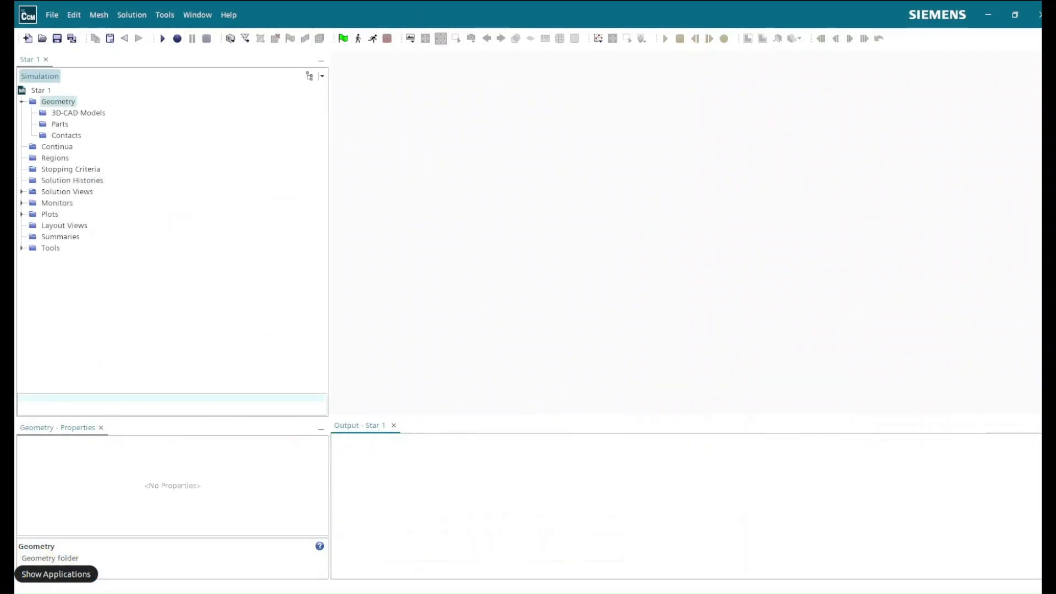
Create a new 3D-CAD model and import Ideal_ESV_scaled.stl from the Ideal folder into it.
right_click(57, 116)
click(82, 122)
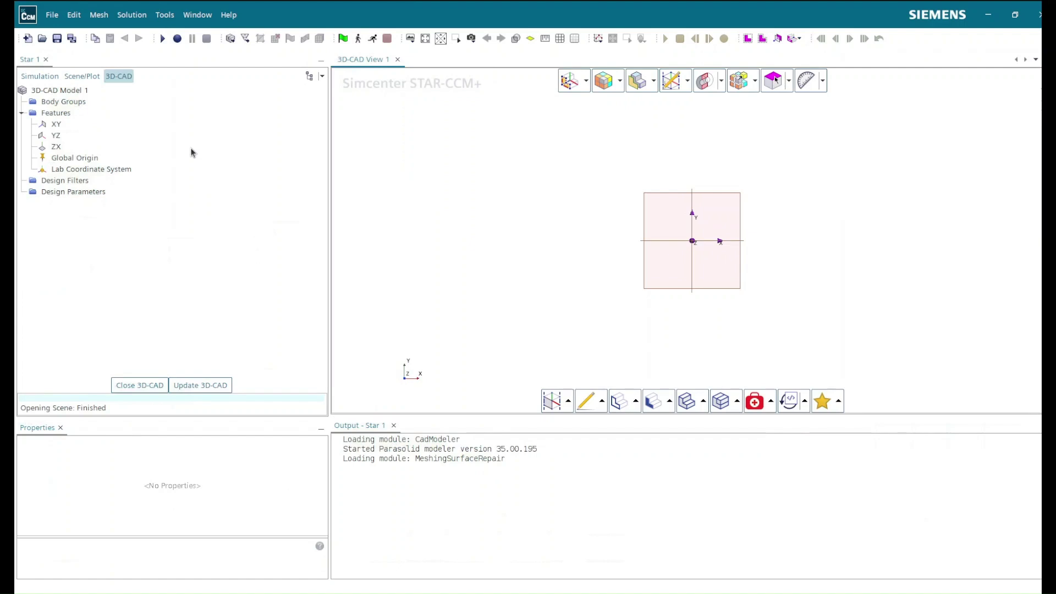
right_click(60, 89)
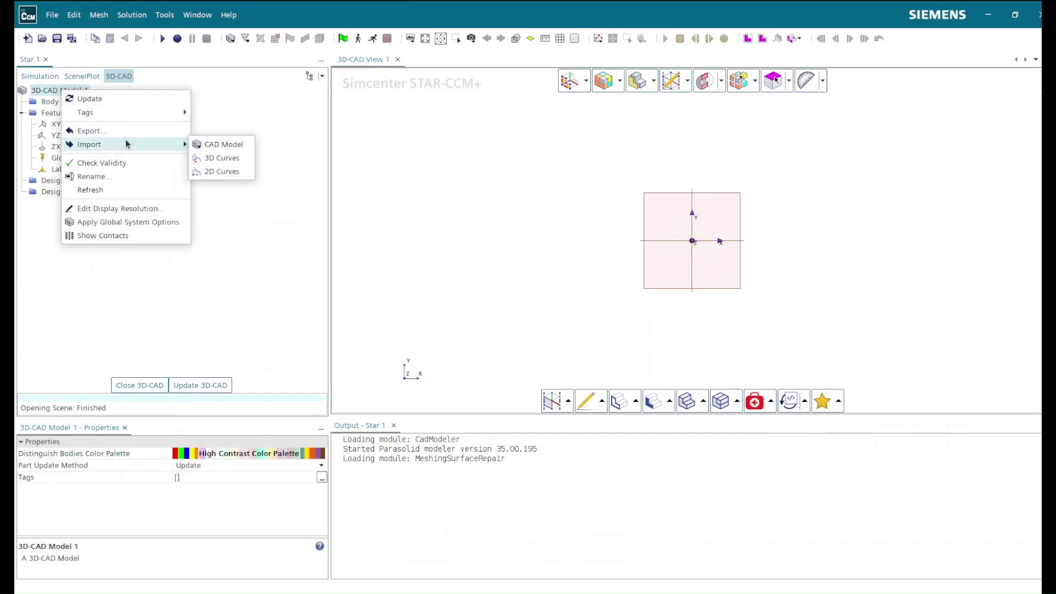
mouse_move(187, 144)
click(222, 146)
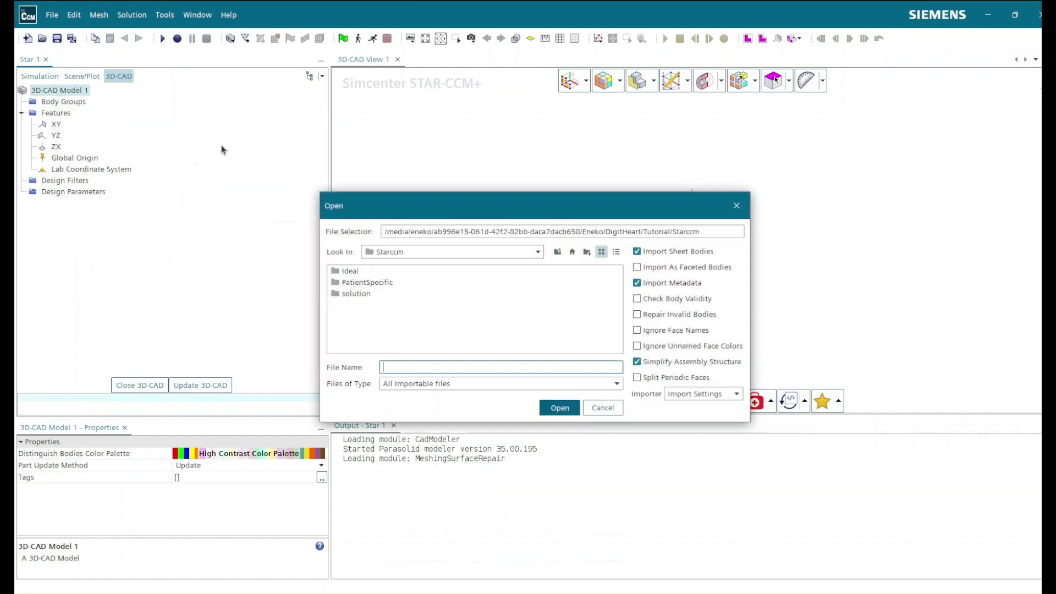
click(352, 273)
double_click(352, 273)
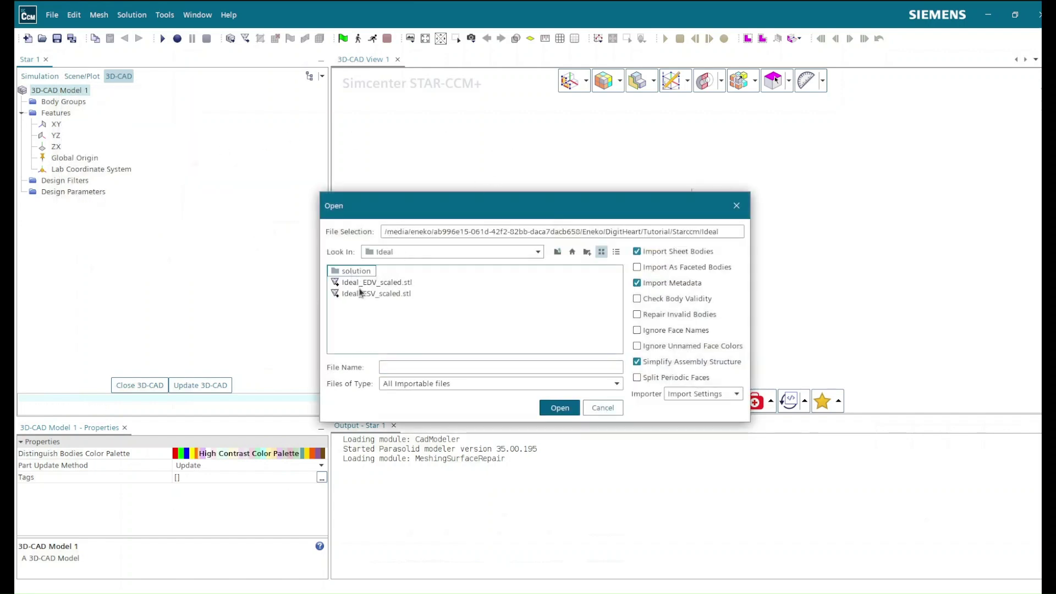
click(368, 294)
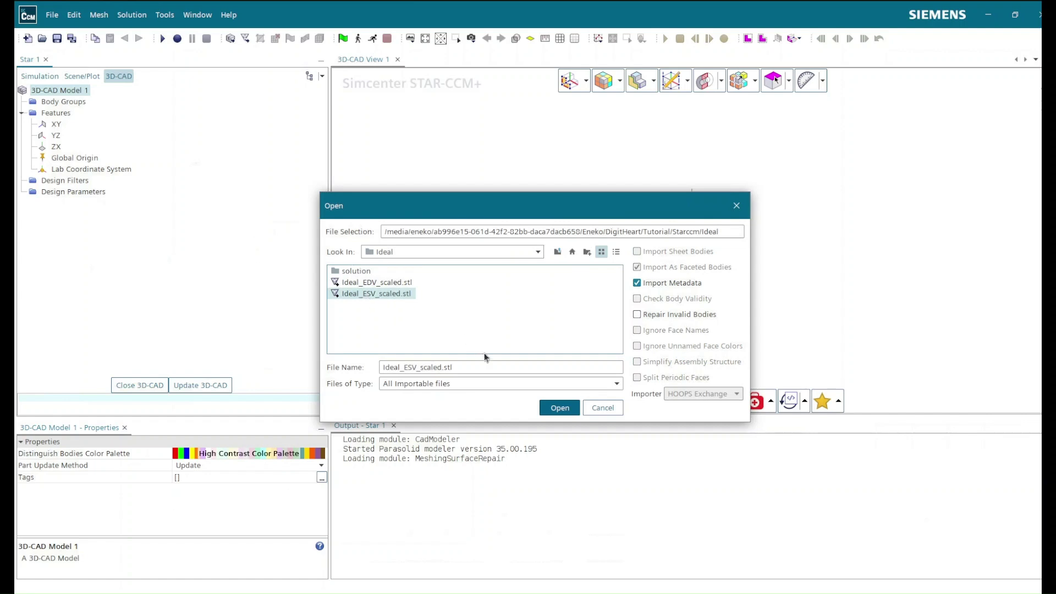
click(555, 411)
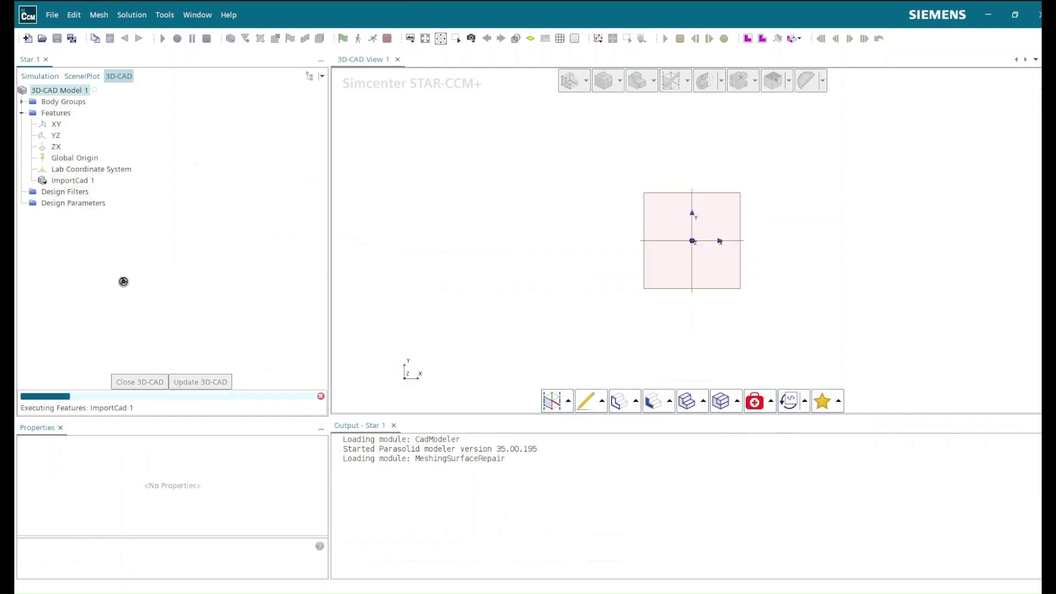
Inspect the imported ventricle body from the side and above, and close the 3D-CAD session.
drag(641, 164, 634, 276)
right_drag(696, 127, 656, 231)
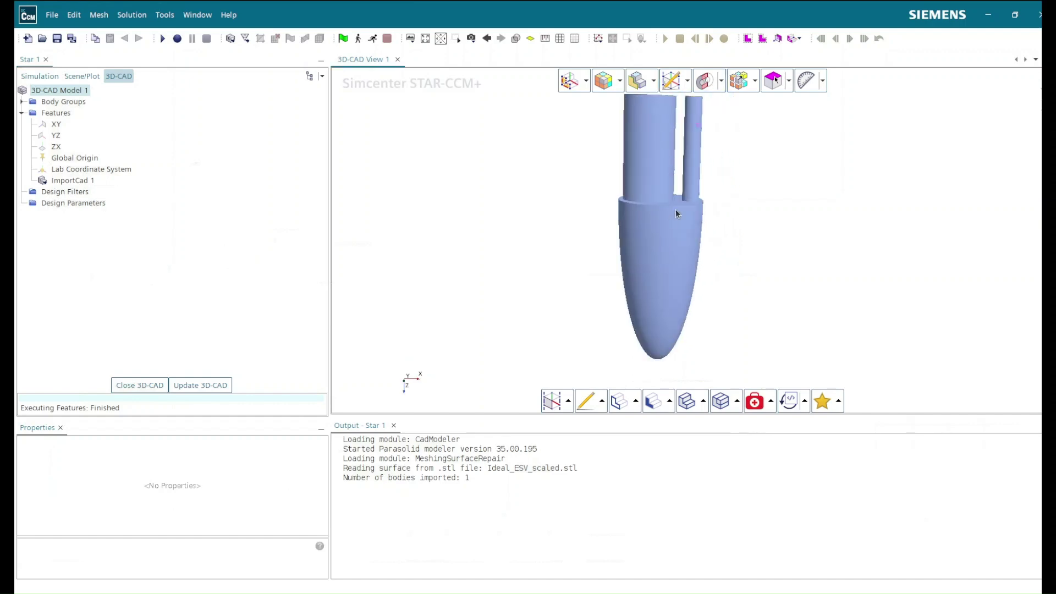
drag(736, 160, 594, 149)
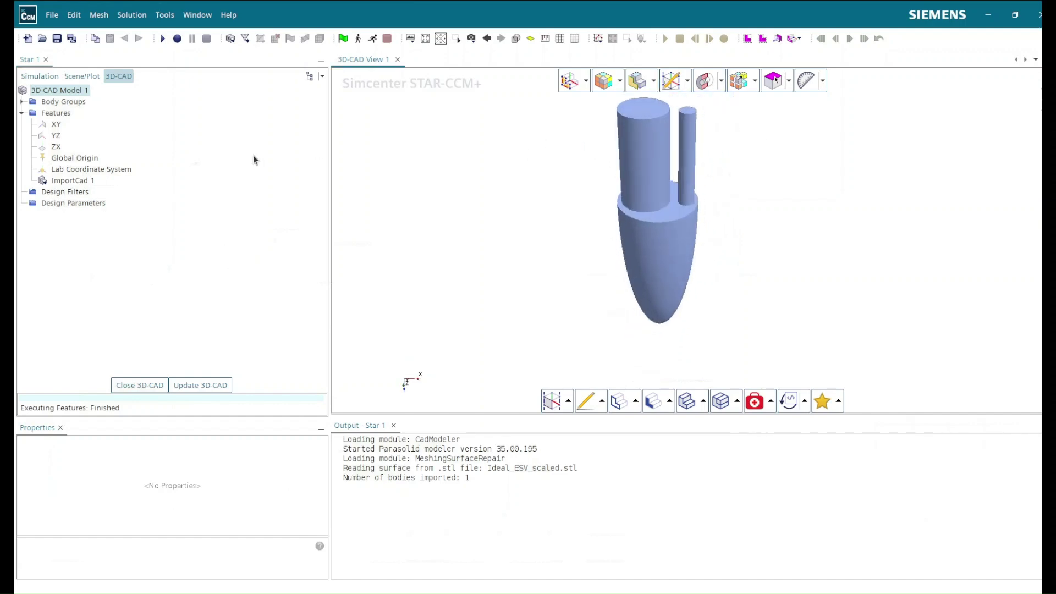
click(126, 386)
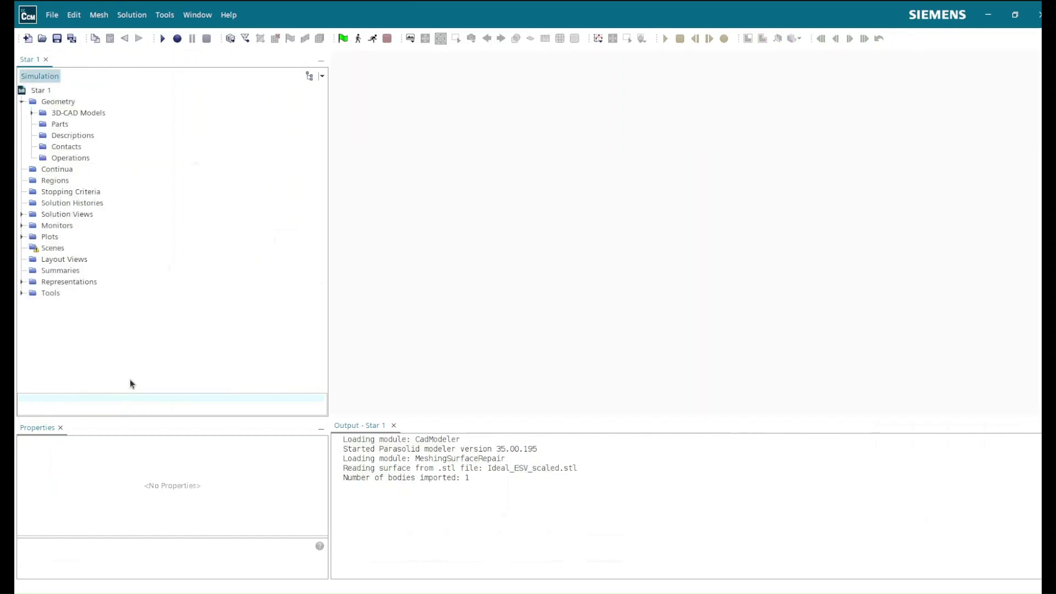
Create a geometry part from 3D-CAD Model 1 as a Mesh Part with 3D-CAD Association, using the default part creation options.
click(32, 113)
click(42, 124)
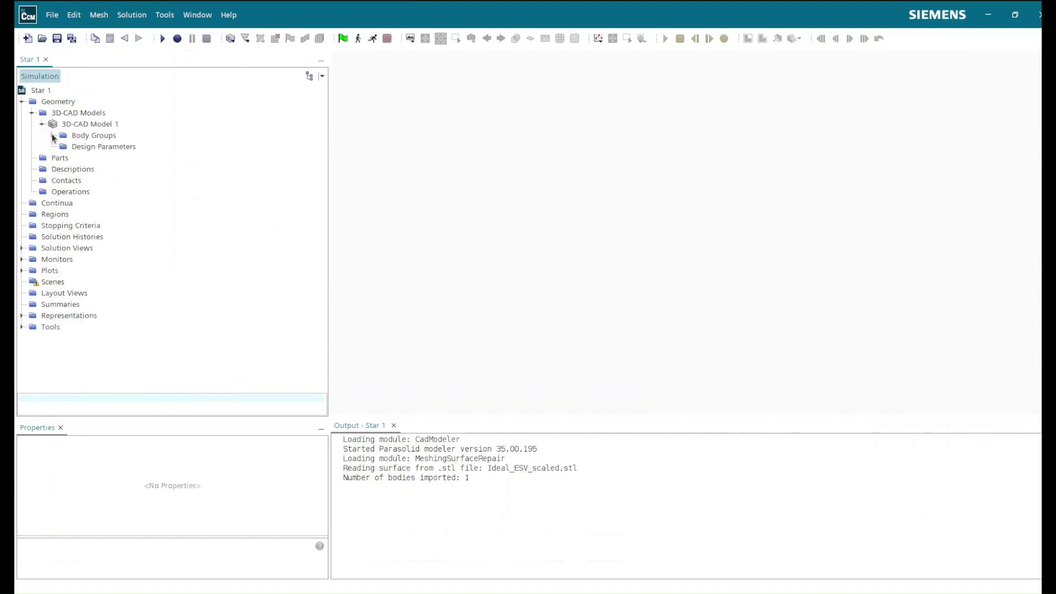
click(52, 136)
right_click(93, 147)
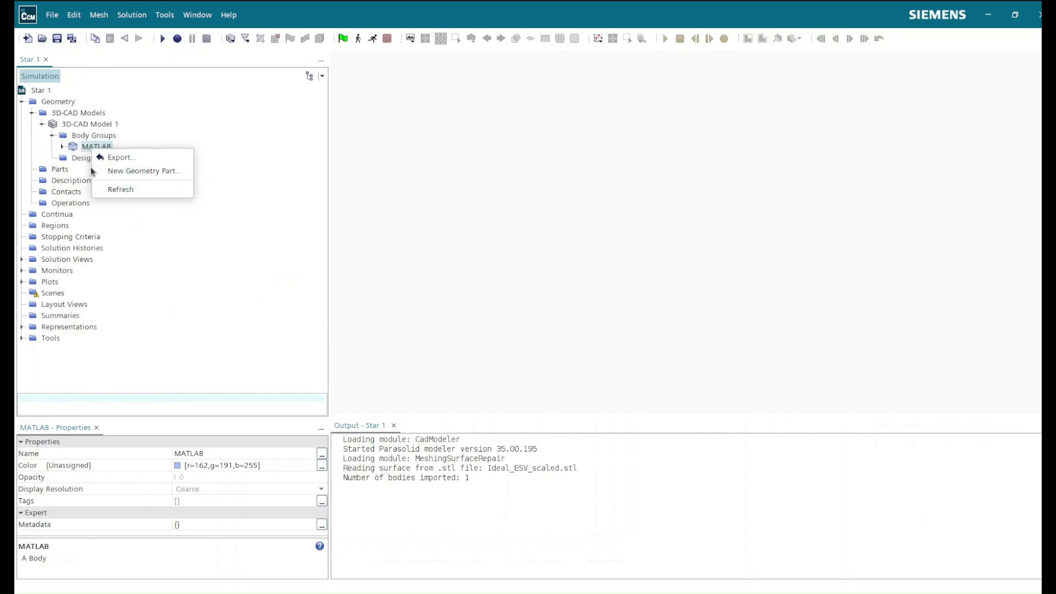
right_click(87, 151)
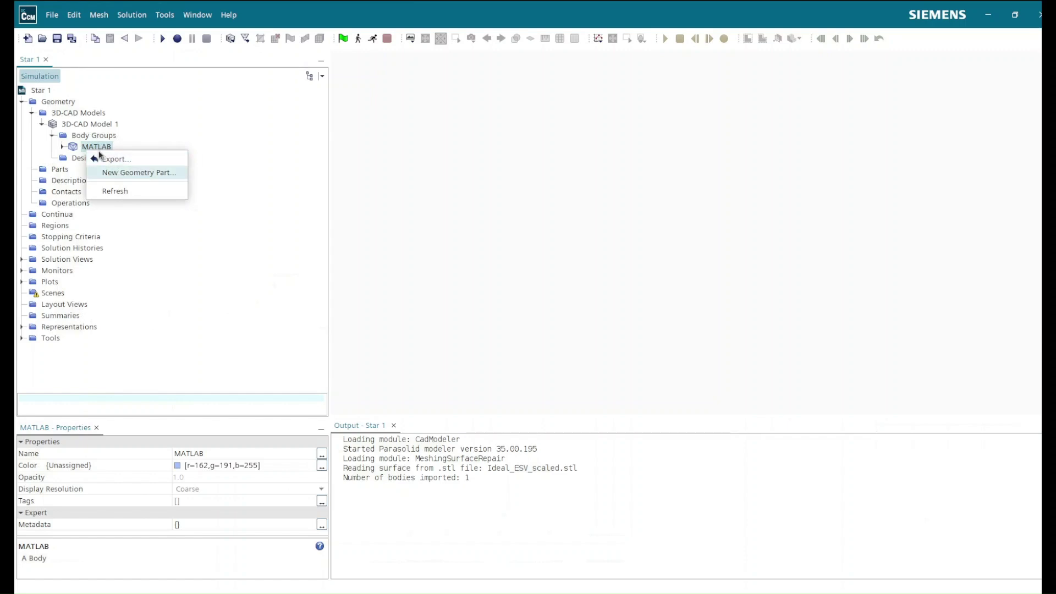
right_click(80, 125)
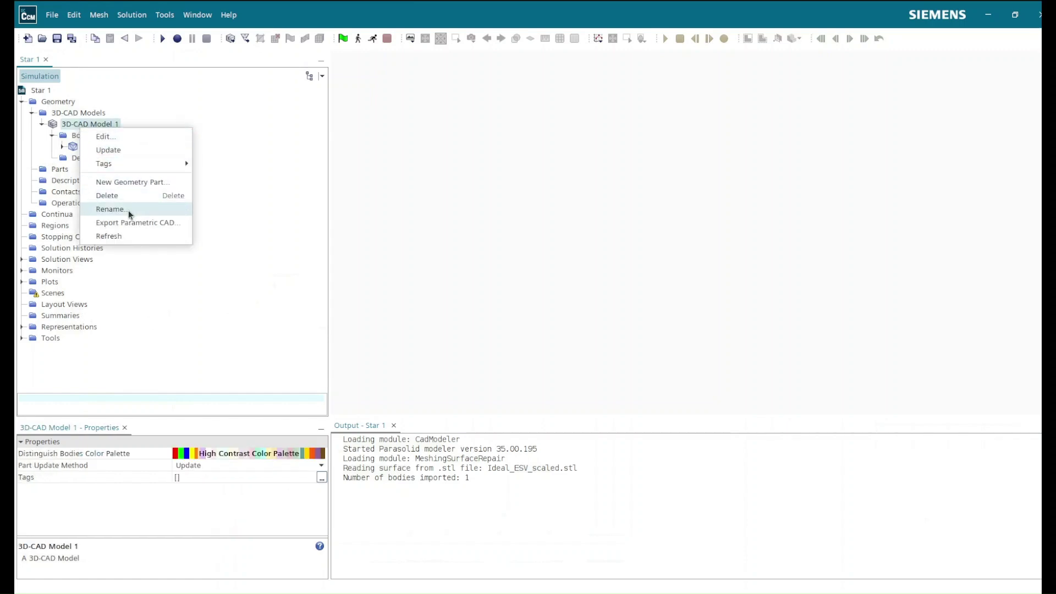
click(139, 184)
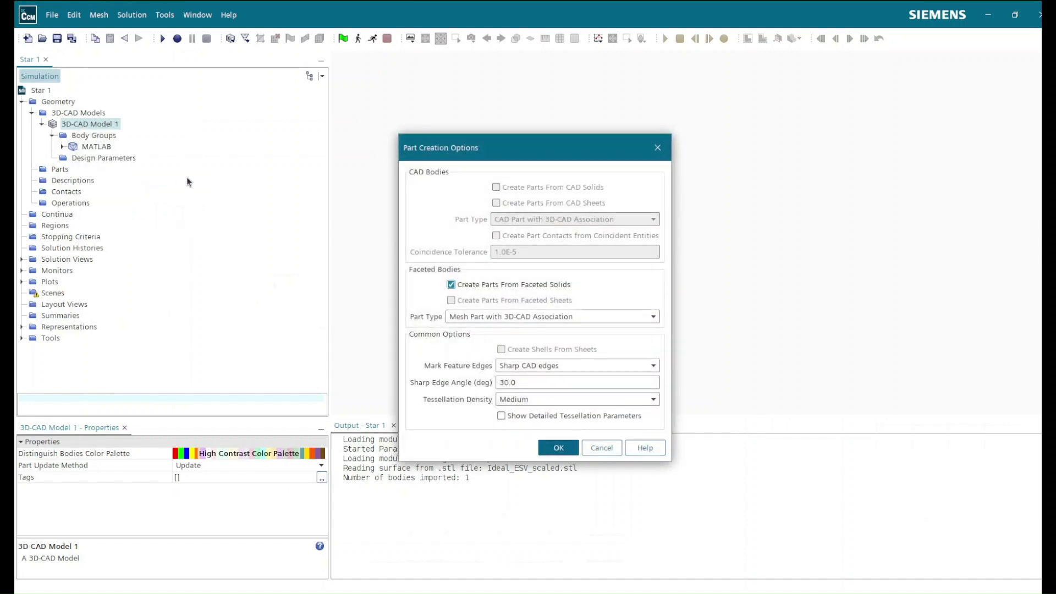
click(556, 448)
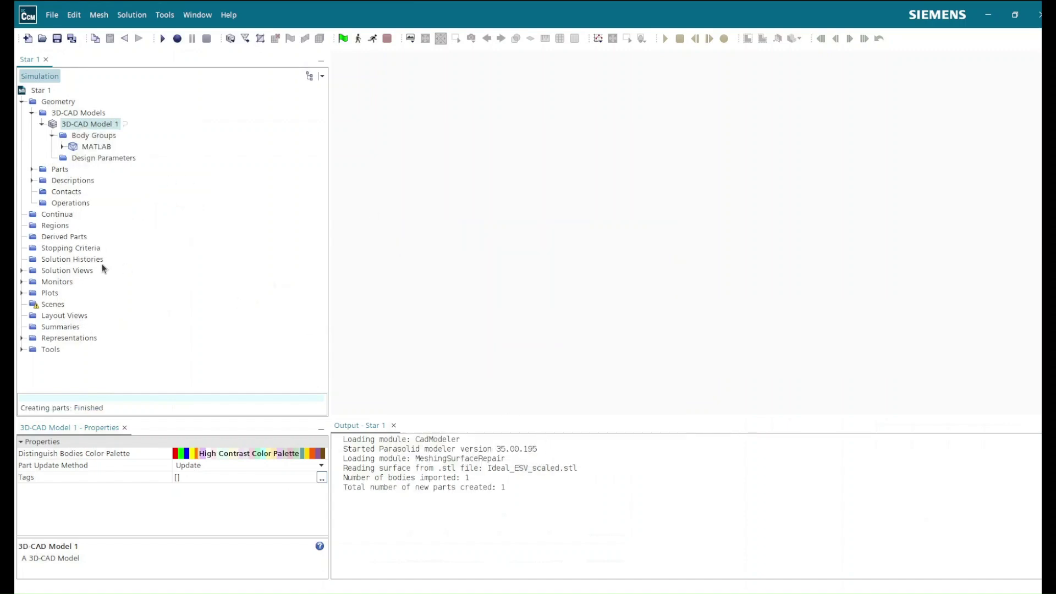
Rename the new MATLAB geometry part to Ventricle and select its Default surface.
click(31, 169)
click(41, 181)
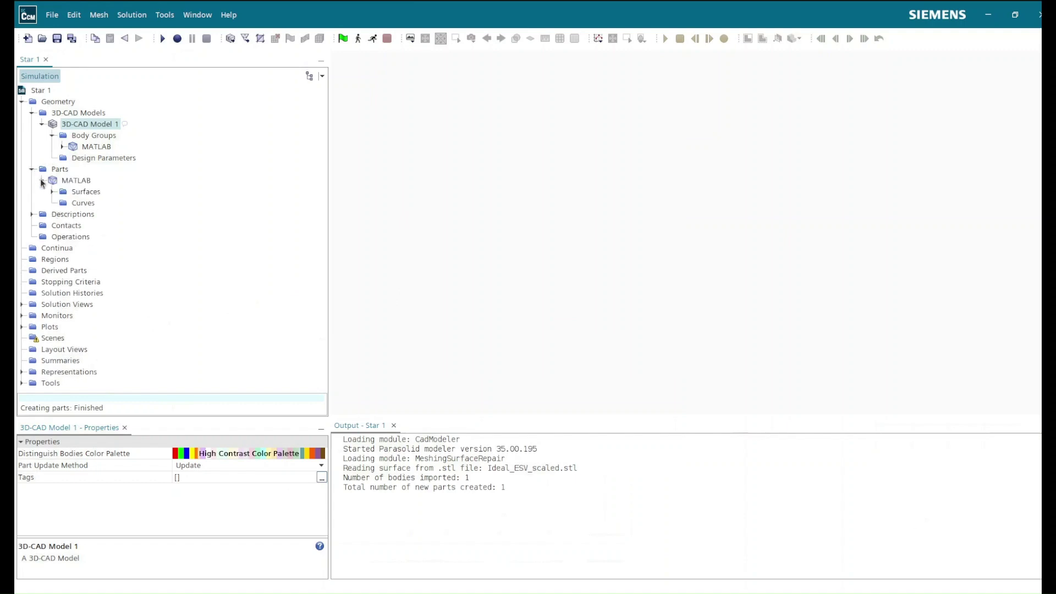
right_click(75, 186)
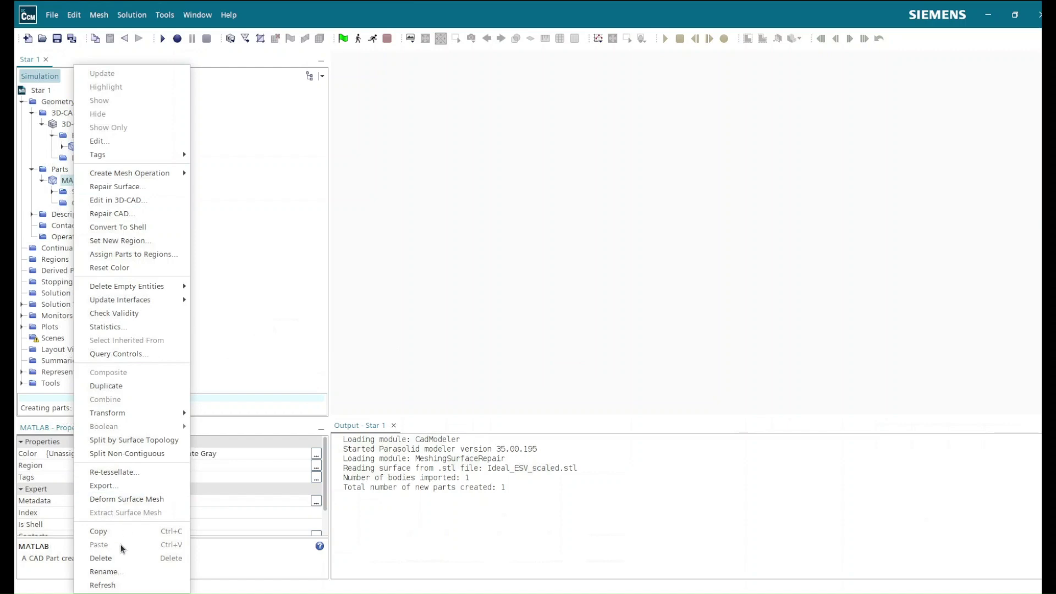
click(116, 574)
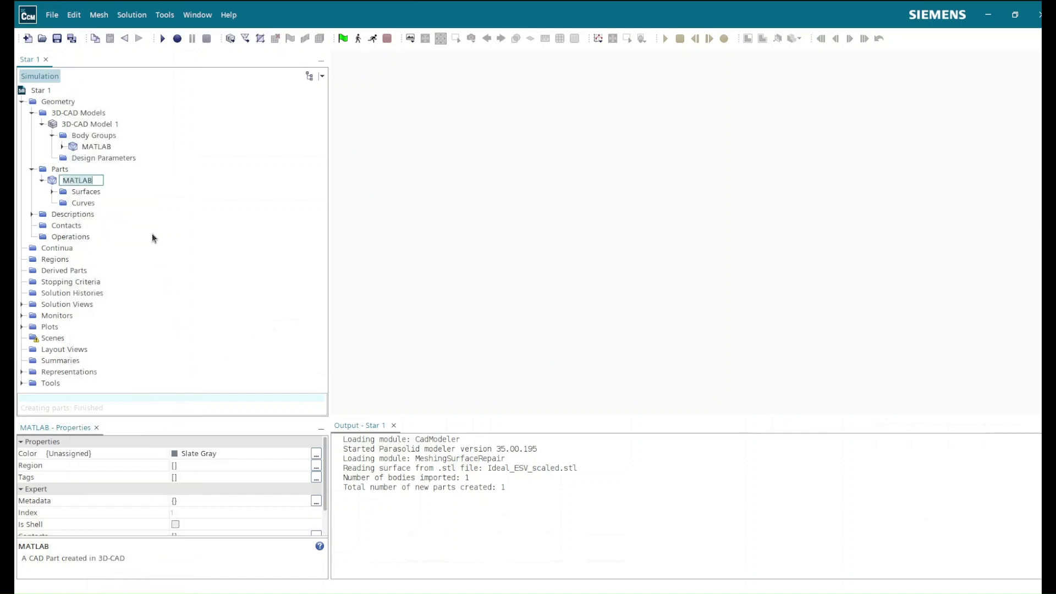
text(Ventricle)
key(Return)
click(52, 192)
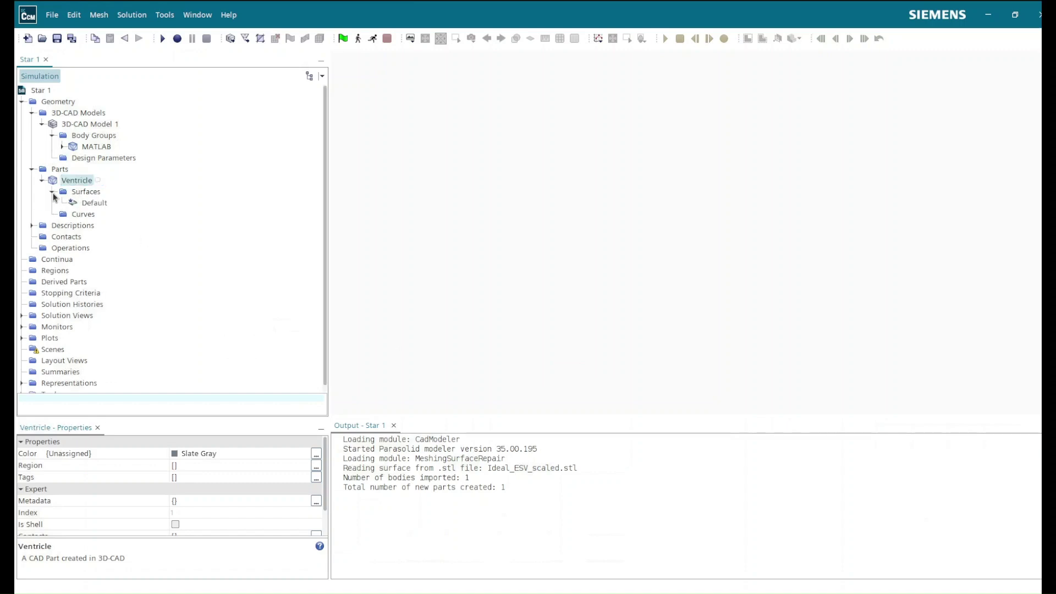
click(95, 203)
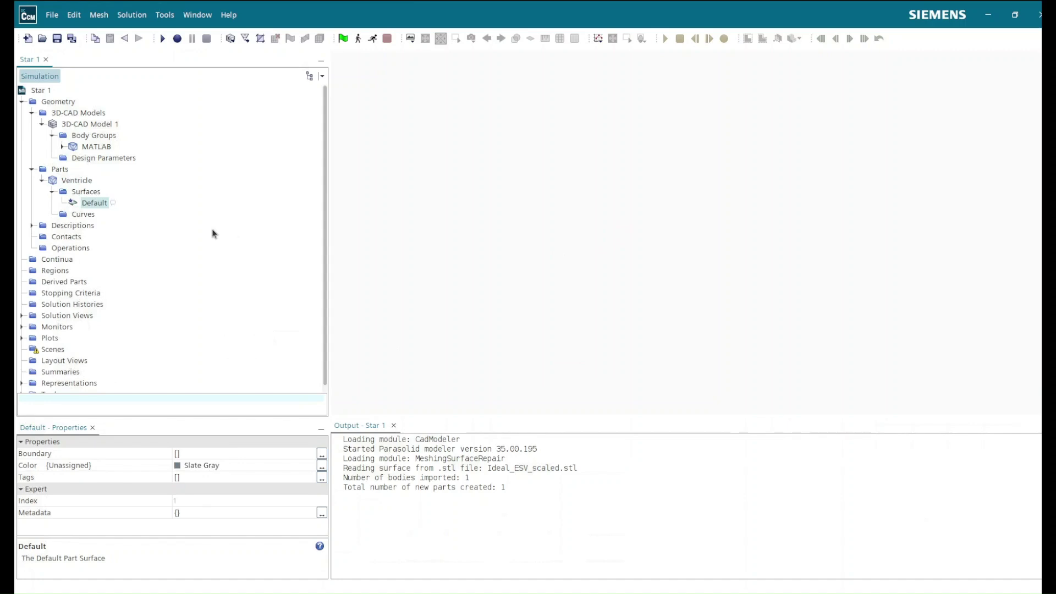
Create a mesh scene of the Ventricle part and select its surface in the scene.
scroll(62, 295, down, 1)
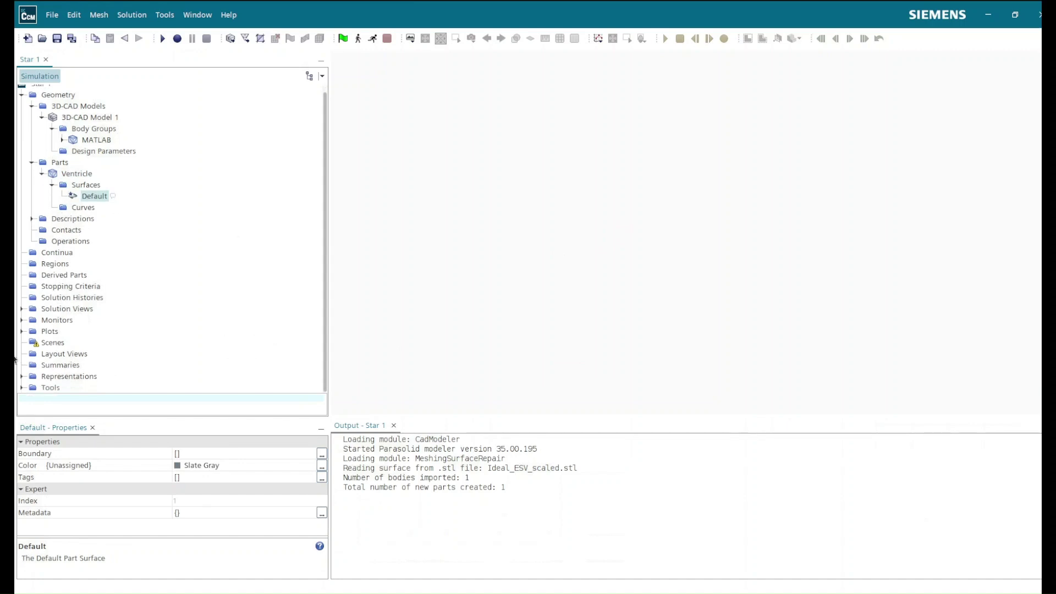
right_click(37, 343)
mouse_move(106, 355)
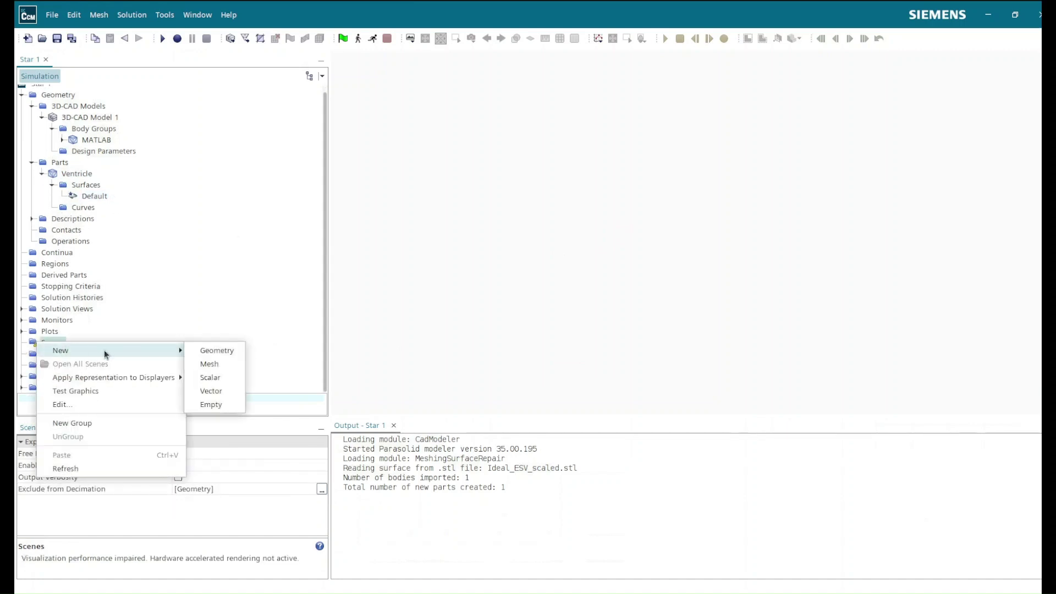
click(228, 364)
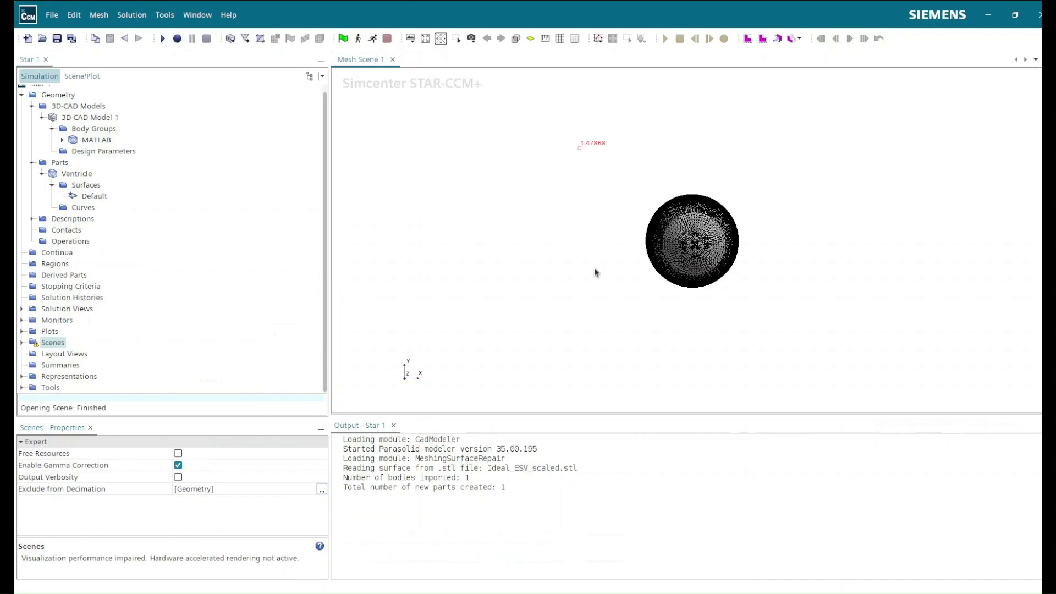
drag(595, 271, 611, 221)
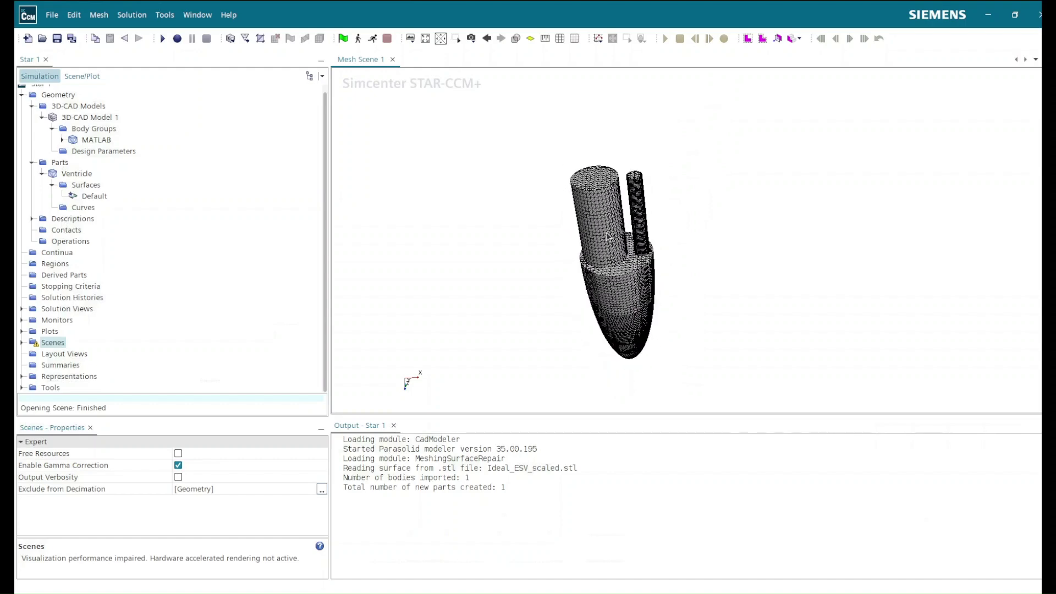
scroll(485, 233, up, 4)
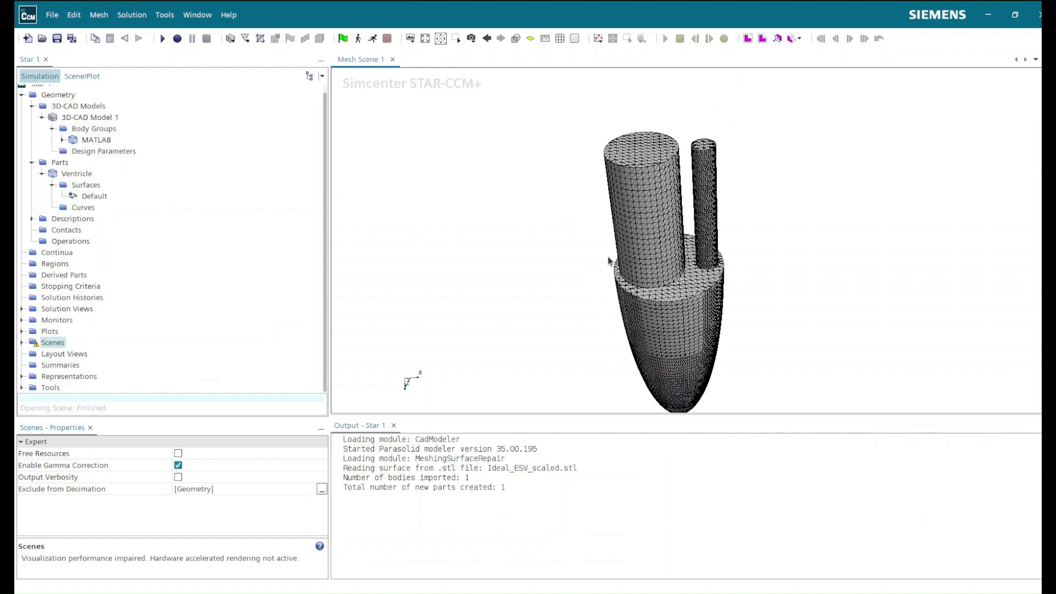
middle_drag(592, 245, 544, 201)
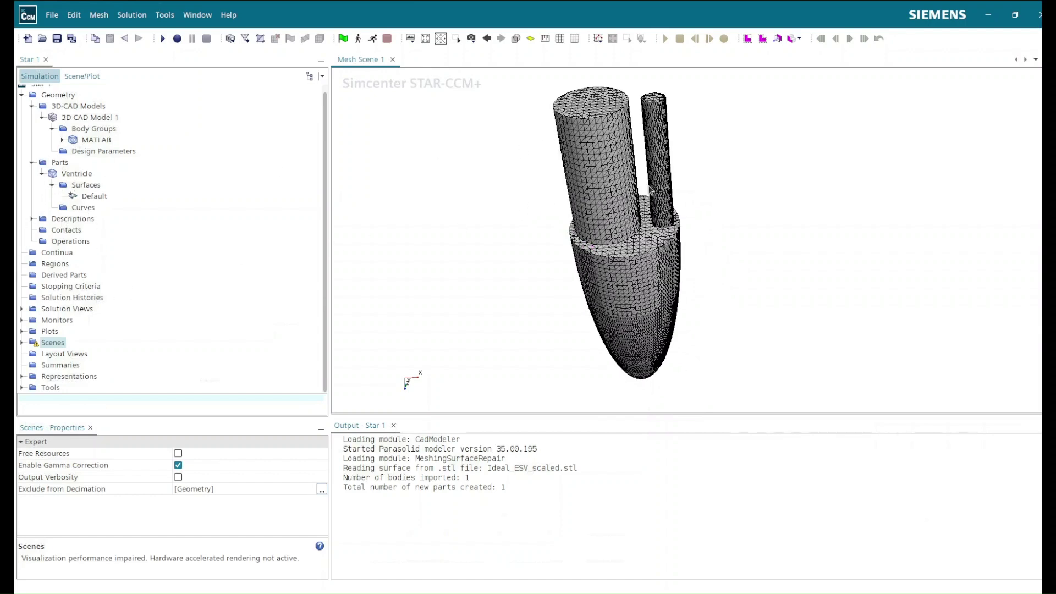
click(609, 137)
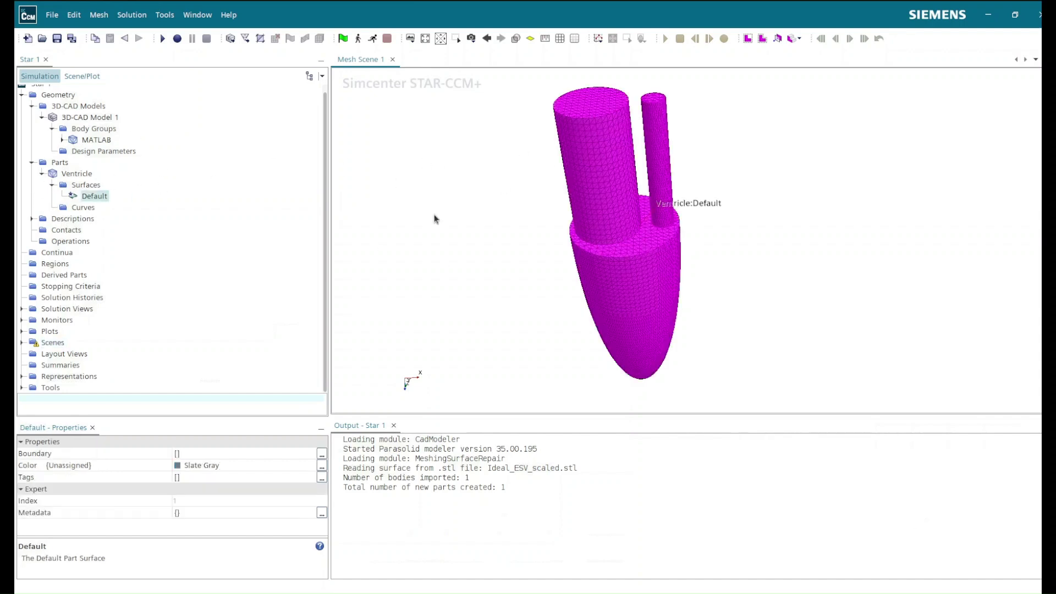
Open the Ventricle part in Surface Repair with the Root description and all faces shown.
right_click(86, 177)
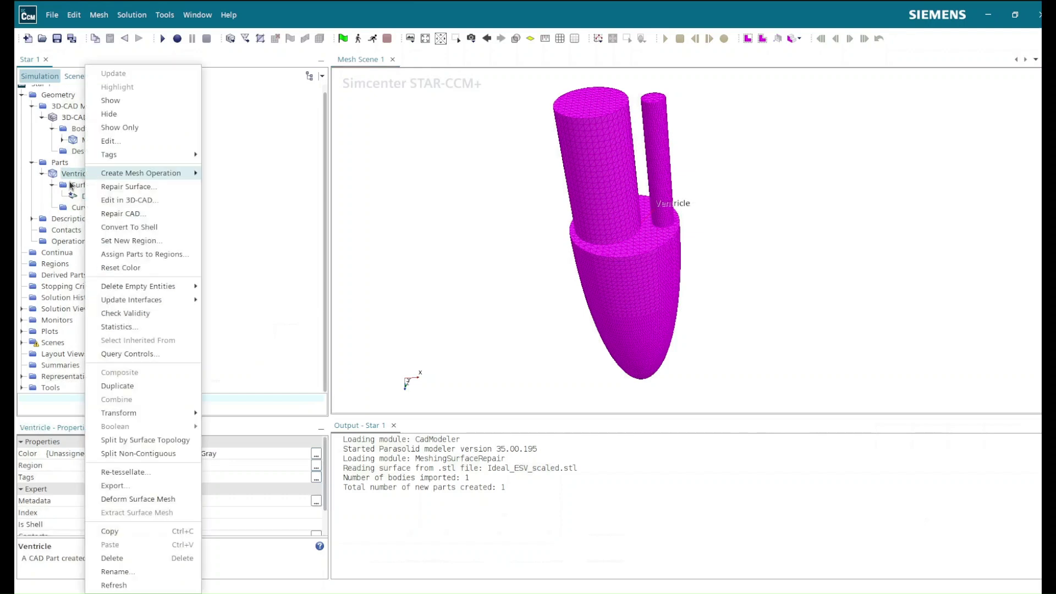
click(140, 187)
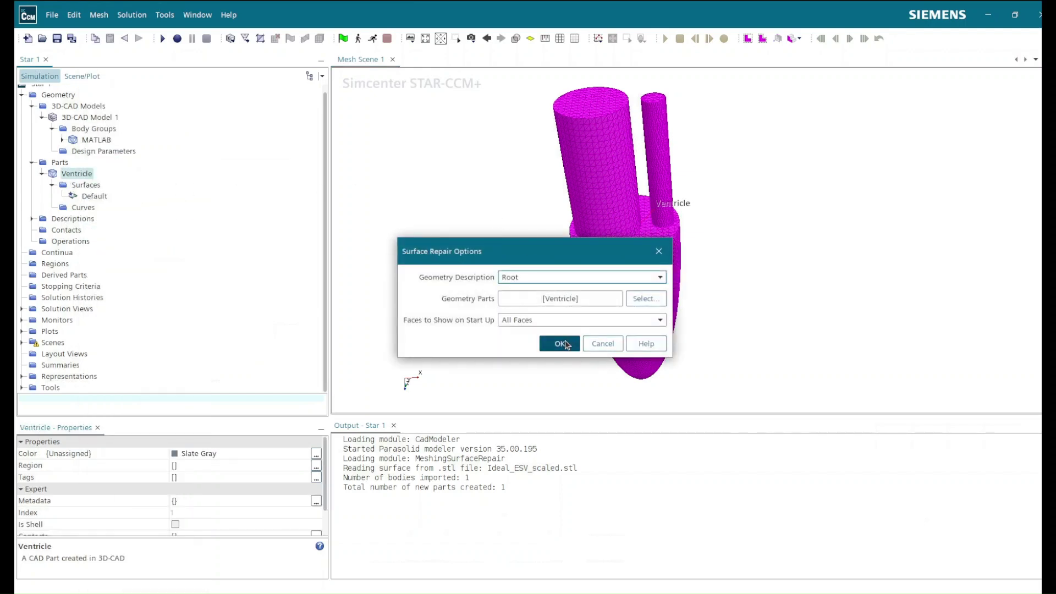
click(562, 345)
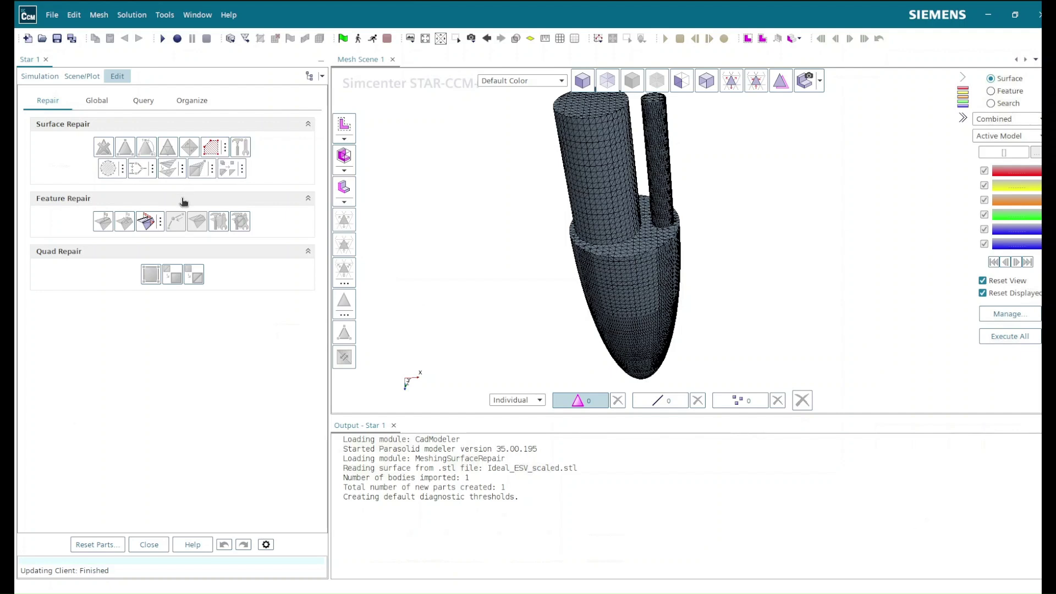
Assign the end face of the large cylinder to a new part surface named Inlet, maintaining the existing Ventricle part.
drag(638, 151, 612, 158)
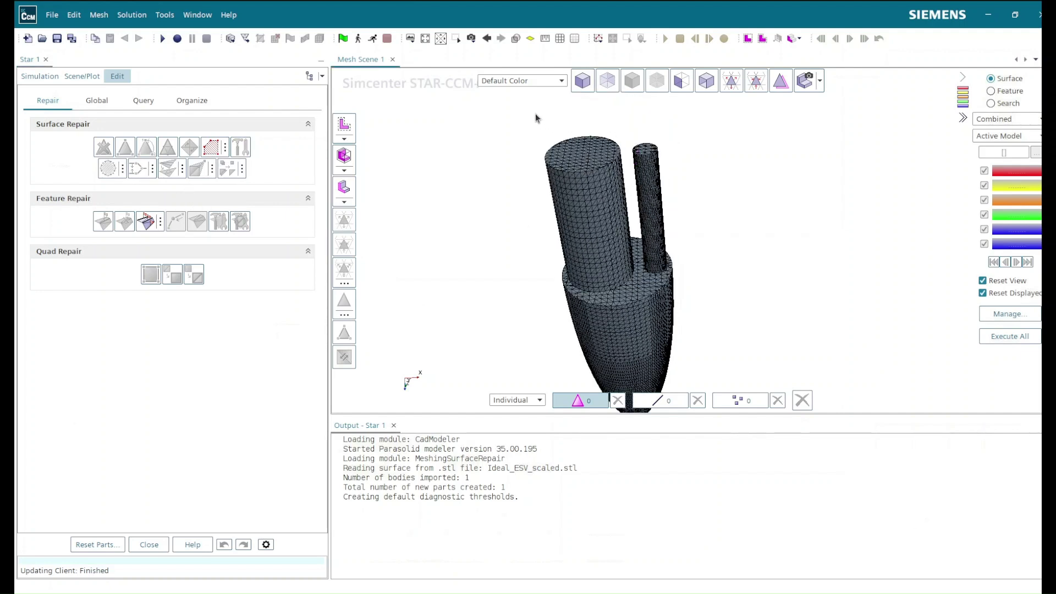
drag(539, 143, 530, 114)
scroll(603, 172, down, 2)
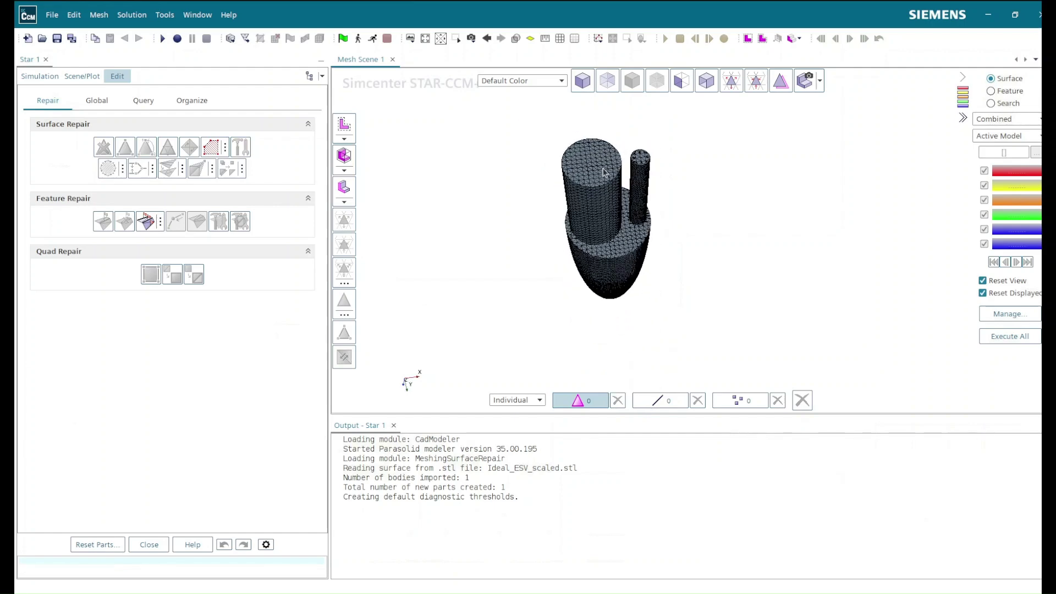
scroll(603, 172, up, 3)
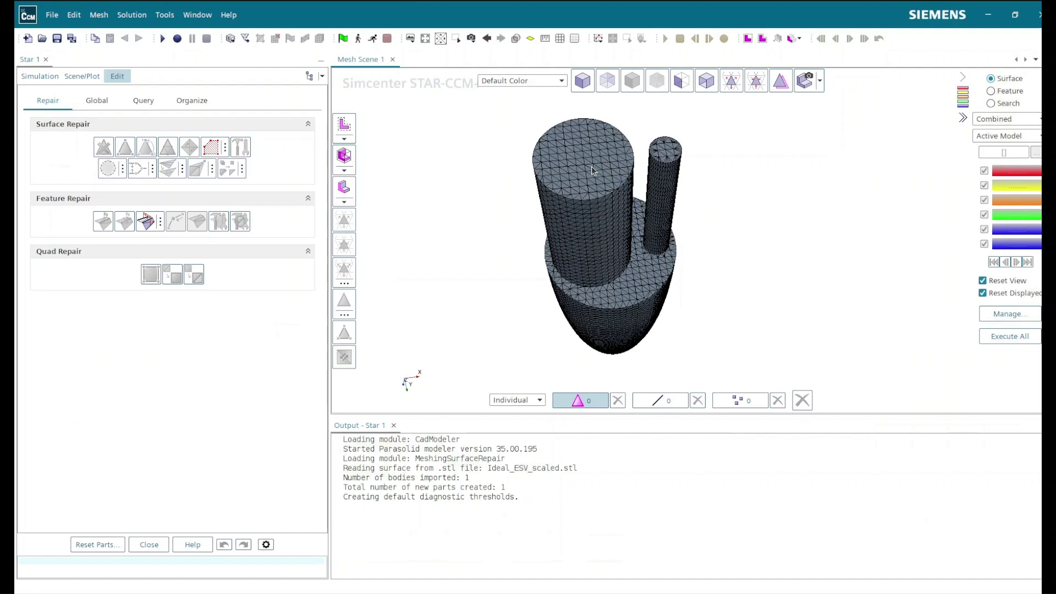
click(592, 166)
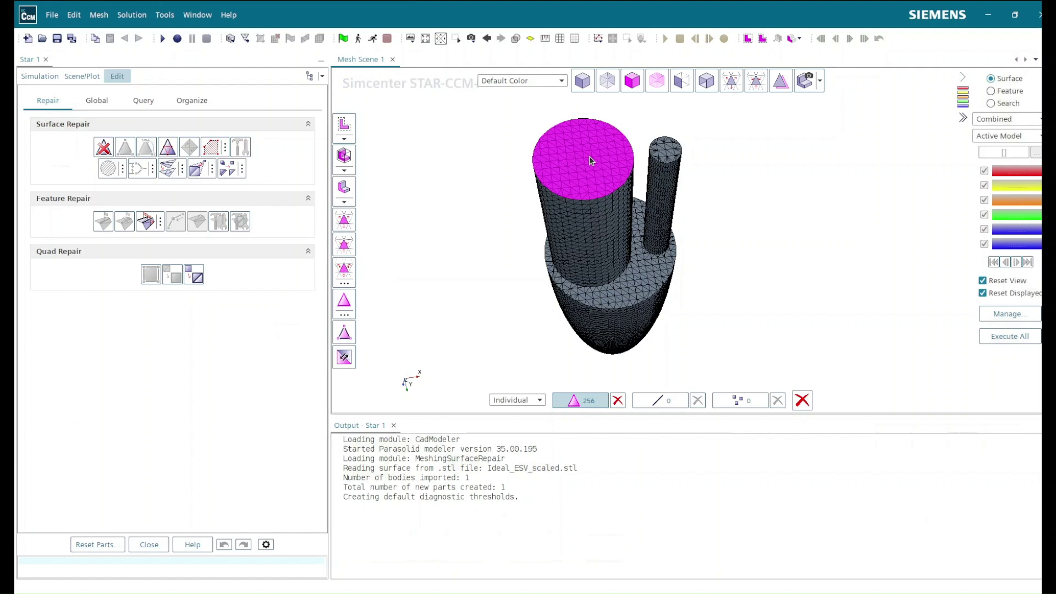
right_drag(587, 158, 588, 158)
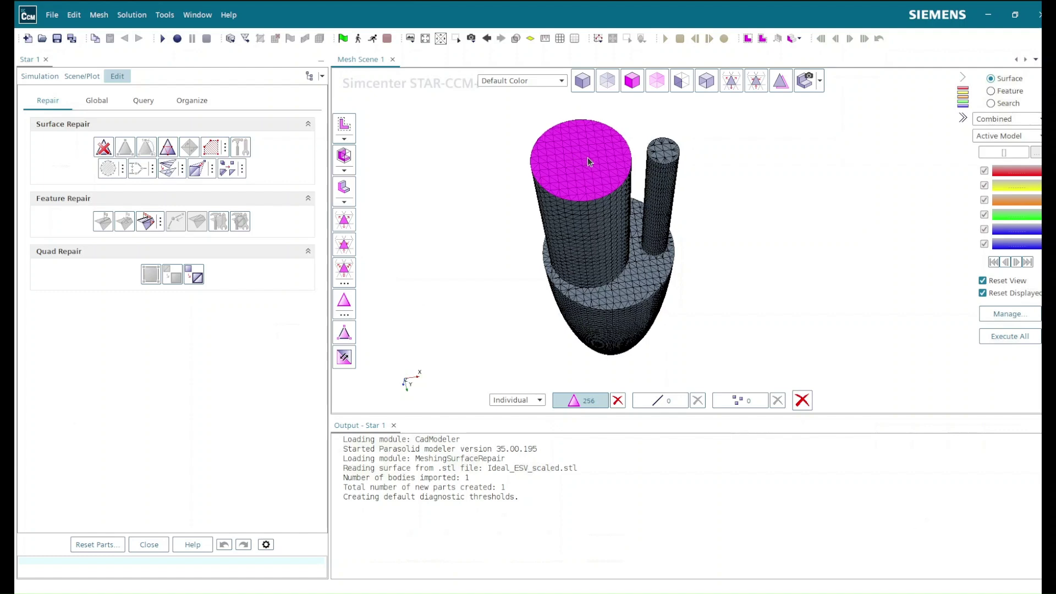
right_click(588, 161)
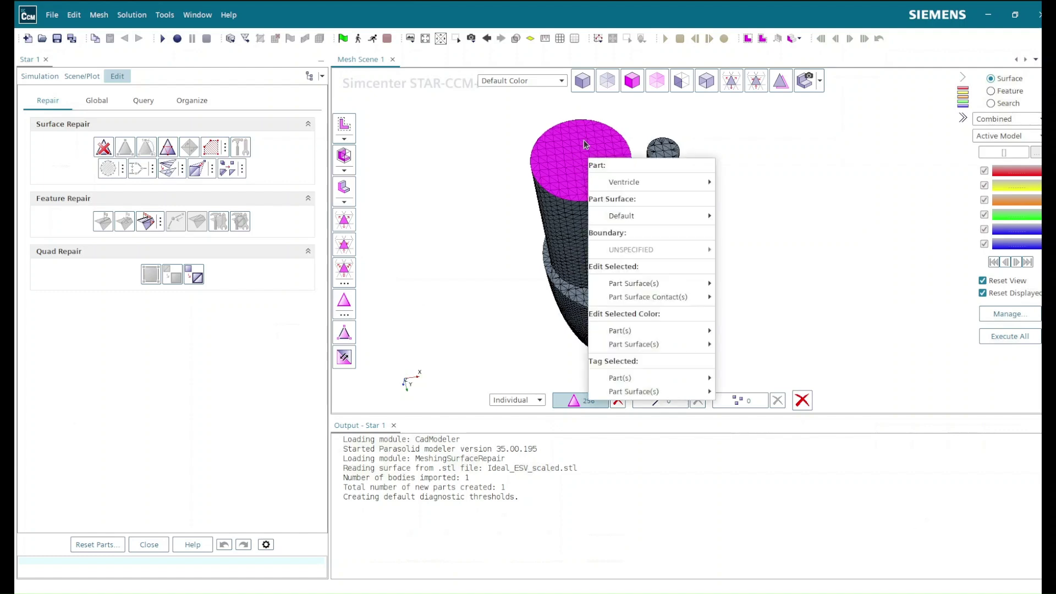
mouse_move(654, 216)
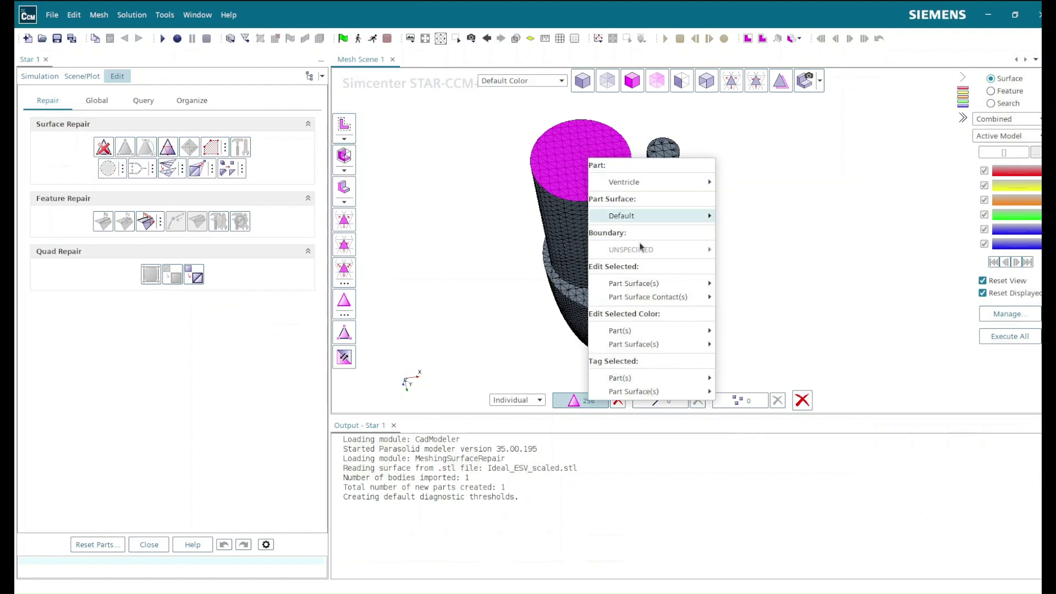
mouse_move(691, 286)
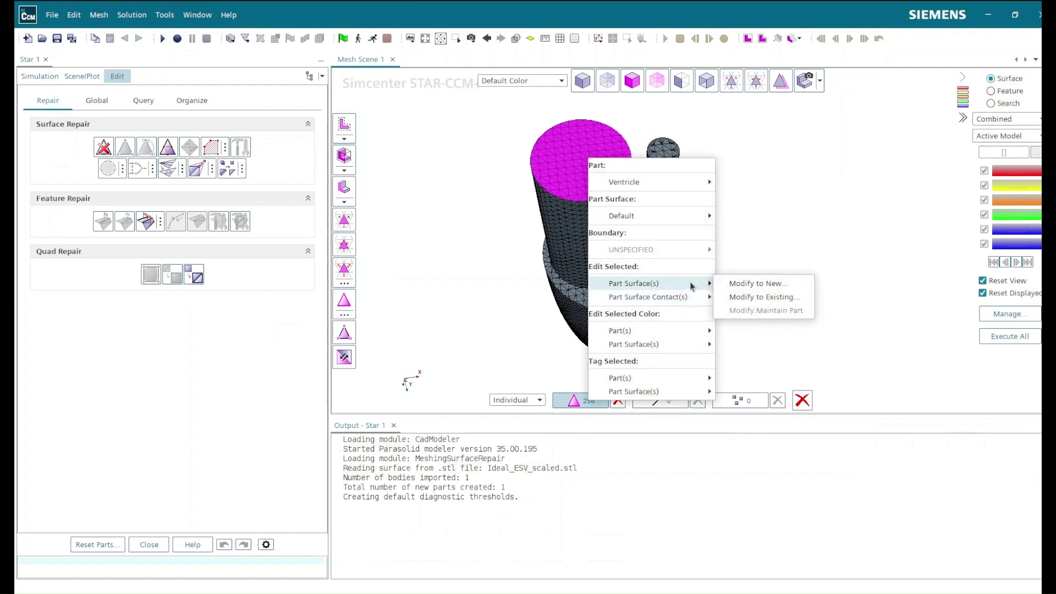
click(754, 283)
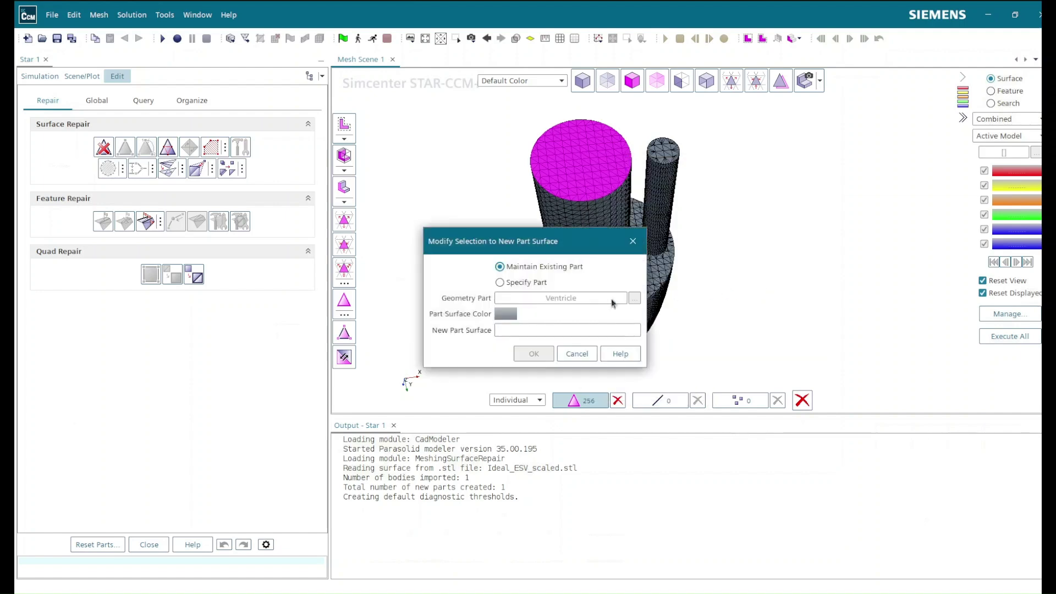
click(536, 330)
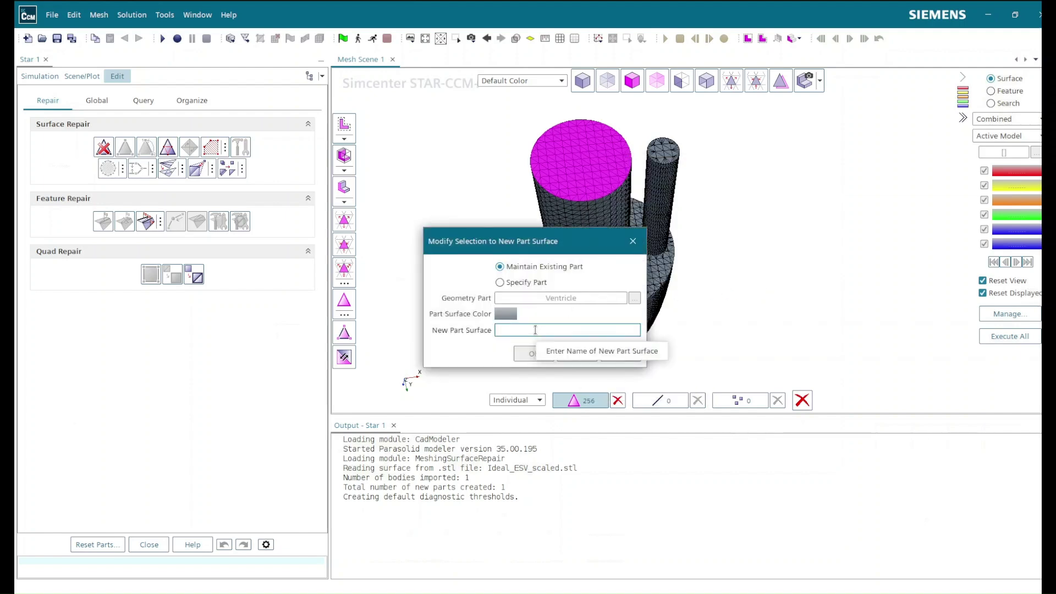
text(Ib)
click(529, 352)
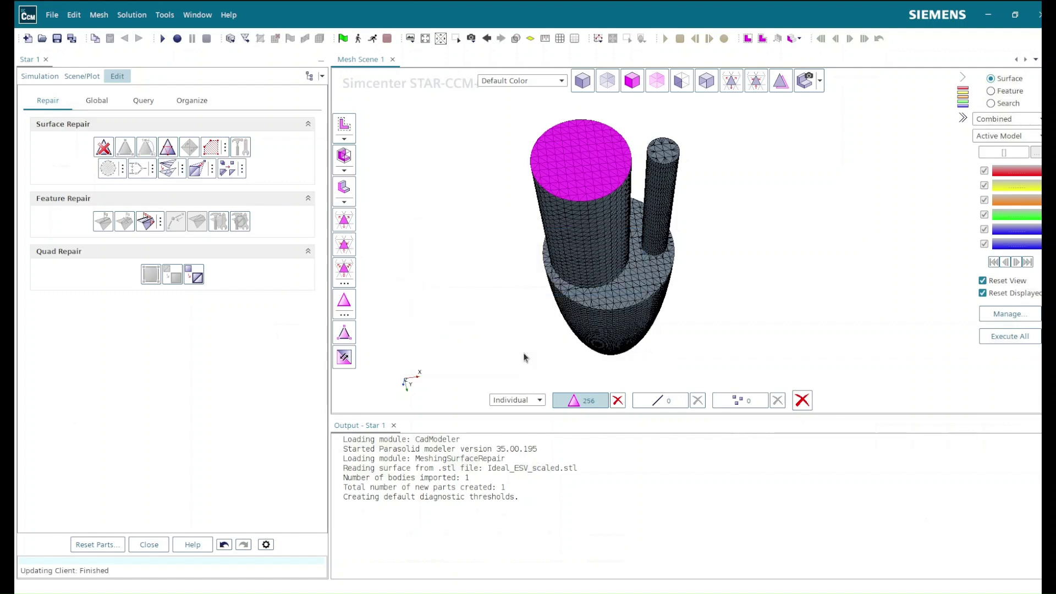
Assign the end face of the small cylinder to a new part surface named Outlet within the Ventricle part.
click(669, 159)
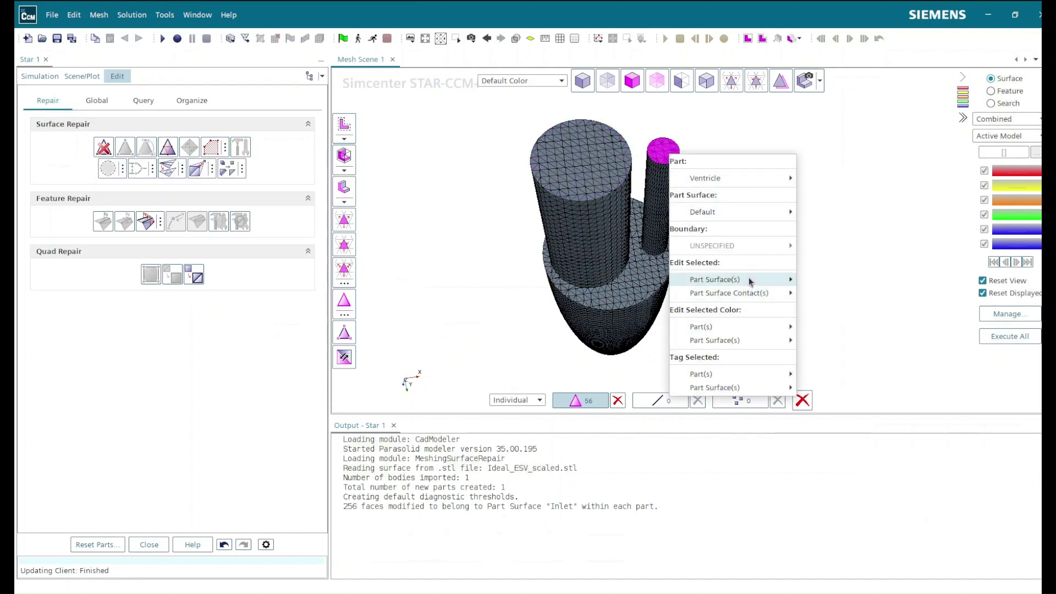
mouse_move(748, 277)
click(824, 278)
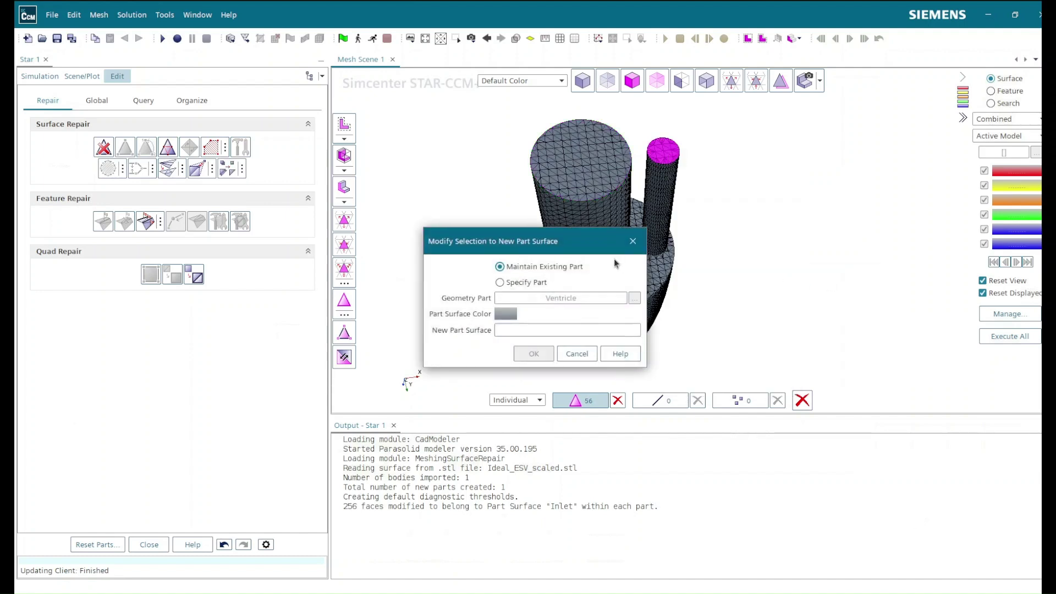
click(539, 329)
text(Outlet)
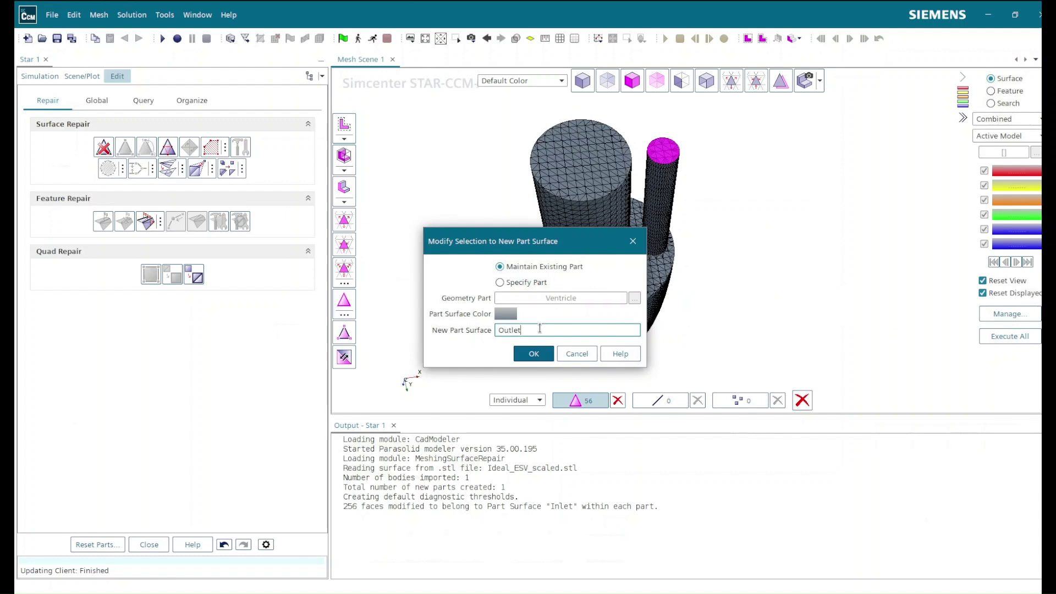
key(Return)
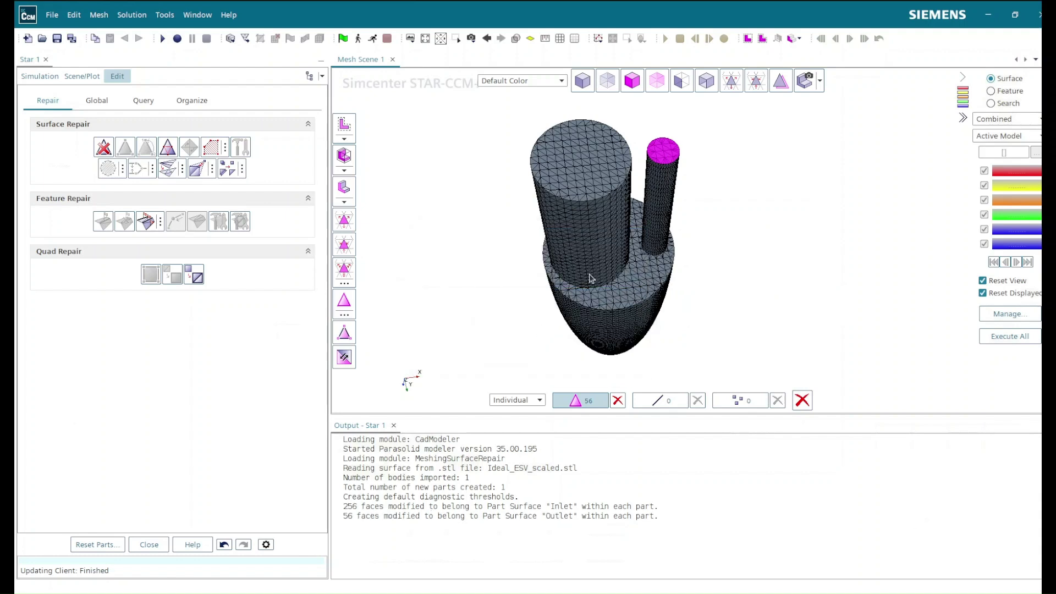
Select both cylinder end faces, invert the selection, and assign the remaining faces to a new part surface named Wall.
click(583, 171)
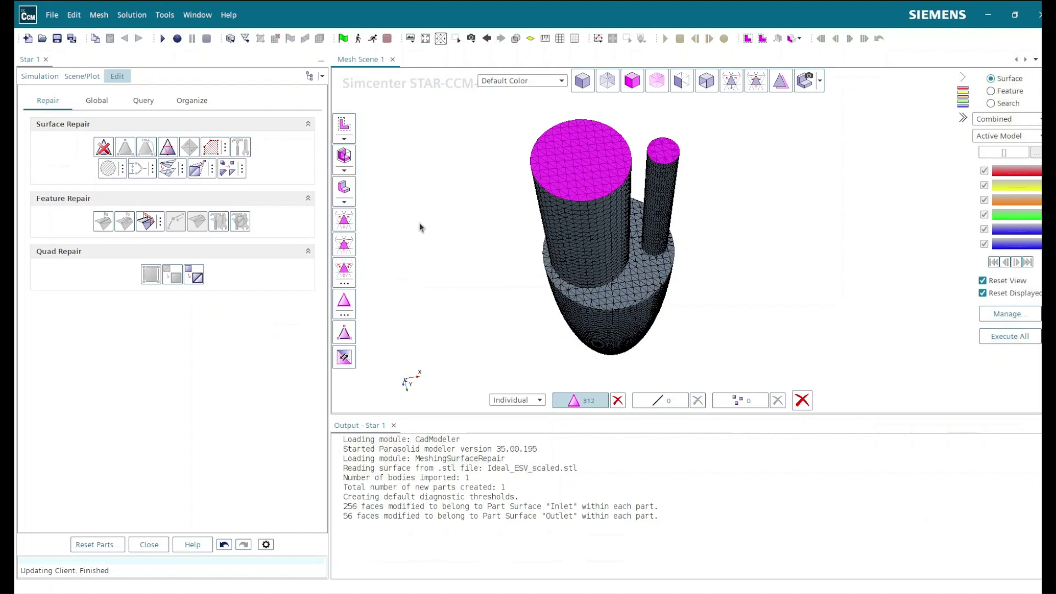
click(346, 358)
right_click(595, 276)
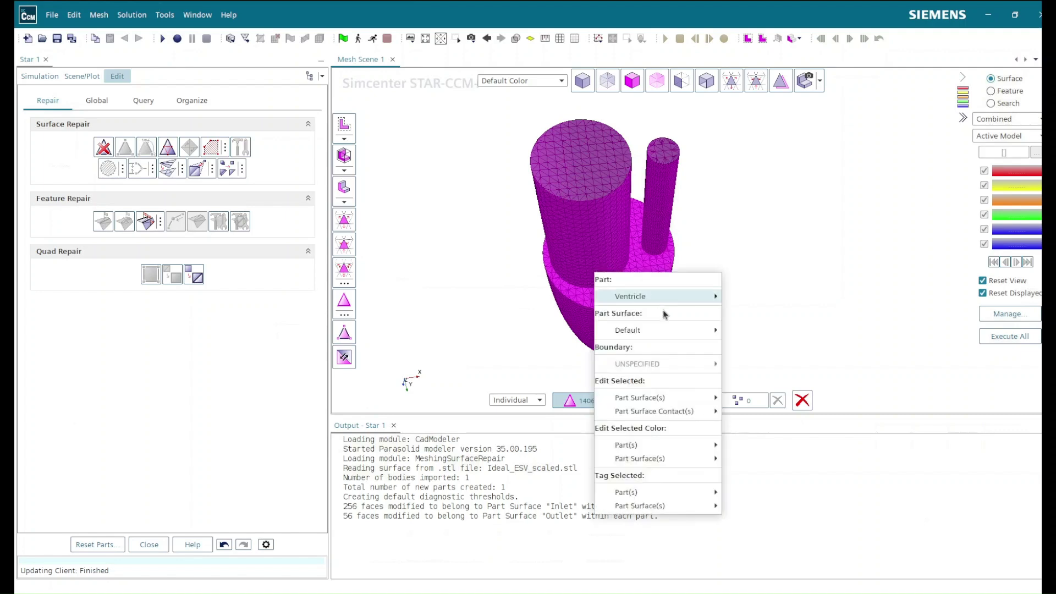
mouse_move(691, 402)
click(763, 397)
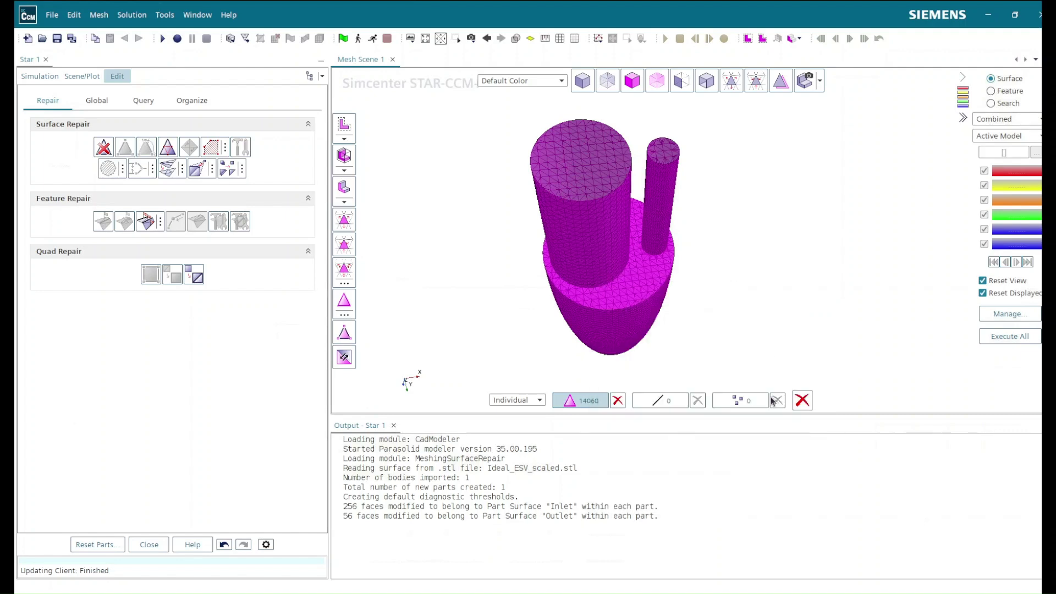
click(523, 330)
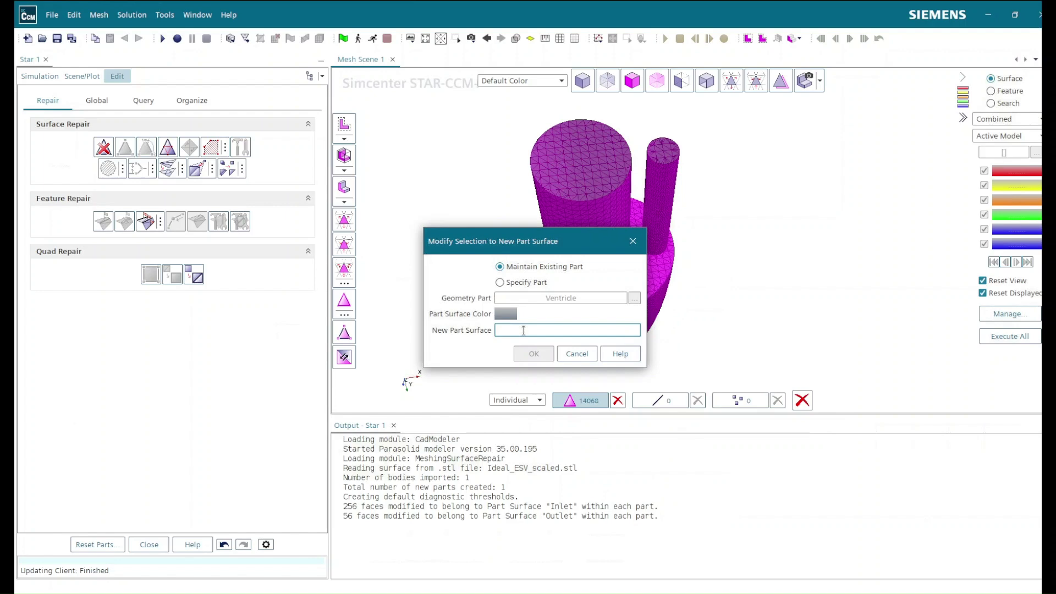
text(Wall)
key(Return)
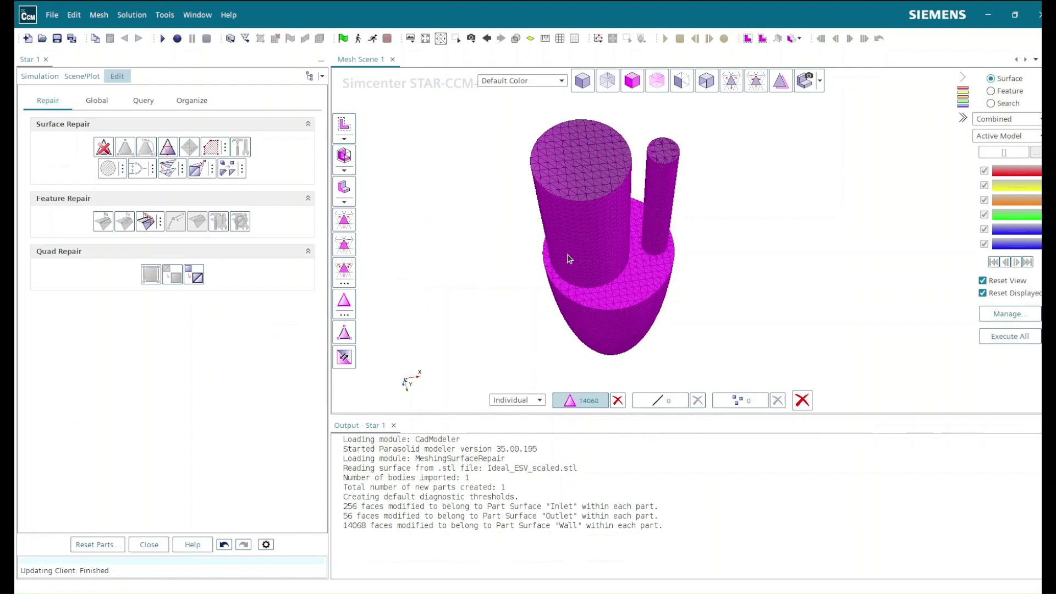
Close Surface Repair and check the Ventricle part's Inlet, Outlet and Wall surfaces in the mesh scene.
click(149, 545)
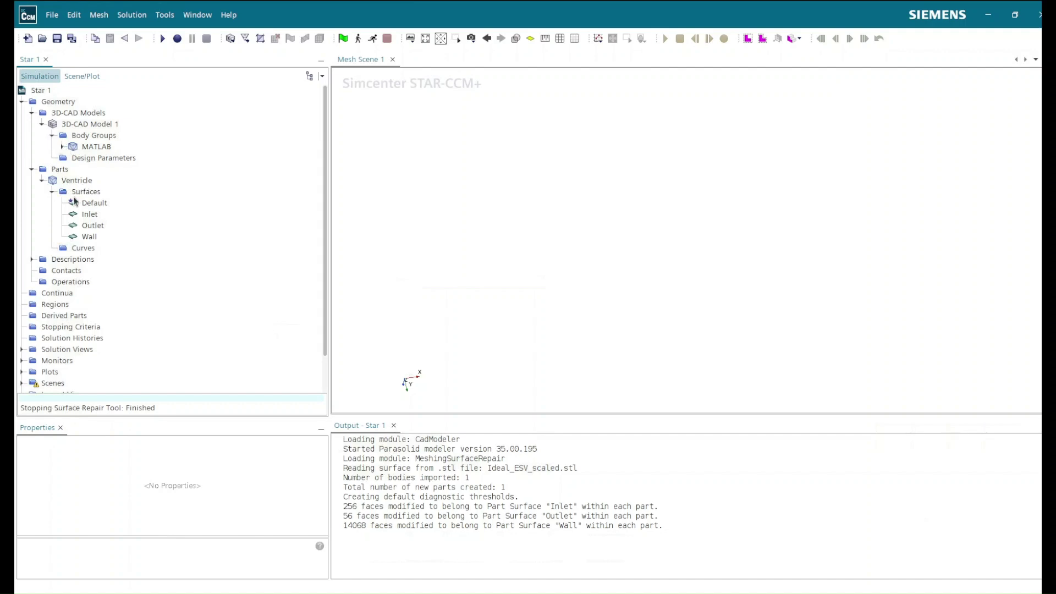
click(66, 182)
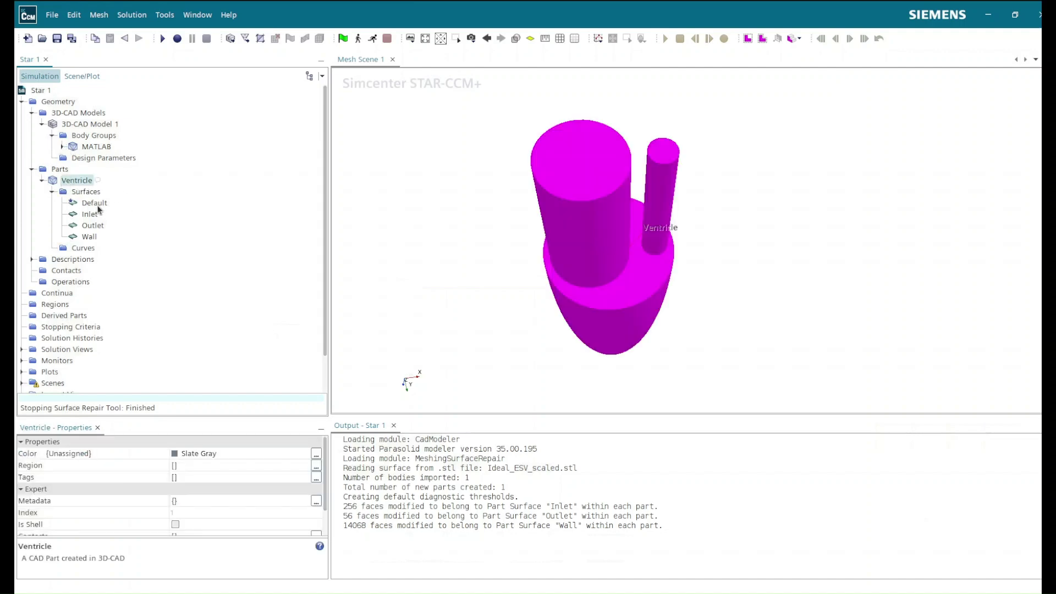
click(88, 214)
click(89, 226)
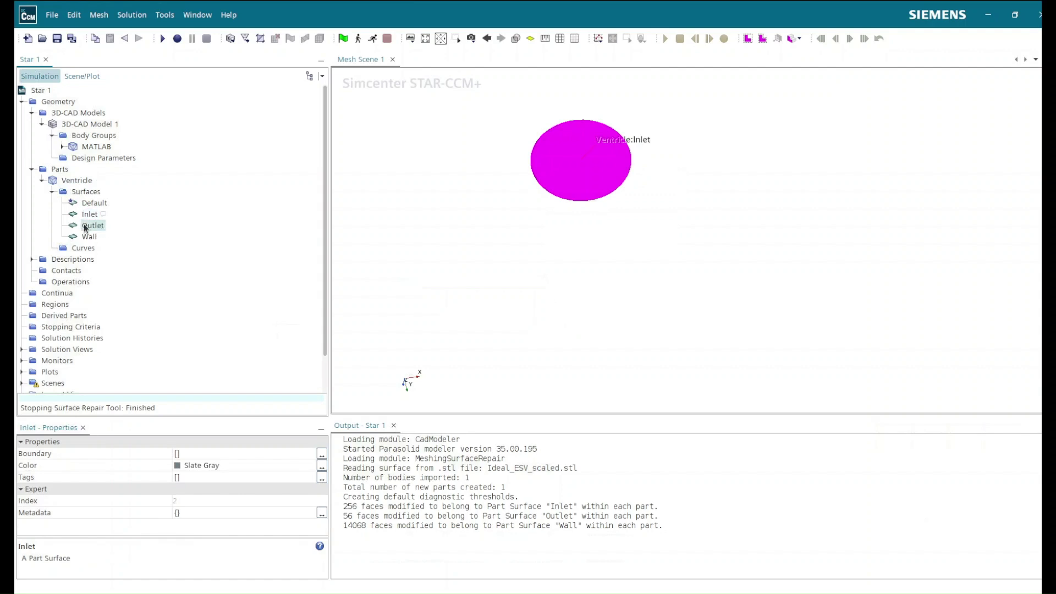
click(91, 237)
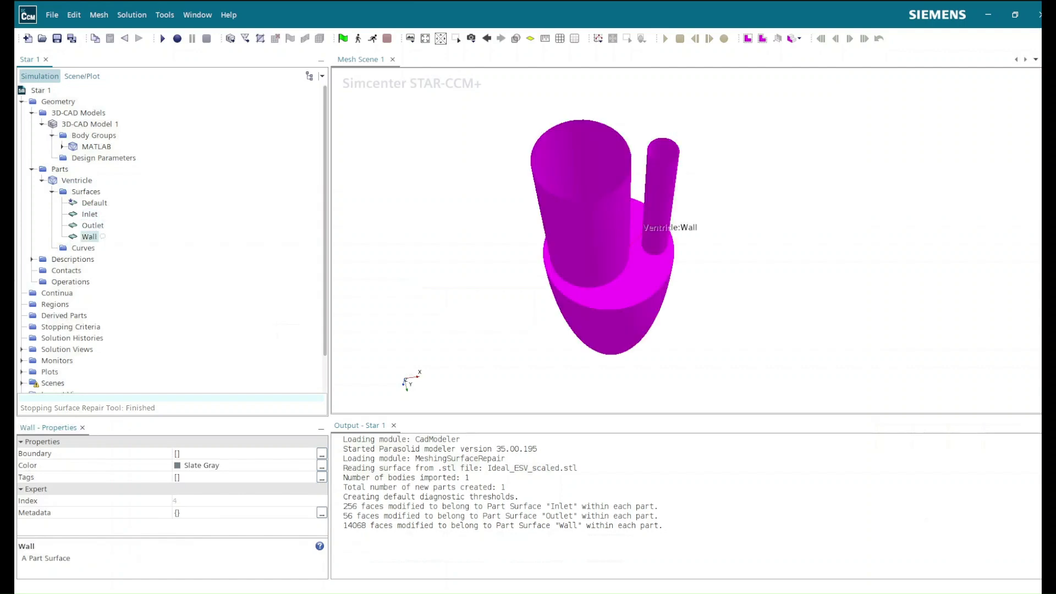
Delete the Default surface from the Ventricle part and collapse the part's branch in the simulation tree.
click(89, 204)
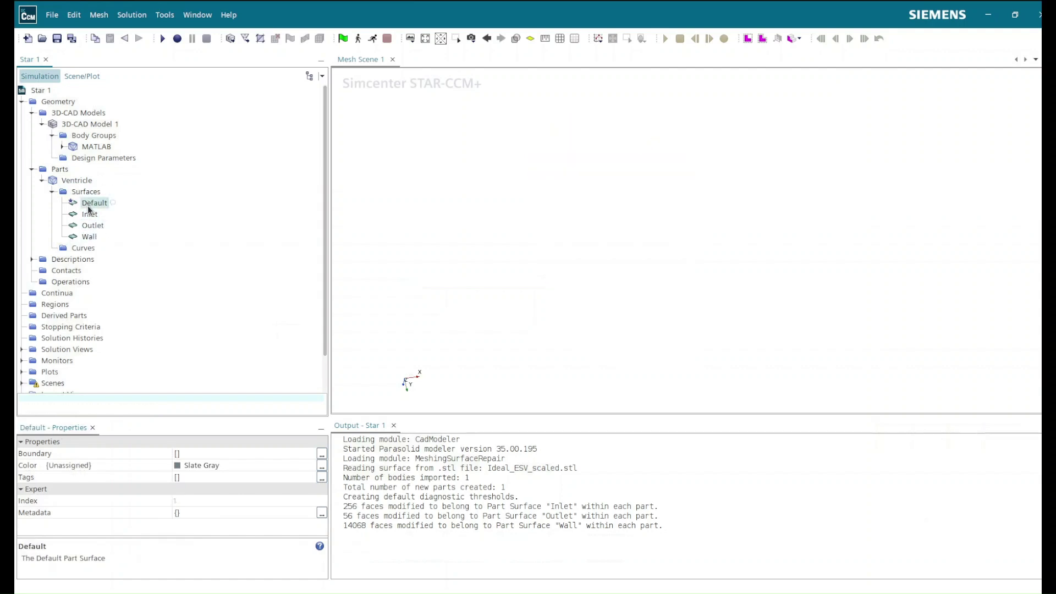
key(Delete)
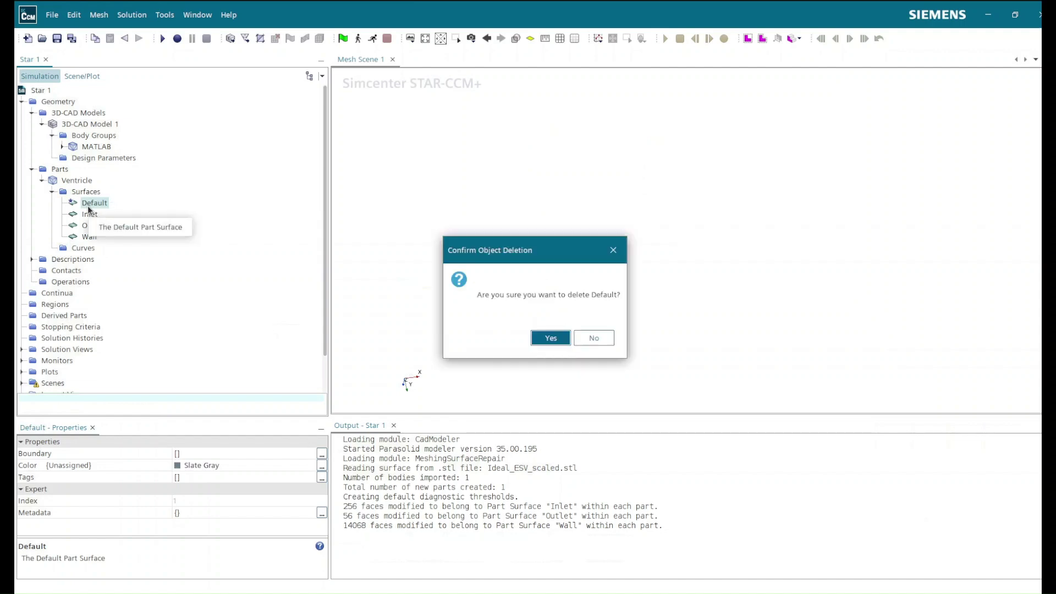
key(Return)
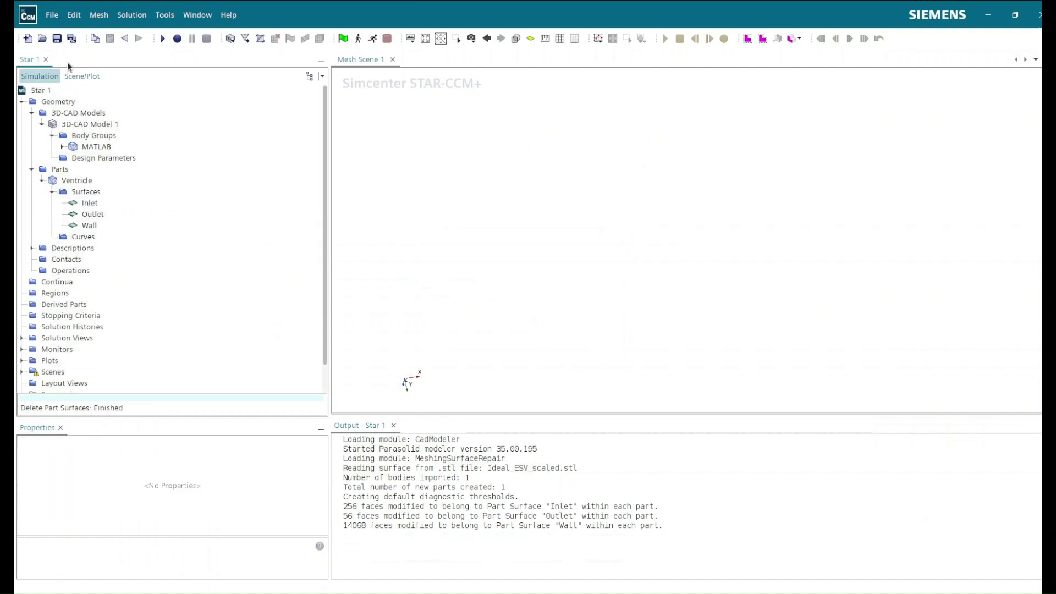
click(41, 181)
click(42, 181)
click(31, 169)
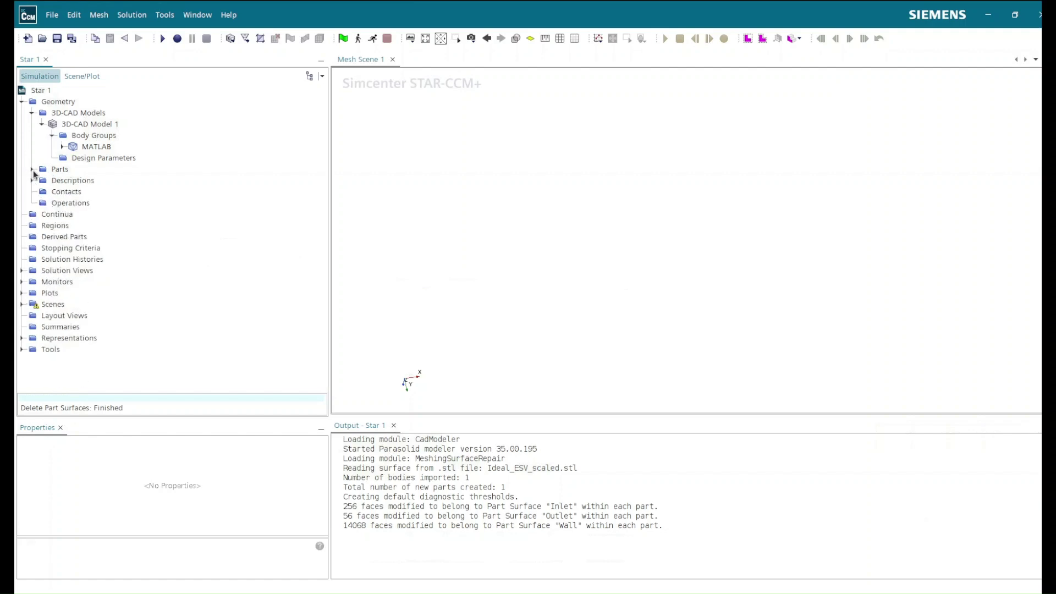
click(32, 169)
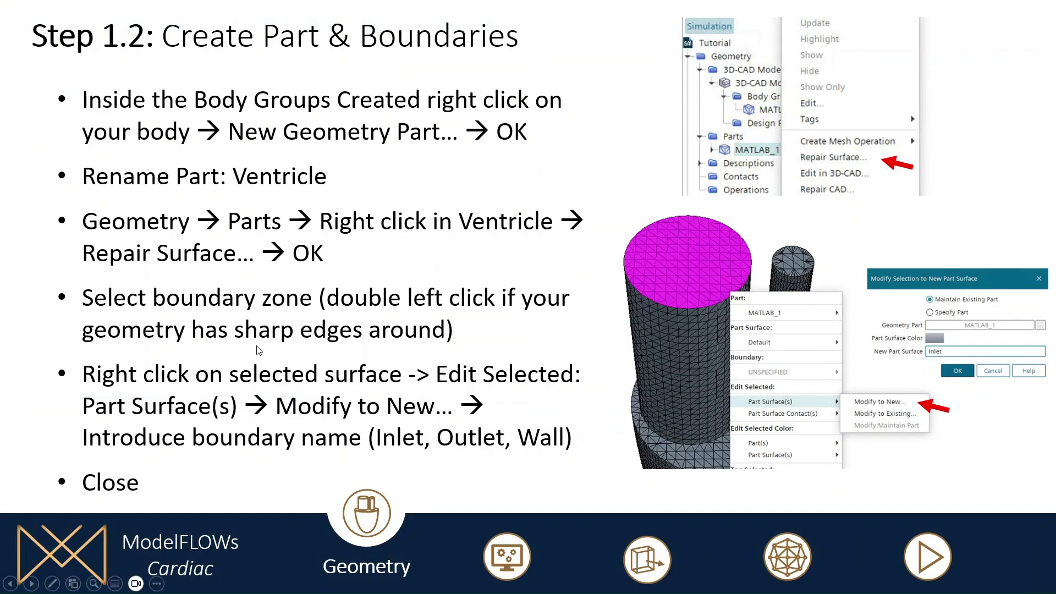
click(446, 352)
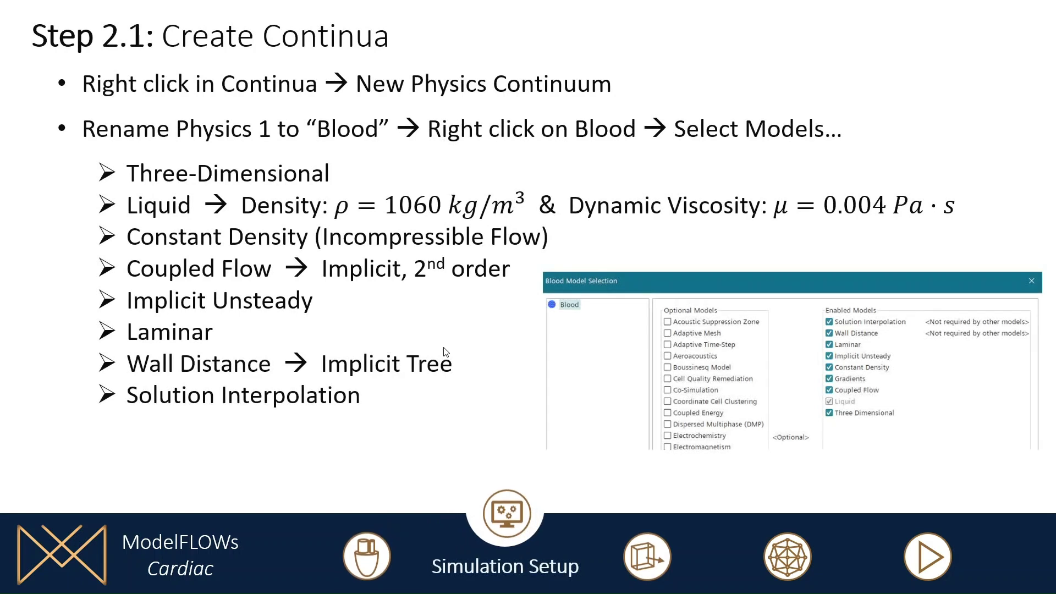
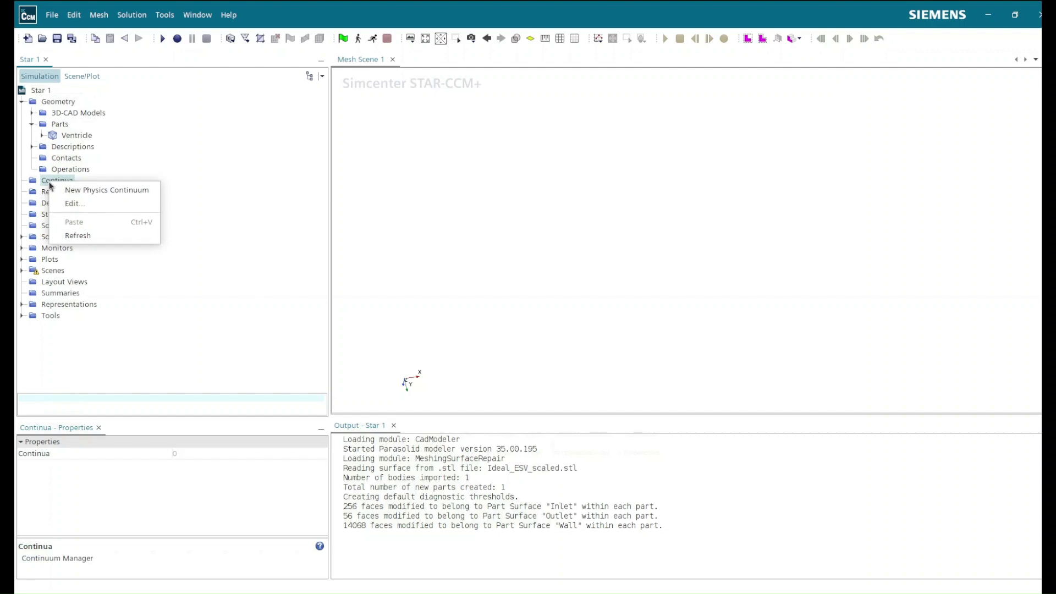
Create a new physics continuum and enable its Three Dimensional, Liquid and Coupled Flow models.
click(117, 190)
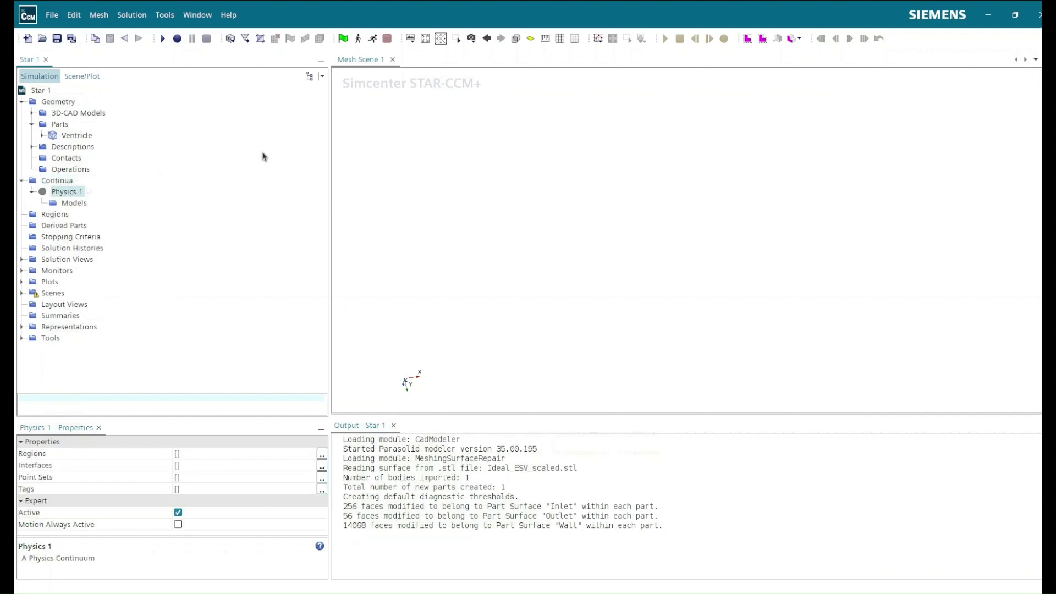
right_click(66, 192)
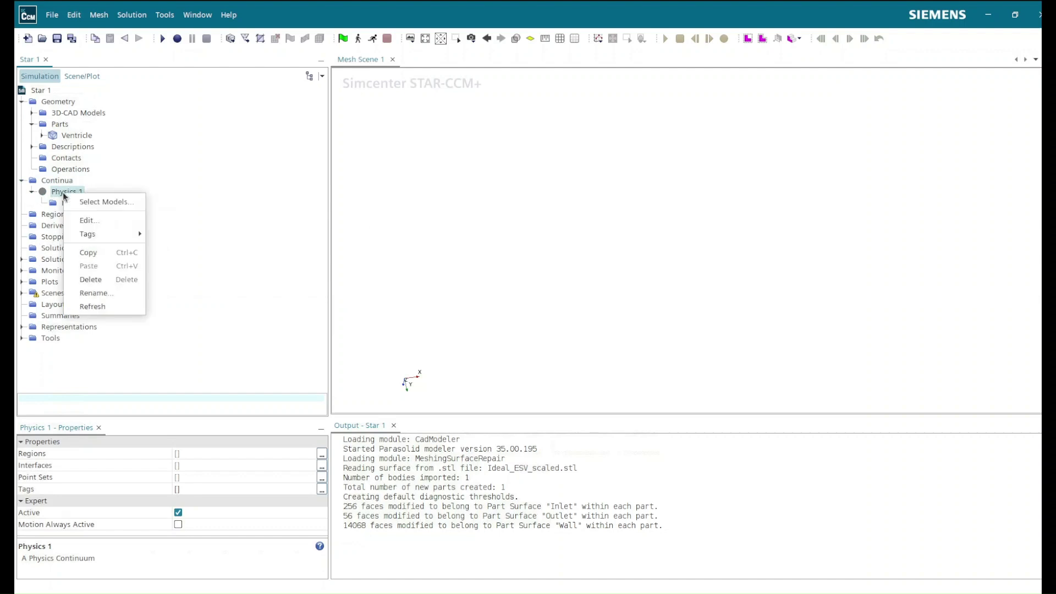
click(94, 203)
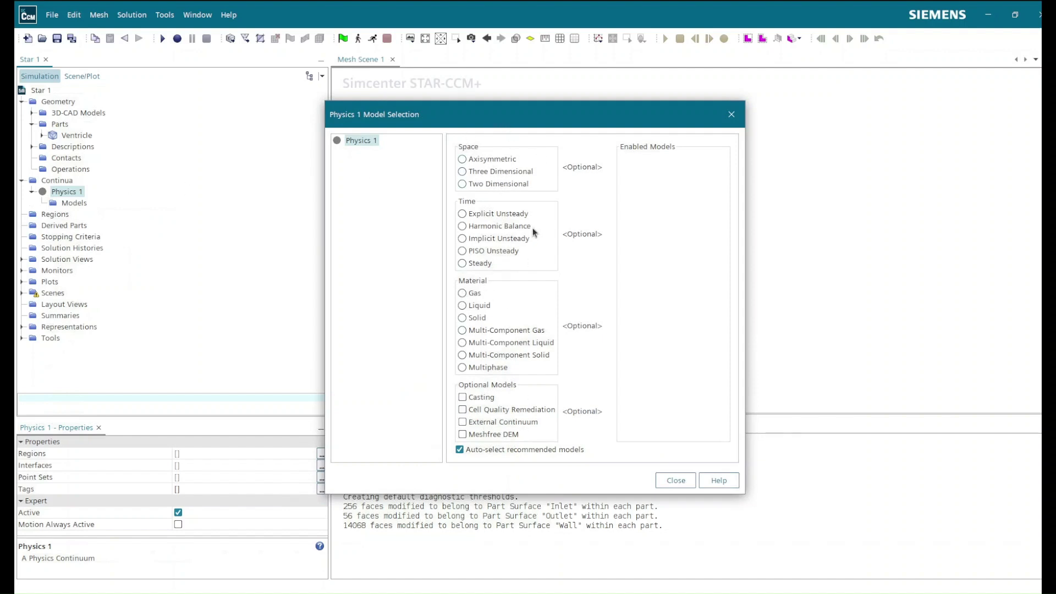
click(491, 172)
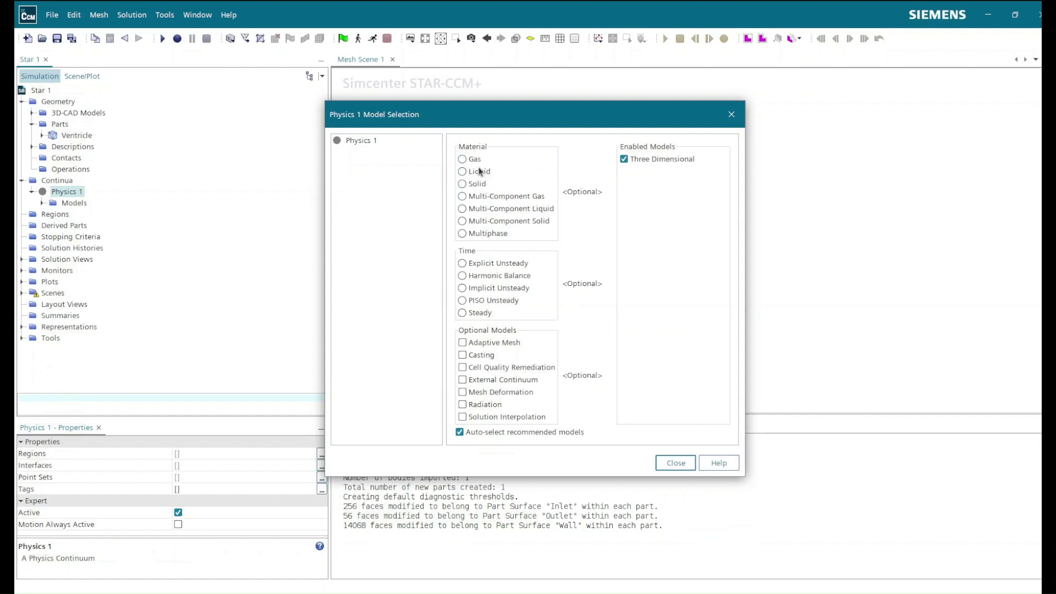
click(479, 172)
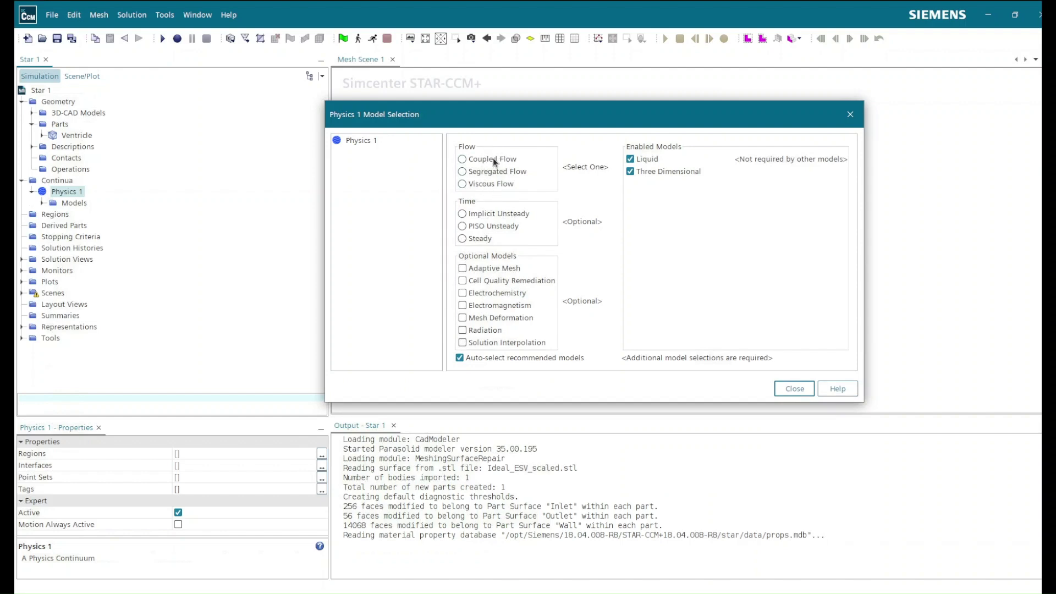
click(493, 159)
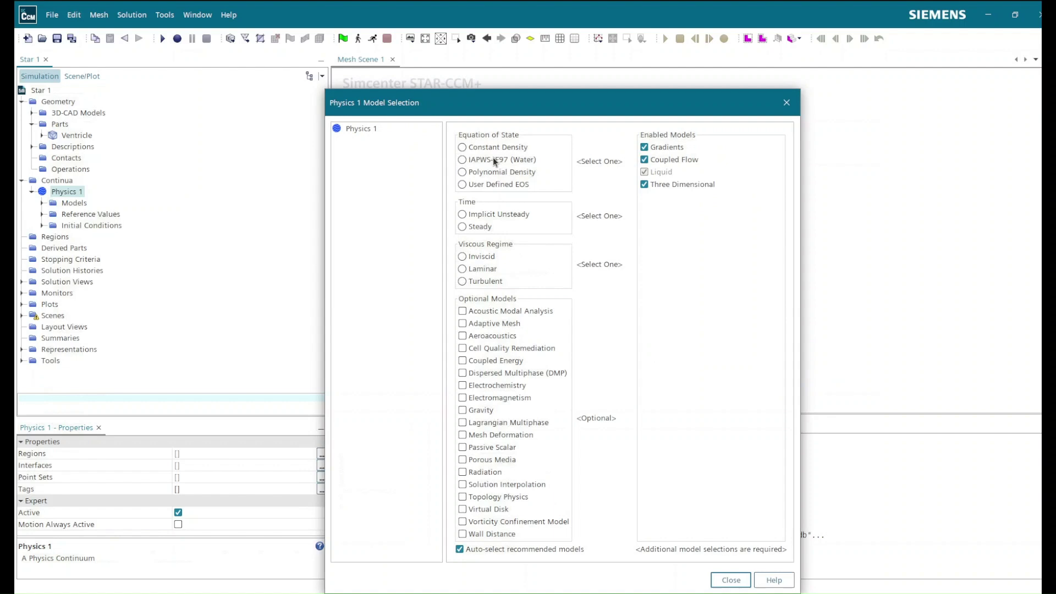
Add the Constant Density, Implicit Unsteady, Laminar, Wall Distance and Solution Interpolation models to the physics continuum and close the model selection.
click(496, 147)
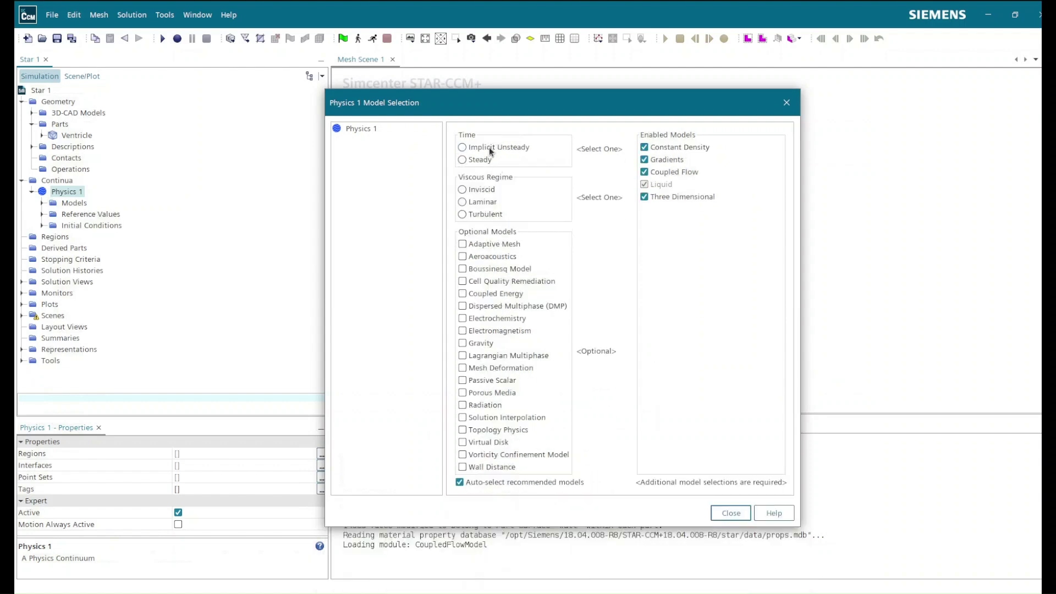
click(489, 146)
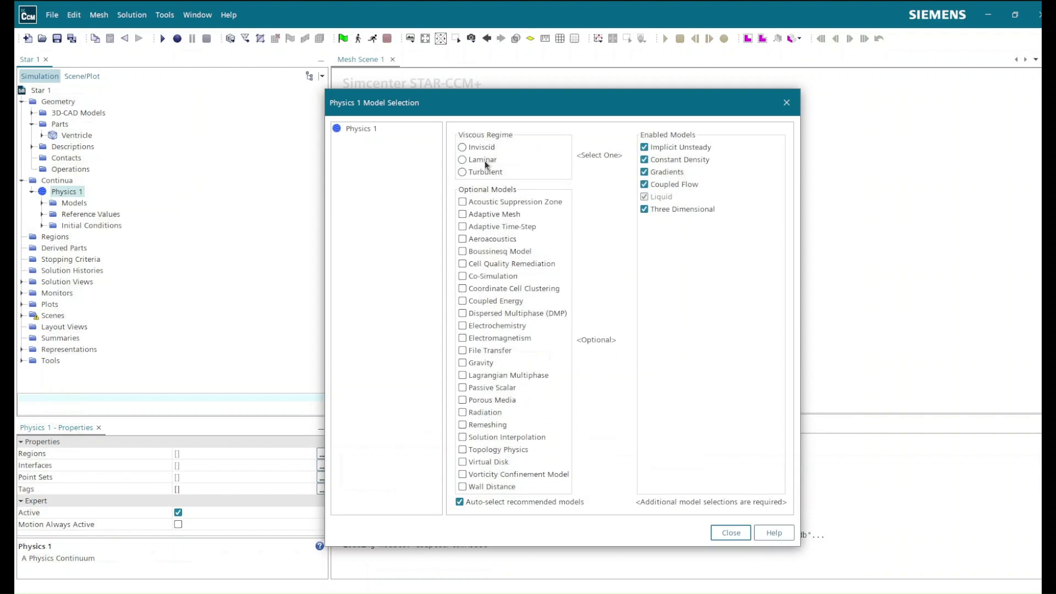
click(484, 160)
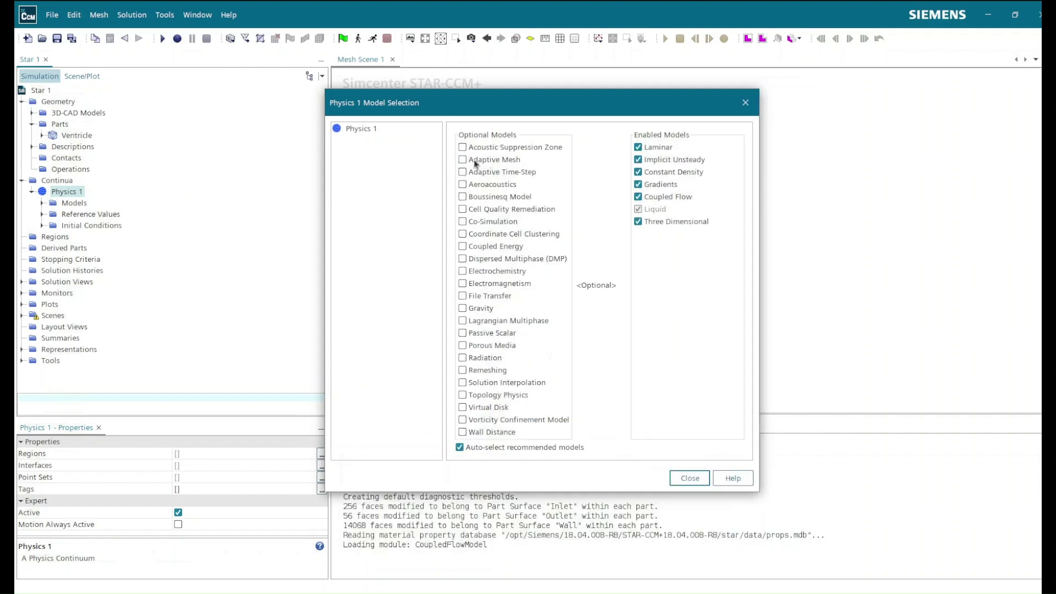
click(489, 432)
click(504, 384)
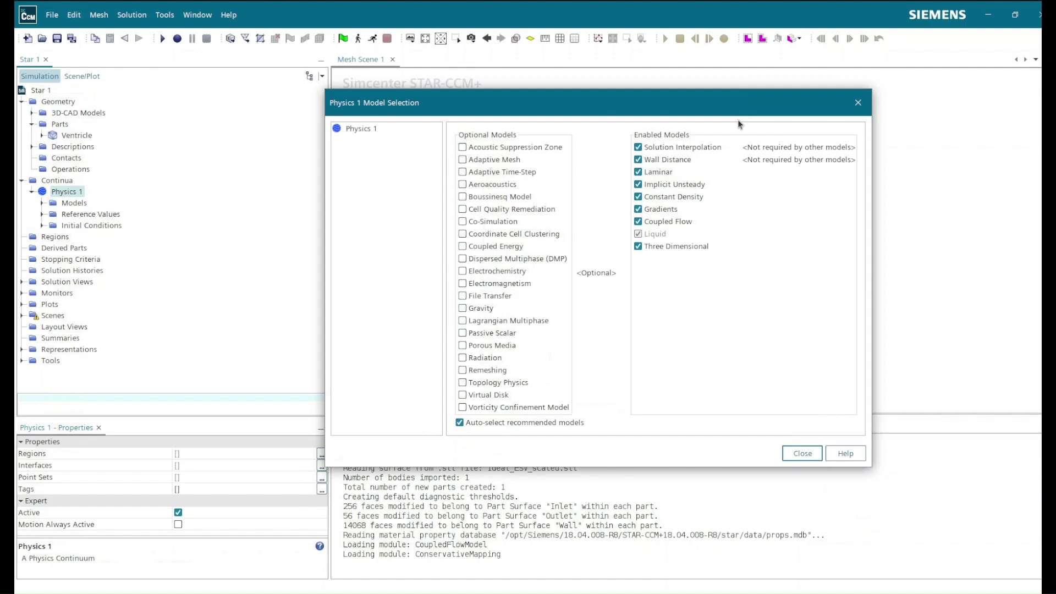
click(801, 452)
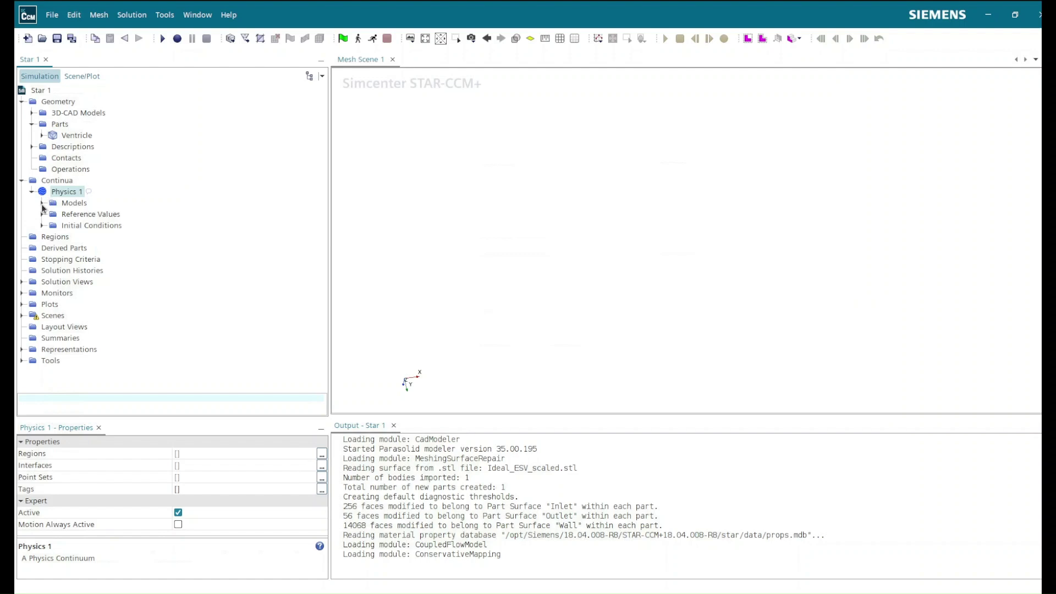
Rename the physics continuum as Blood.
right_click(64, 193)
click(91, 290)
text(B)
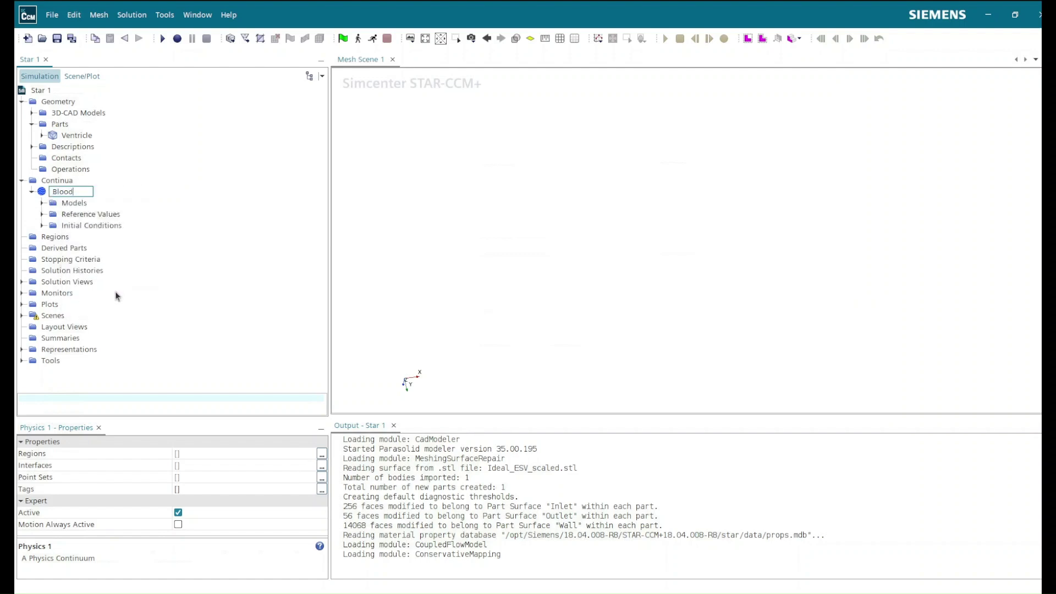
text(lood)
key(Return)
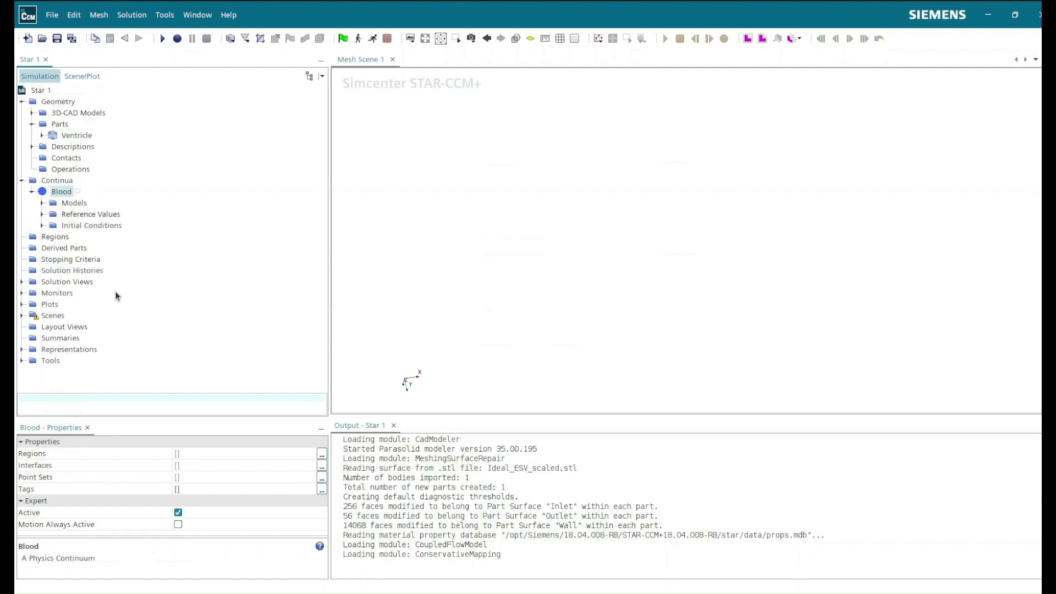
Review the properties of the Blood continuum's Constant Density, Coupled Flow, Gradients, Implicit Unsteady and Laminar models.
click(42, 203)
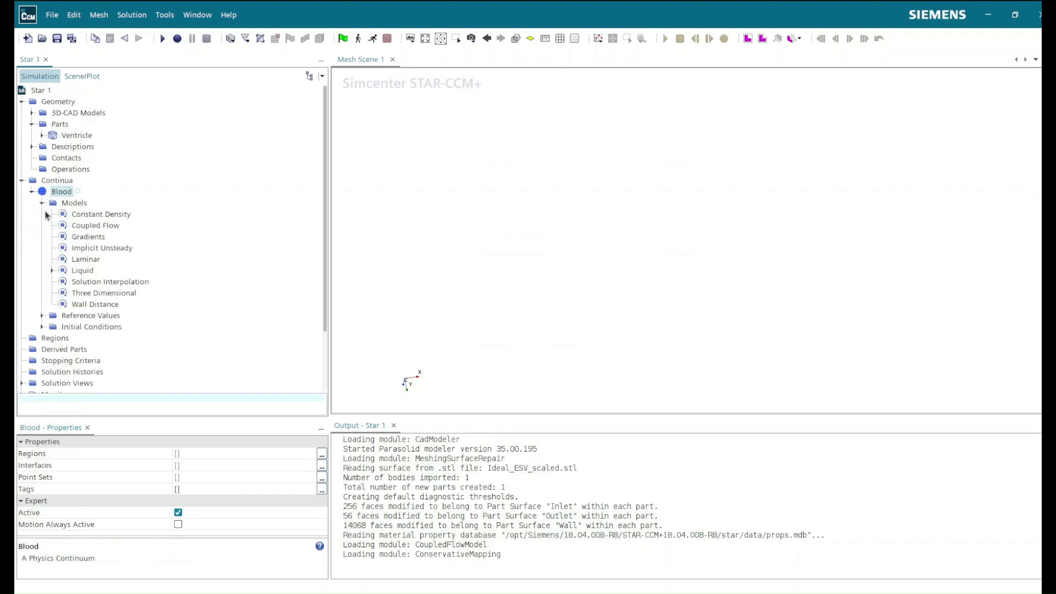
click(113, 213)
click(87, 227)
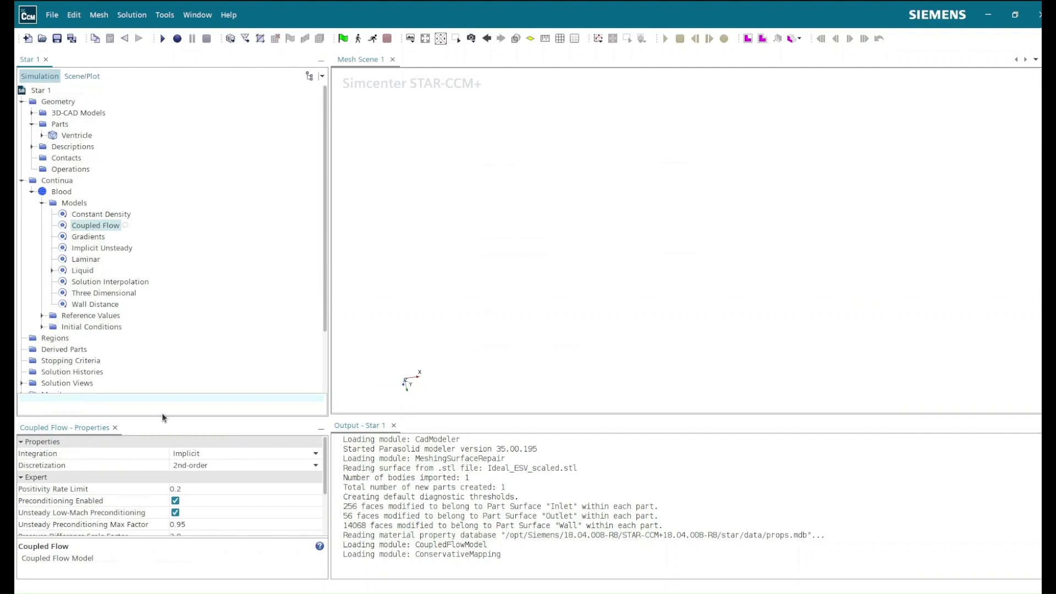
click(86, 238)
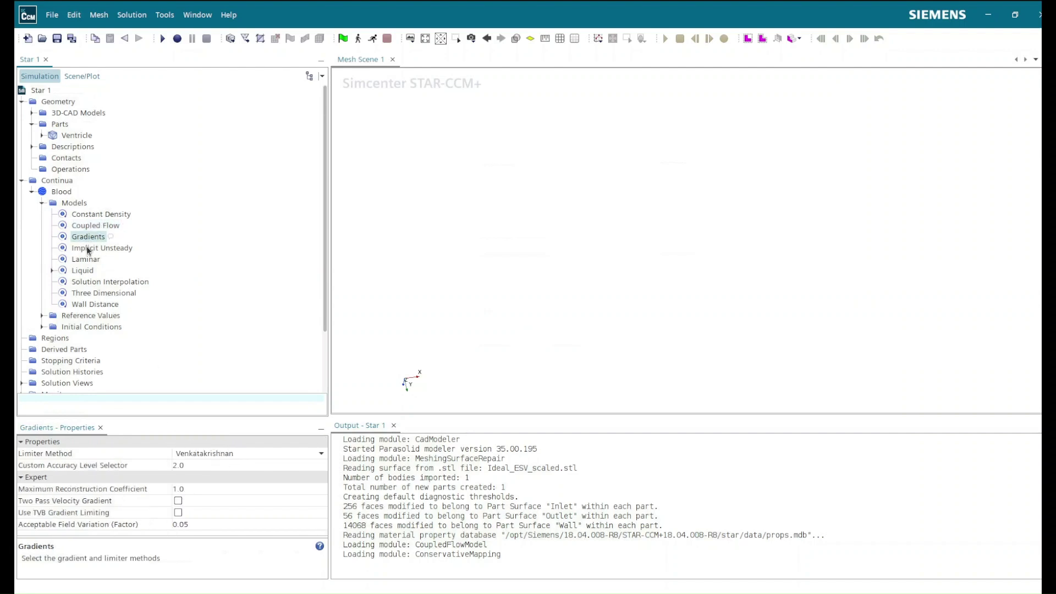
click(88, 249)
click(87, 260)
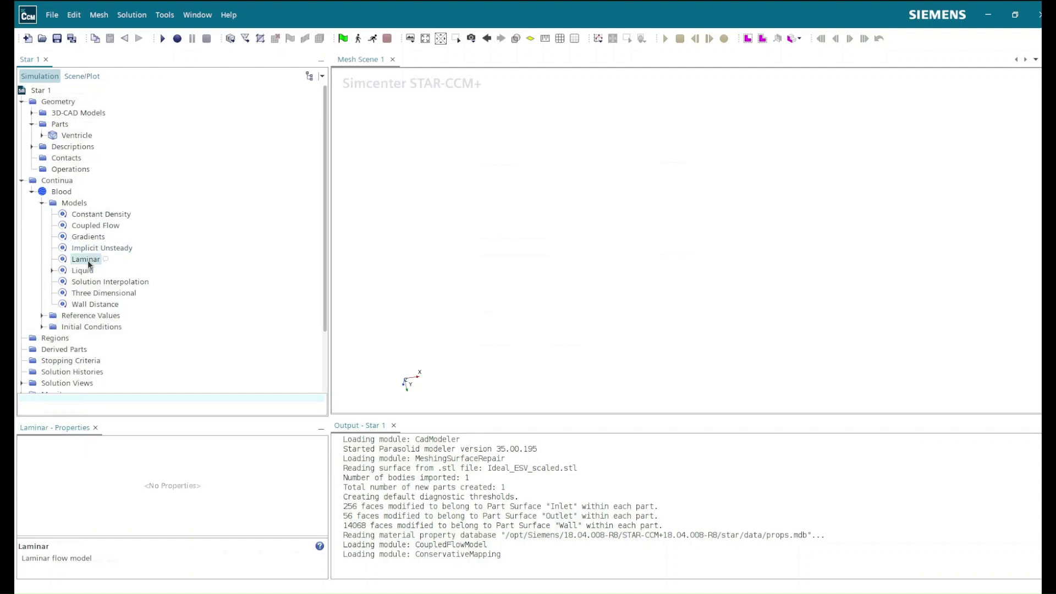
Rename the H2O material under the continuum's Liquid model as Blood.
click(52, 271)
click(62, 282)
right_click(89, 282)
click(132, 323)
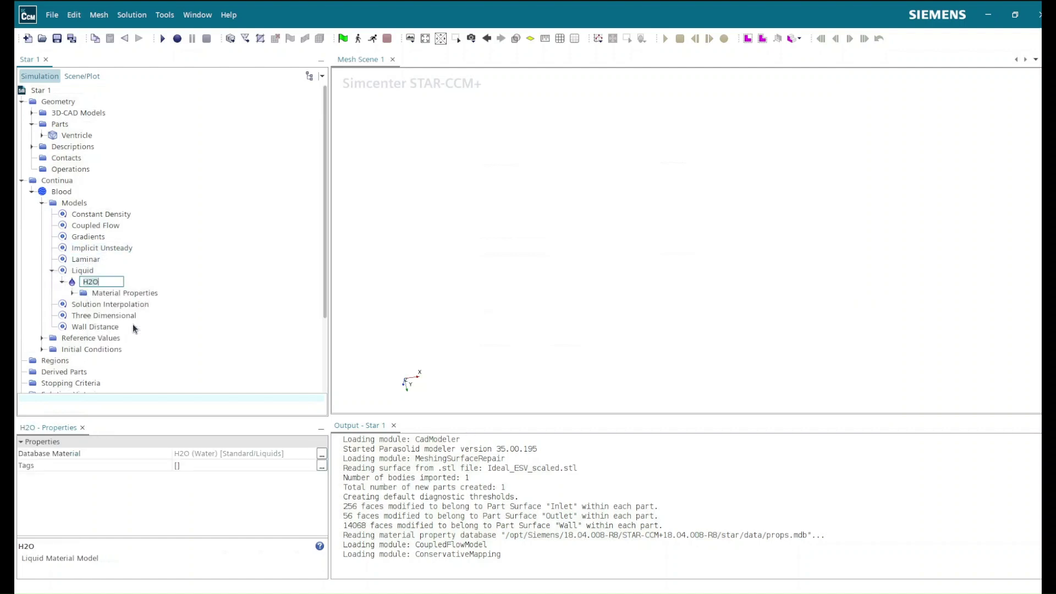
text(Blood)
key(Return)
Set the constant density of the Blood material to 1060 kg/m^3.
click(72, 293)
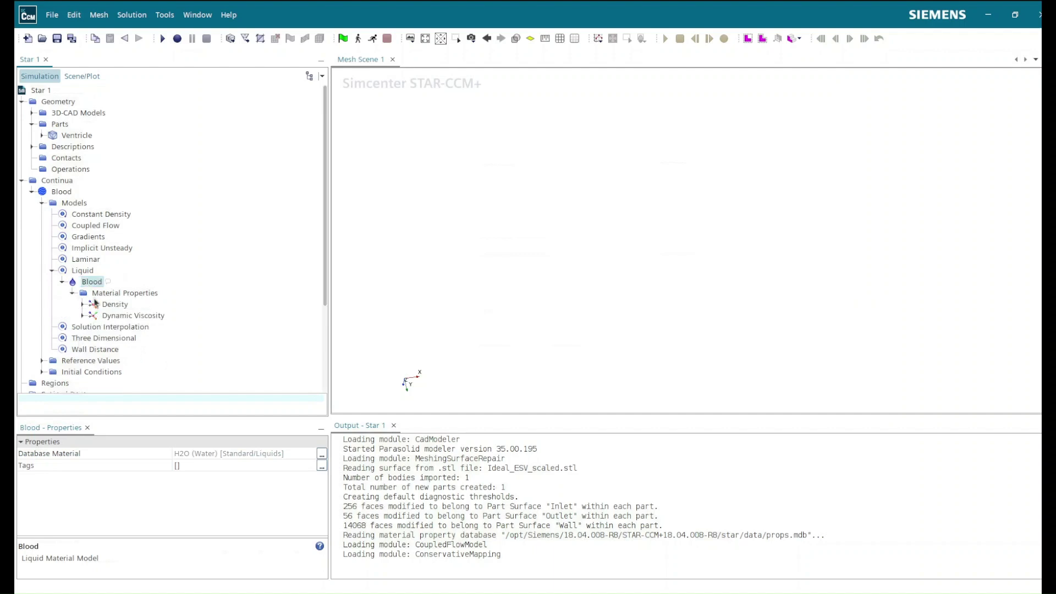
click(83, 304)
click(124, 315)
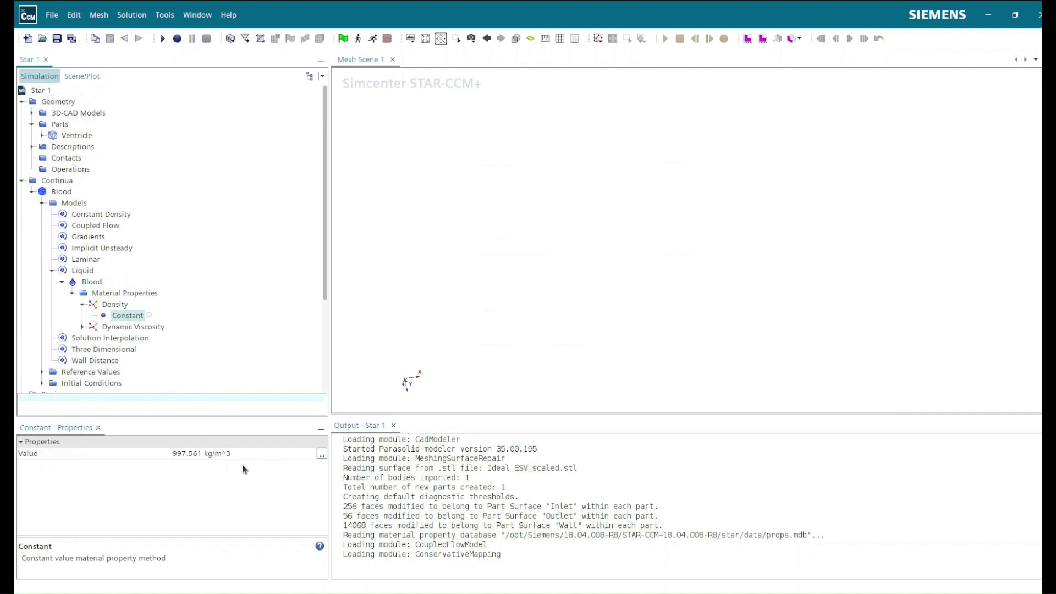
click(200, 453)
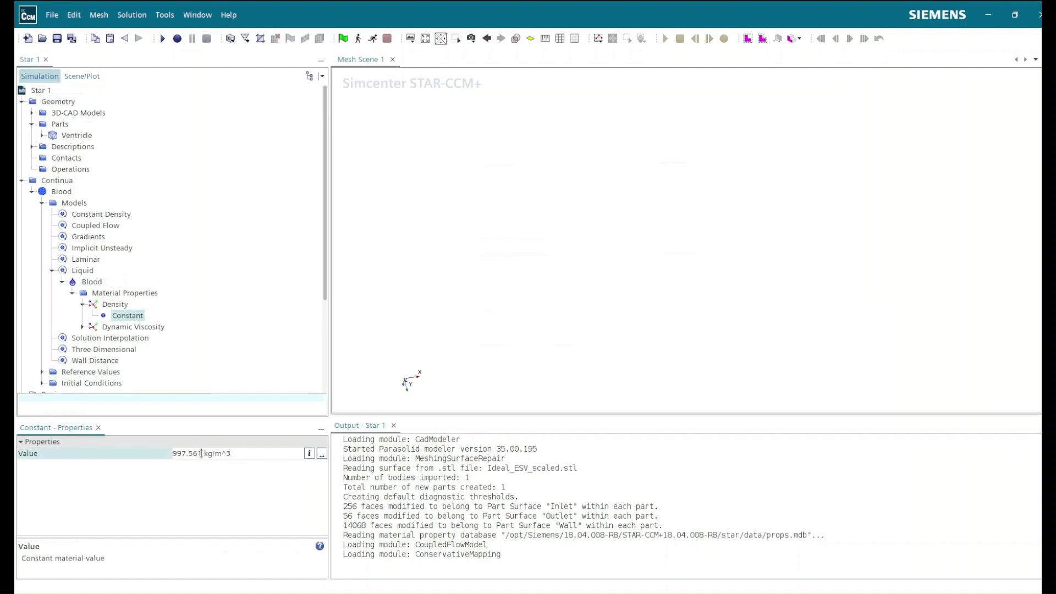
double_click(174, 453)
text(1060)
key(Return)
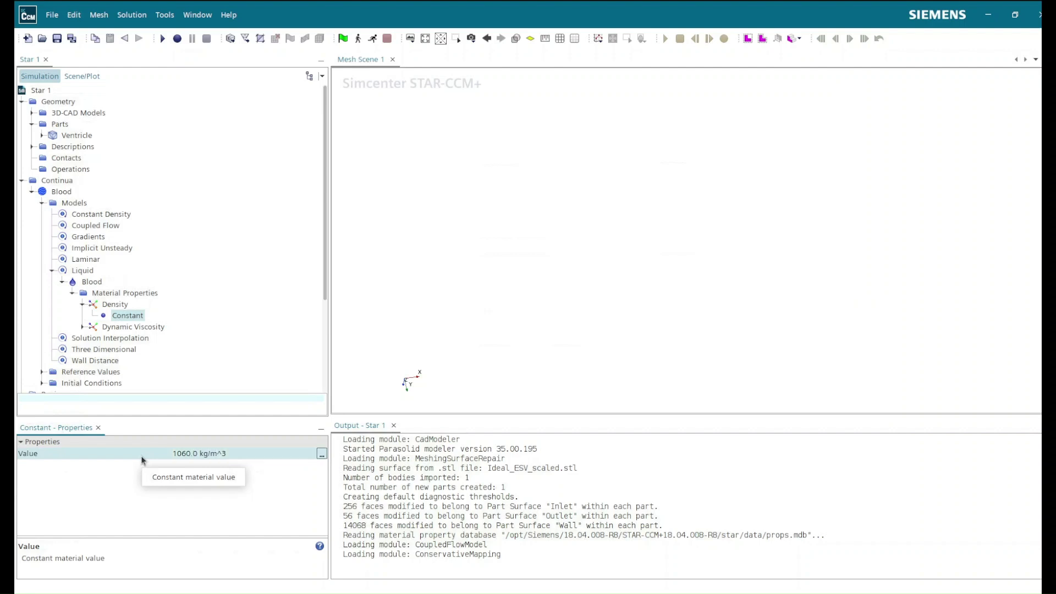
Set the constant dynamic viscosity of the Blood material to 0.004 Pa-s and collapse the Liquid model's branch.
click(82, 328)
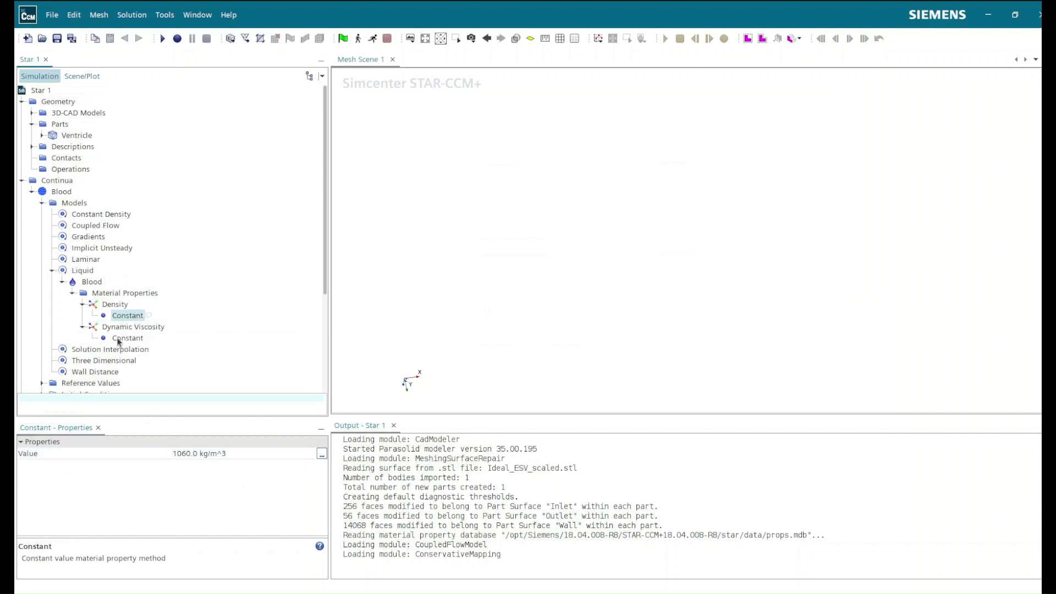
click(116, 339)
click(190, 455)
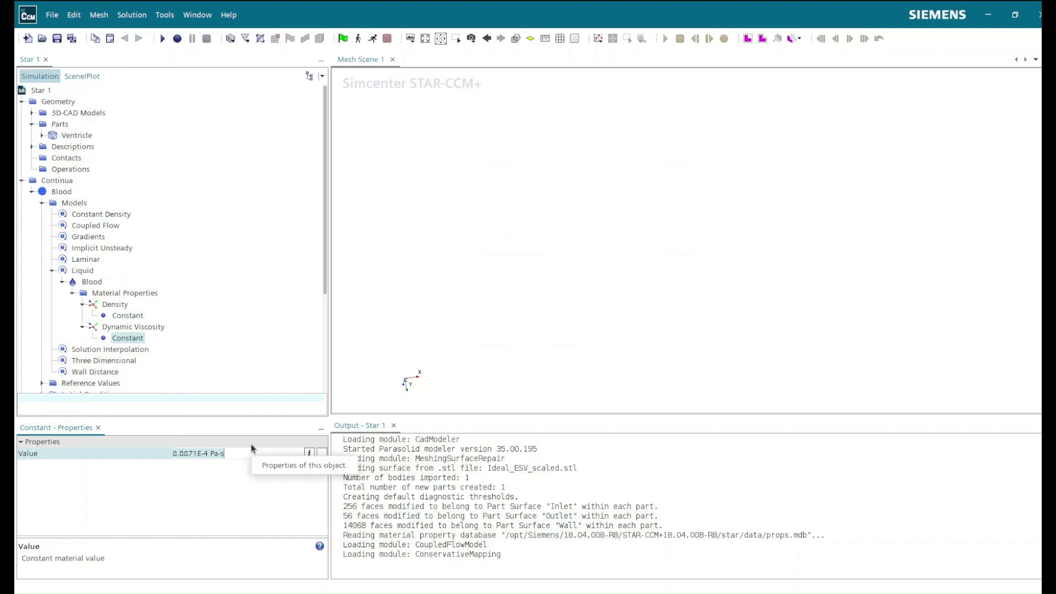
key(ctrl+a)
text(0.004)
key(Return)
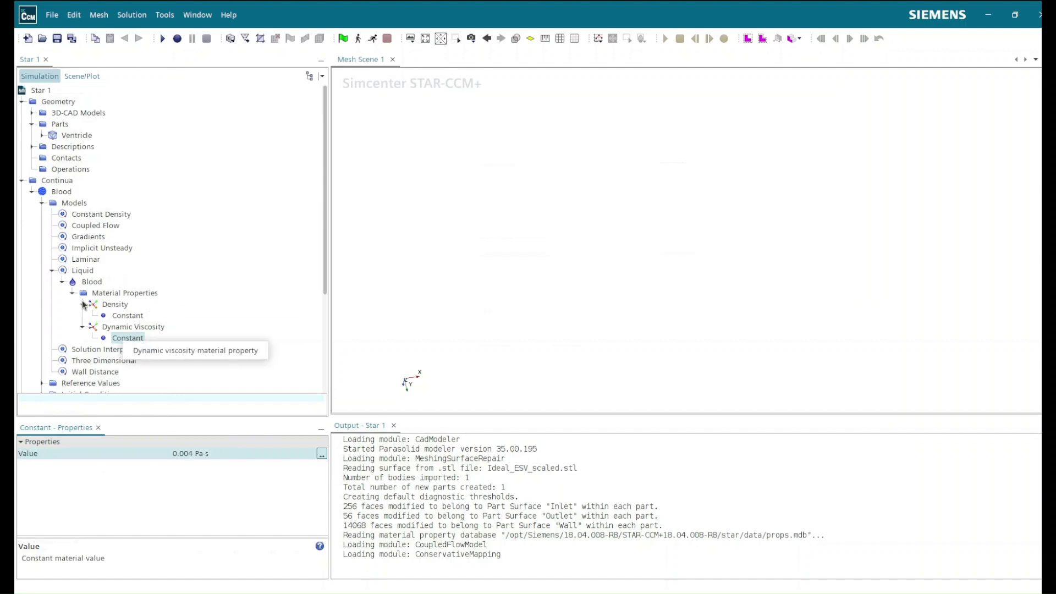
click(52, 270)
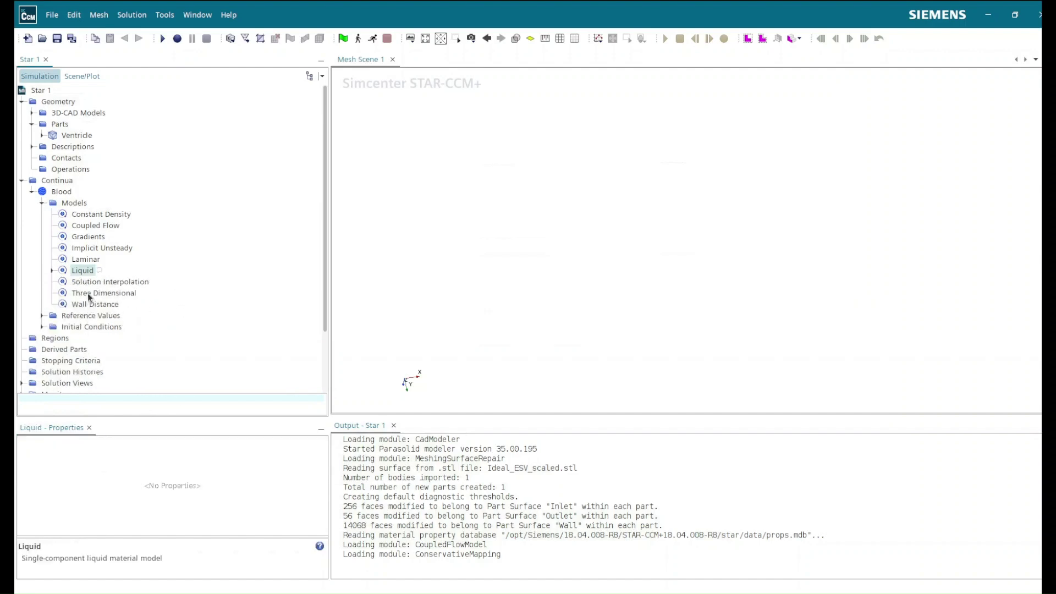
Check the Blood continuum's Wall Distance model, reference pressure and initial conditions, and collapse the Continua branch.
click(86, 303)
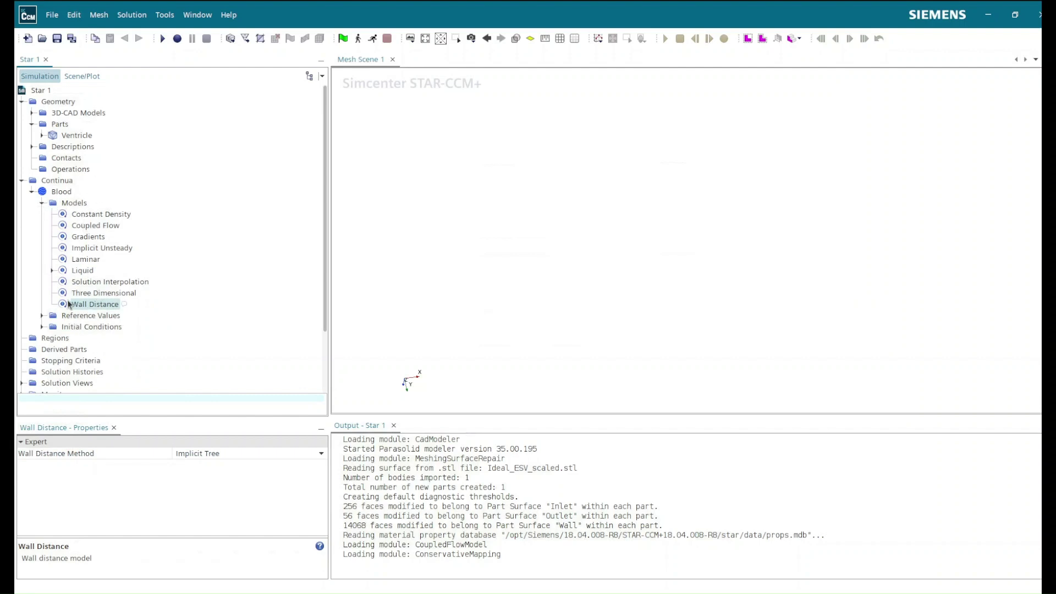
click(42, 202)
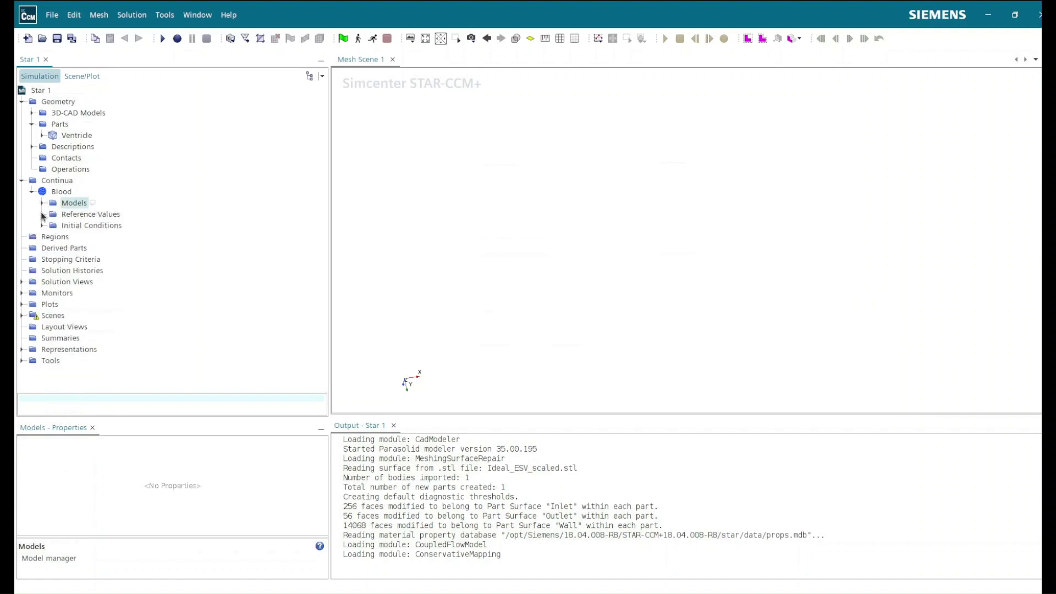
click(42, 214)
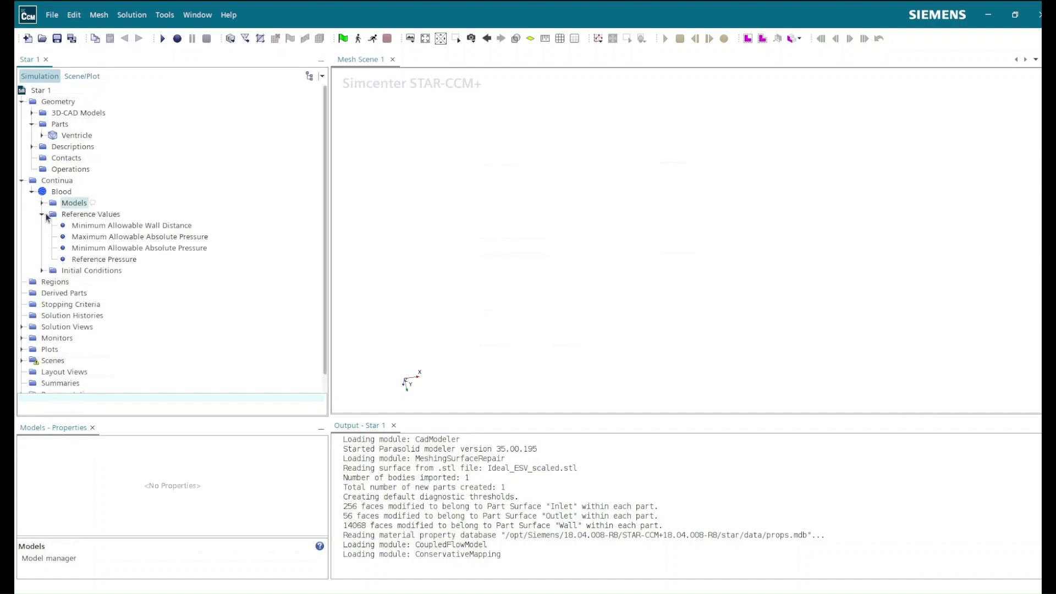
click(100, 260)
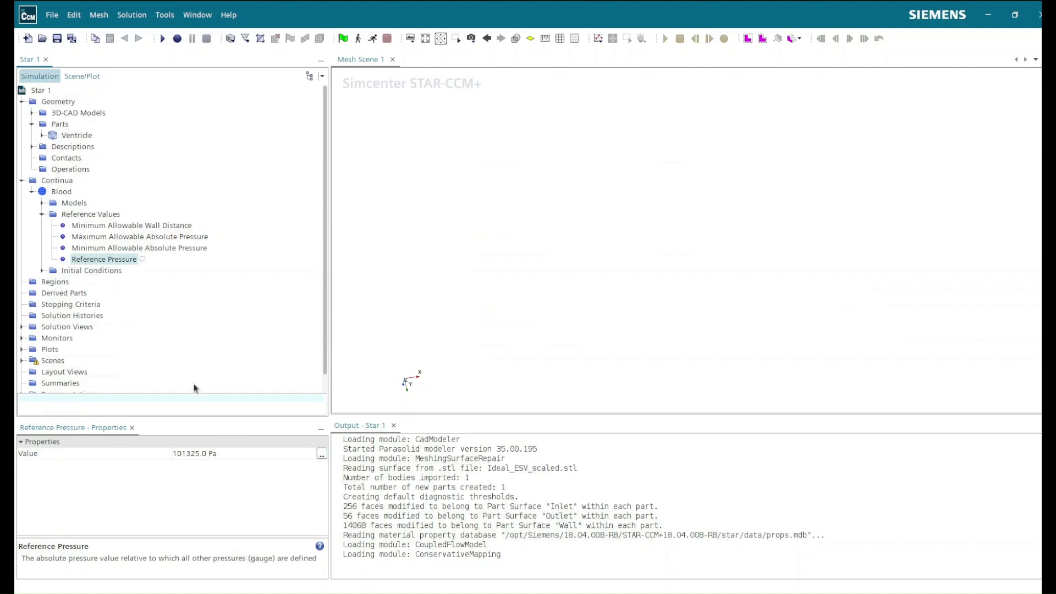
click(43, 214)
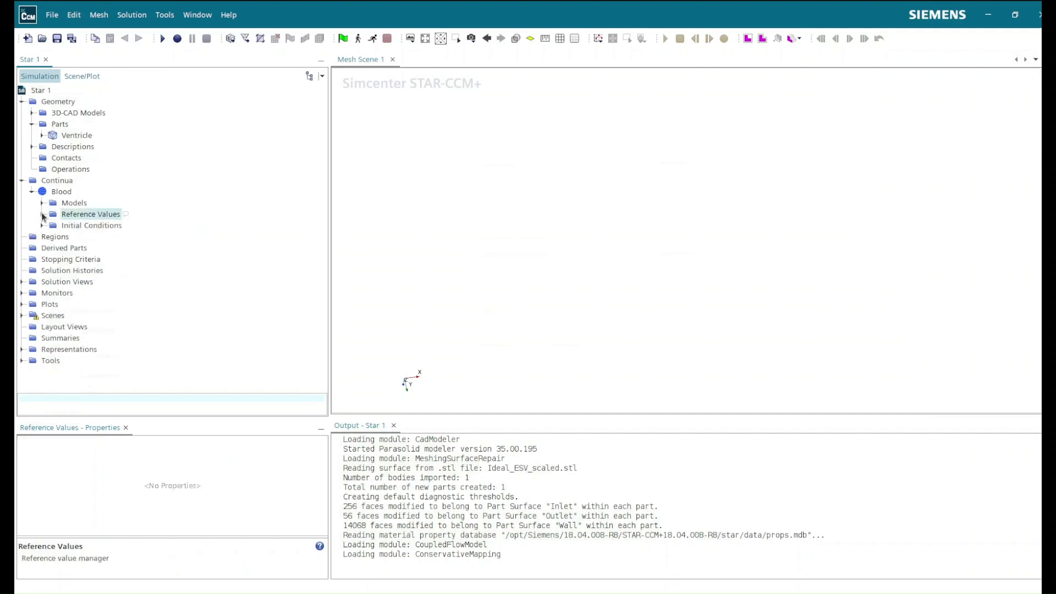
click(42, 225)
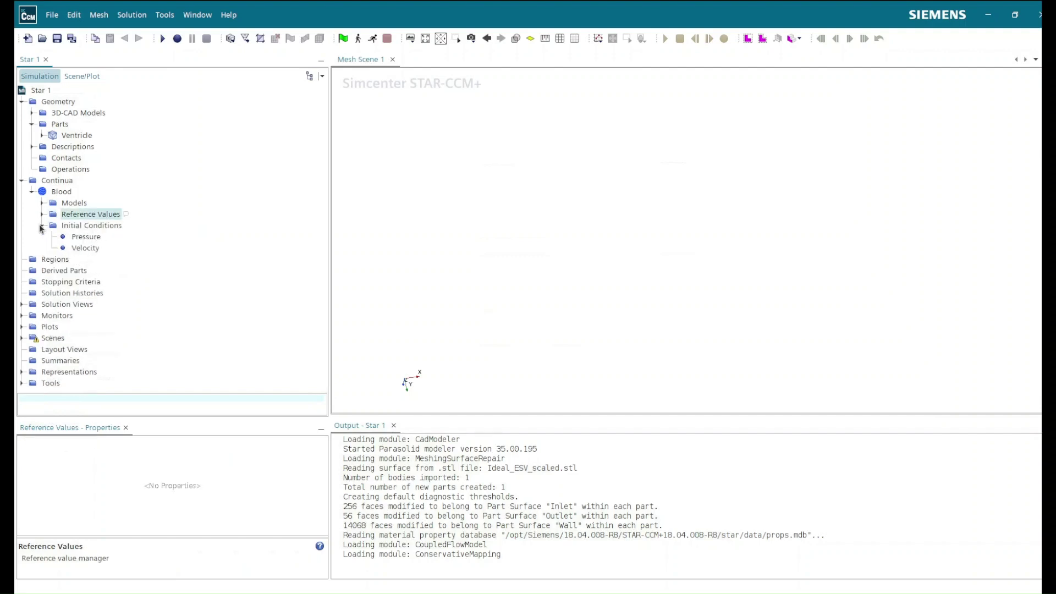
click(21, 181)
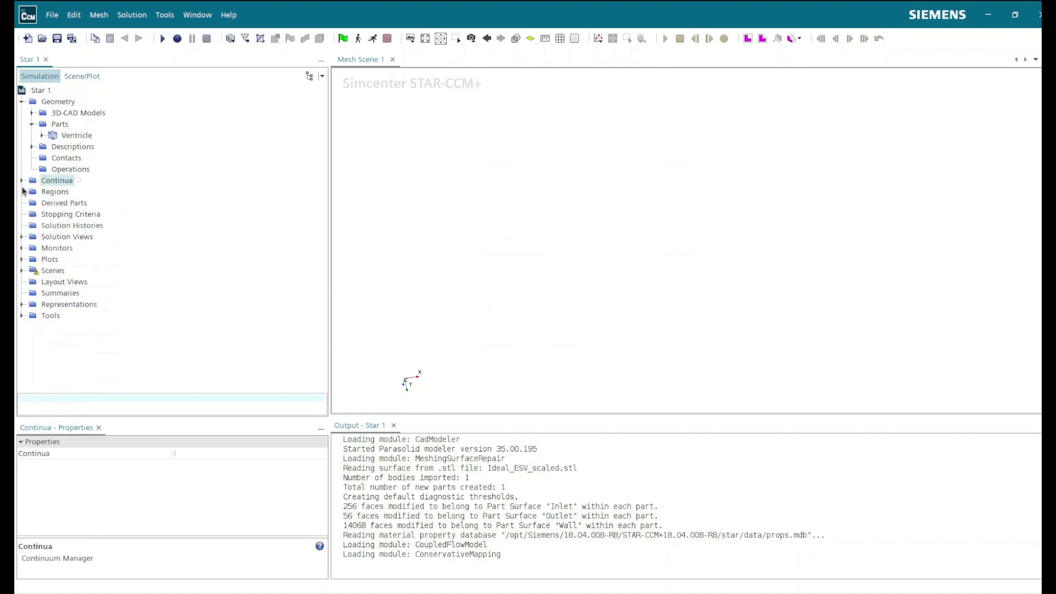
Assign the Ventricle part to a new region named Ventricle.
right_click(68, 138)
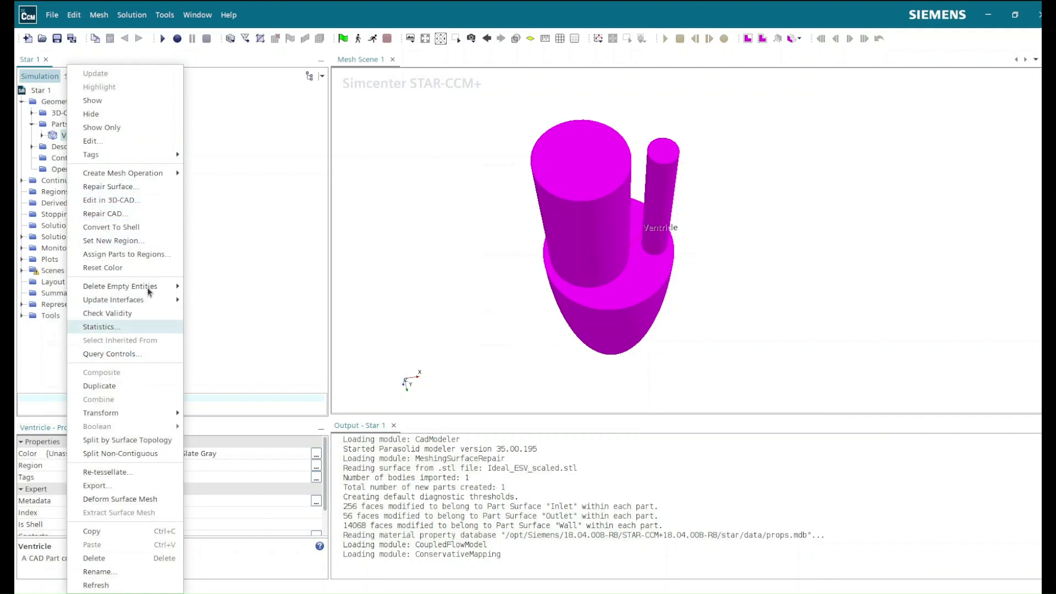
click(137, 244)
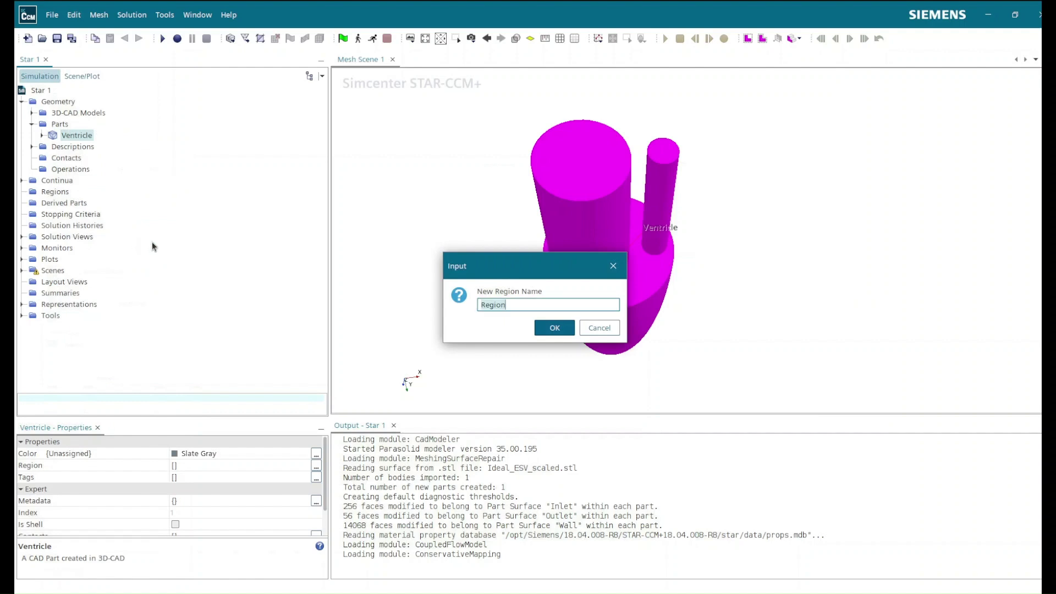
text(Ventricle)
click(555, 328)
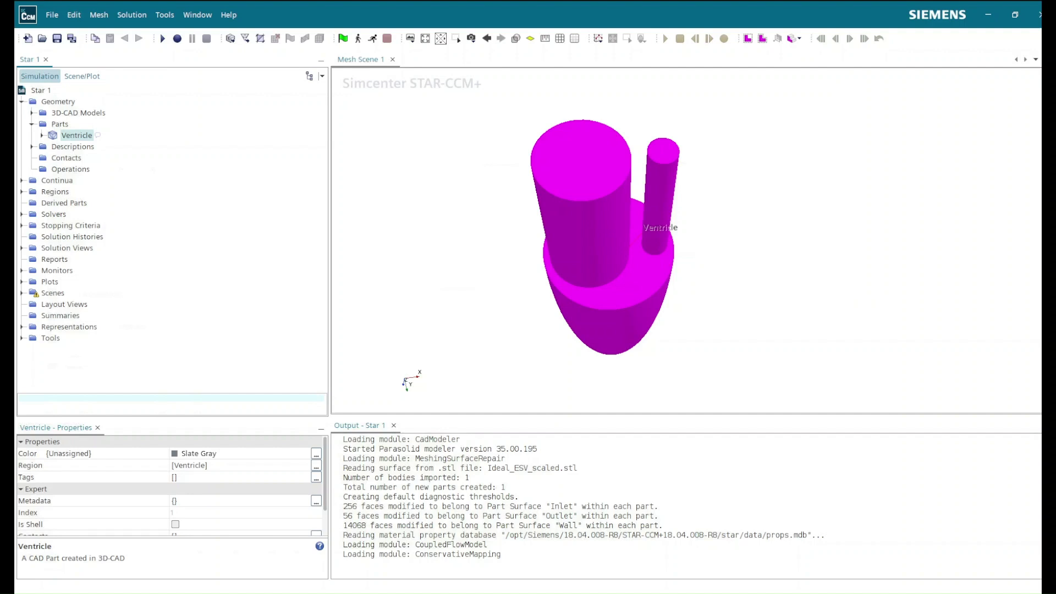
Rename the default boundary of the Ventricle region as Wall.
click(22, 191)
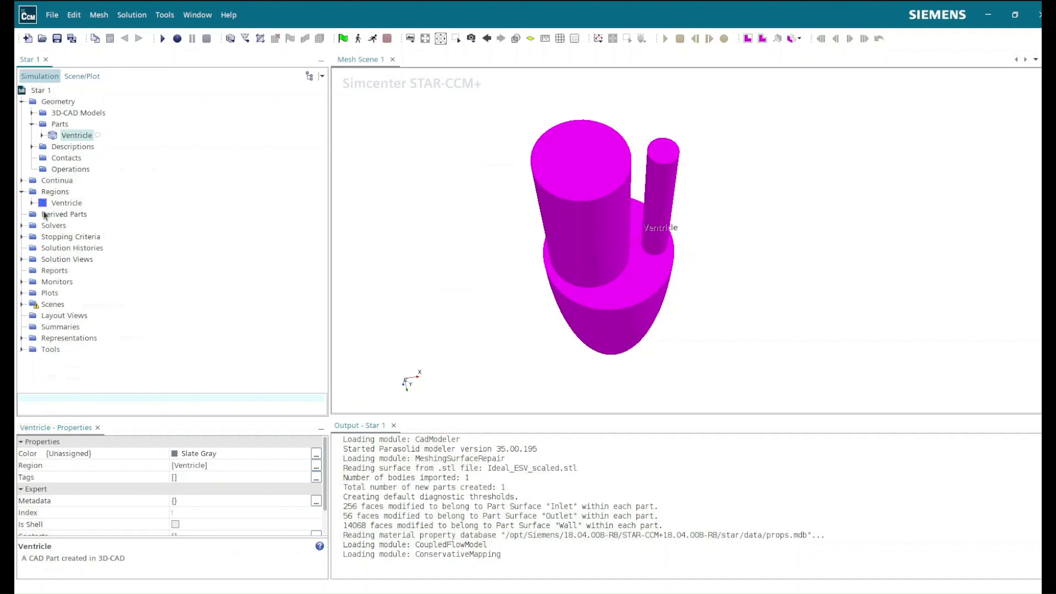
click(32, 202)
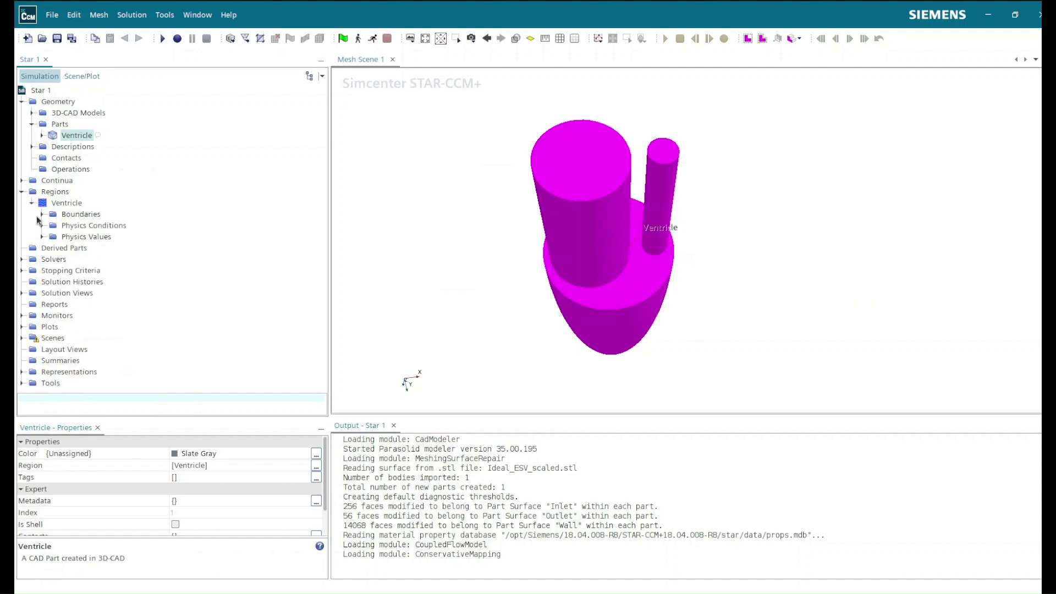
click(42, 214)
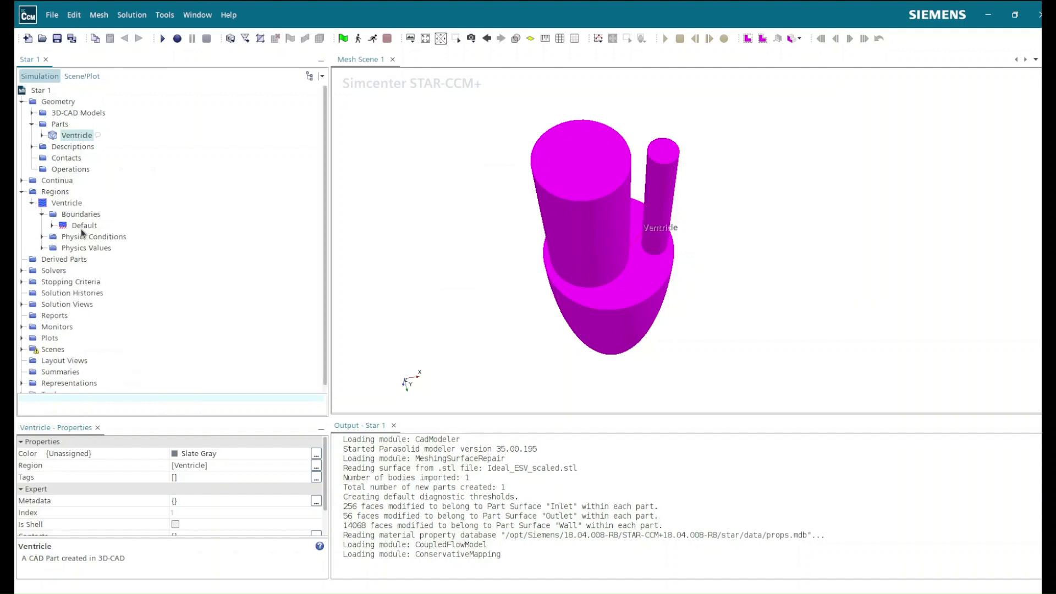
click(83, 227)
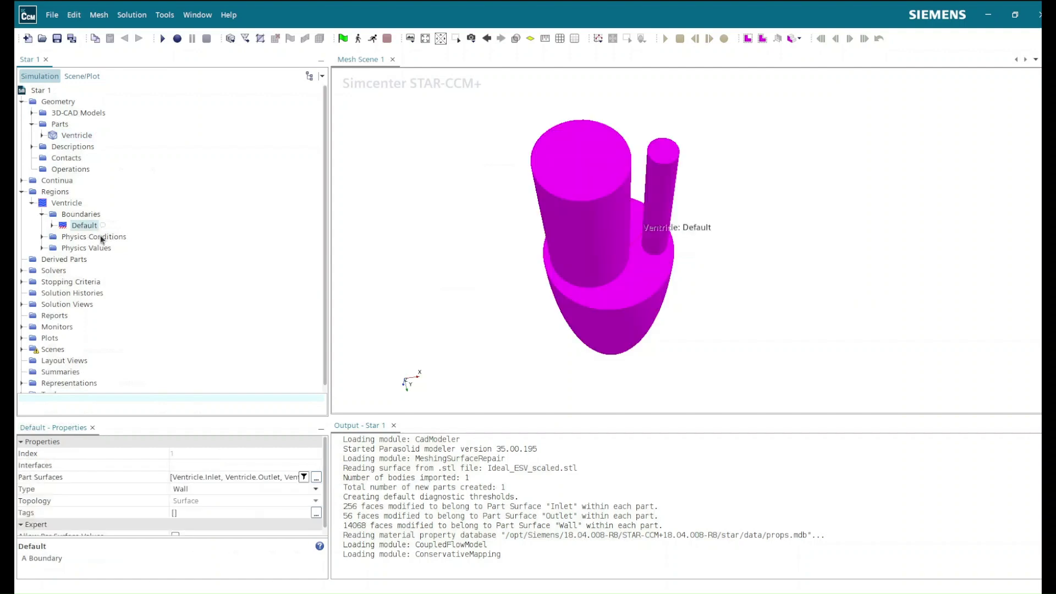
right_click(84, 226)
click(124, 467)
text(Wall)
key(Return)
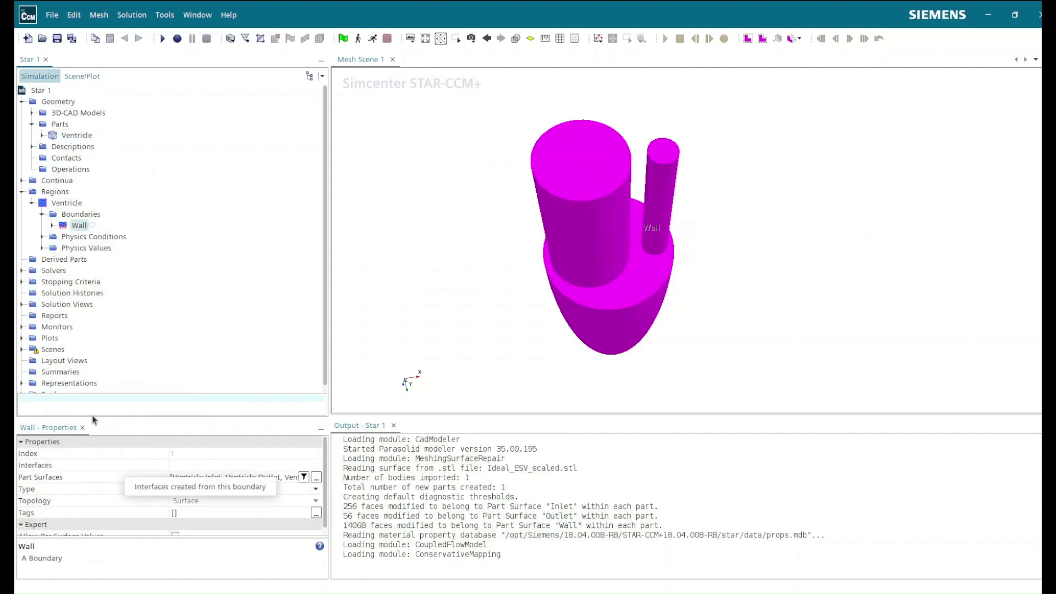
Create a new boundary in the Ventricle region and name it Inlet.
right_click(84, 213)
click(106, 220)
right_click(95, 231)
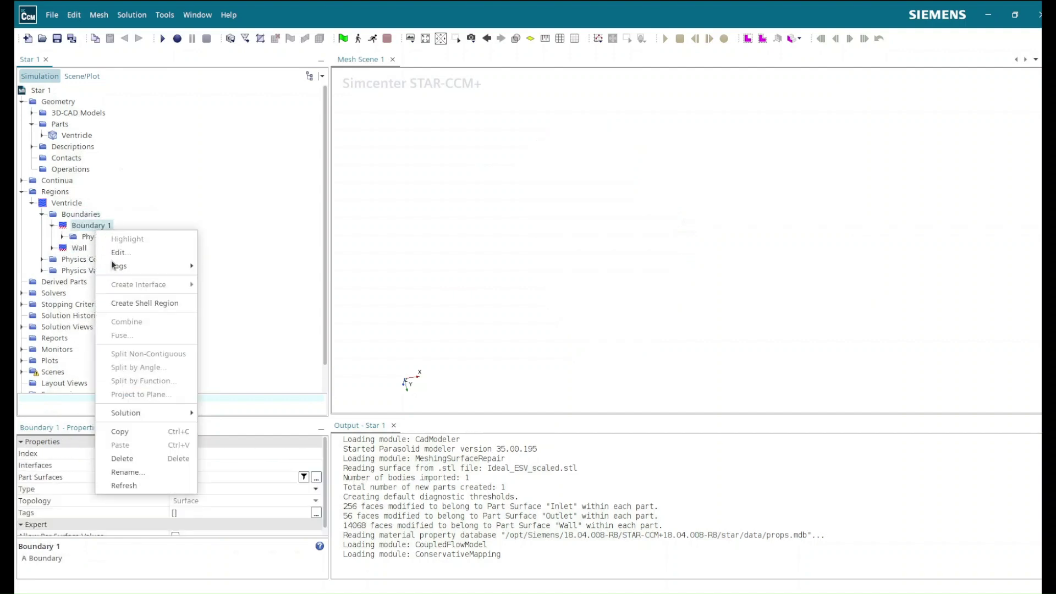
click(127, 472)
text(Inlet)
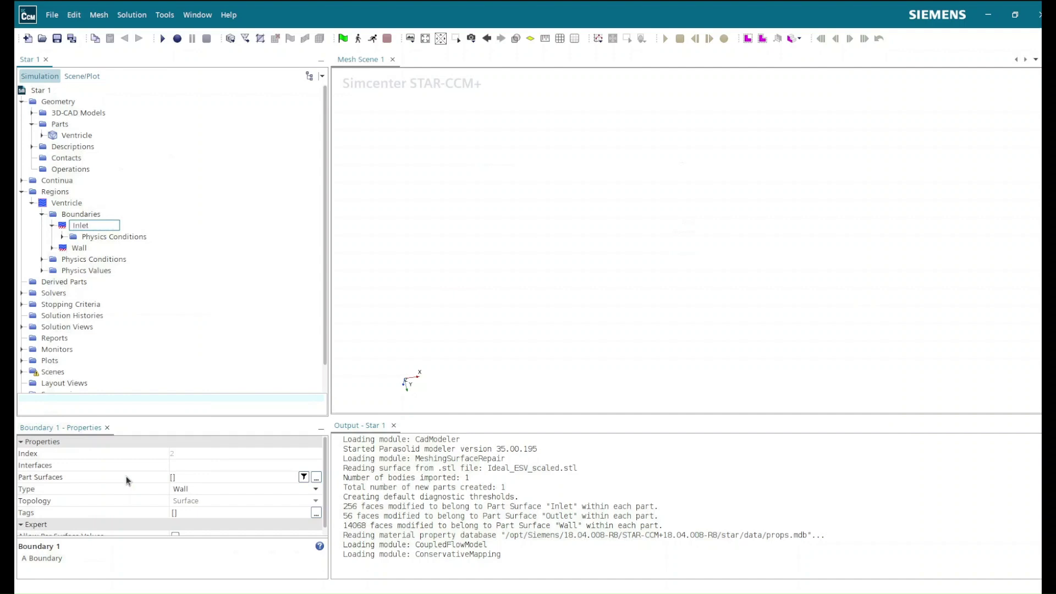
key(Return)
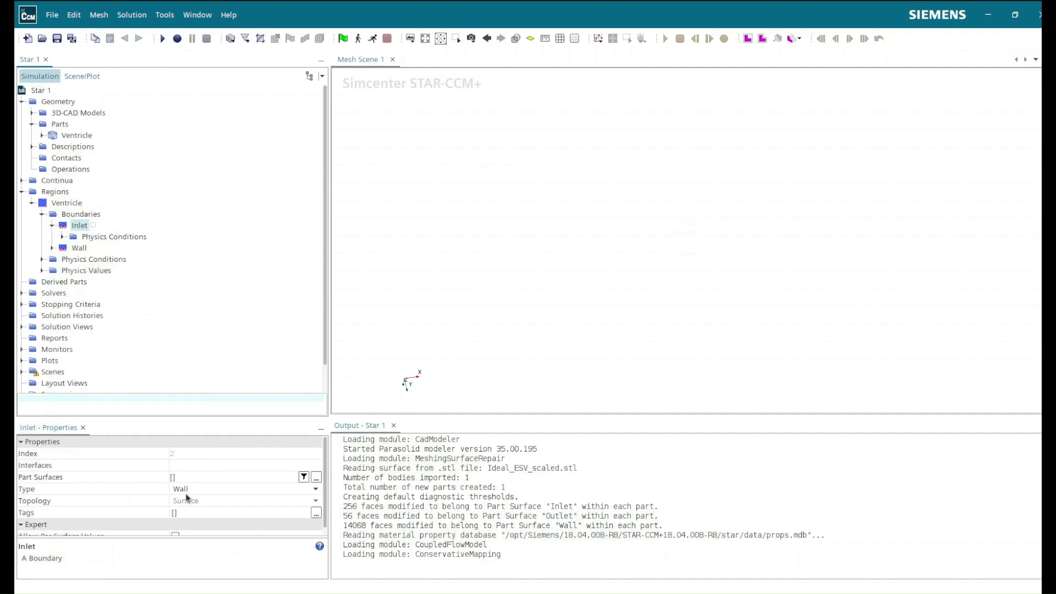
Set the Inlet boundary's type to Velocity Inlet and assign the Inlet part surface to it.
click(221, 489)
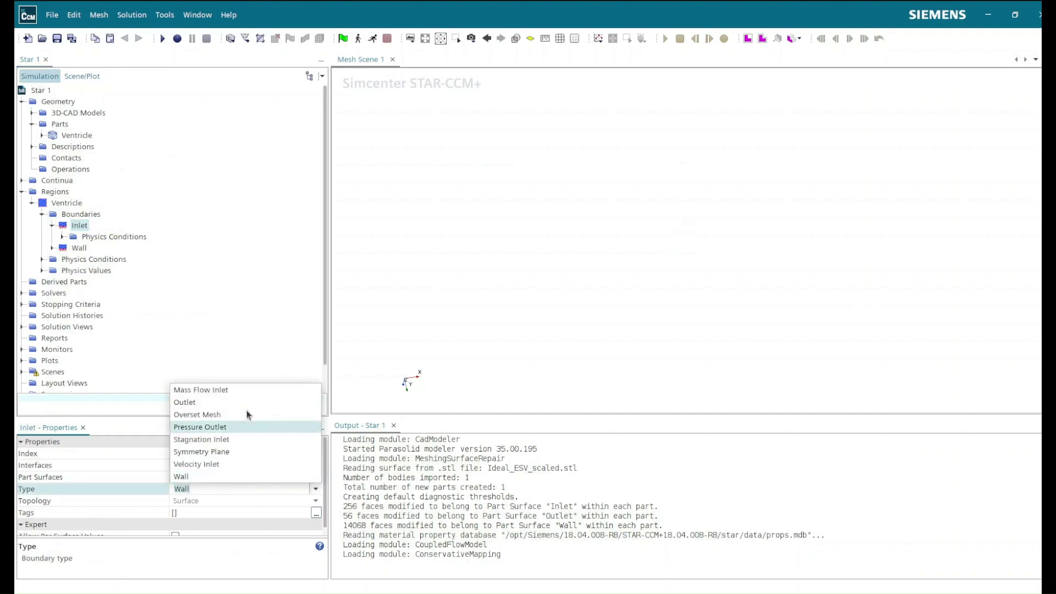
click(227, 464)
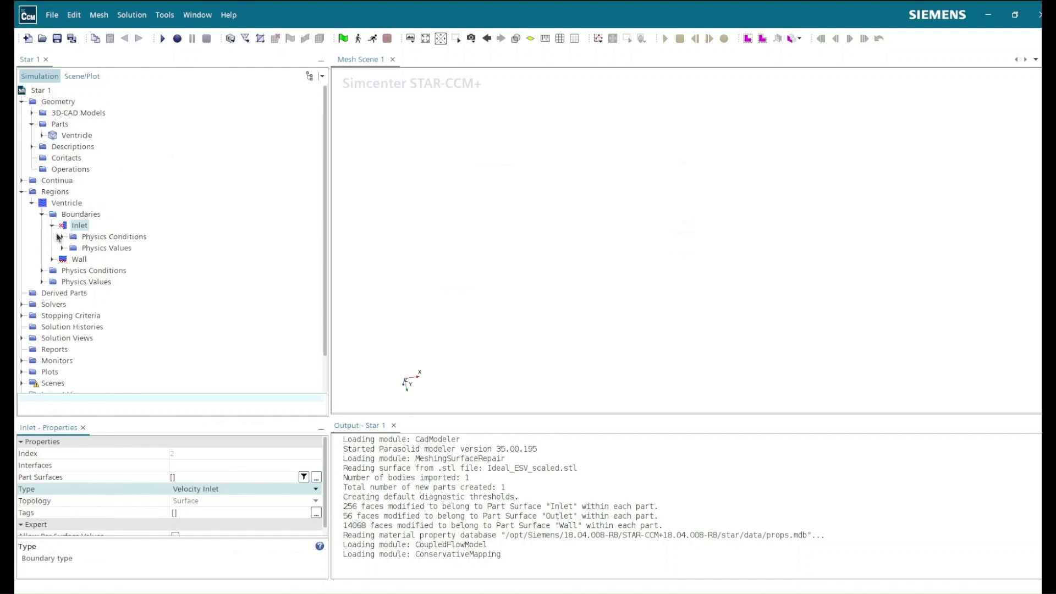
click(209, 478)
click(209, 490)
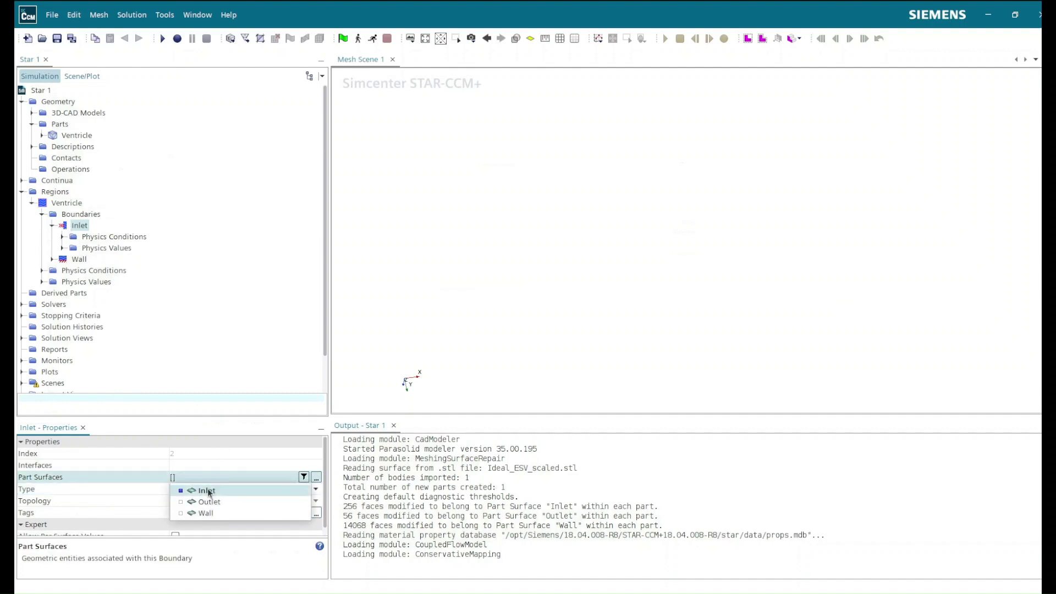
click(176, 322)
Add another boundary to the Ventricle region and name it Outlet.
right_click(63, 215)
click(85, 228)
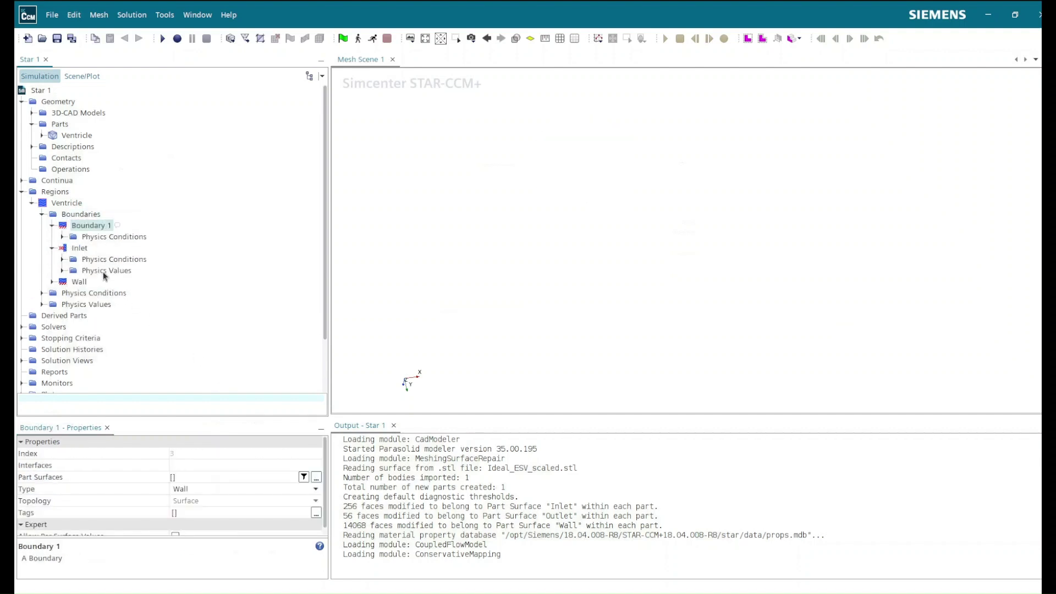
right_click(94, 226)
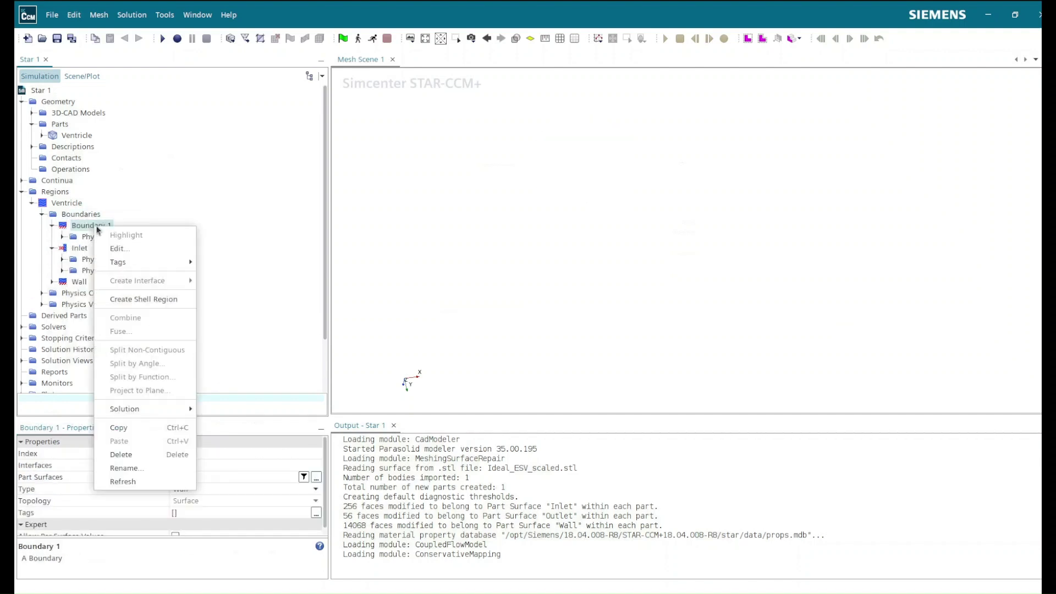
click(130, 464)
text(Oute)
text(let)
key(Return)
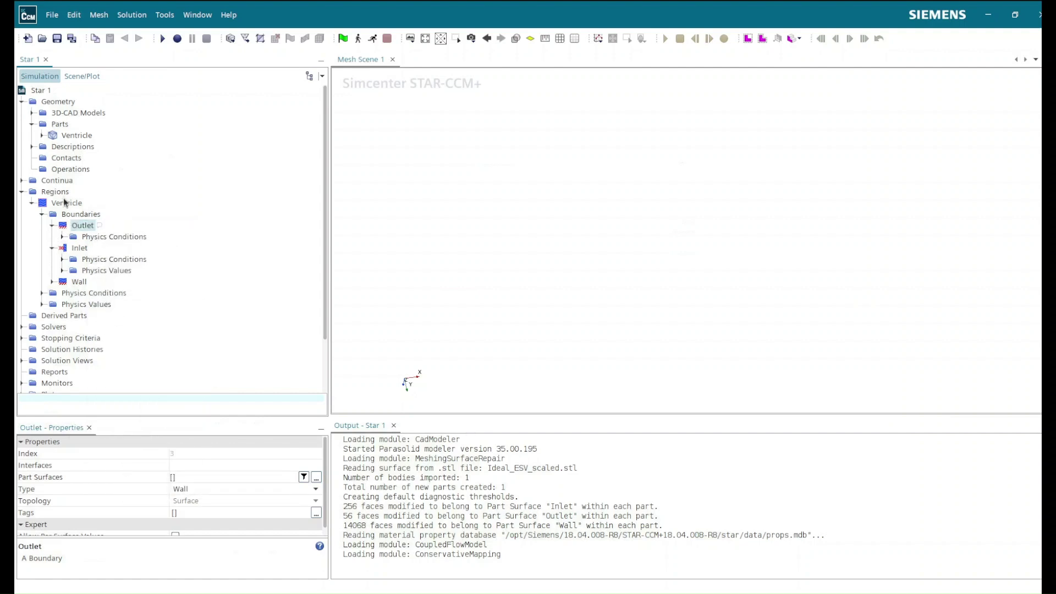
Set the Outlet boundary's type to Outlet, assign the Outlet part surface to it, and check the Wall boundary.
click(200, 488)
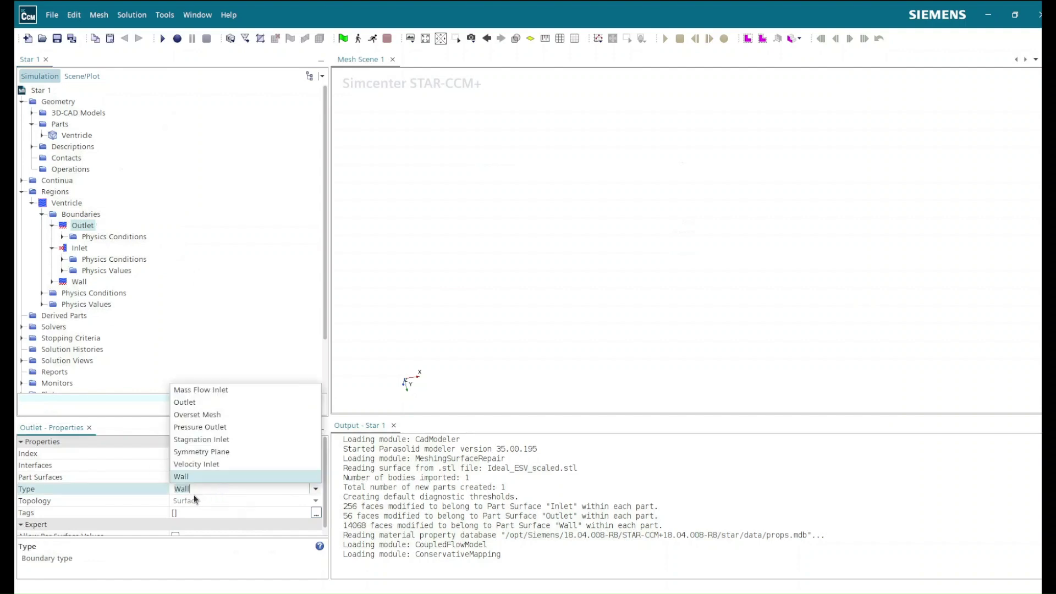
click(206, 403)
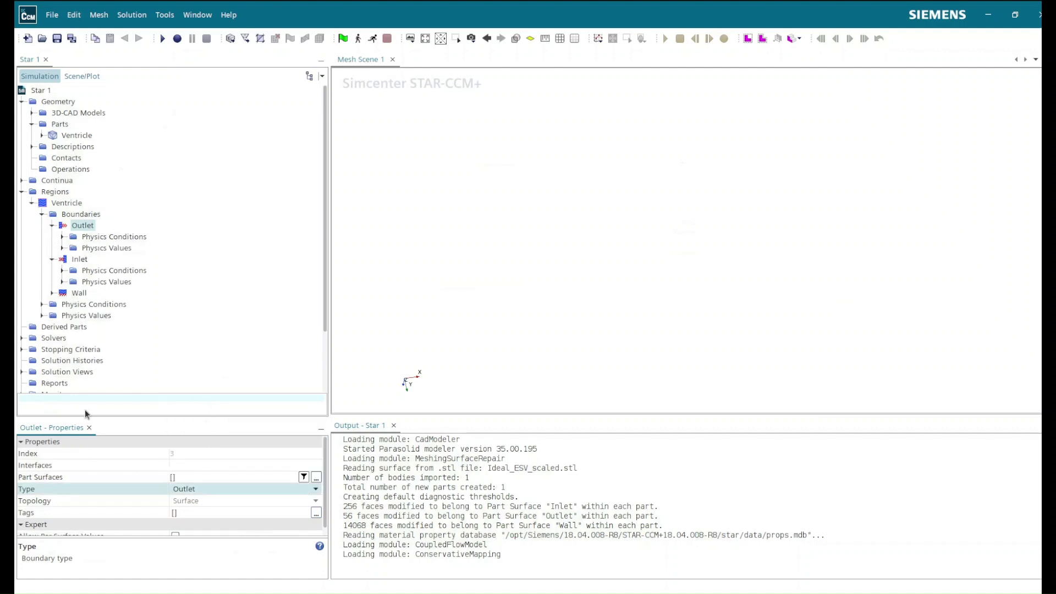
click(196, 479)
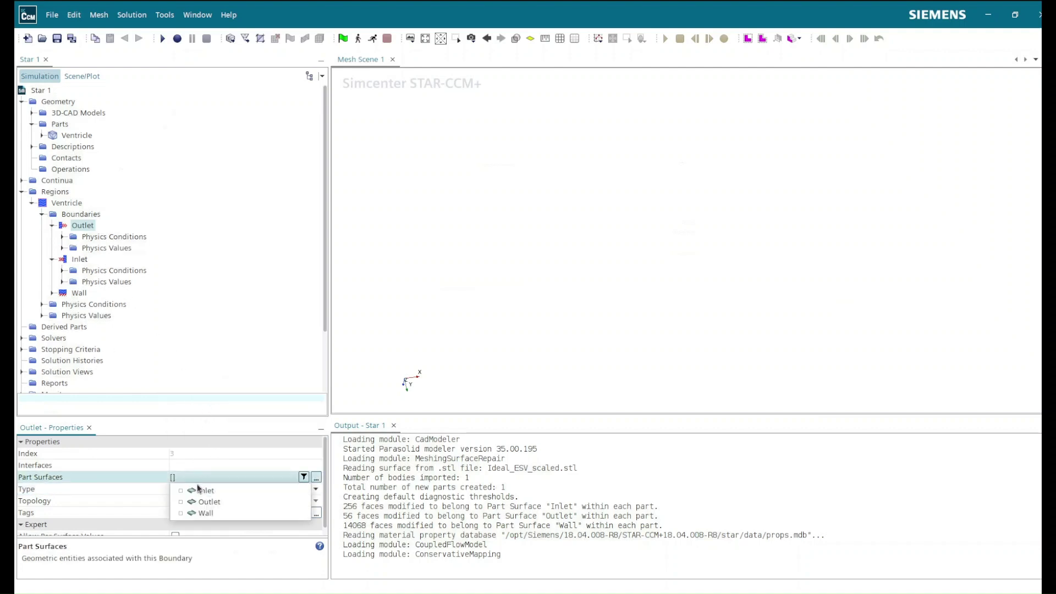
click(220, 321)
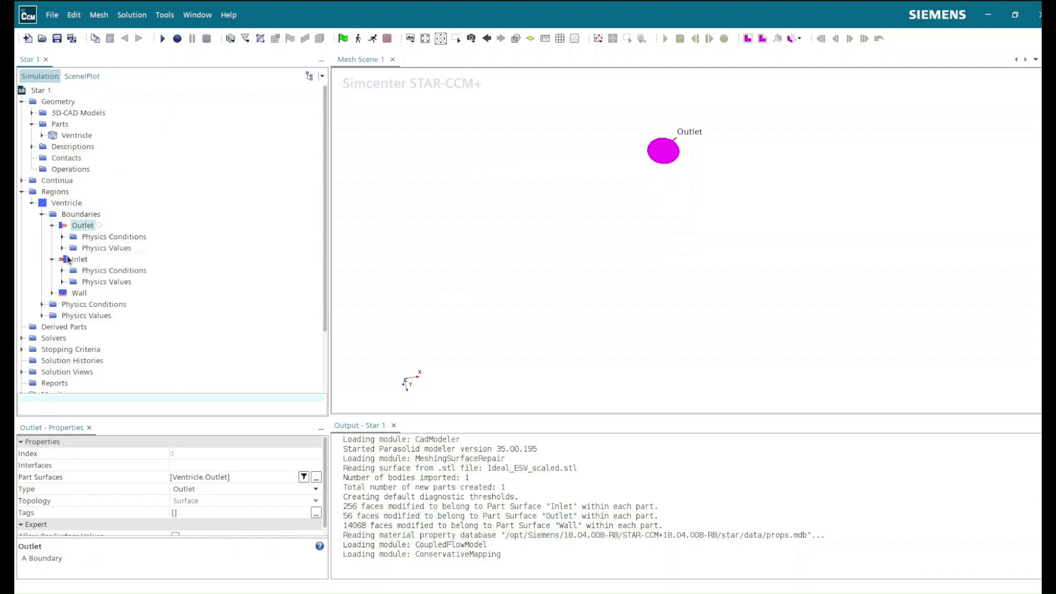
click(74, 294)
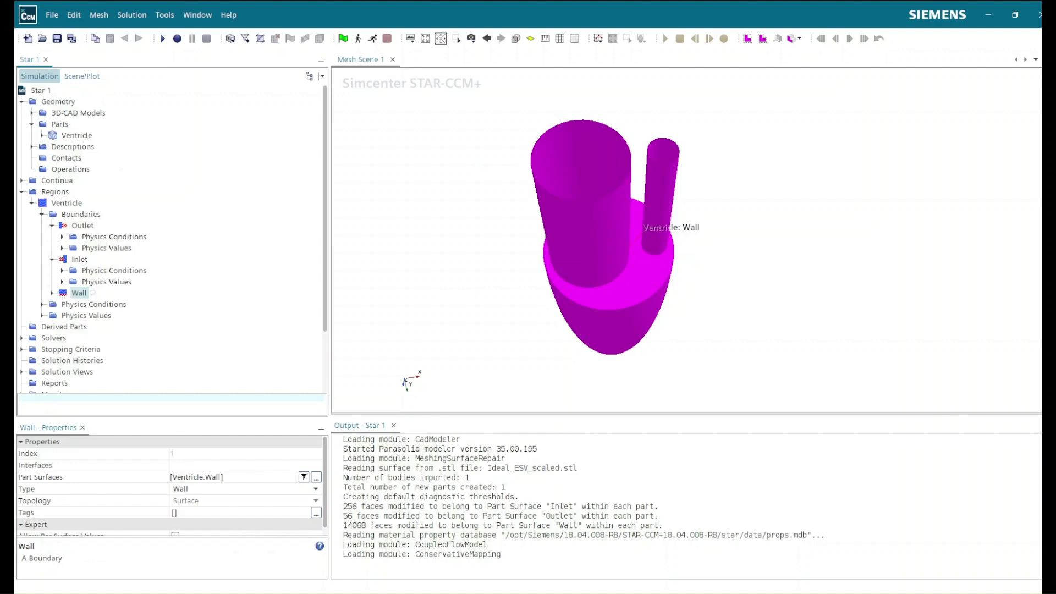
Import Incremental_VolumeVariation_DT-1e-03.csv, InletVelocity_DT-1e-03.csv, OutletFlowRate_DT-1e-03.csv and XYZ_displacement.csv from the Ideal folder as file tables.
drag(326, 179, 200, 306)
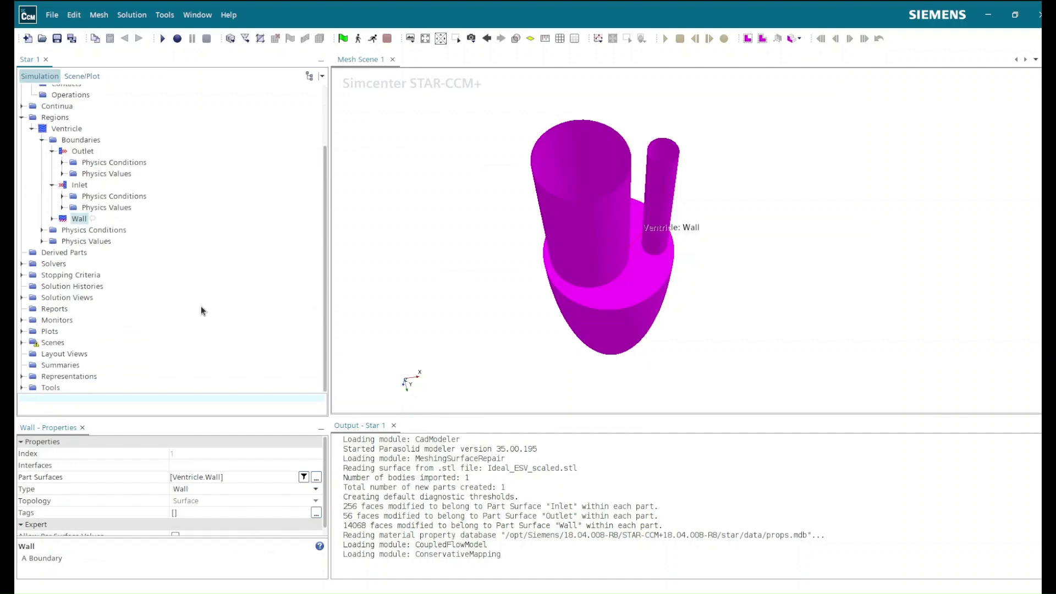
click(22, 387)
scroll(107, 183, up, 5)
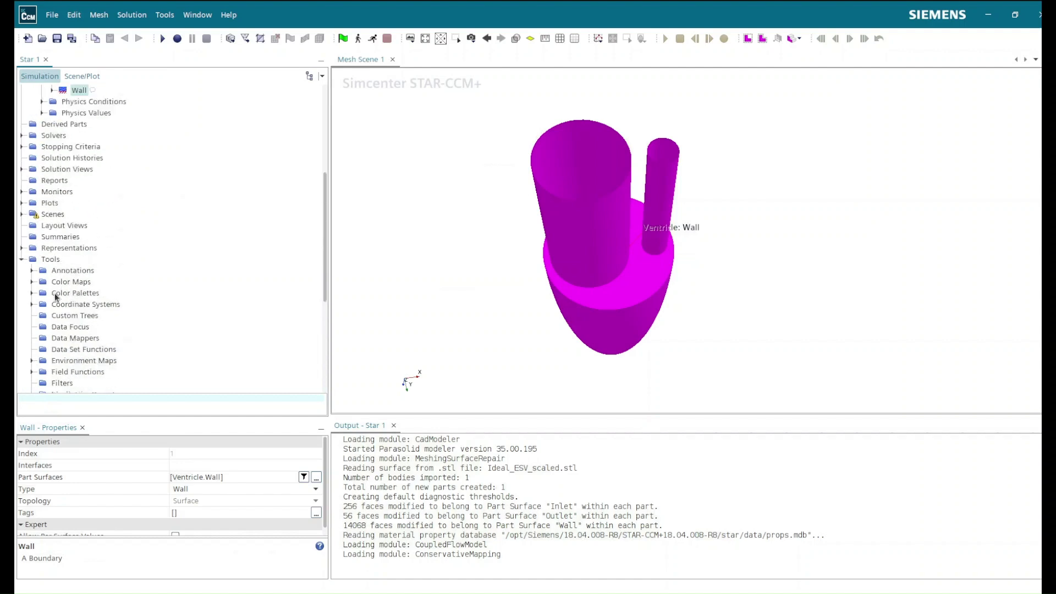
scroll(67, 332, down, 4)
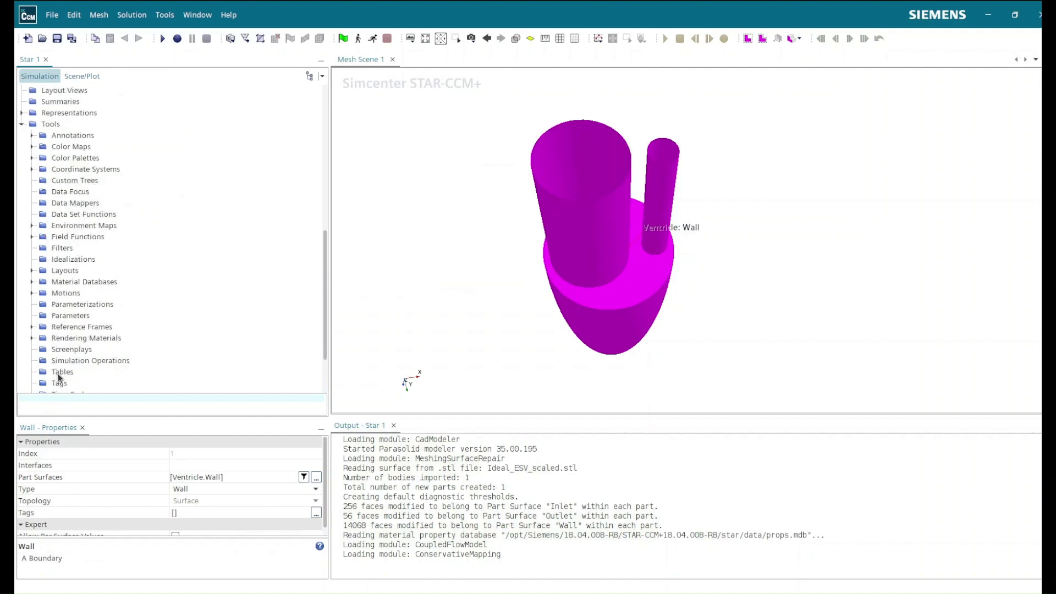
right_click(60, 374)
mouse_move(131, 381)
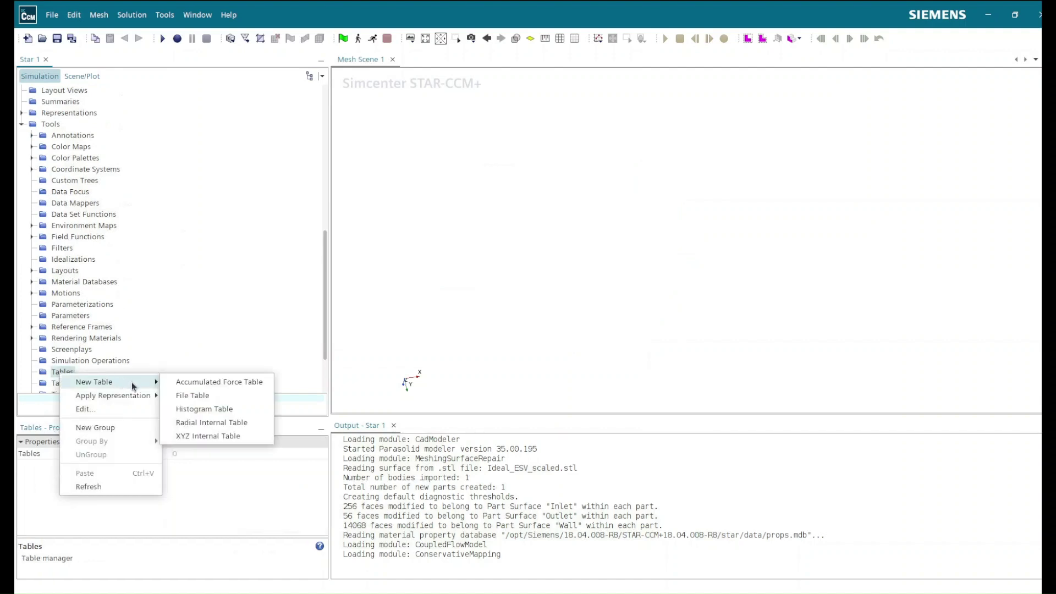
click(188, 395)
double_click(45, 83)
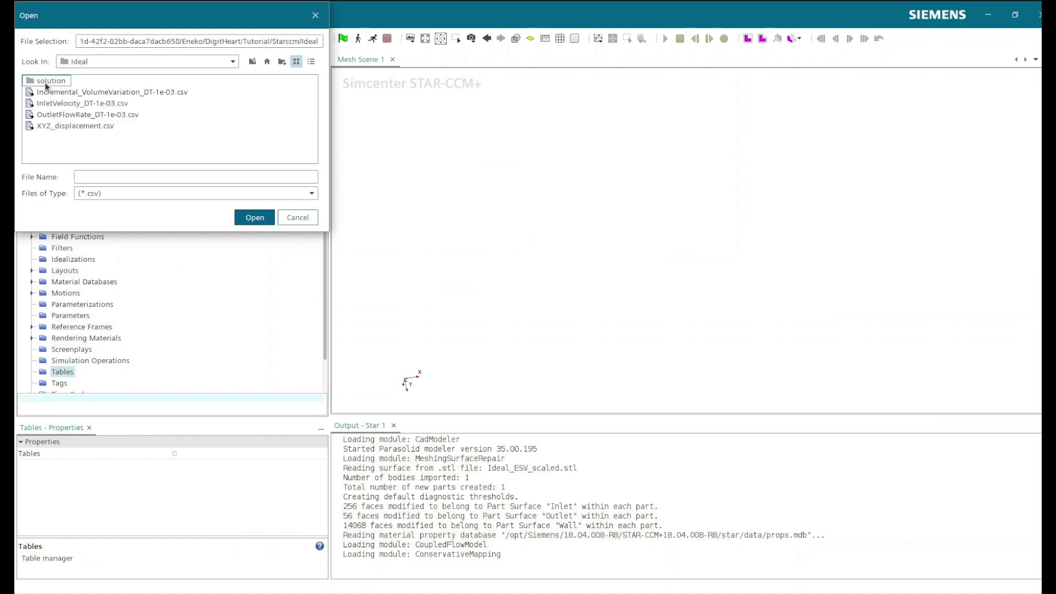
click(77, 95)
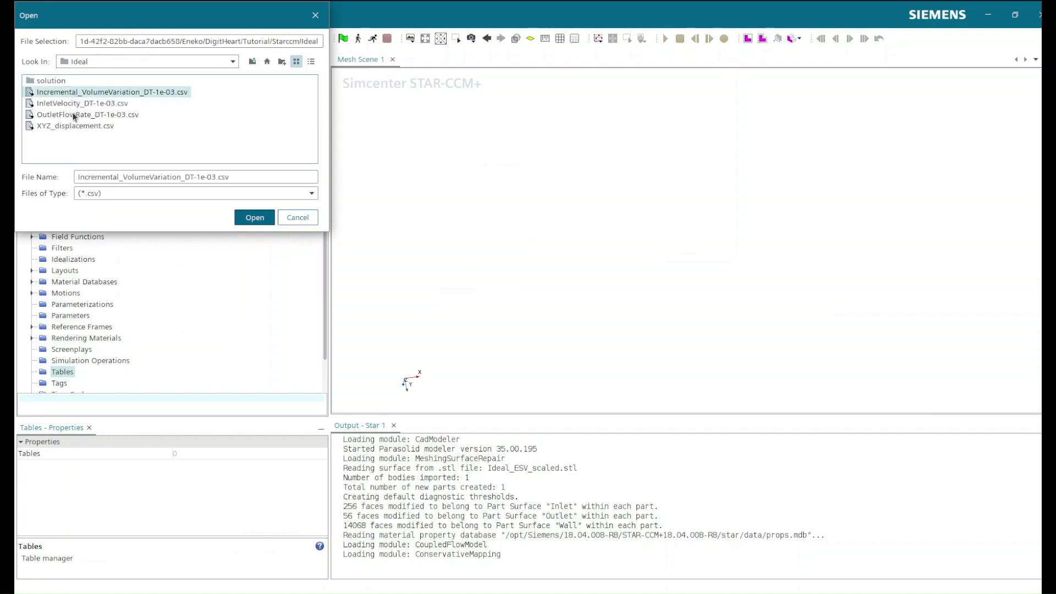
shift+click(76, 132)
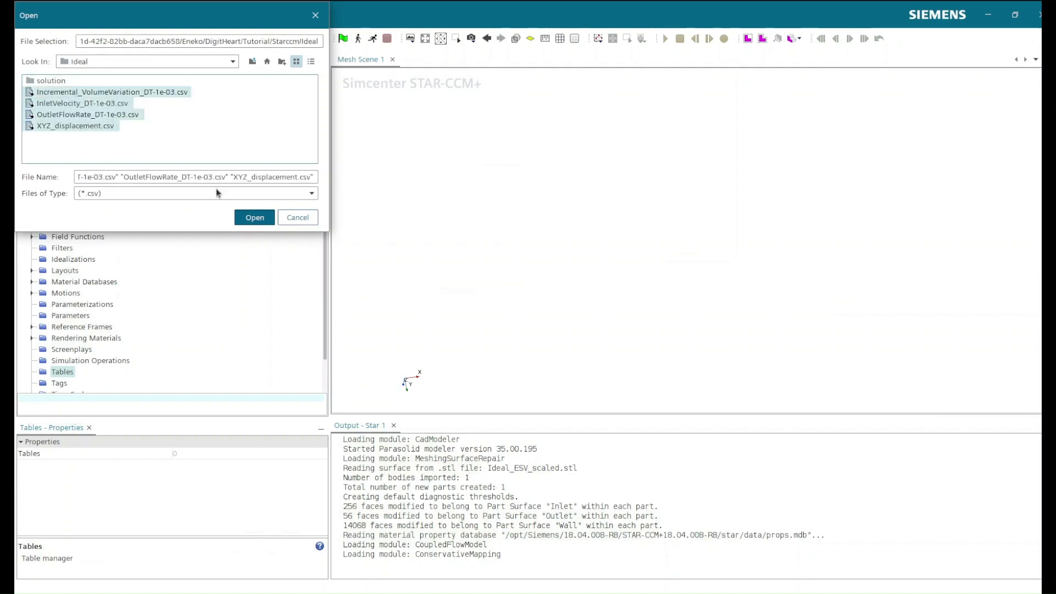
click(258, 218)
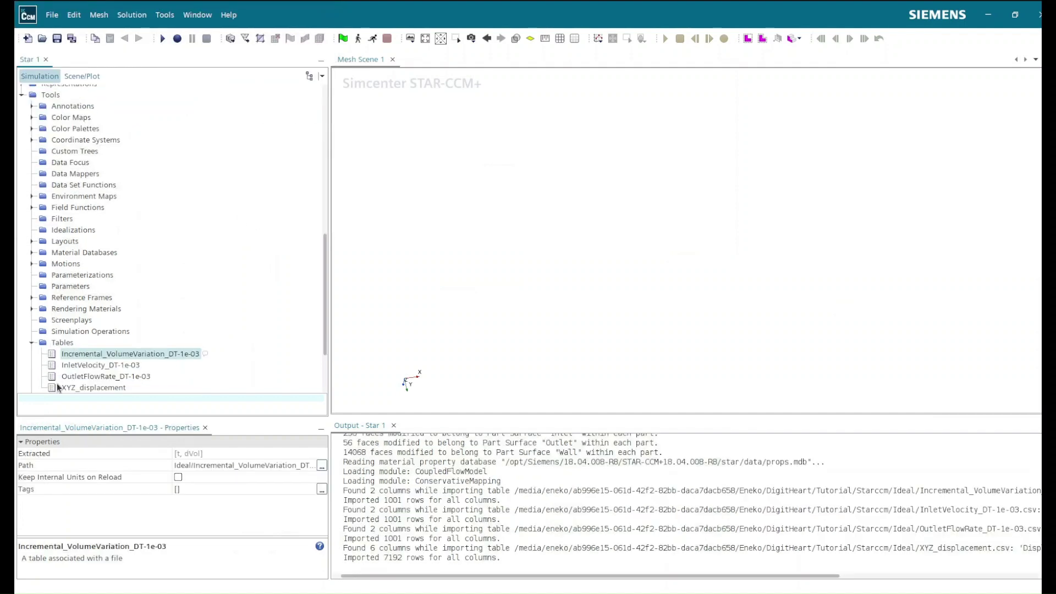
scroll(83, 366, down, 1)
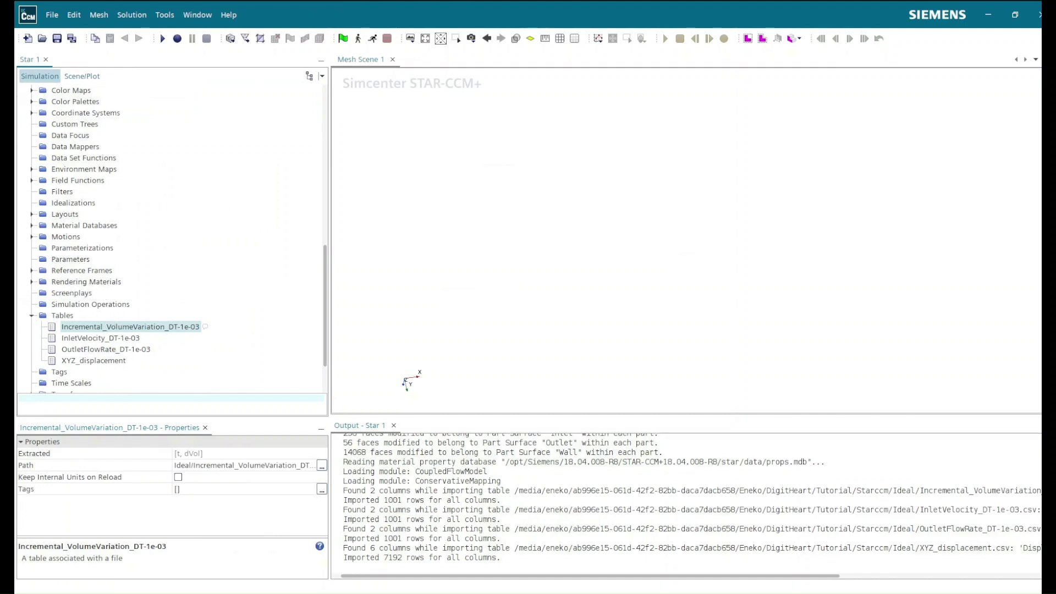
click(31, 315)
Create a new scalar field function and rename it Inlet_Velocity.
scroll(50, 305, up, 1)
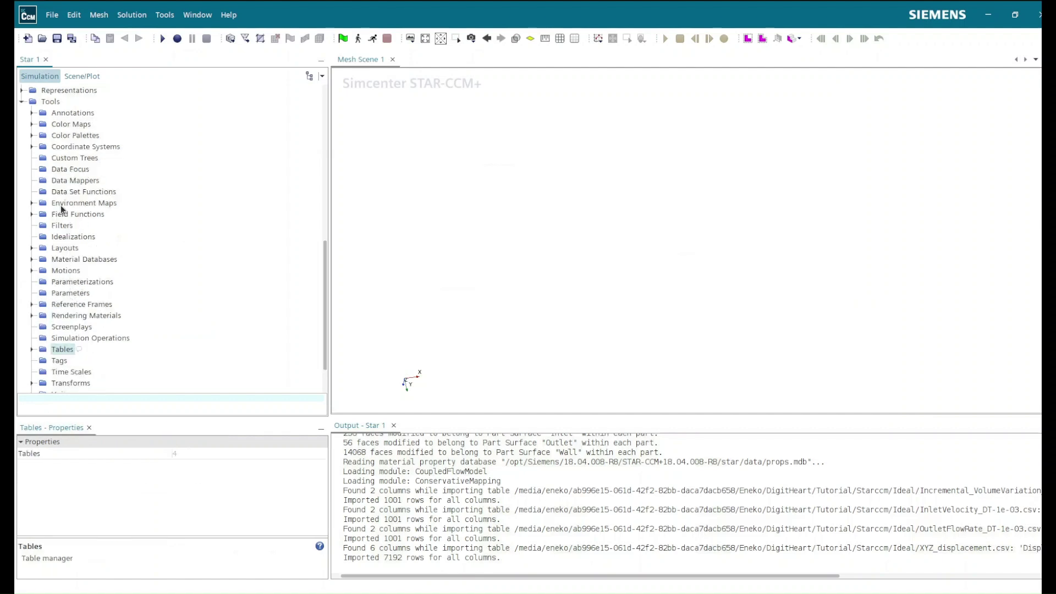
scroll(92, 155, up, 2)
right_click(84, 159)
mouse_move(124, 169)
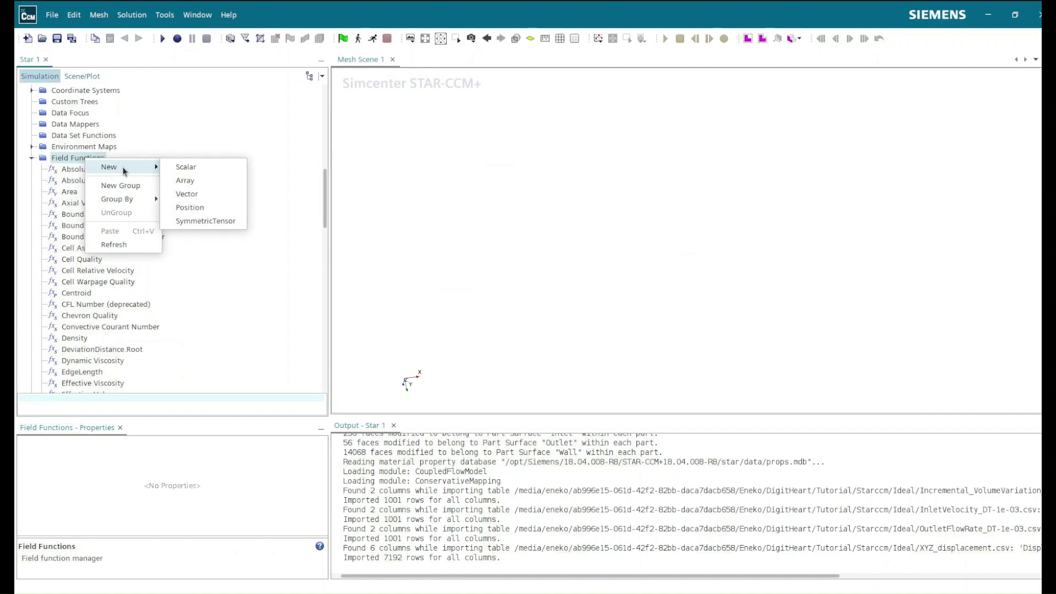
click(187, 167)
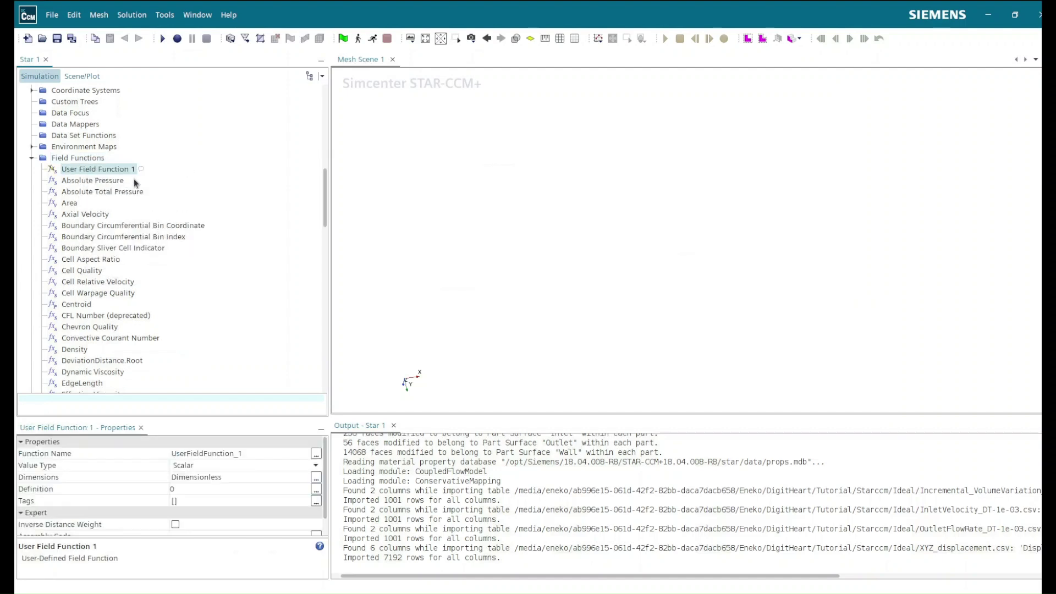
right_click(97, 169)
click(140, 249)
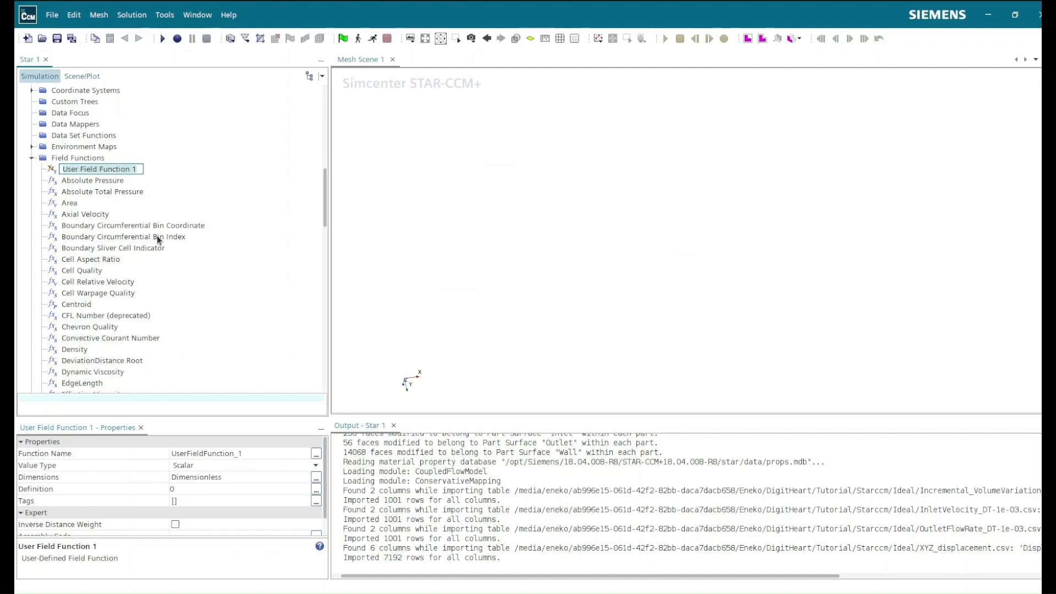
text(Inlet_Velocity)
key(Return)
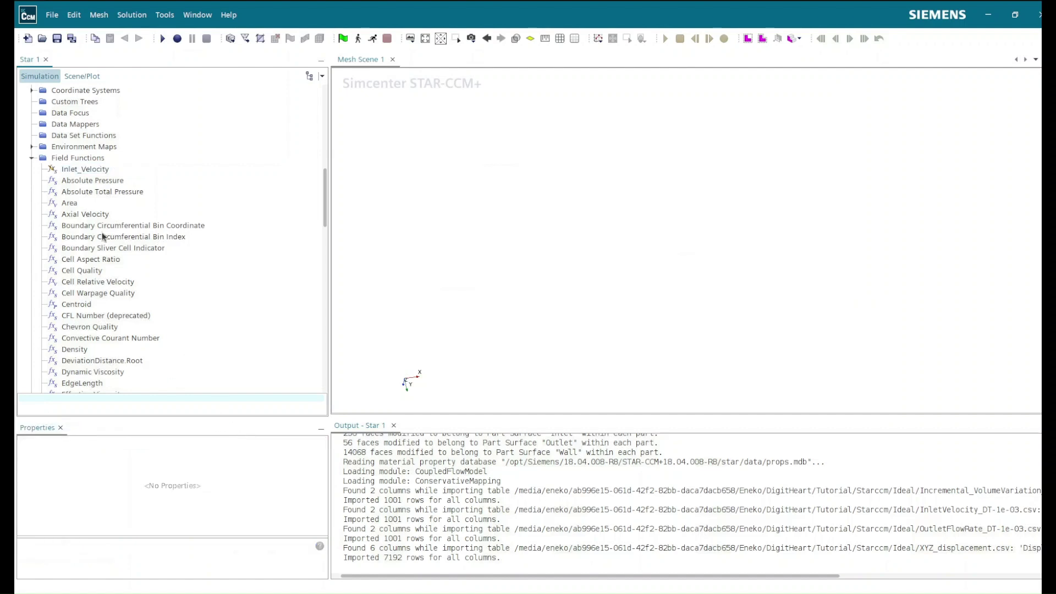
Set the function name property of the new inlet field function to Inlet_Velocity.
click(85, 169)
click(243, 452)
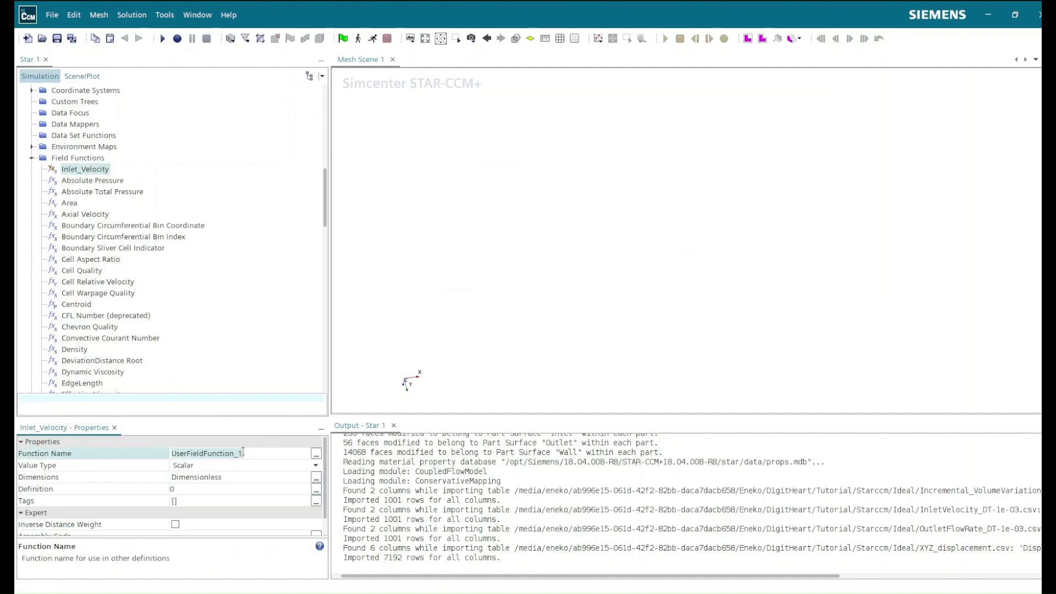
key(ctrl+a)
text(Inlet_Velocity)
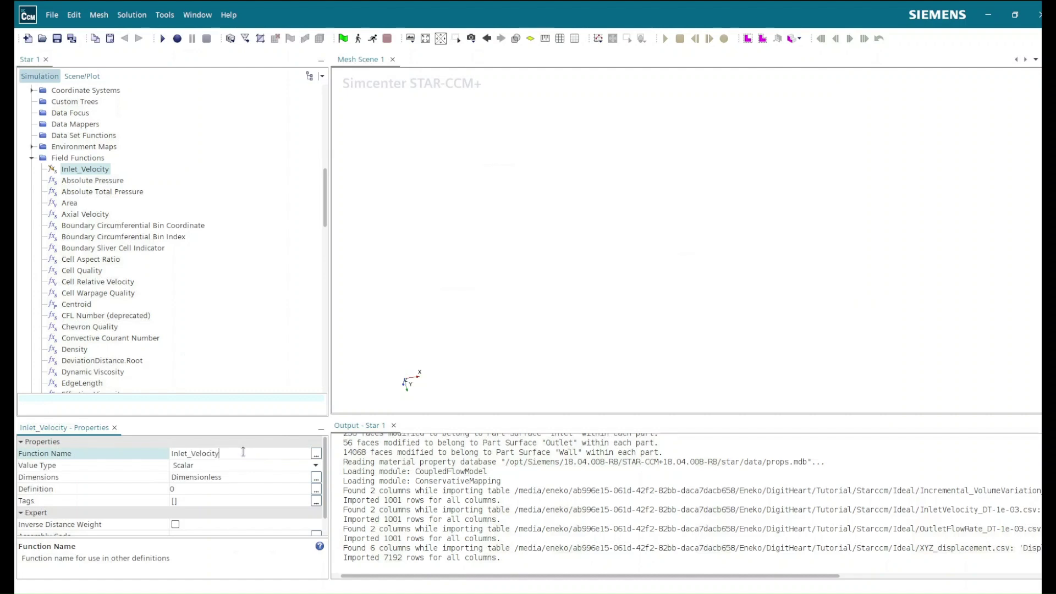
key(Return)
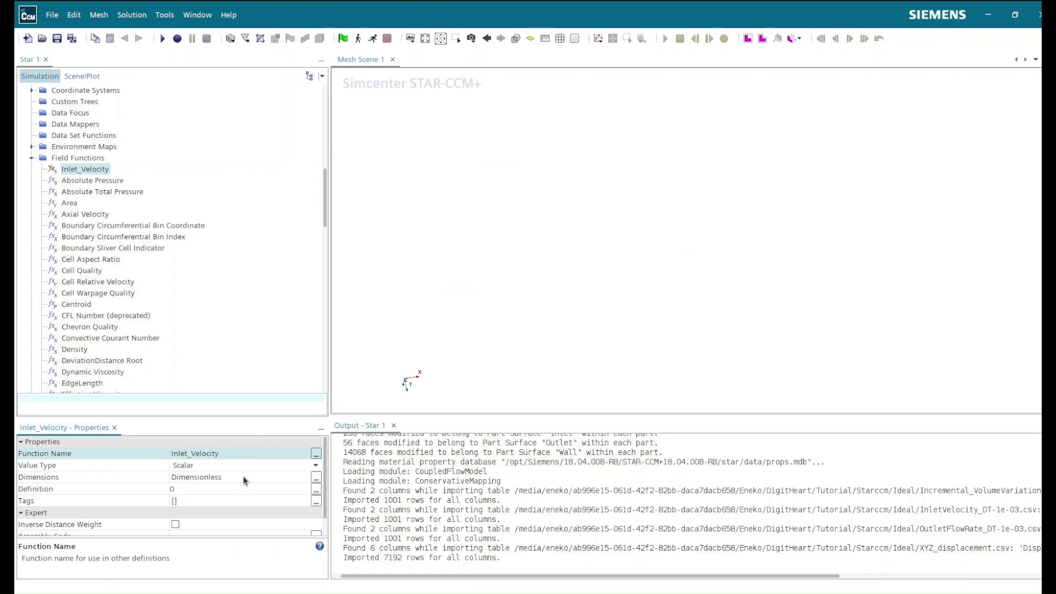
Set the dimensions of Inlet_Velocity to a length exponent of 1 and a time exponent of -1.
click(249, 477)
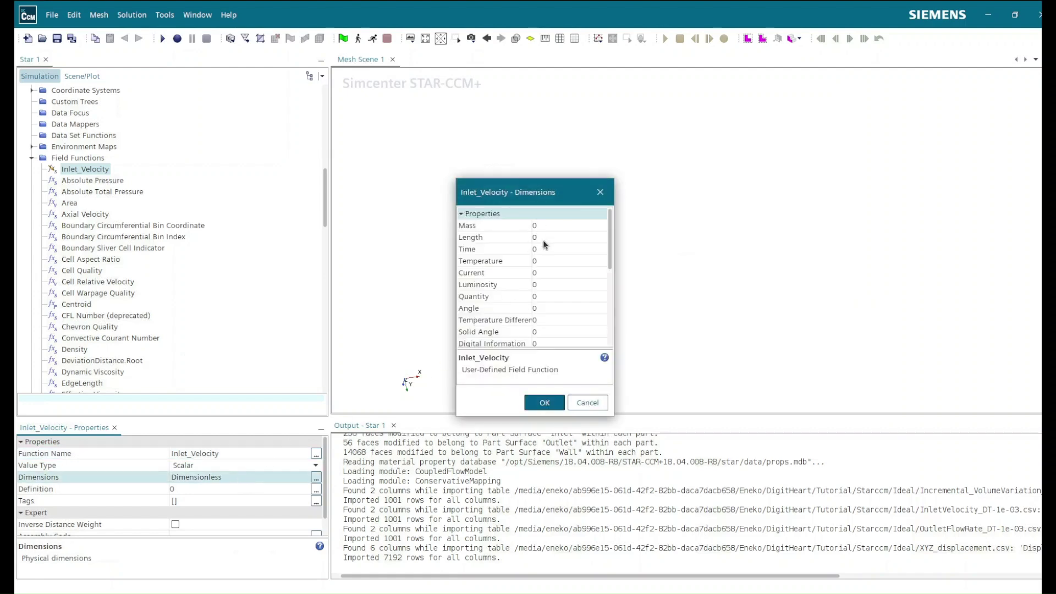
click(539, 237)
text(1)
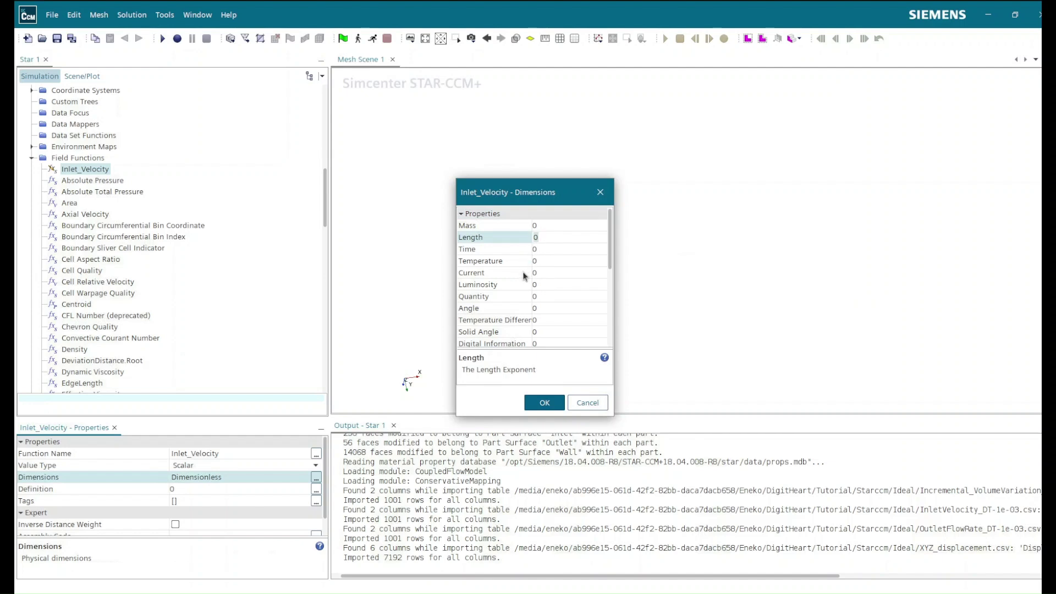
click(543, 249)
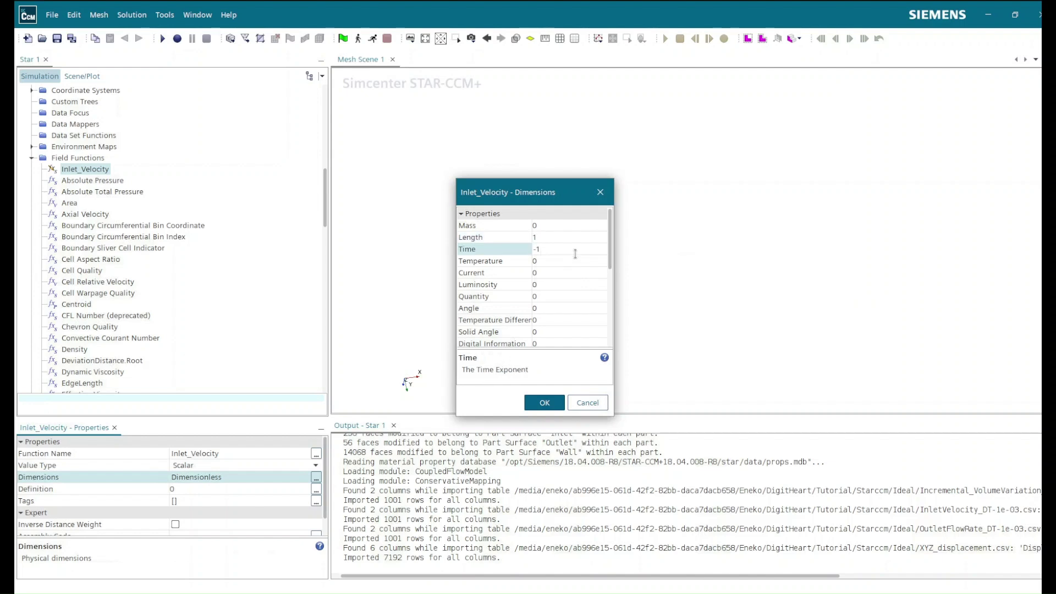
scroll(543, 301, down, 2)
scroll(543, 301, down, 1)
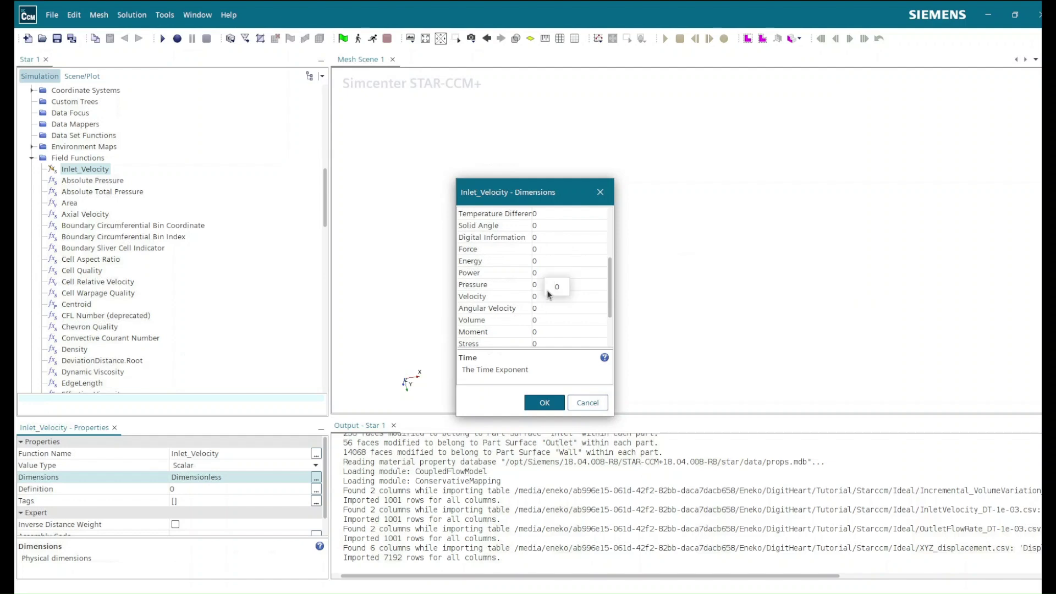
click(543, 297)
text(1)
key(BackSpace)
text(0)
key(Return)
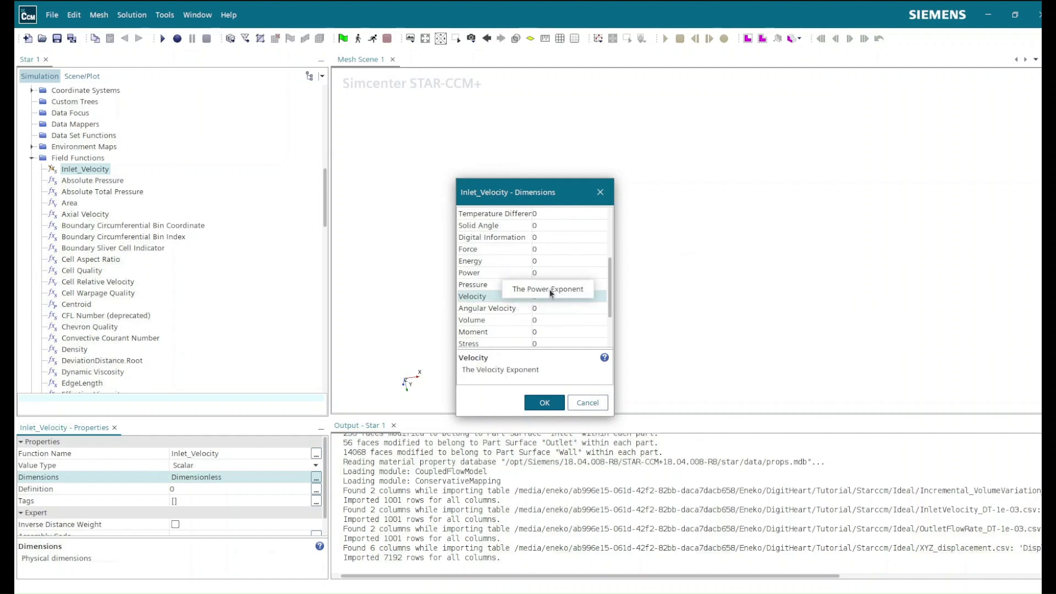
Accept the length and time exponents entered for the Inlet_Velocity dimensions.
scroll(555, 259, up, 3)
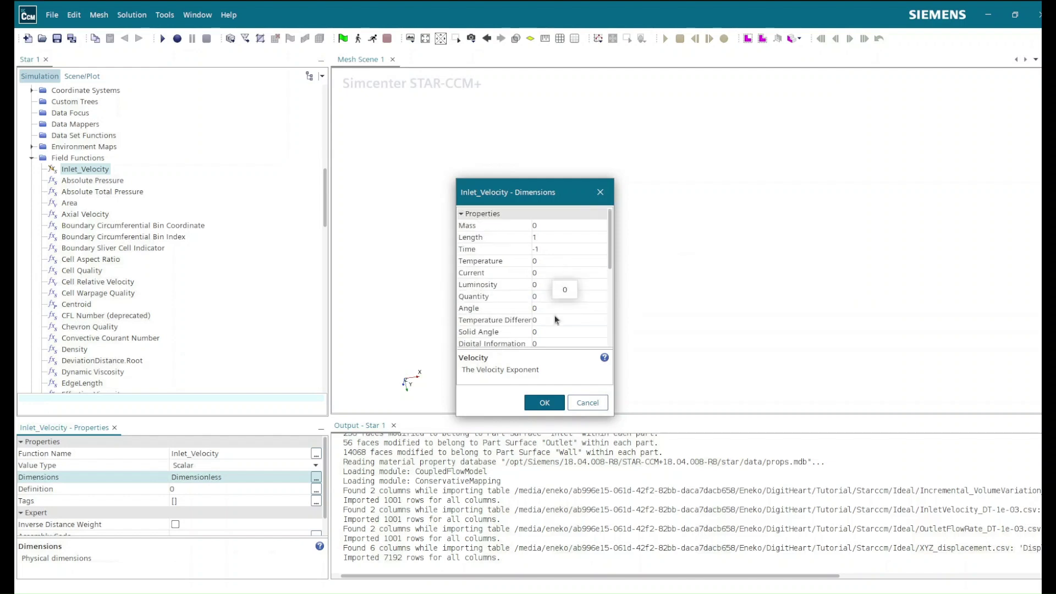
click(536, 404)
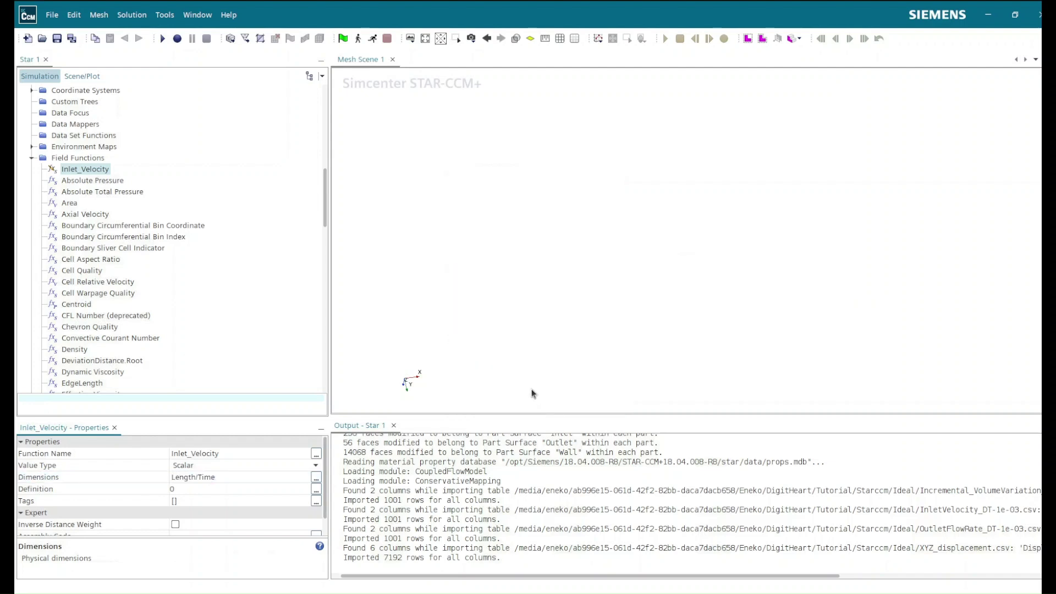
Create another scalar field function and rename it Outlet_FlowRate.
right_click(78, 158)
mouse_move(123, 169)
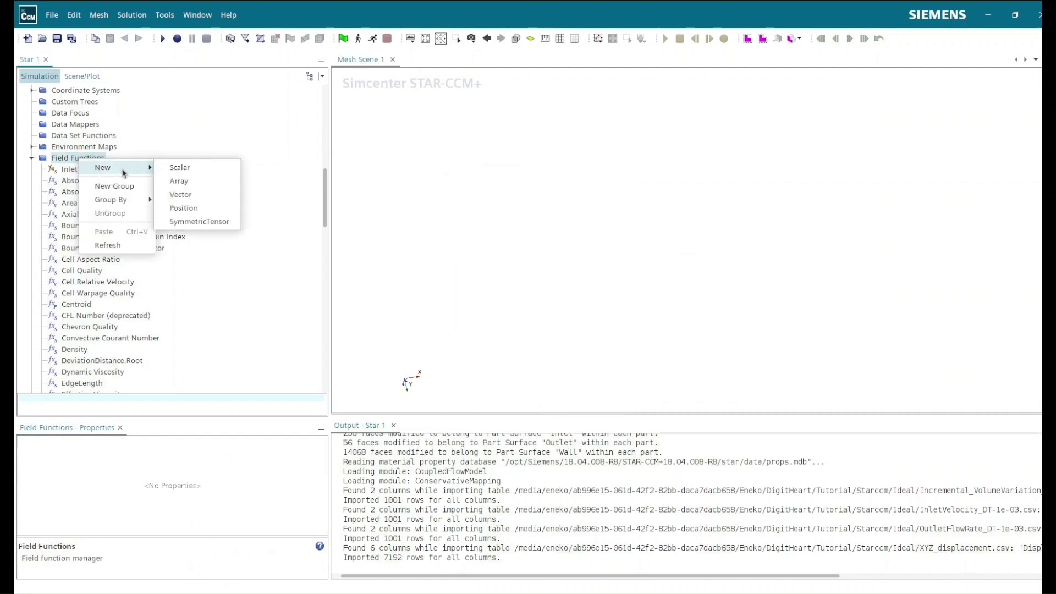
click(182, 168)
right_click(108, 181)
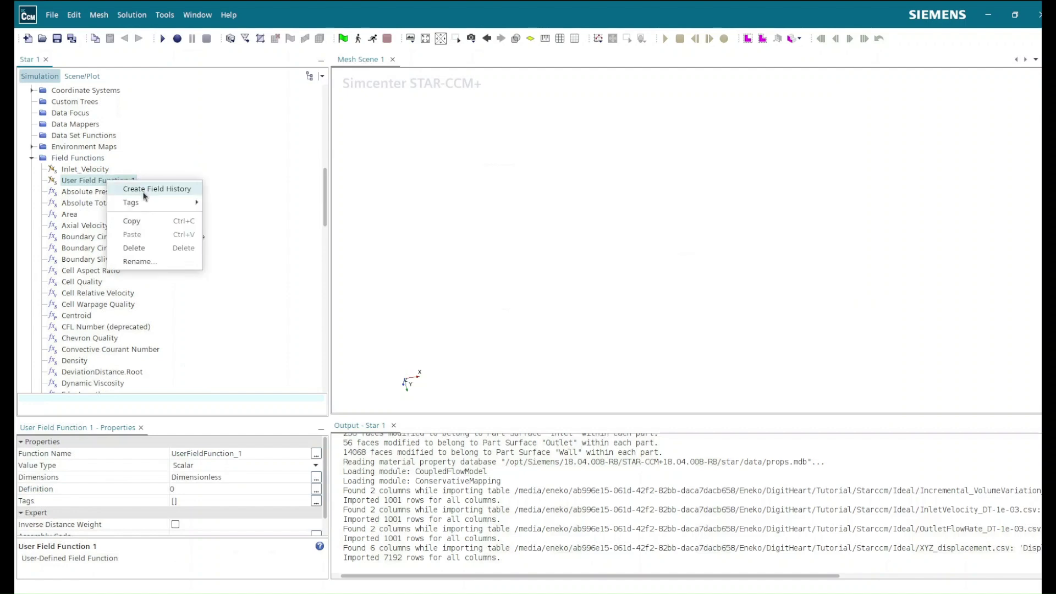
click(142, 262)
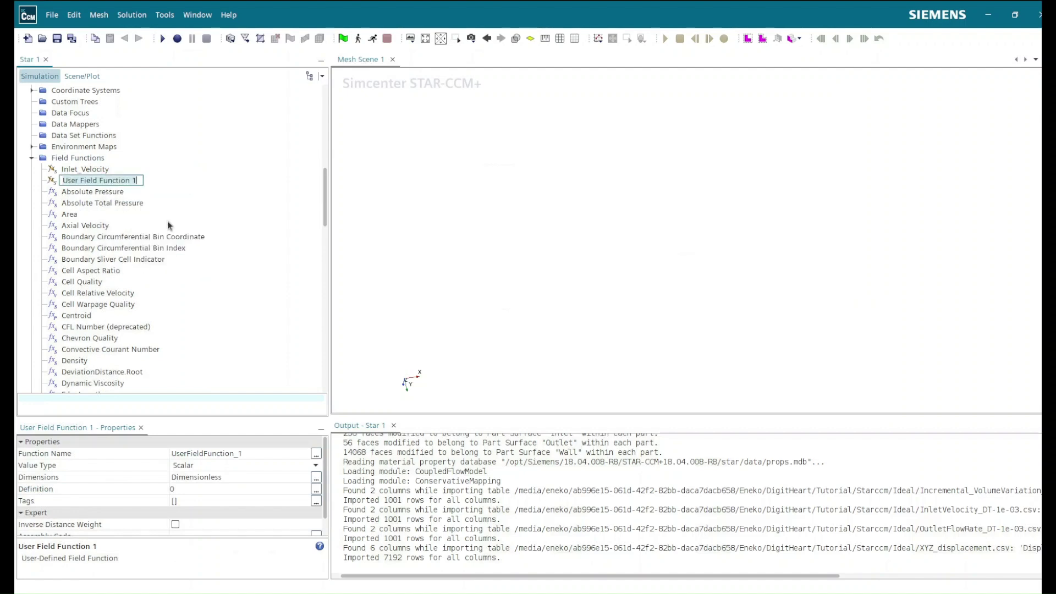
text(Ou)
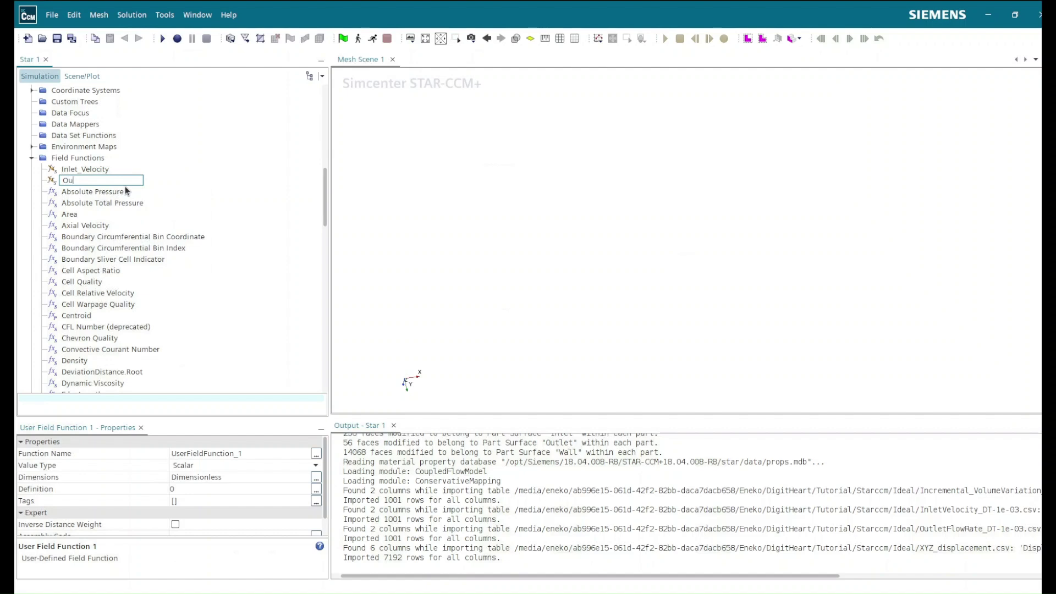
text(tlet_FlowRate)
key(Return)
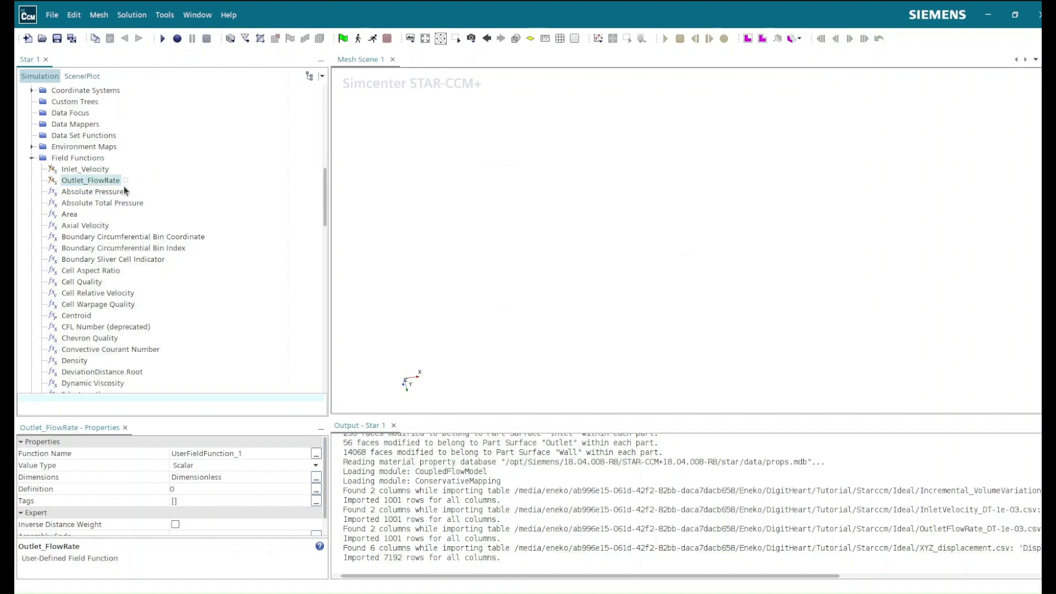
Set the function name property of the outlet field function to Outlet_FlowRate.
click(250, 453)
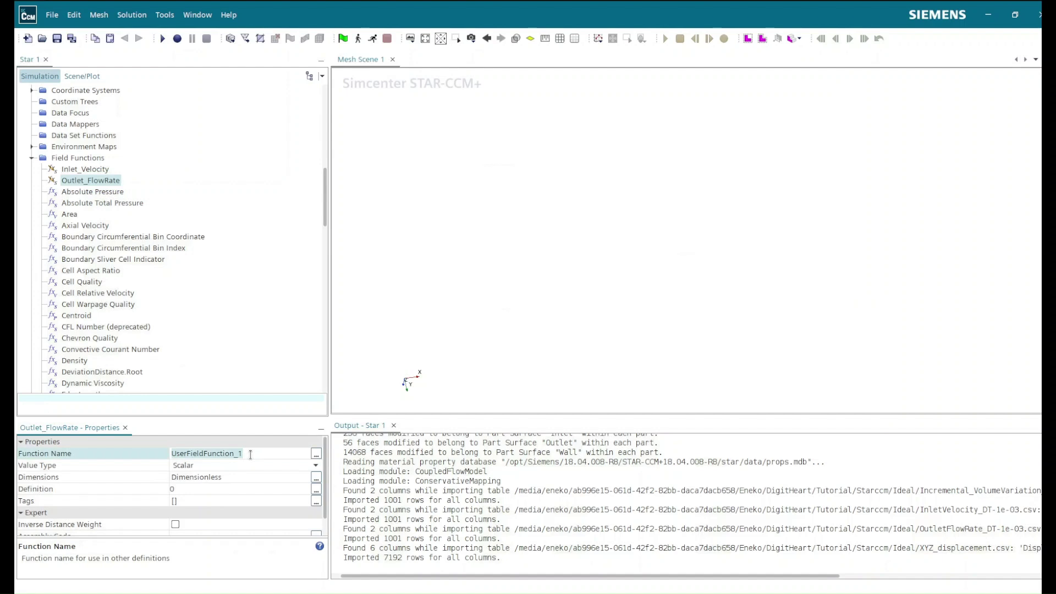
text(Outlet_FlowRate)
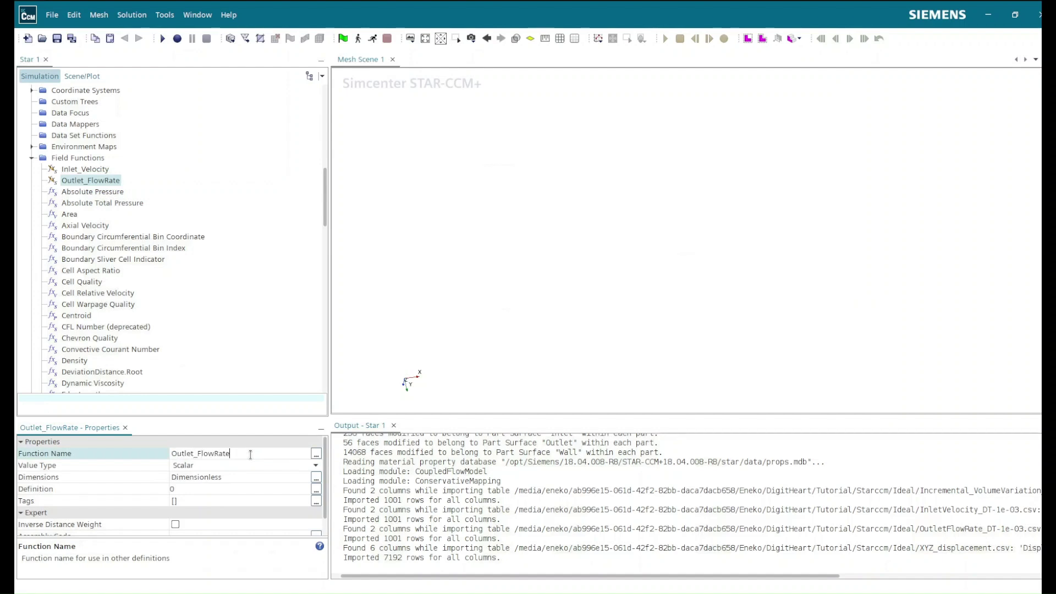
key(Return)
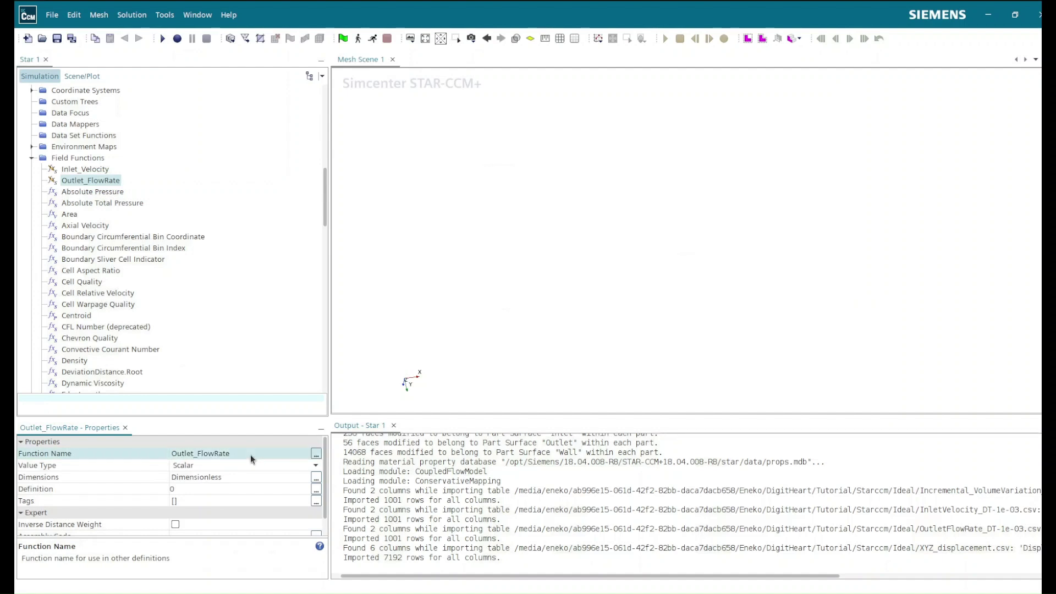
Set the dimensions of Outlet_FlowRate to a length exponent of 3 and a time exponent of -1.
double_click(212, 476)
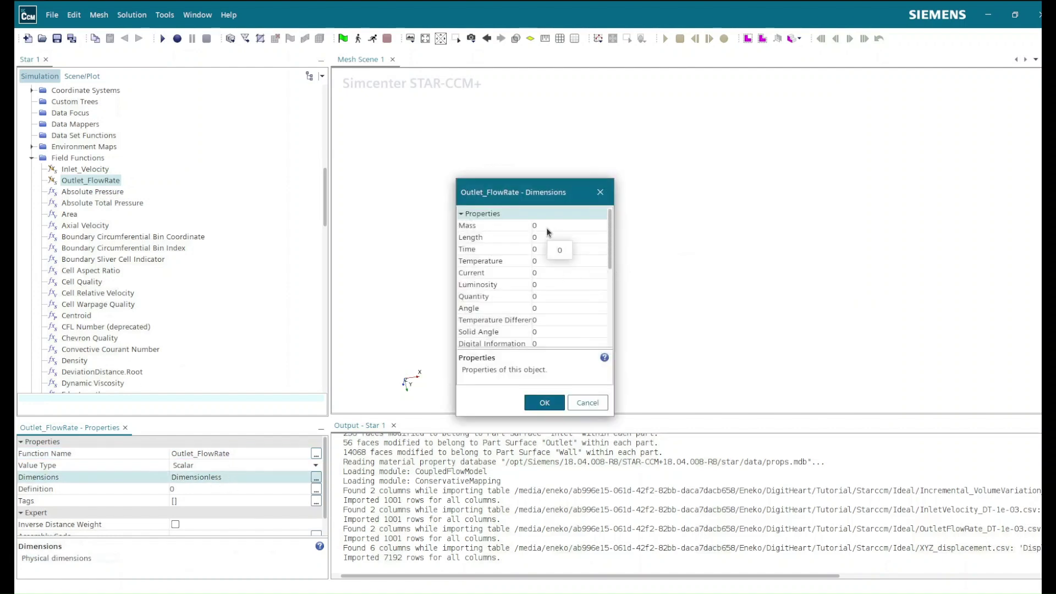
click(544, 237)
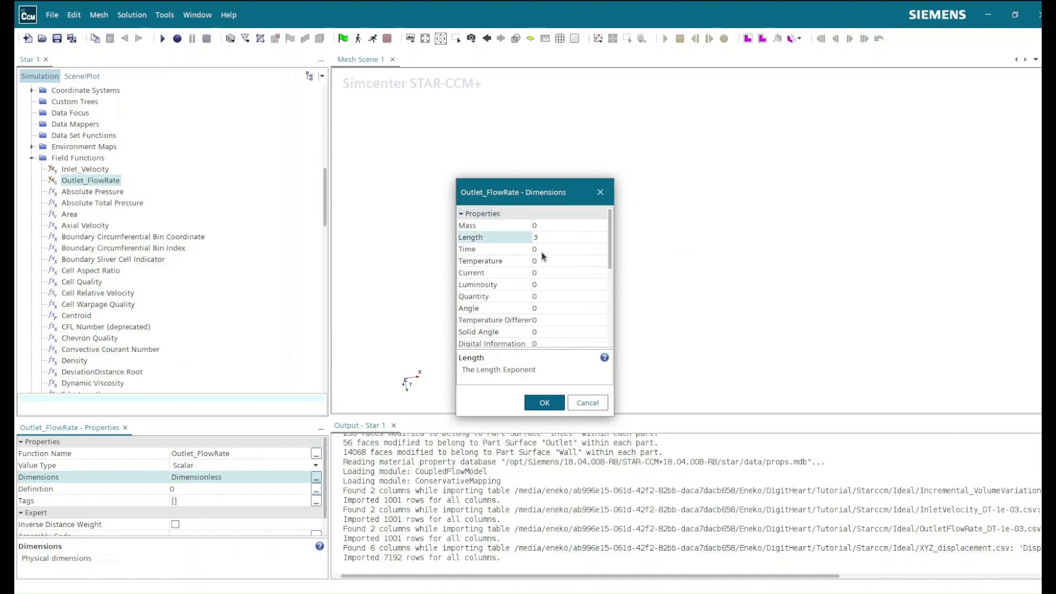
click(541, 249)
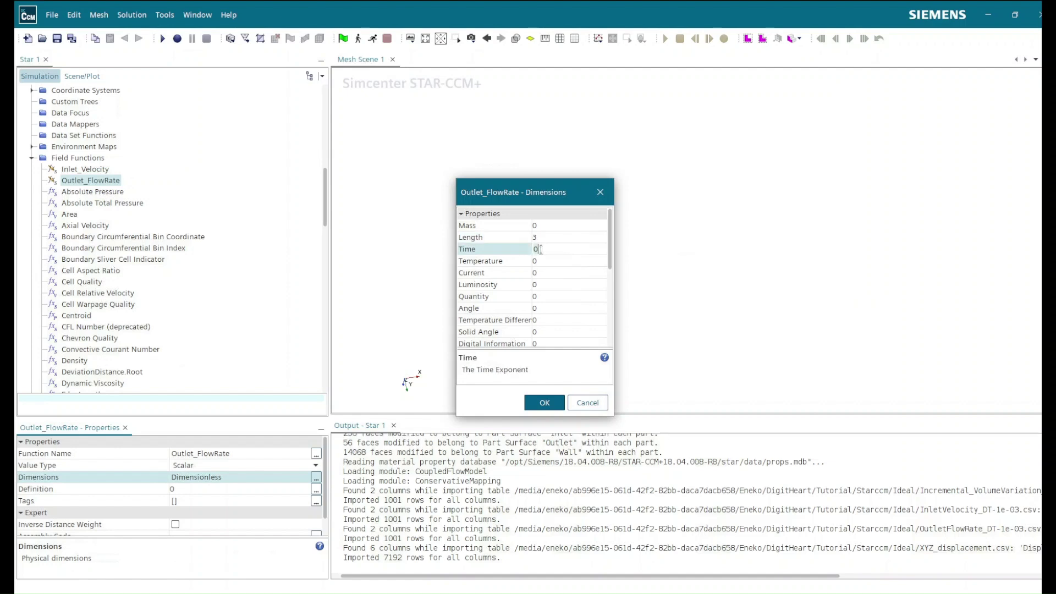
key(BackSpace)
text(-3)
click(542, 403)
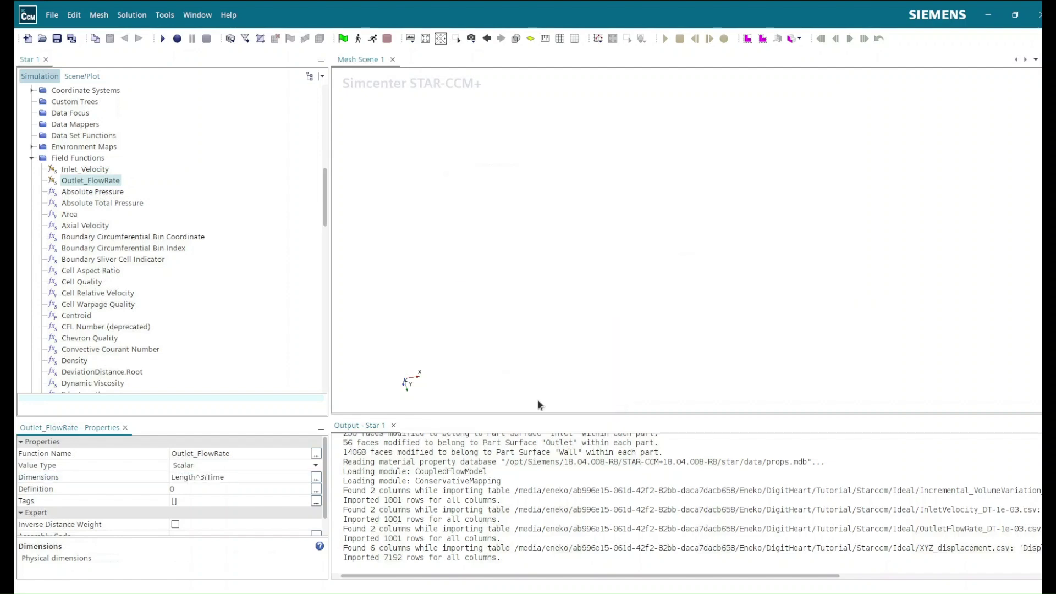
click(95, 170)
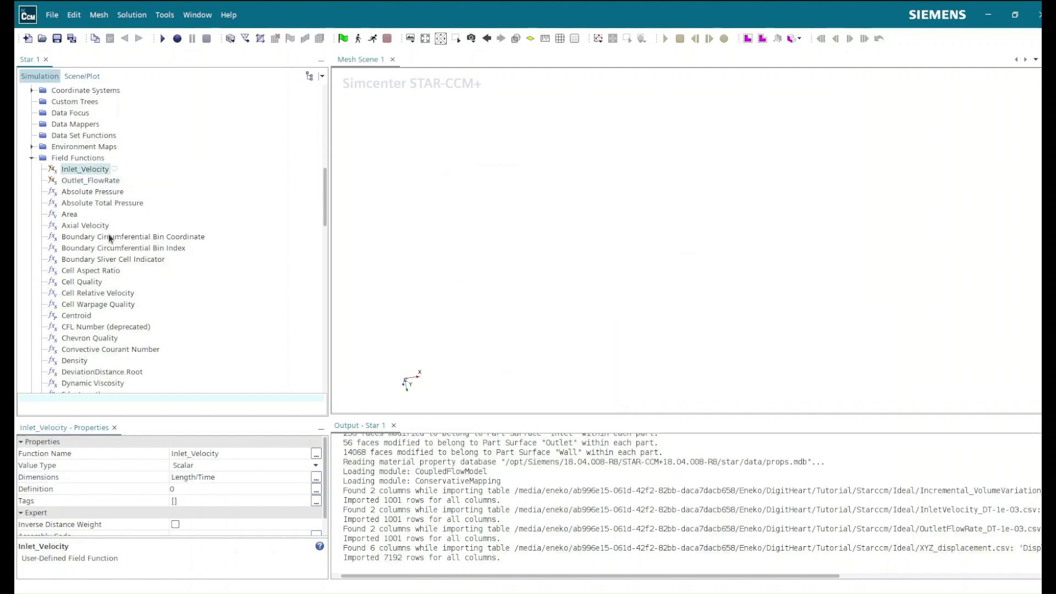
click(95, 182)
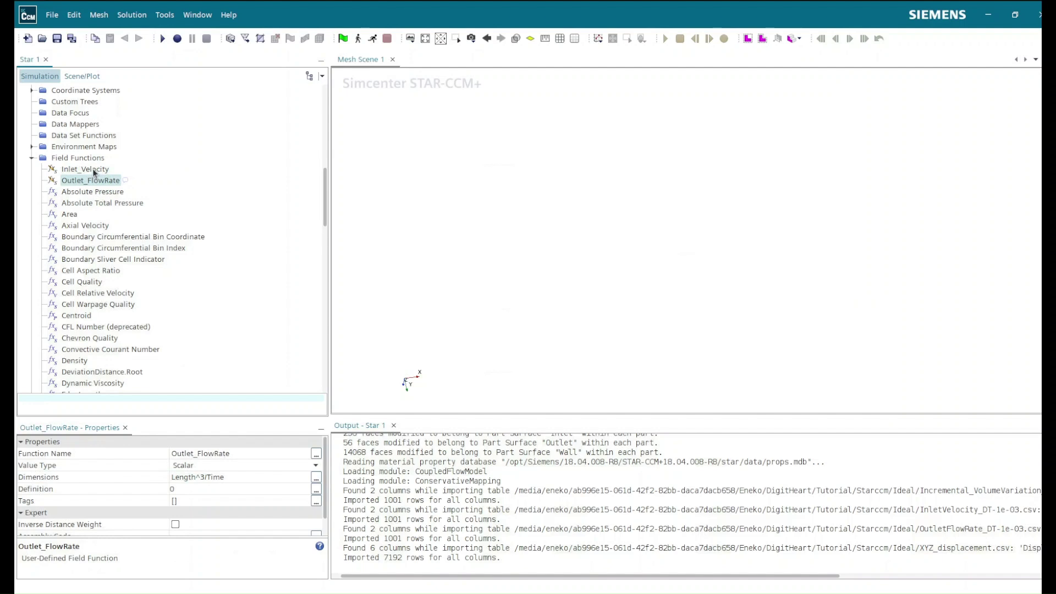
click(93, 171)
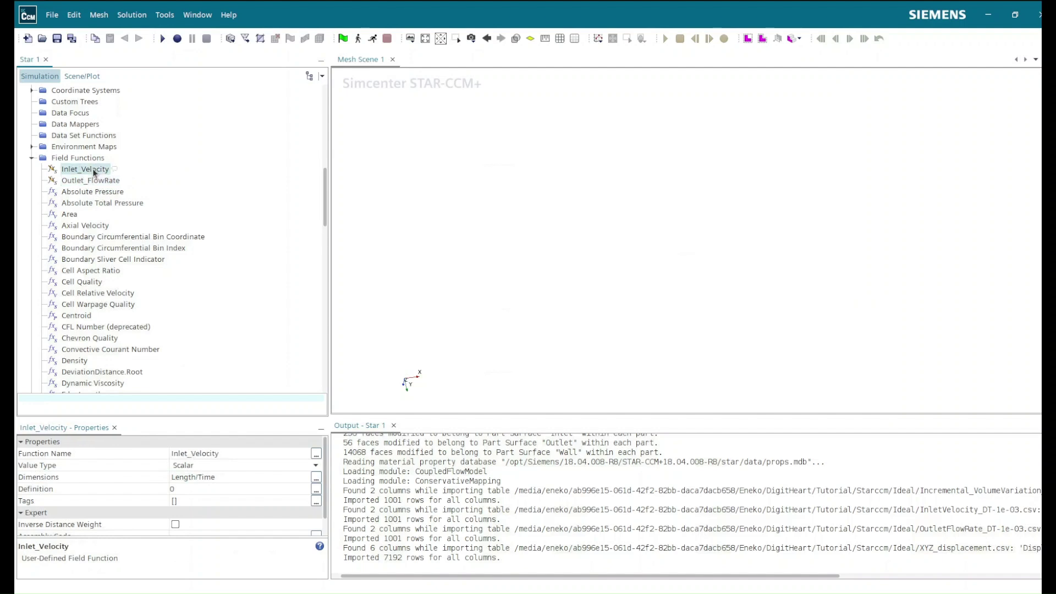
click(316, 489)
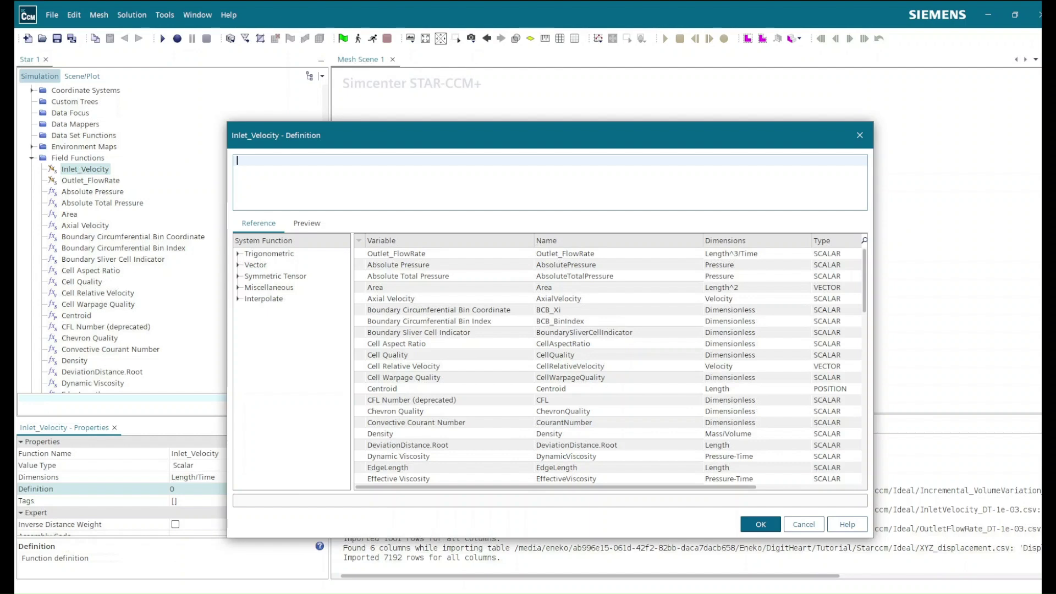
text(interpolateTablePeriodic(@Table("InletVelocity_DT-5e-04"), "t", LINEAR, "velin", ${Time},1,0))
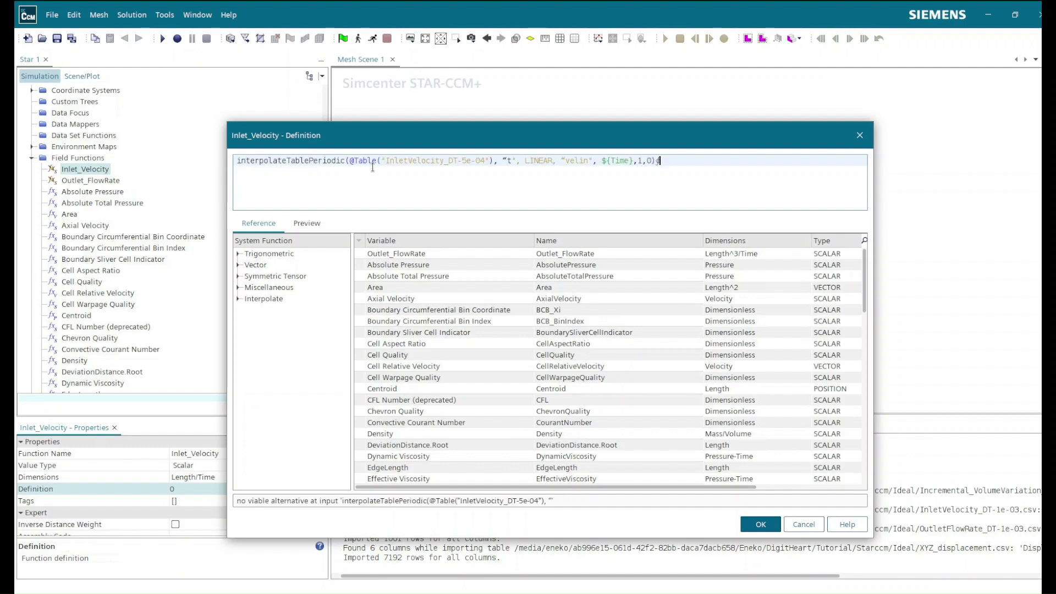
Correct the table name in the Inlet_Velocity definition to InletVelocity_DT-1e-03.
click(413, 161)
click(467, 161)
key(BackSpace)
text(1)
click(484, 164)
key(BackSpace)
text(3)
Fix the definition's syntax by retyping the quotation marks around its column name arguments as straight quotes.
click(671, 165)
click(507, 158)
key(BackSpace)
text(")
key(BackSpace)
text("t)
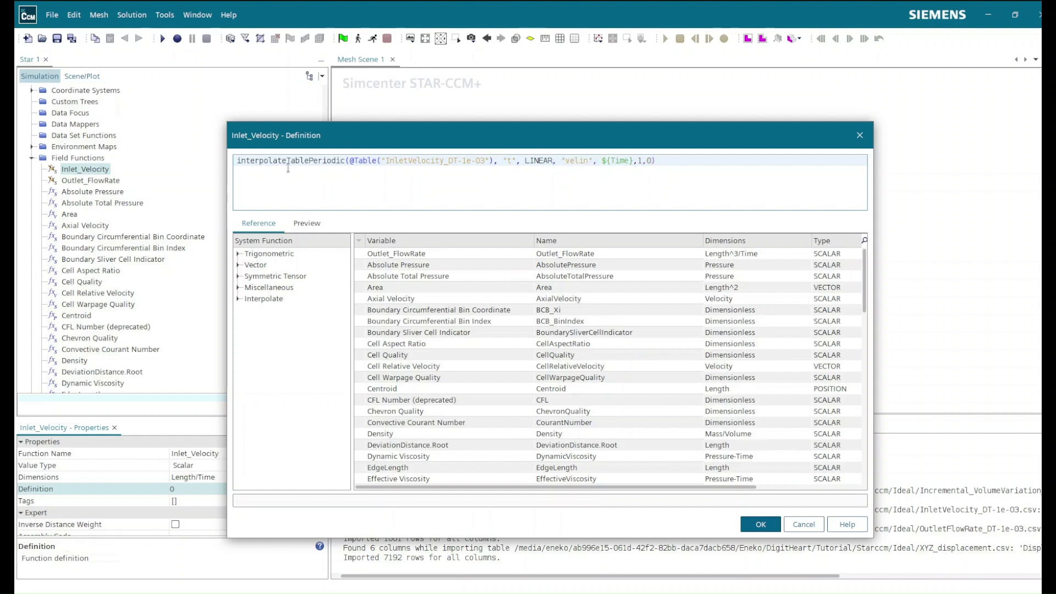
Review the table name, column, interpolation, ${Time} and period arguments of the Inlet_Velocity definition.
drag(384, 160, 634, 160)
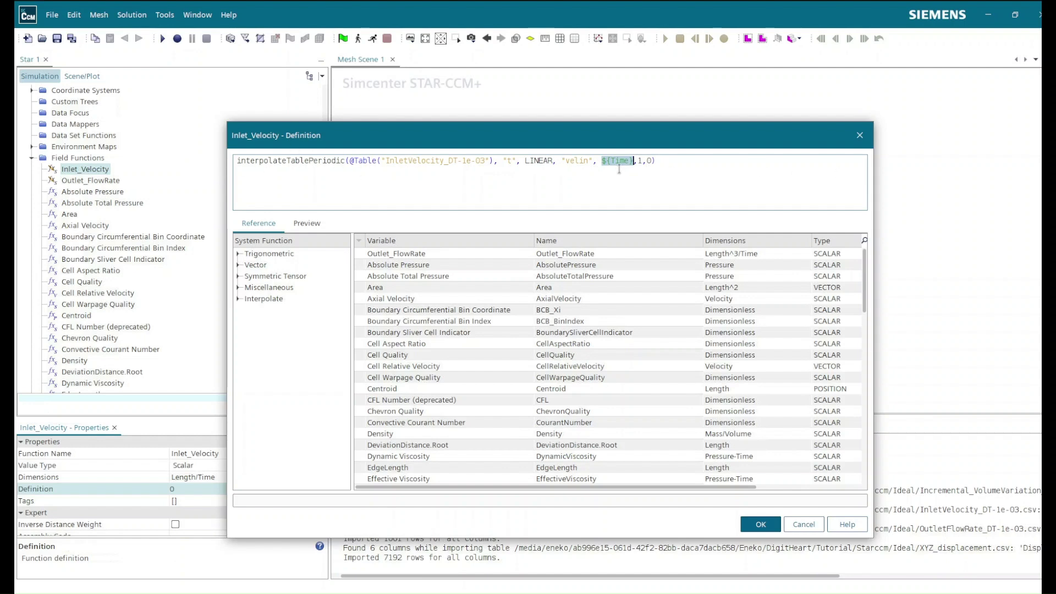
click(639, 161)
drag(640, 161, 643, 162)
key(End)
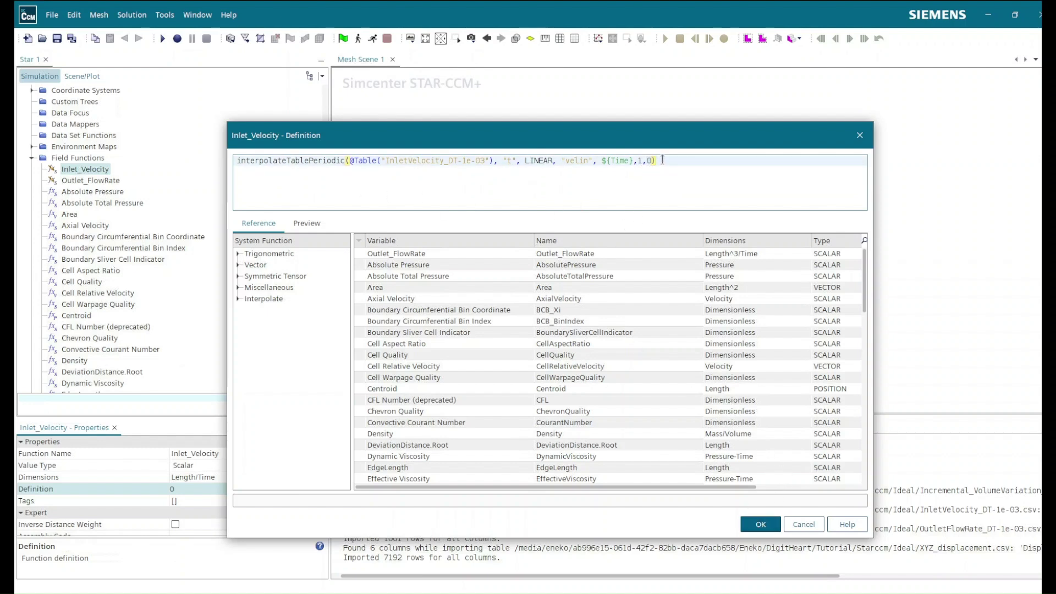
Copy the full Inlet_Velocity expression, accept its definition, and paste the expression into the Outlet_FlowRate definition.
drag(661, 162, 230, 160)
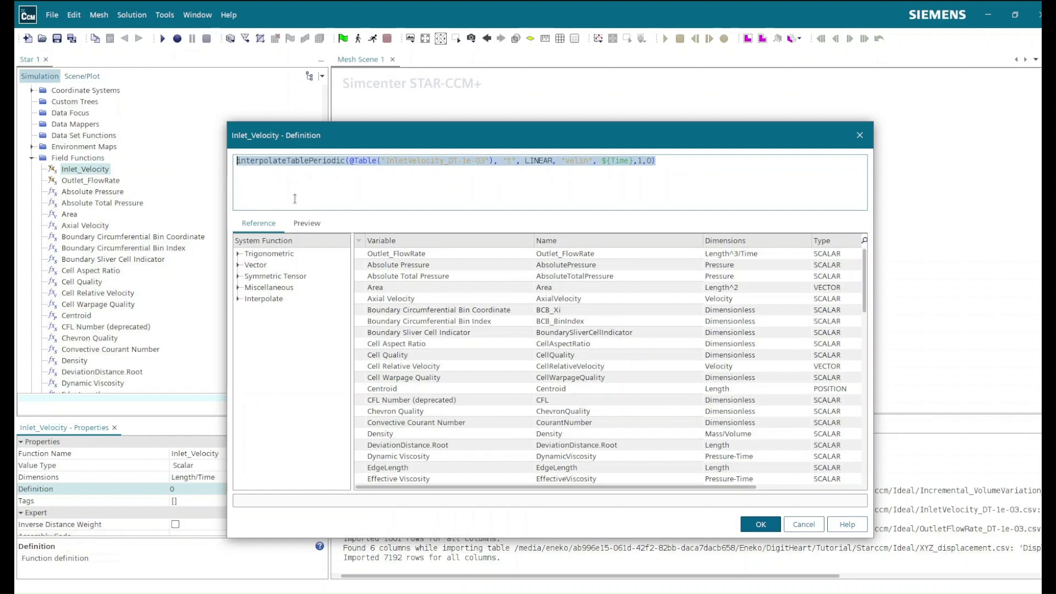
click(758, 524)
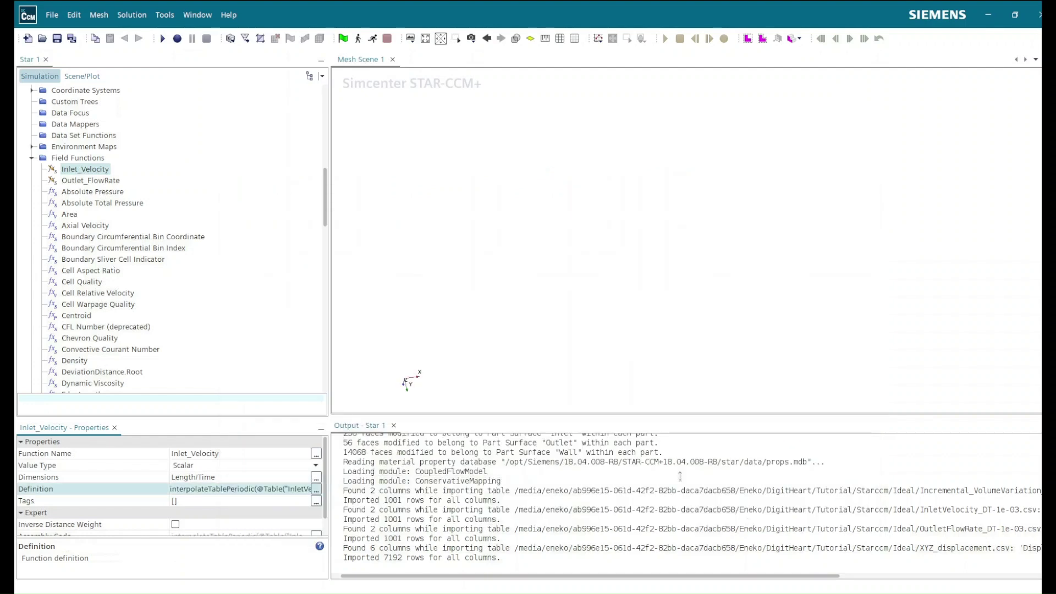
click(91, 182)
click(316, 488)
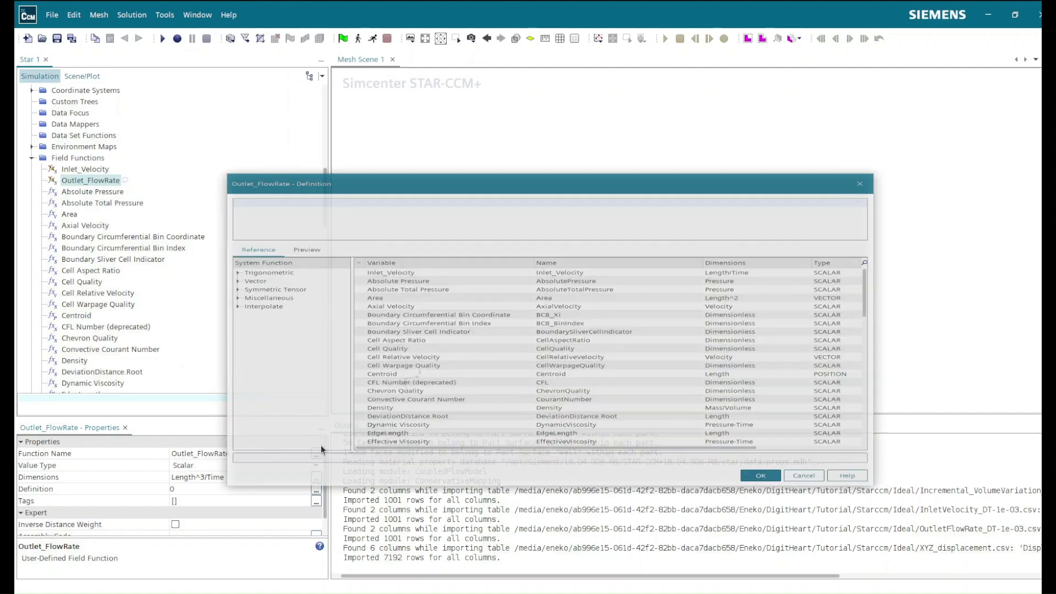
Replace the table name in the Outlet_FlowRate definition with OutletFlowRate_DT-1e-03, keeping a single closing quotation mark.
drag(385, 161, 443, 163)
text(Outl)
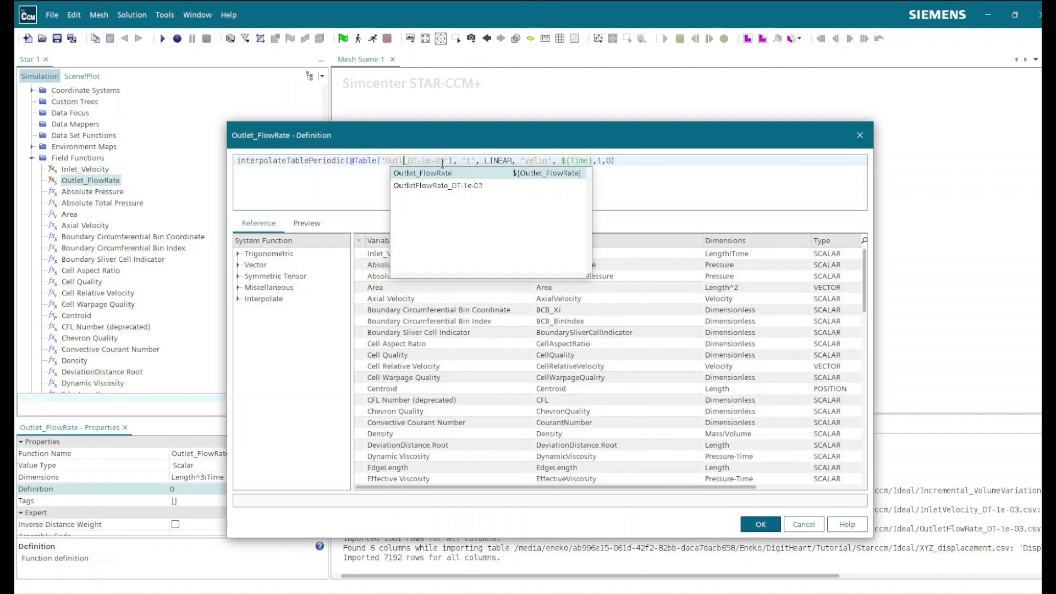
key(Down)
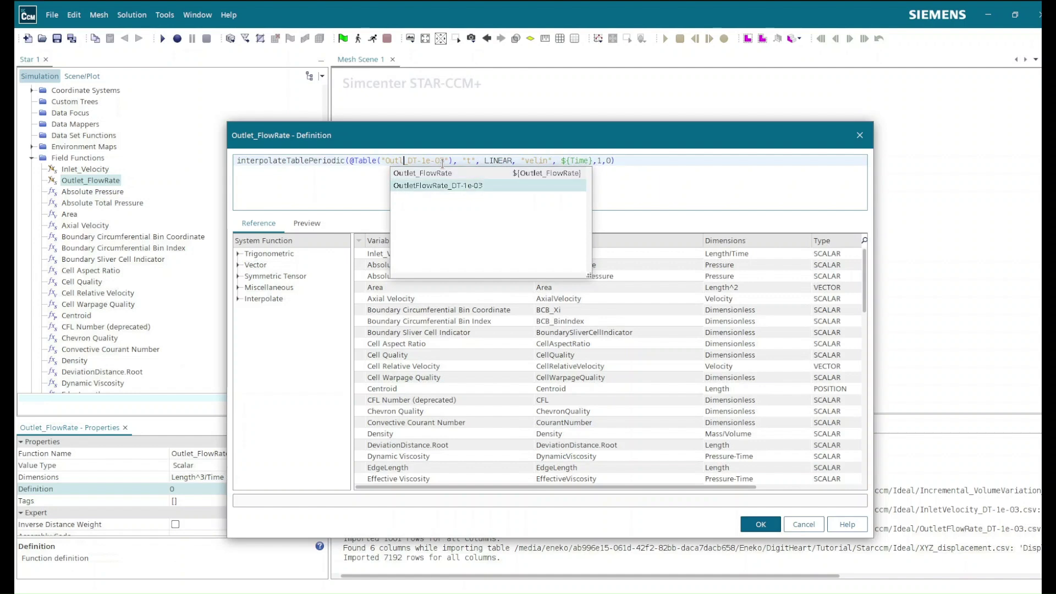
key(Return)
key(Delete)
key(Delete)
key(Delete)
key(Delete)
key(Delete)
key(Delete)
key(Delete)
key(Delete)
key(Delete)
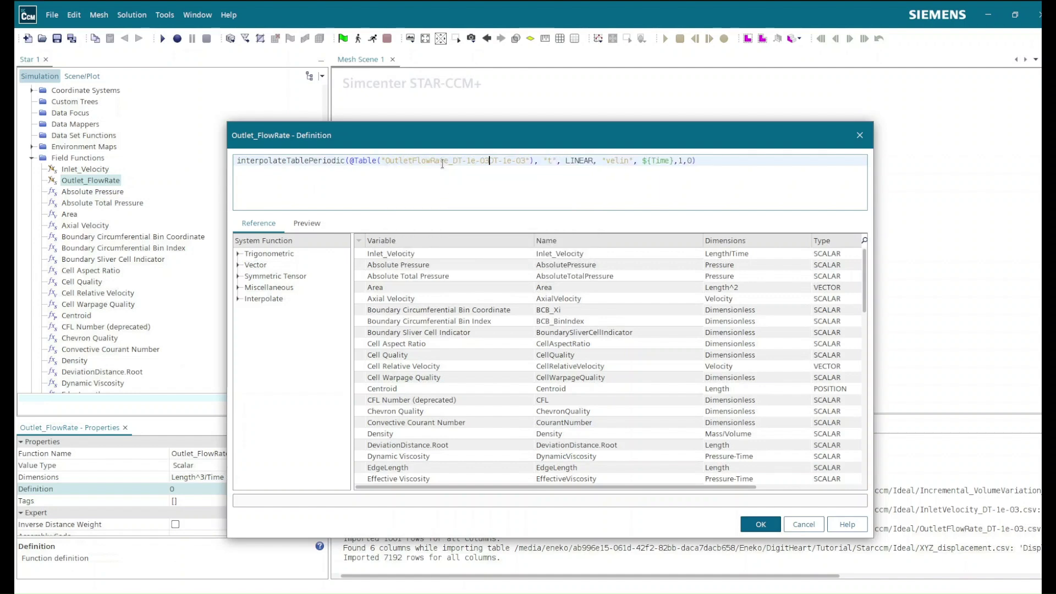
text(")
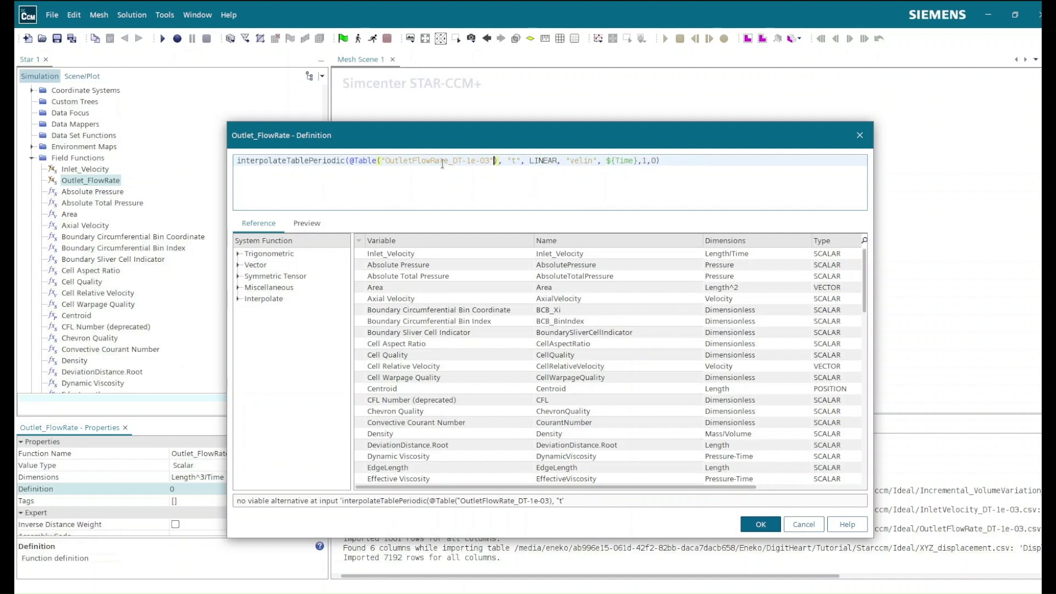
Change the interpolated column in the Outlet_FlowRate definition to fRout and accept the definition.
drag(575, 160, 591, 161)
key(BackSpace)
key(BackSpace)
text(fR)
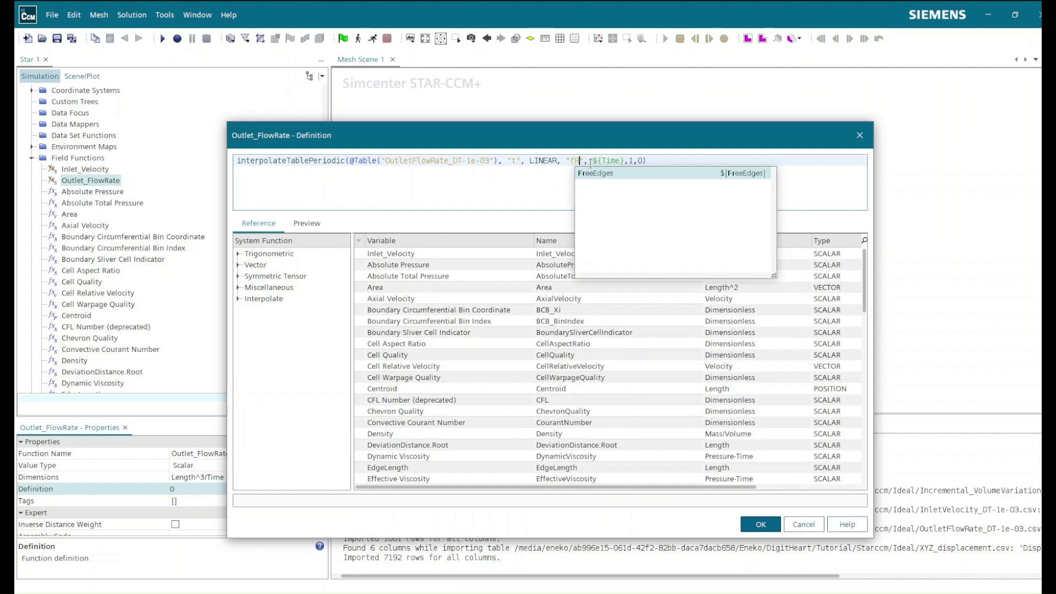
text(out)
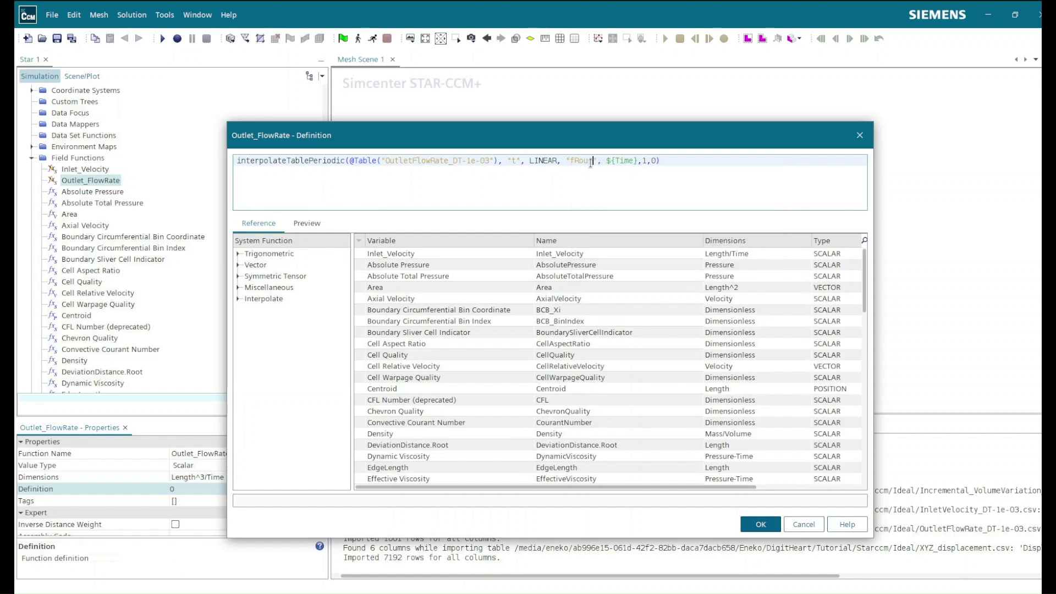
click(760, 523)
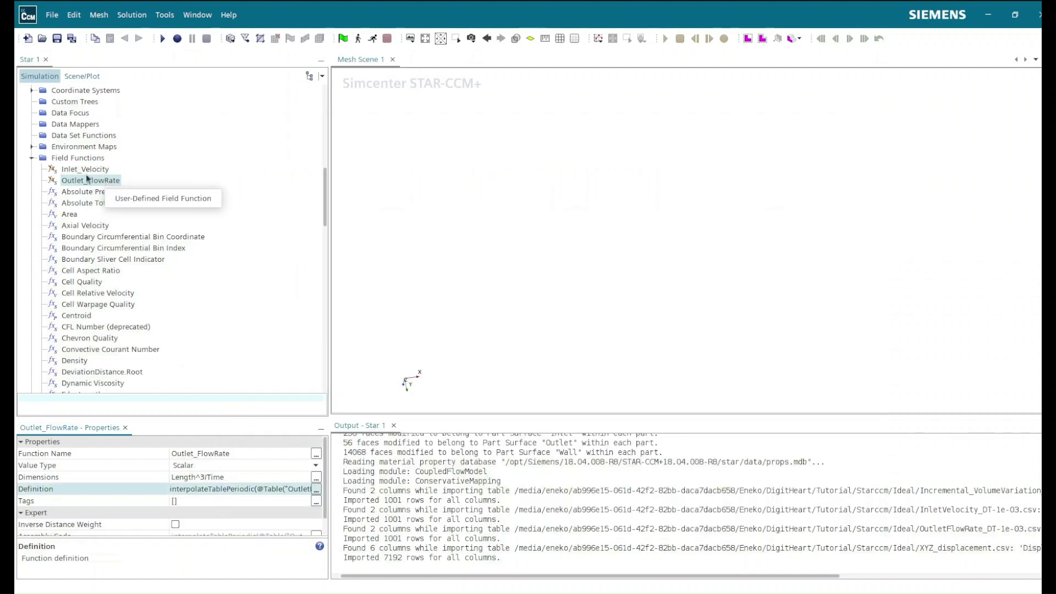
Create a new user Expression report in the simulation's Reports.
scroll(86, 216, up, 4)
scroll(70, 316, up, 6)
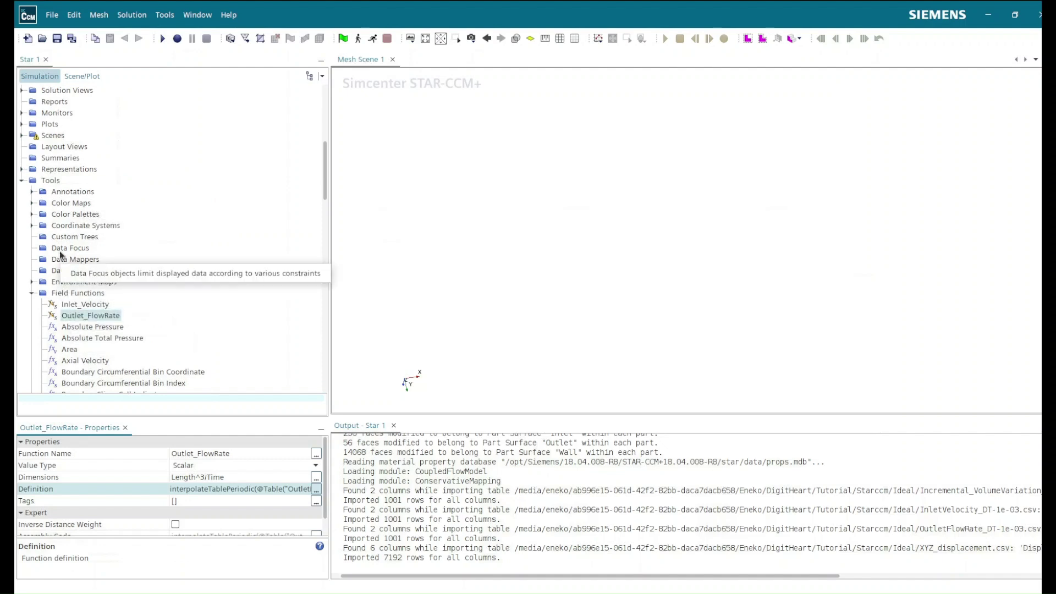
scroll(51, 215, up, 2)
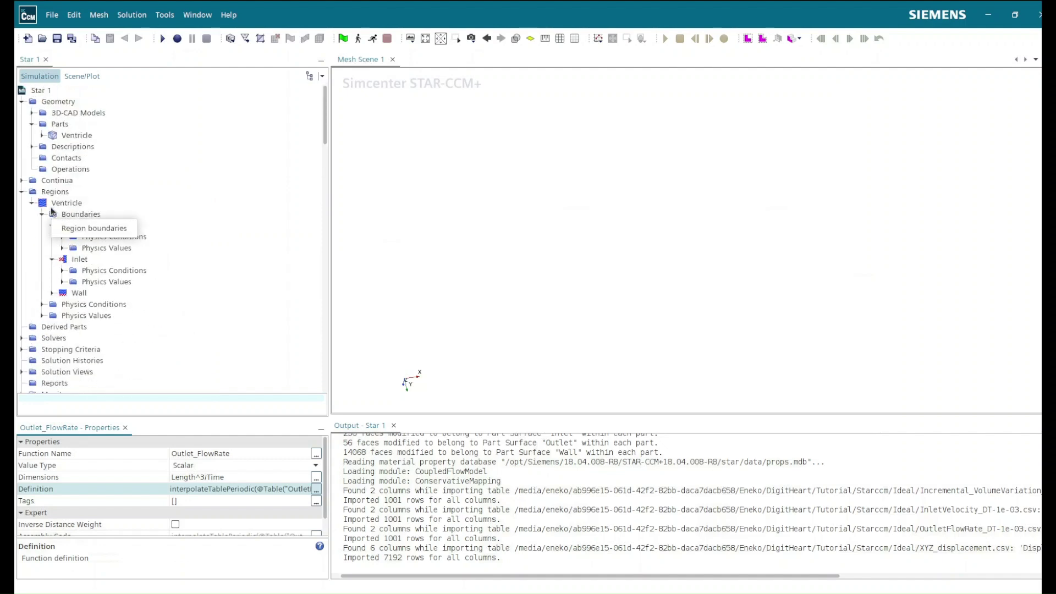
scroll(31, 239, down, 3)
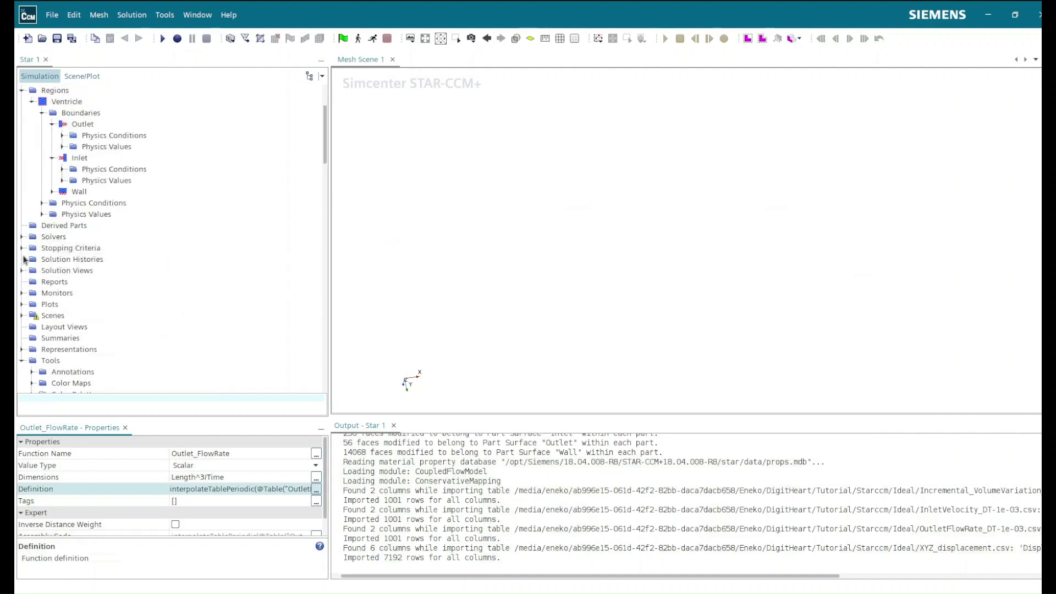
click(53, 282)
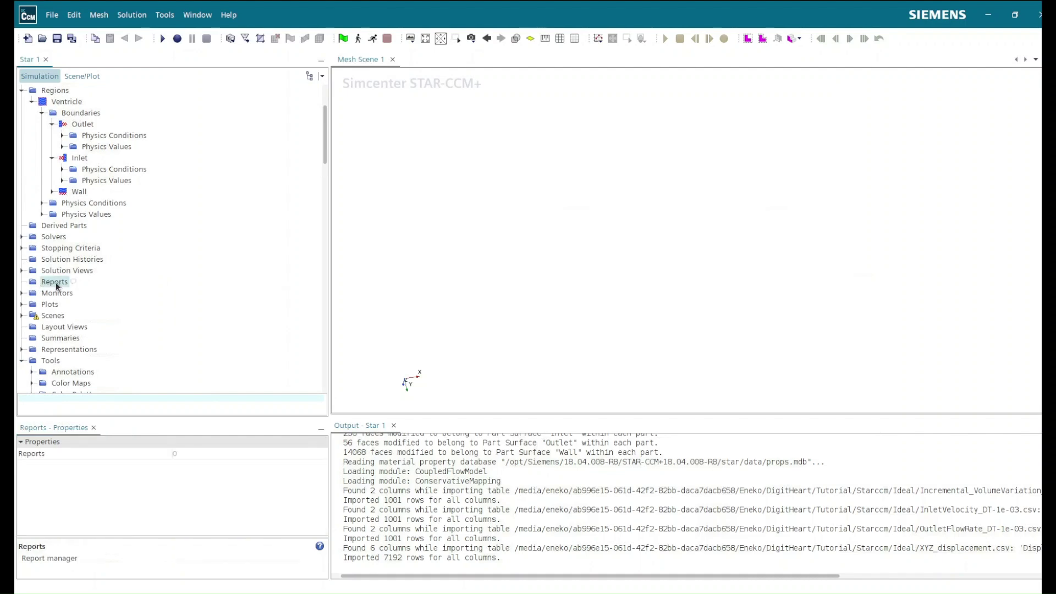
right_click(54, 284)
mouse_move(121, 292)
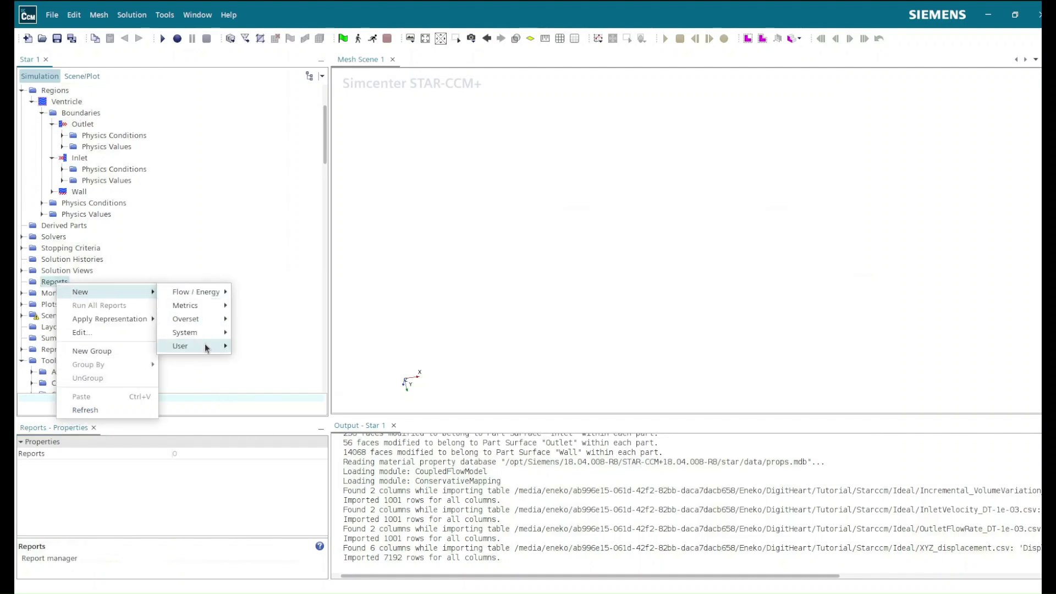
mouse_move(208, 348)
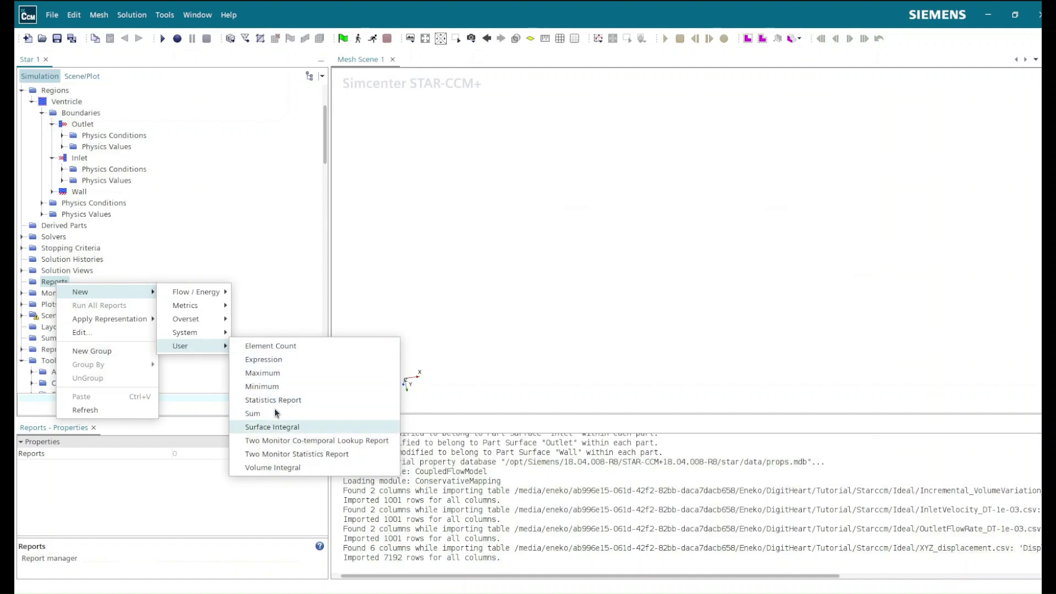
click(282, 358)
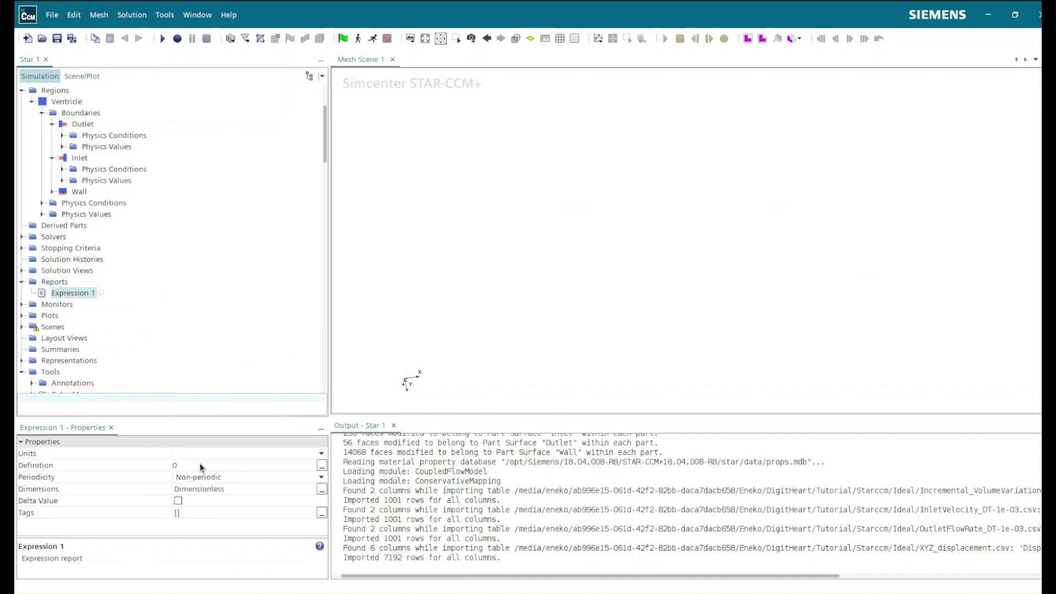
click(322, 465)
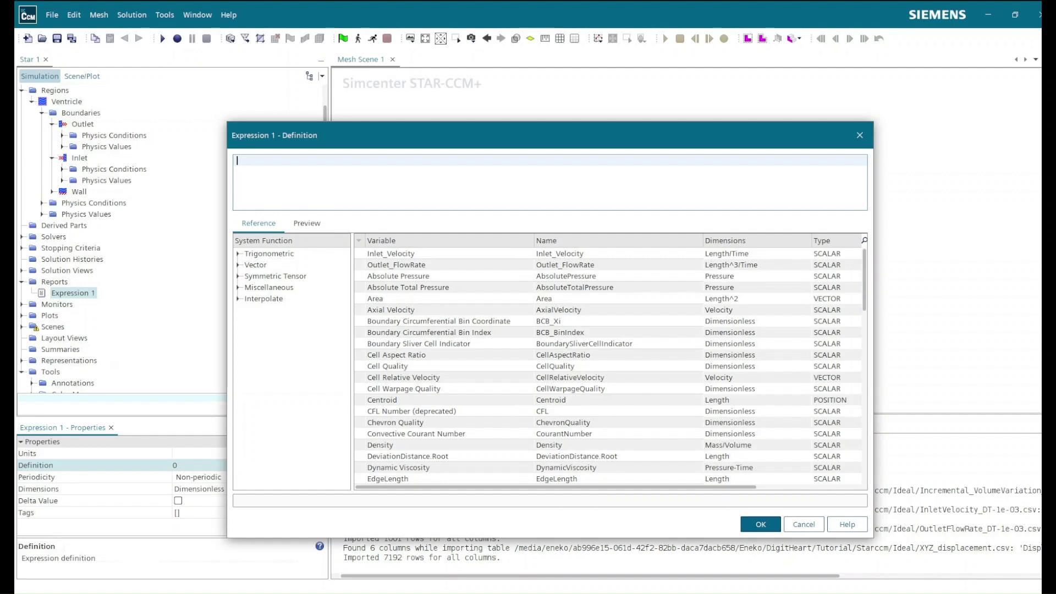
text(interpolateTablePeriodic(@Table("Incremental_VolumeVariation_DT-5e-04"), "t", LINEAR, "dVol", ${Time},1,0))
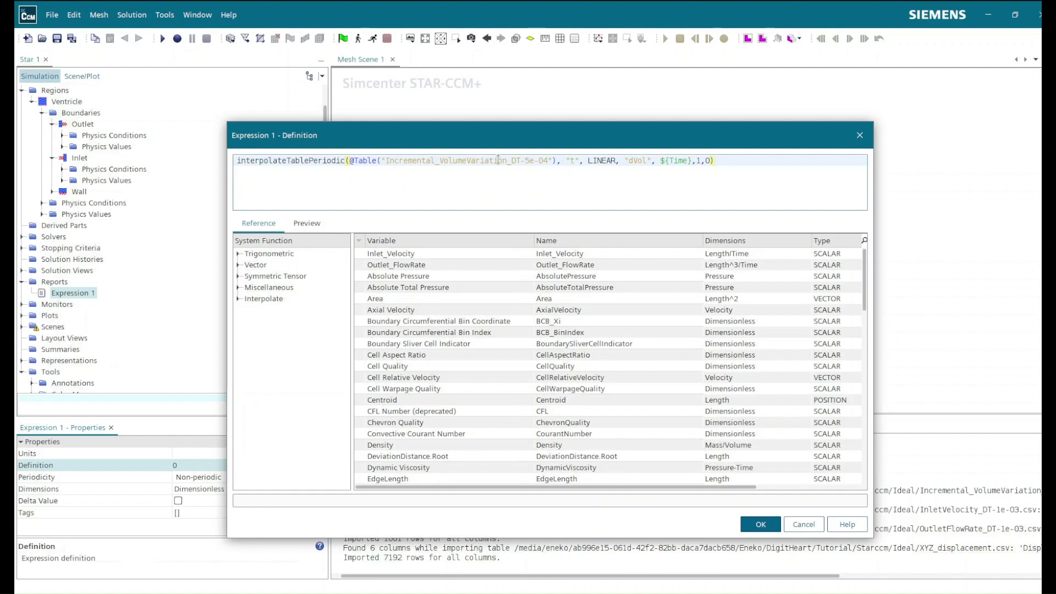
drag(390, 160, 547, 161)
key(BackSpace)
text(Incremental_VolumeVariation_DT-1e-03)
key(Return)
click(752, 525)
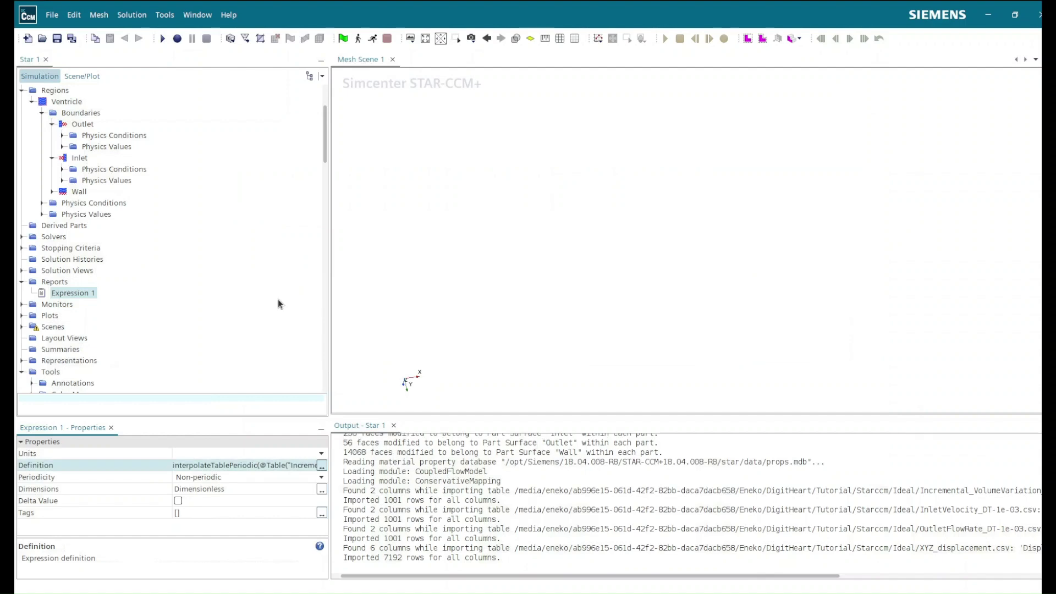
Rename the expression report as Displacement_Interpolation.
click(79, 295)
right_click(64, 292)
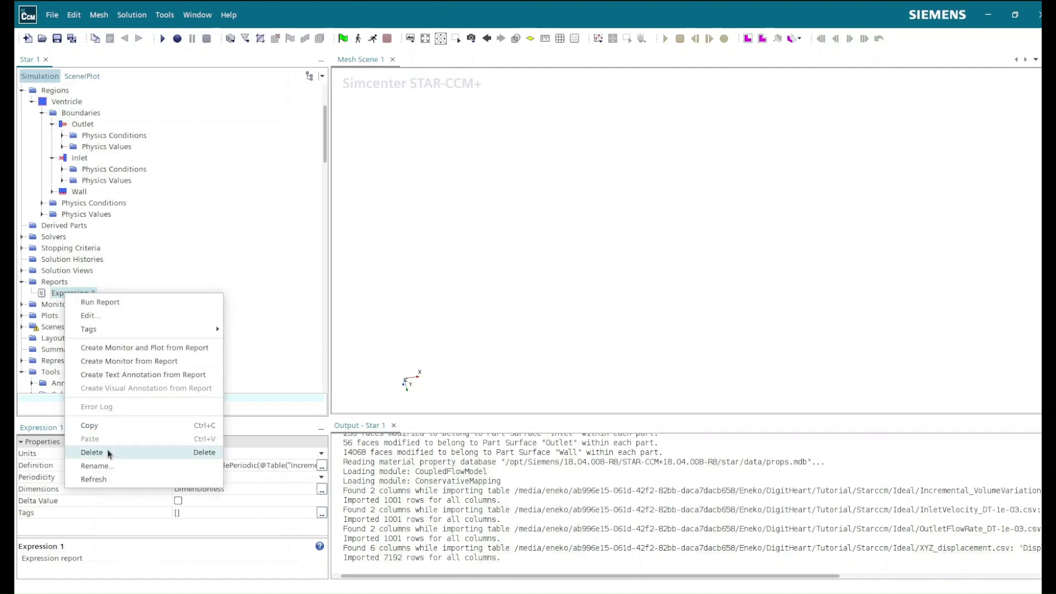
click(110, 465)
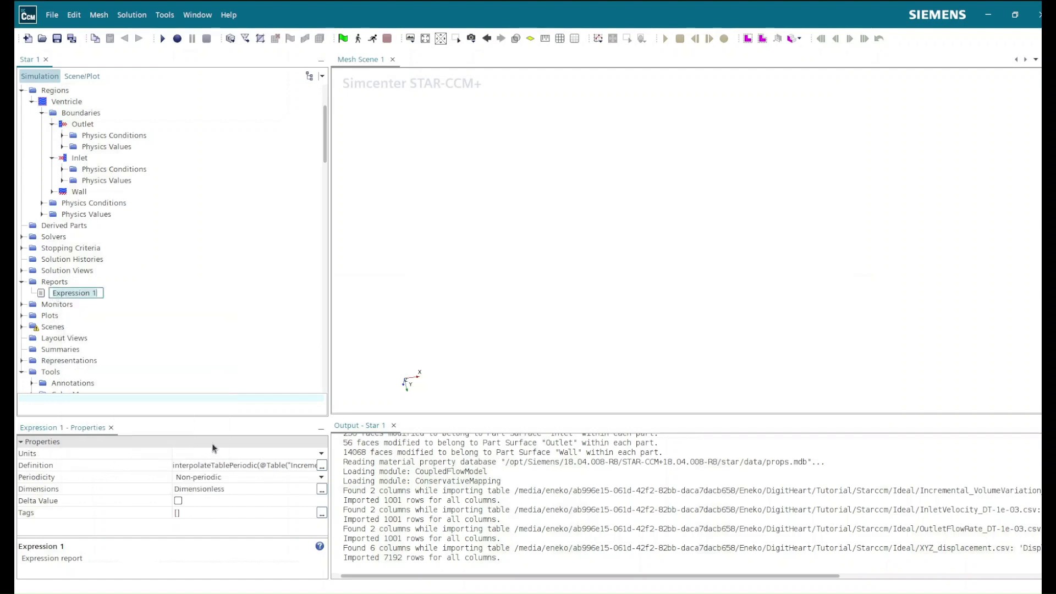
text(Displa)
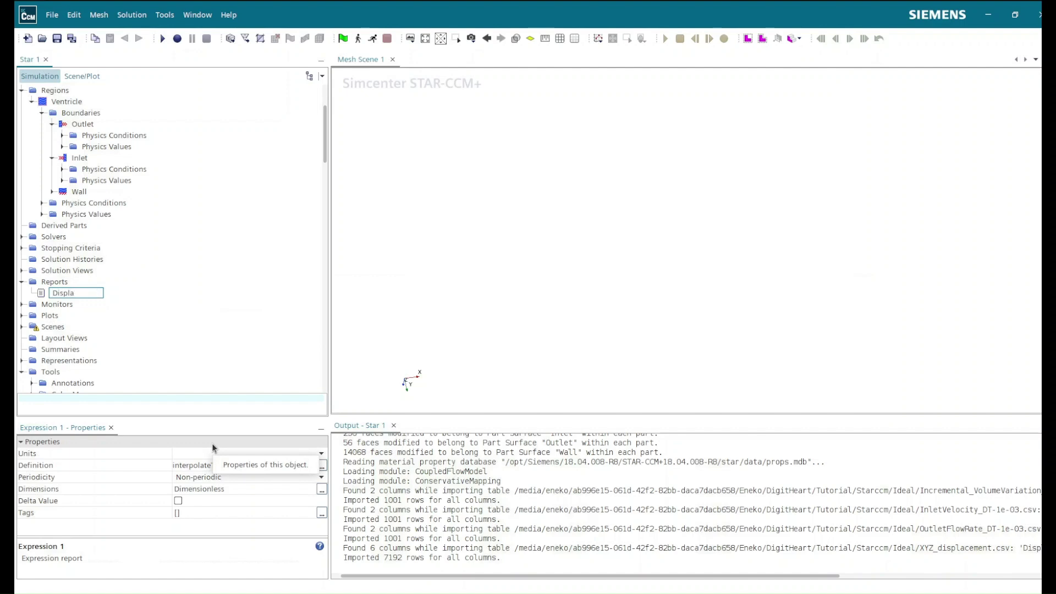
text(cement)
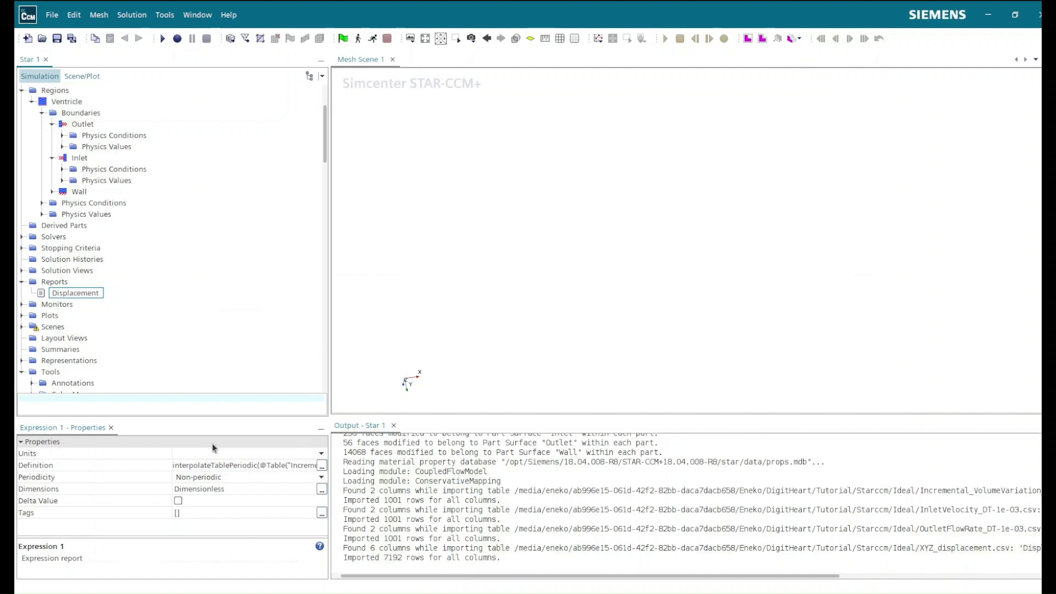
text(_Interpolation)
key(Return)
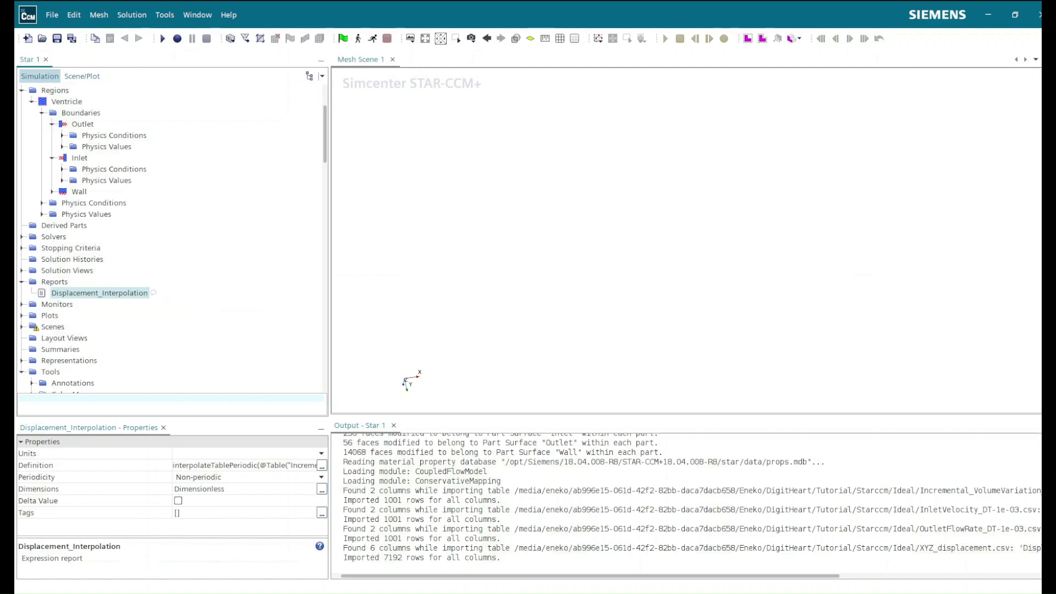
Create two new scalar field functions under Field Functions.
scroll(193, 322, down, 5)
scroll(102, 324, down, 2)
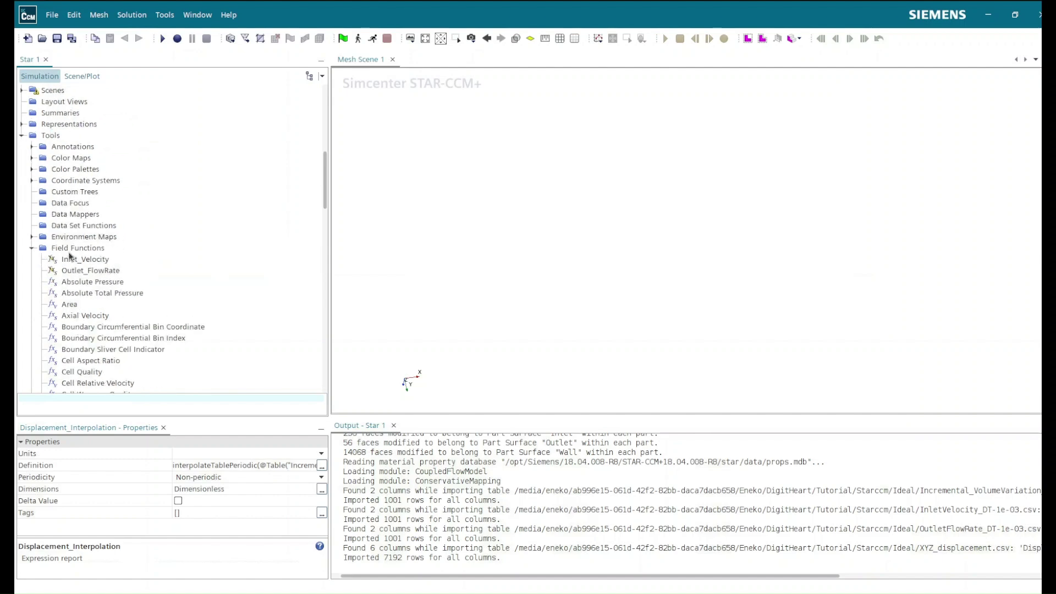
right_click(77, 247)
mouse_move(96, 257)
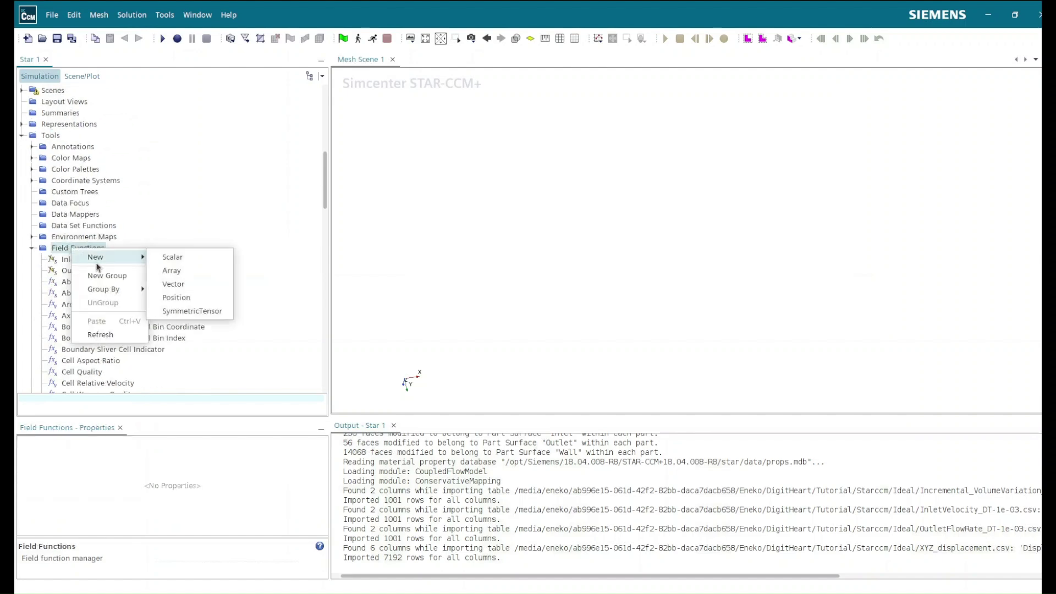
click(177, 257)
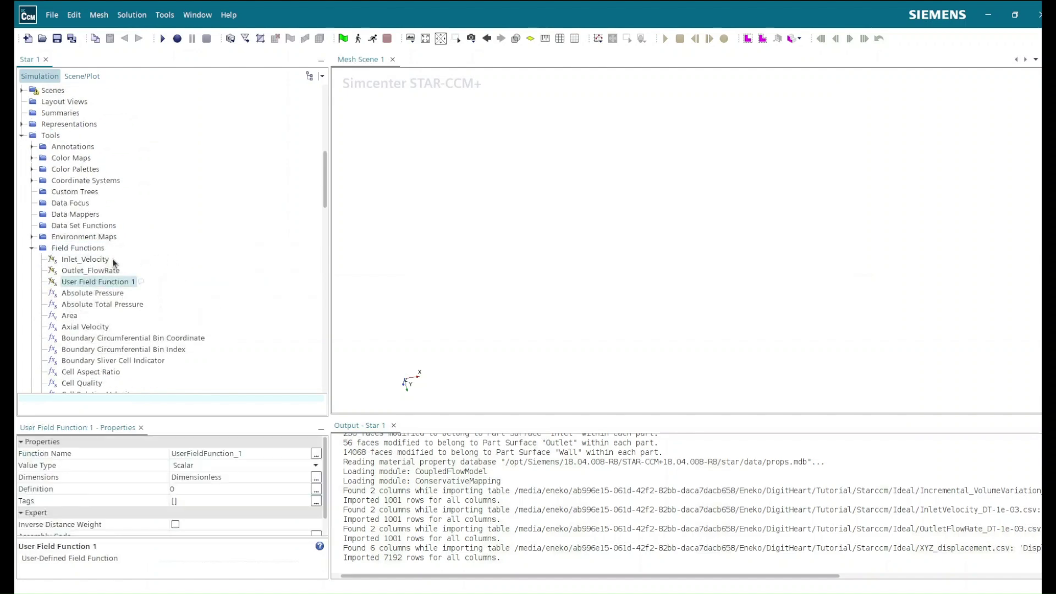
right_click(77, 250)
mouse_move(132, 259)
click(212, 258)
Rename the first new scalar field function as Inlet_Velocity_tanh.
click(87, 283)
right_click(92, 281)
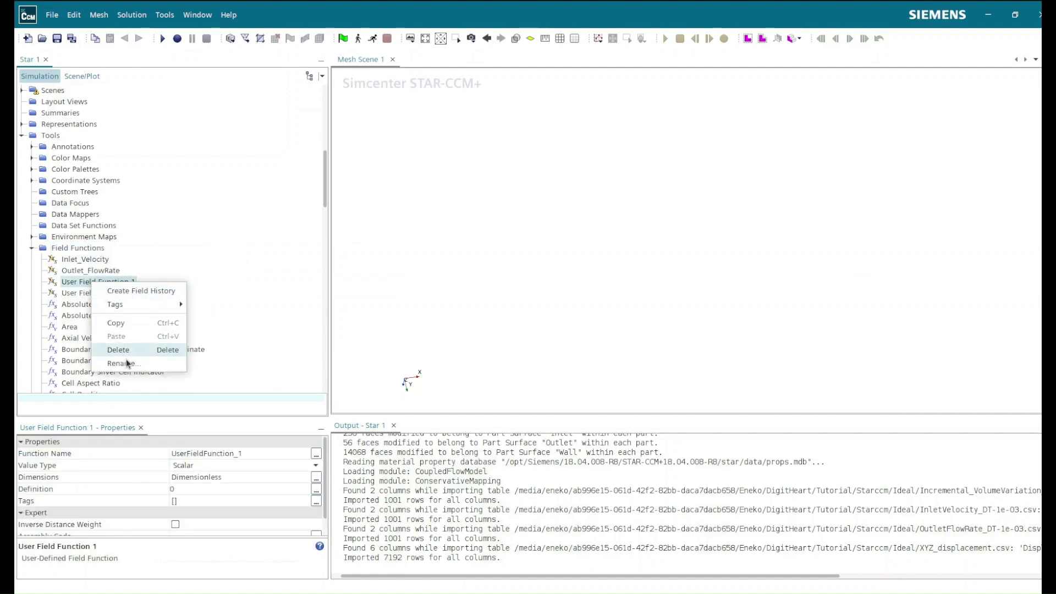
click(153, 259)
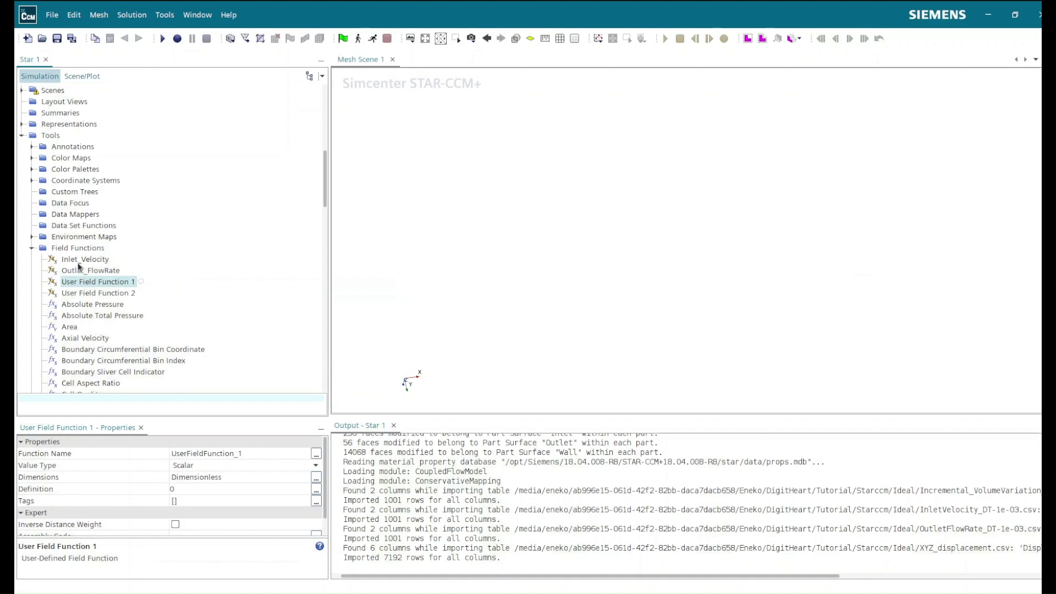
click(78, 263)
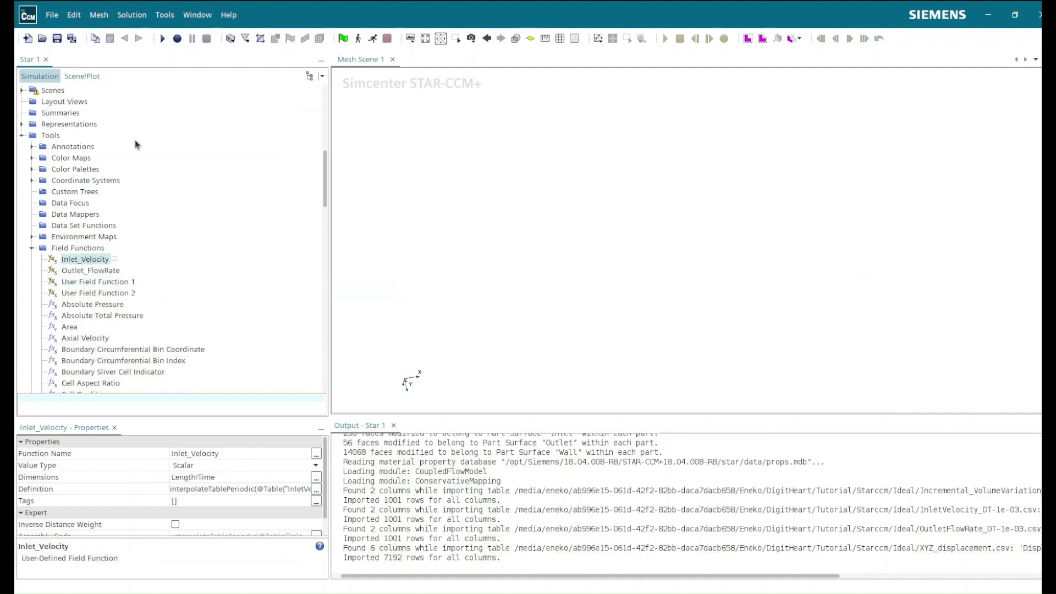
right_click(98, 281)
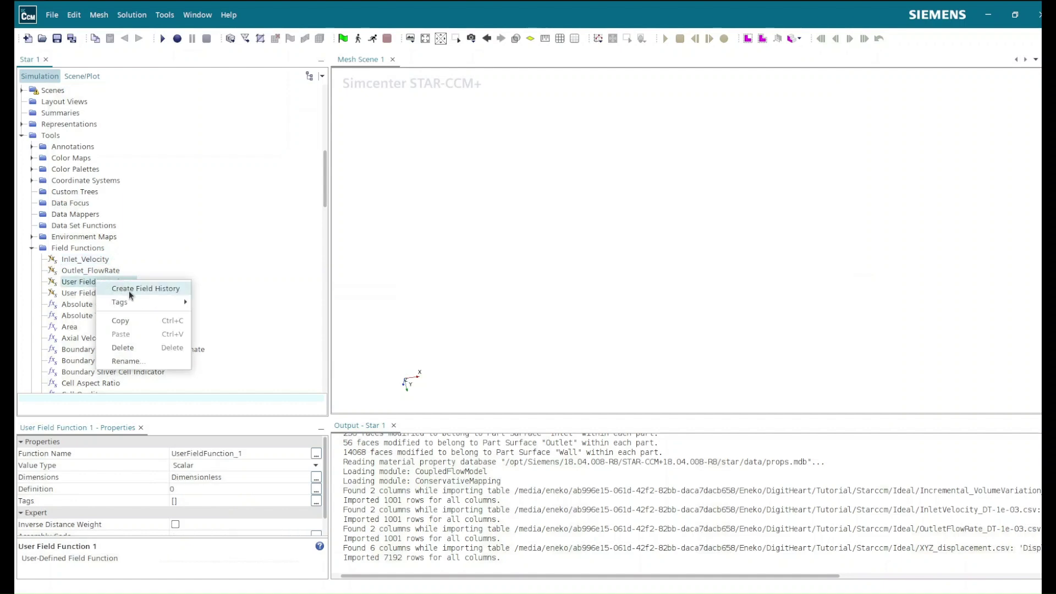
click(129, 360)
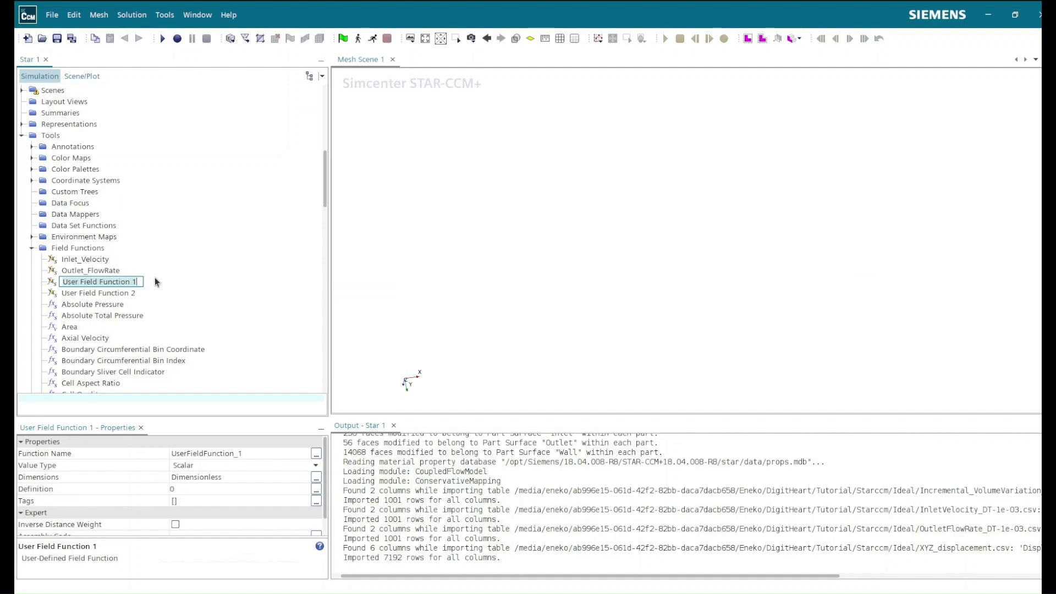
text(Inlet_Velocity_tanh)
key(Return)
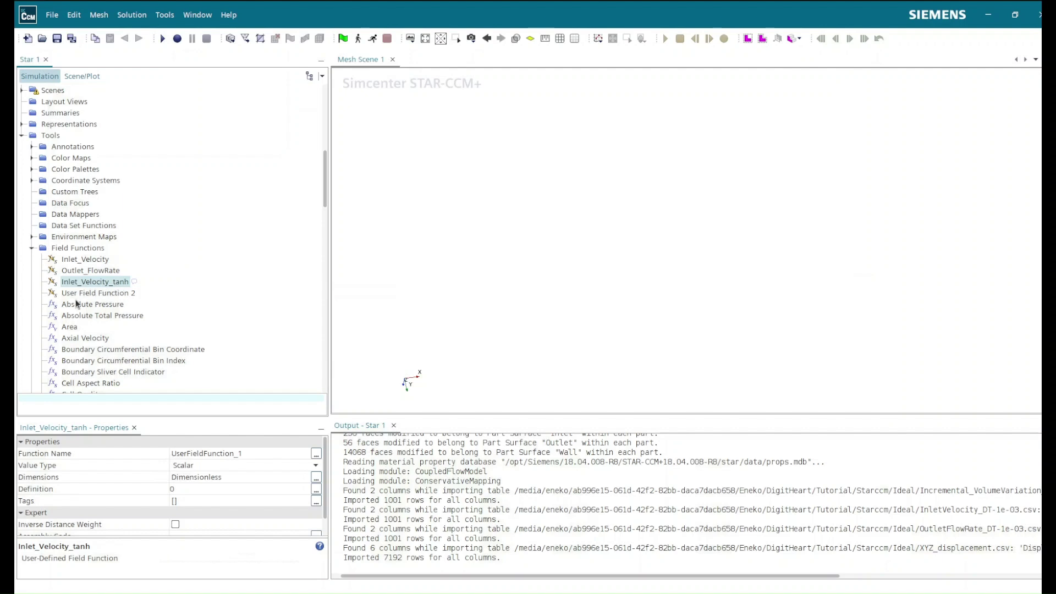
Set the function name of the Inlet_Velocity_tanh field function to Inlet_Velocity_tanh.
click(257, 456)
text(Inlet)
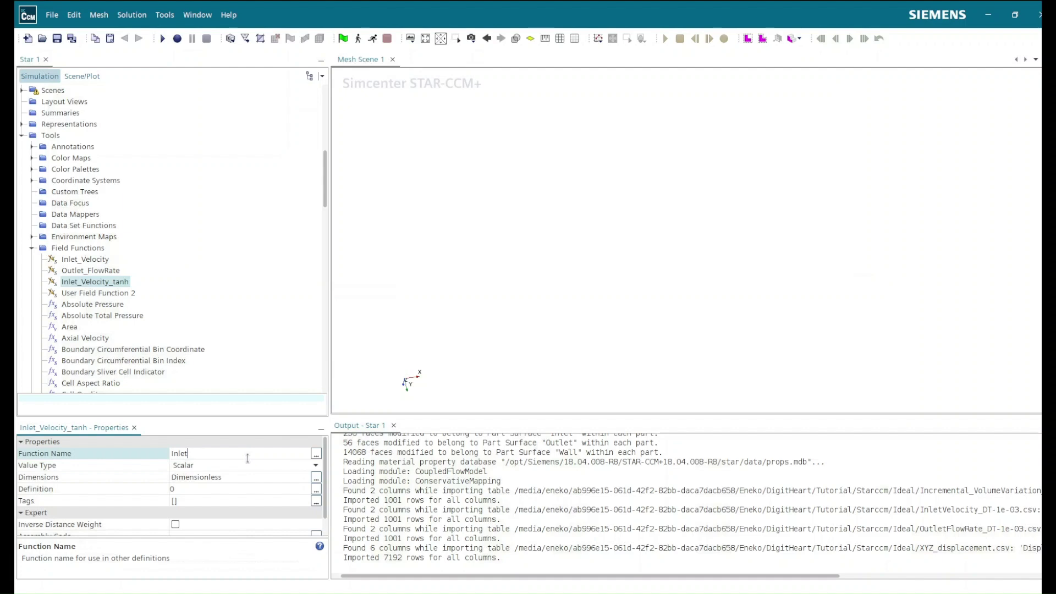
text(_Velocity_tanh)
key(Return)
Set the dimensions of Inlet_Velocity_tanh to velocity with a Length exponent of 1 and a Time exponent of -1.
click(242, 477)
click(316, 476)
click(536, 237)
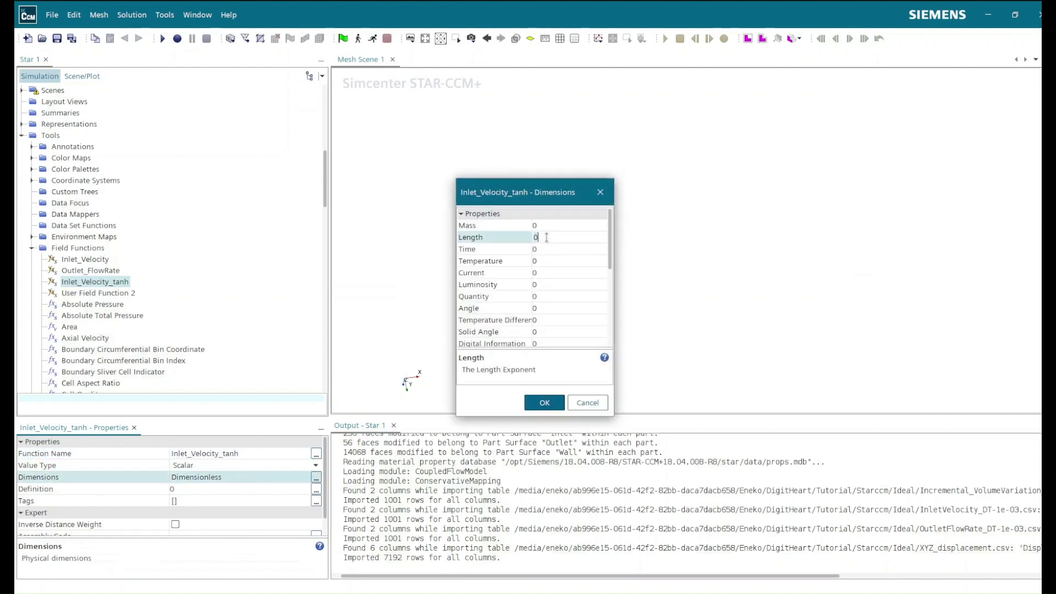
text(1)
click(541, 250)
text(-1)
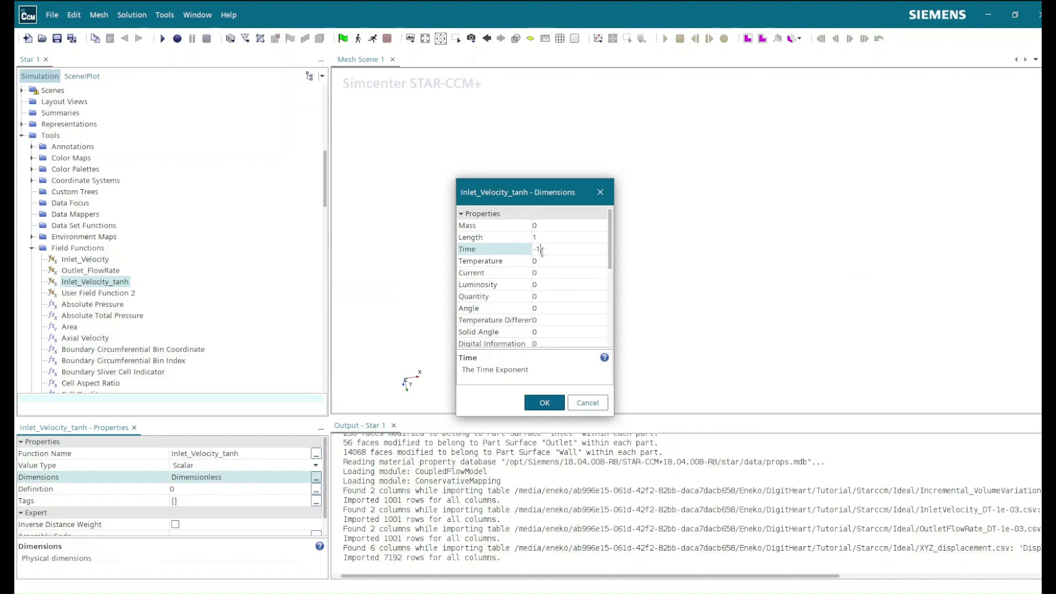
click(545, 402)
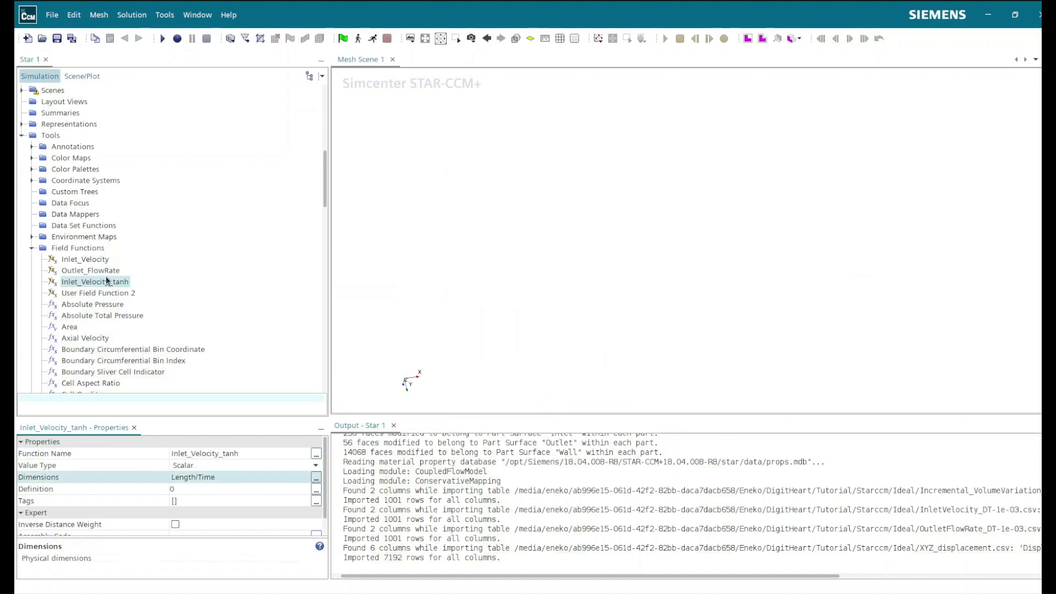
Define Inlet_Velocity_tanh as 1.0745 * tanh(5 * (1 - ${Inlet_RadialCoordinate}/${R_Inlet}) ) * ${Inlet_Velocity}.
click(315, 490)
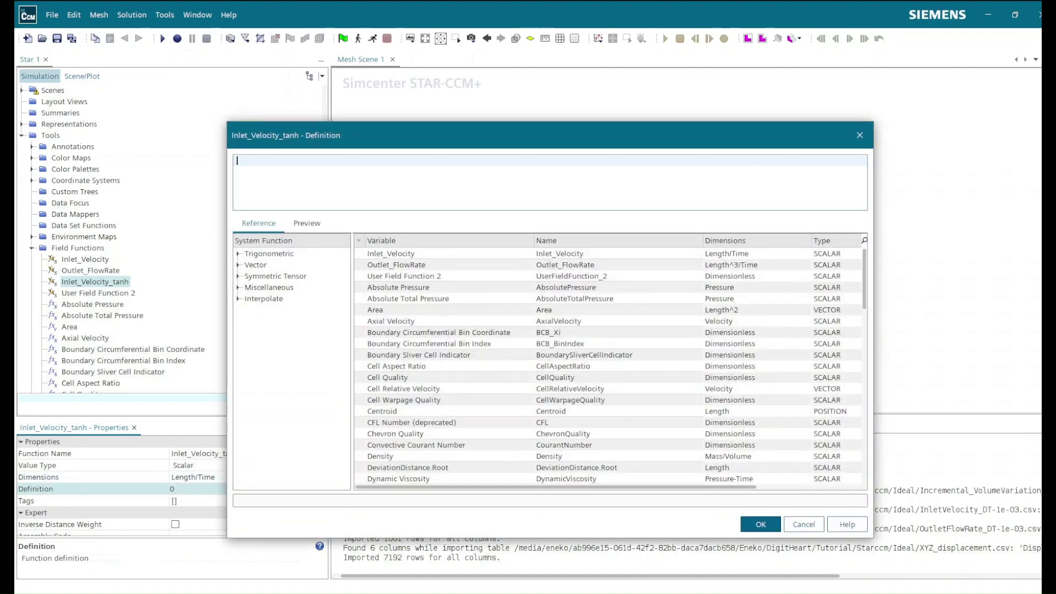
text(1.0745 * tanh(5 * (1 - ${Inlet_RadialCoordinate}/${R_Inlet}) ) * ${Inlet_Velocity}∮)
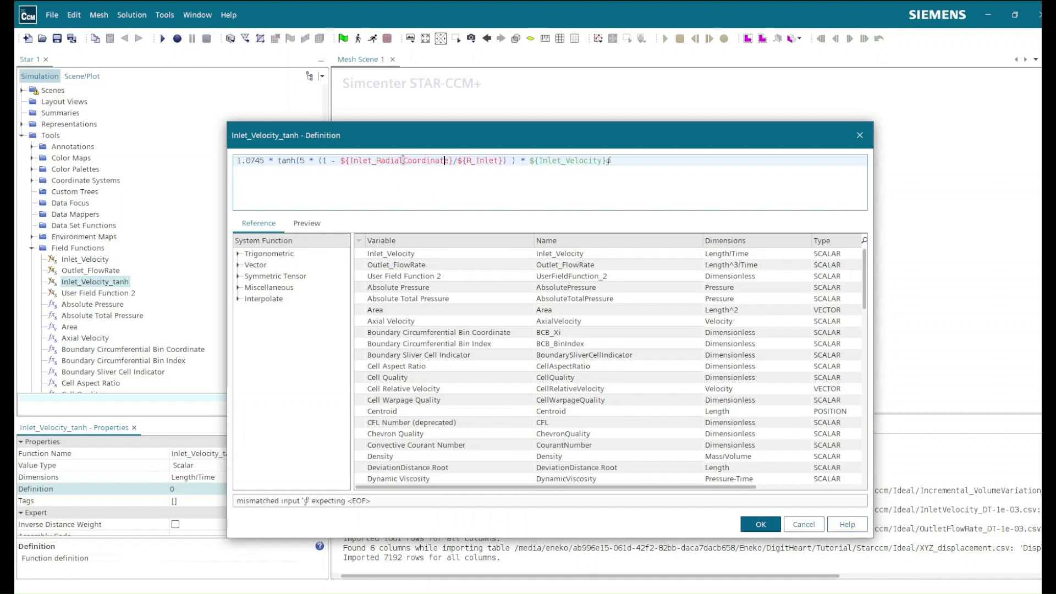
click(444, 160)
click(621, 162)
key(BackSpace)
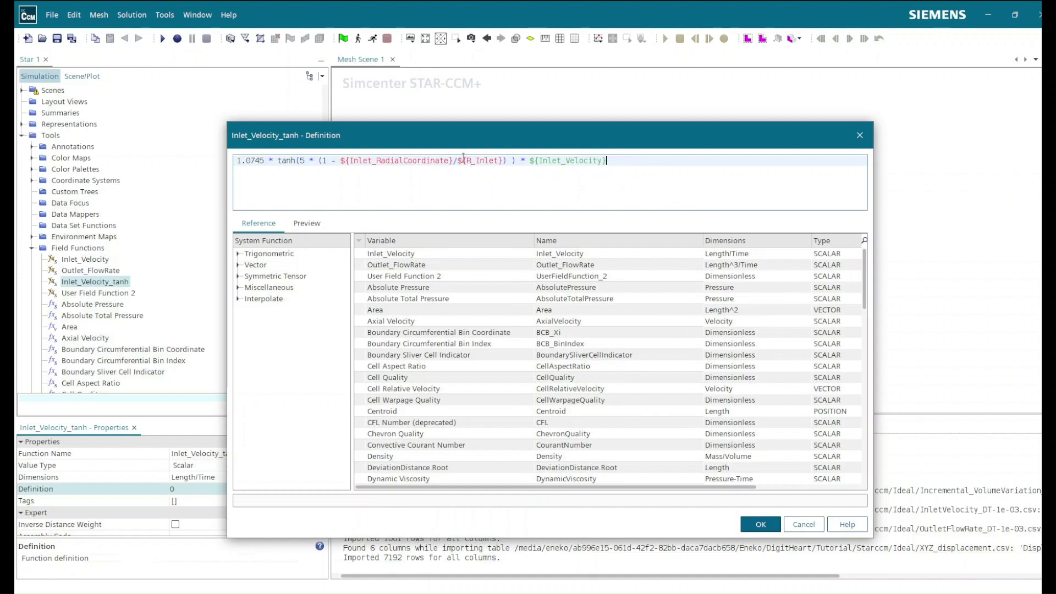
drag(468, 160, 501, 160)
drag(340, 160, 452, 160)
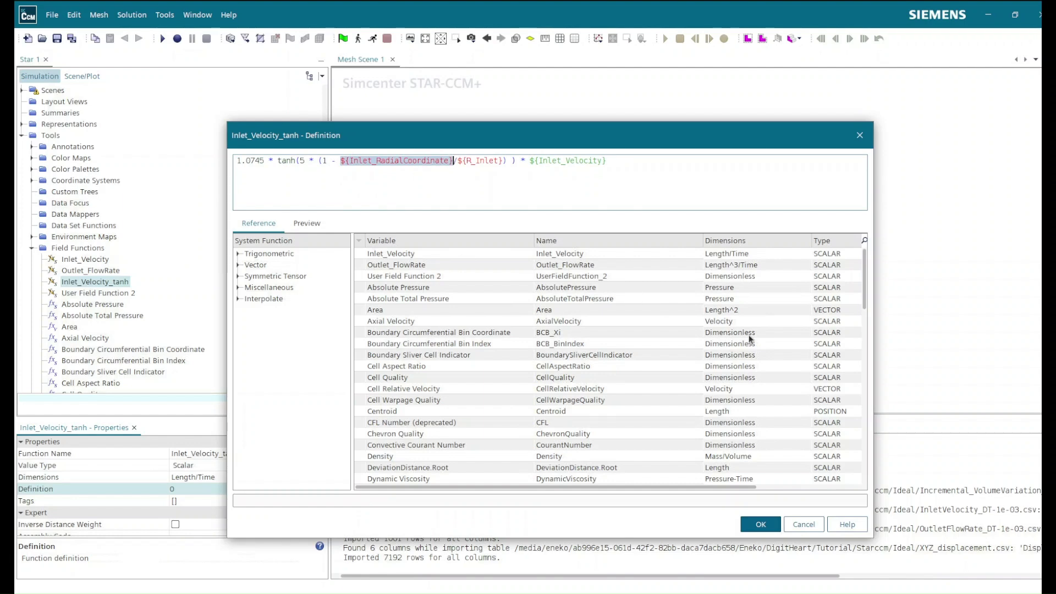
click(760, 524)
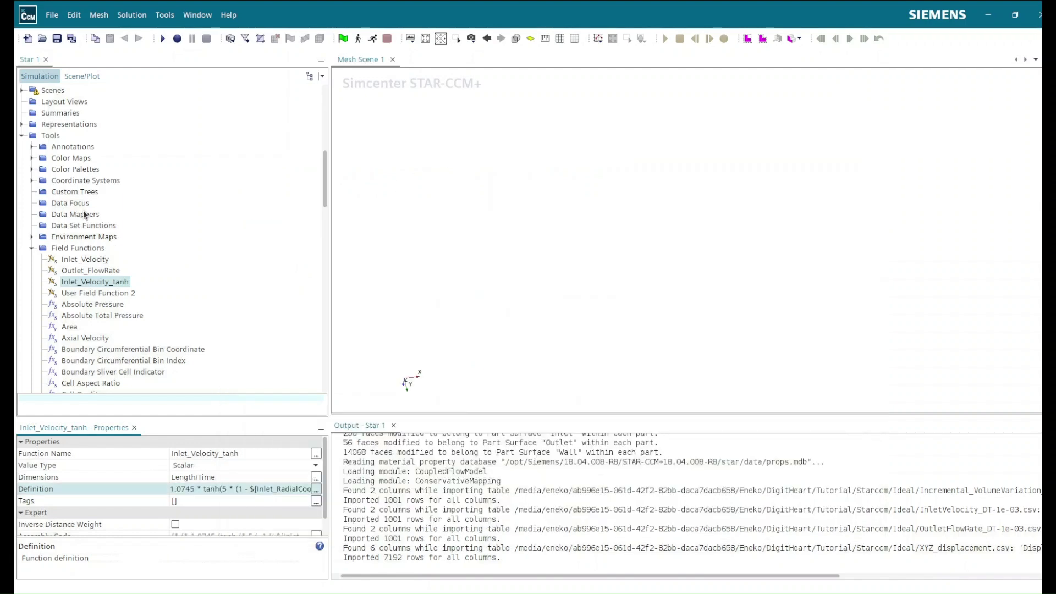
Create another new scalar field function under Field Functions.
right_click(79, 251)
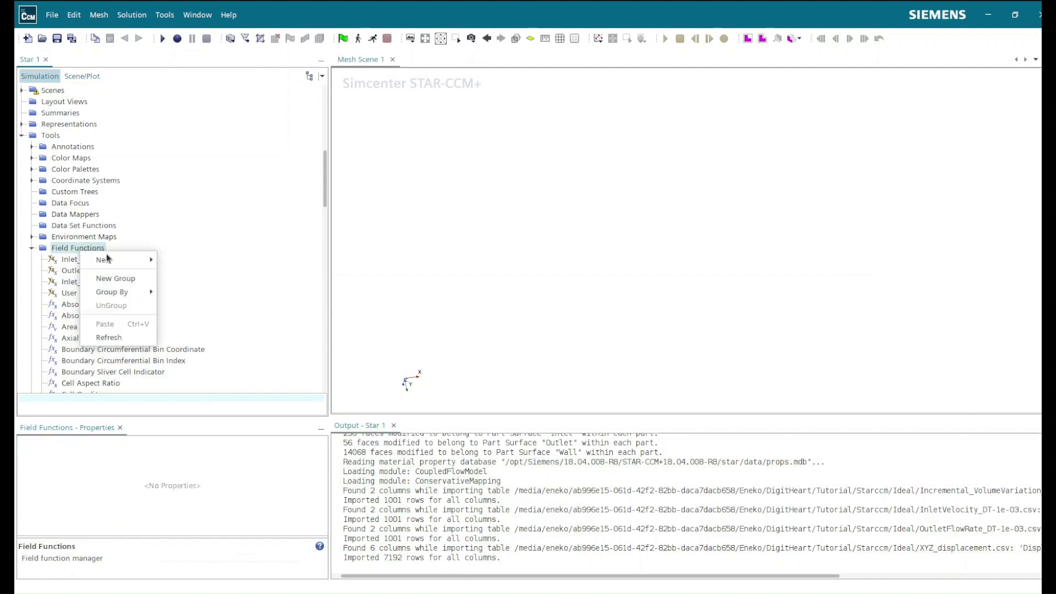
mouse_move(137, 258)
click(228, 256)
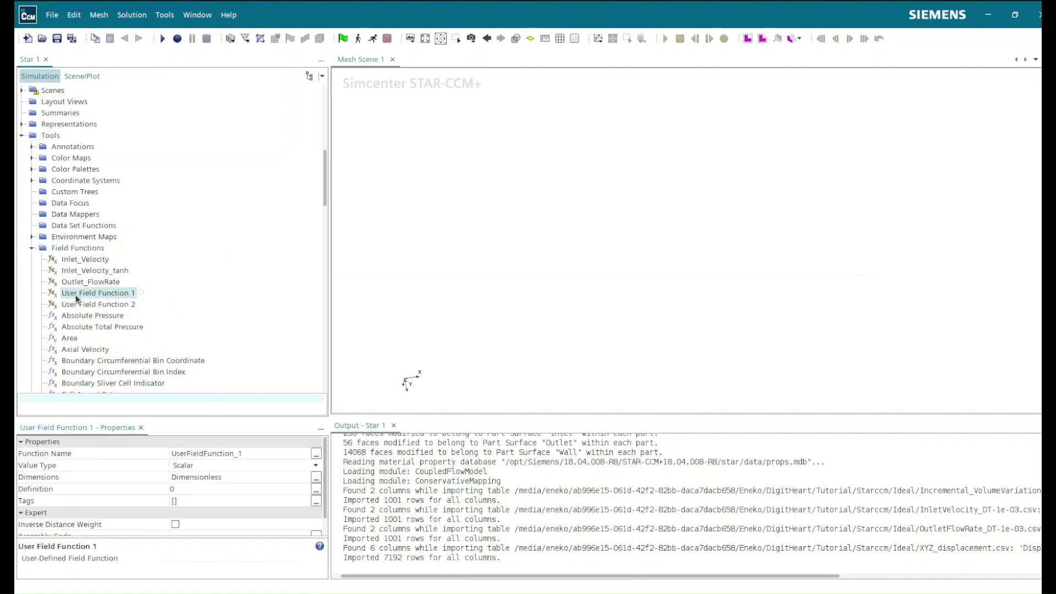
Rename the field function User Field Function 1 as Inlet_RadialCoordinate in the simulation tree.
click(222, 454)
click(222, 454)
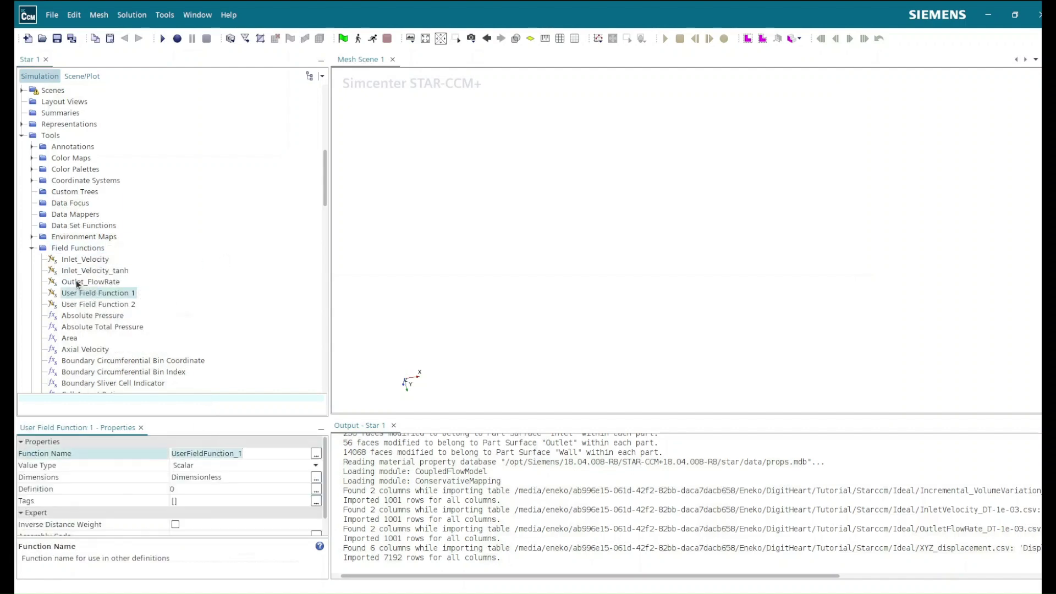
right_click(83, 295)
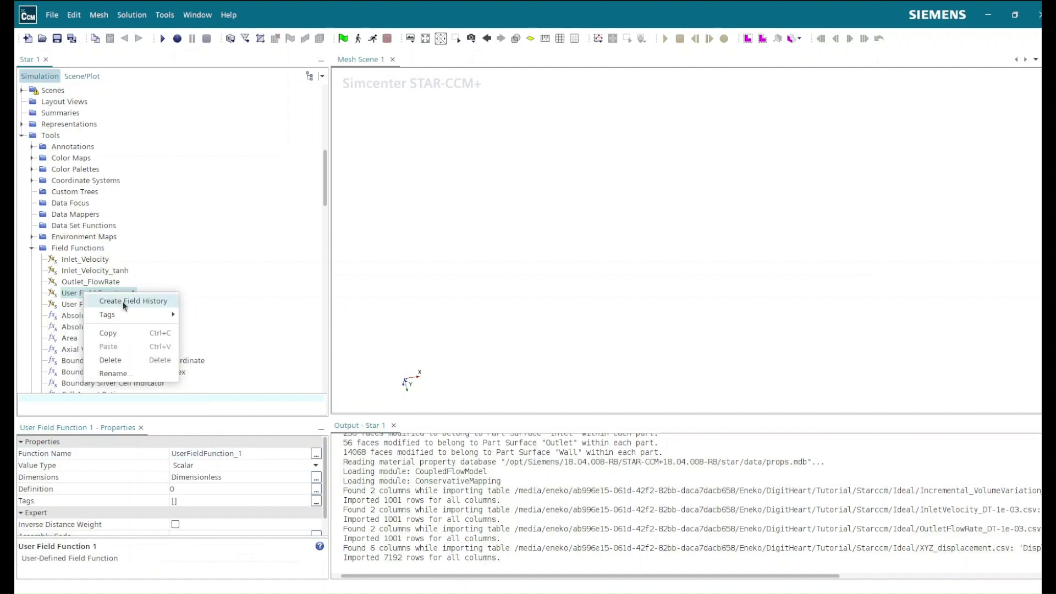
click(114, 373)
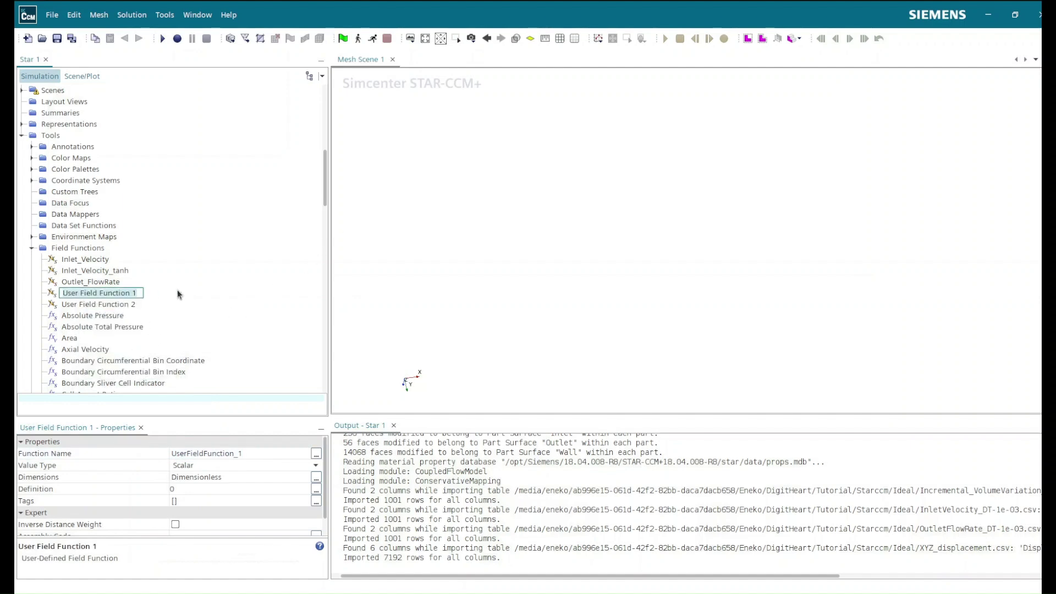
text(R)
text(Inlet)
text(_Radia)
text(lCoordinat)
text(e)
key(Return)
Copy the name Inlet_RadialCoordinate into the field function's Function Name property.
right_click(124, 297)
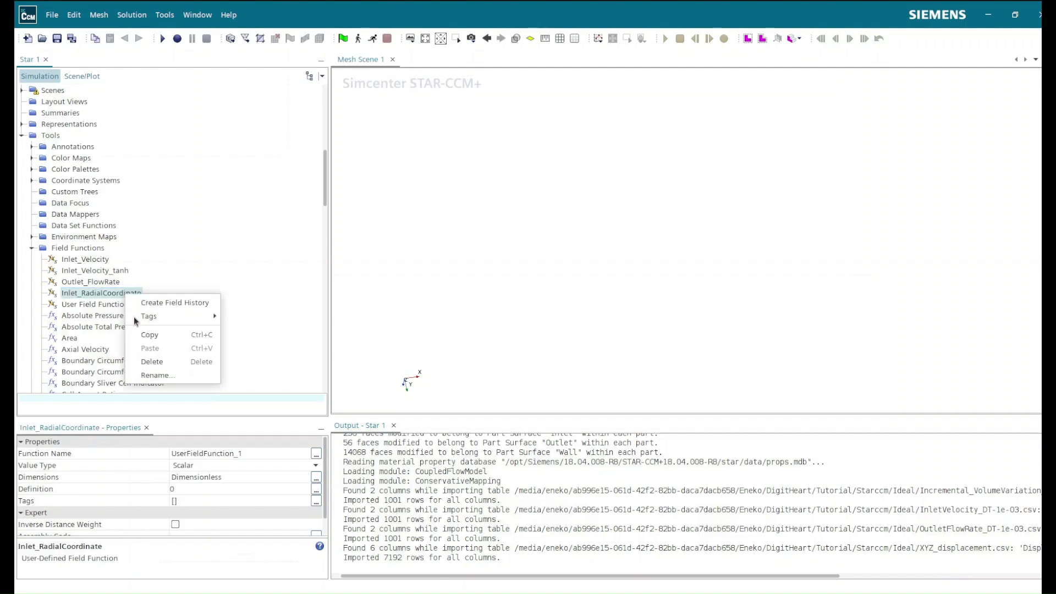
click(148, 372)
key(ctrl+c)
key(BackSpace)
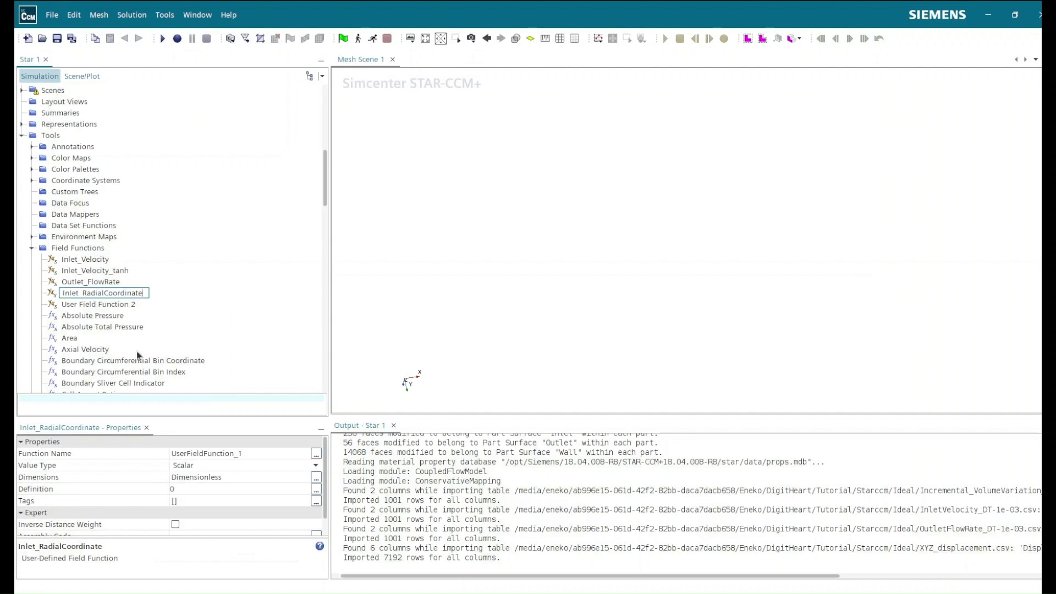
click(237, 453)
key(ctrl+a)
key(ctrl+v)
Set the dimensions of Inlet_RadialCoordinate to Length with an exponent of 1.
double_click(237, 476)
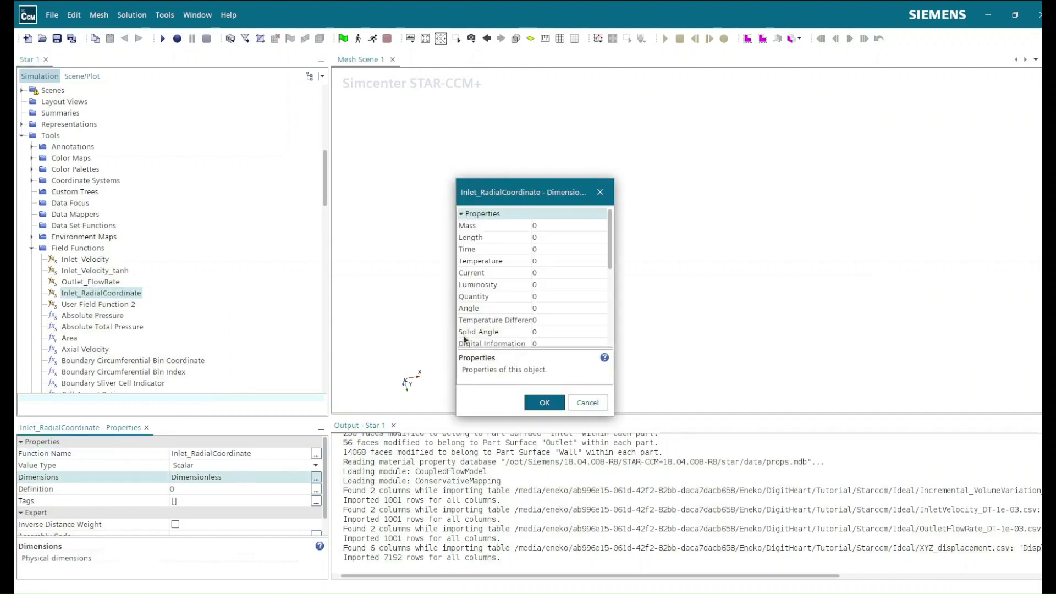
click(543, 237)
text(1)
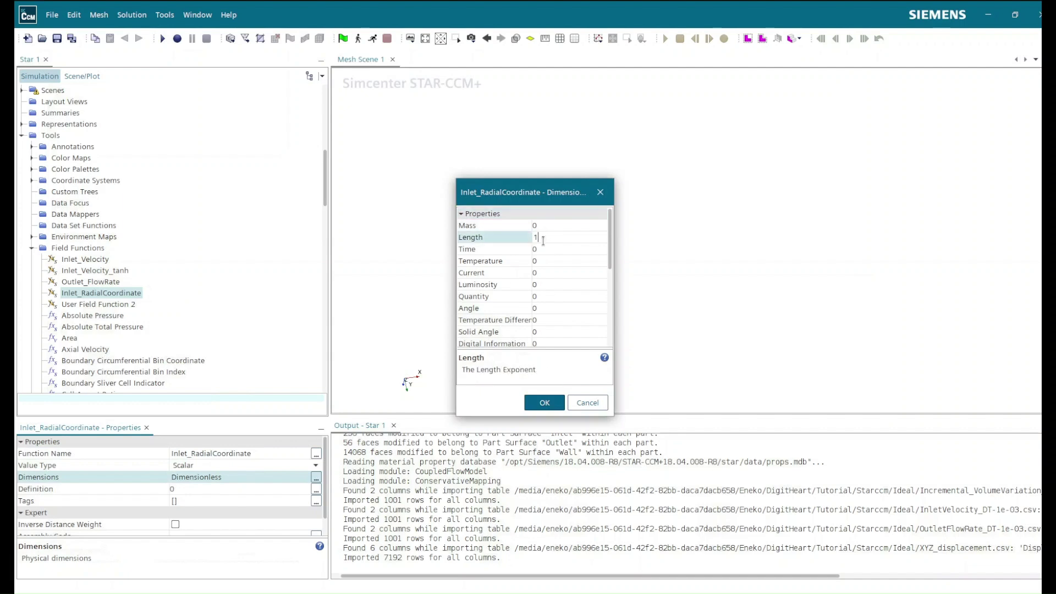
click(544, 403)
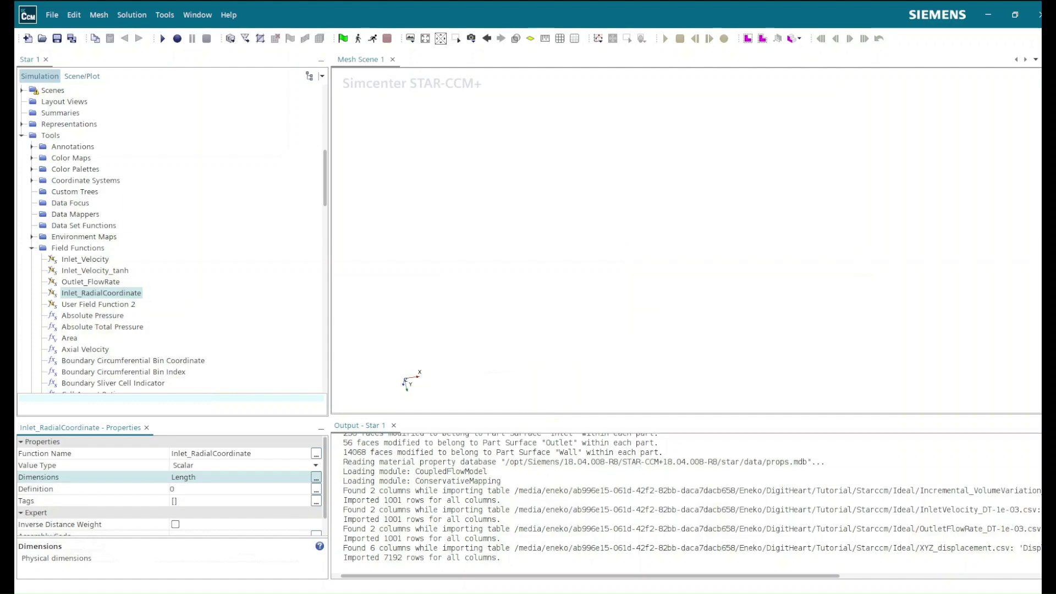
double_click(196, 480)
click(544, 402)
Try to define Inlet_RadialCoordinate as sqrt(pow($${Position}[0]+${C_inlet},2)+pow($${Position}[2],2)) and review the expression in the definition editor.
click(239, 488)
text(sqrt(pow($${Position}[0]+${C_inlet},2)+pow($${Position}[2],2)))
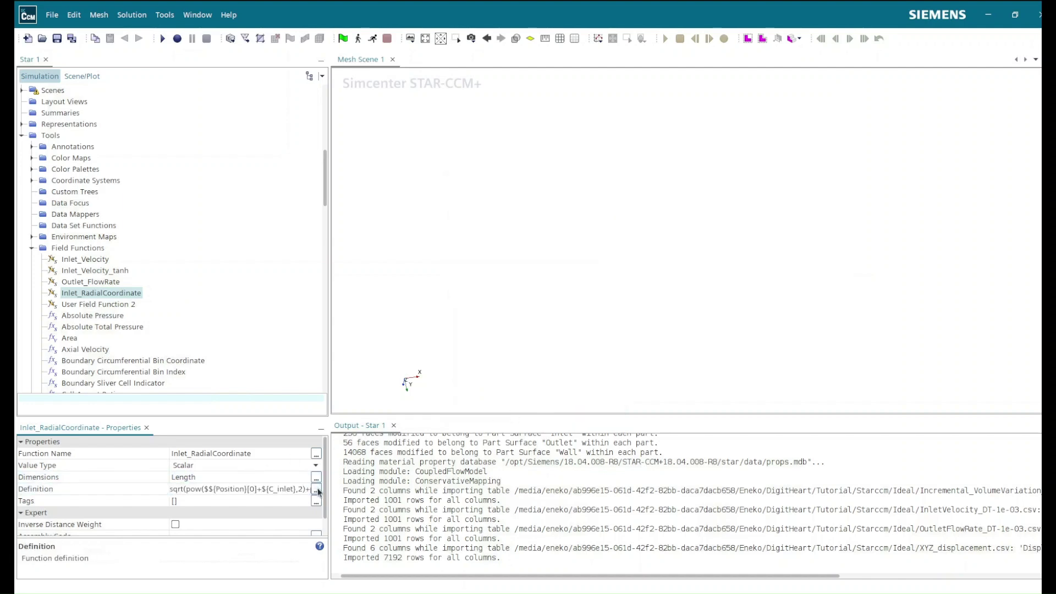
click(316, 489)
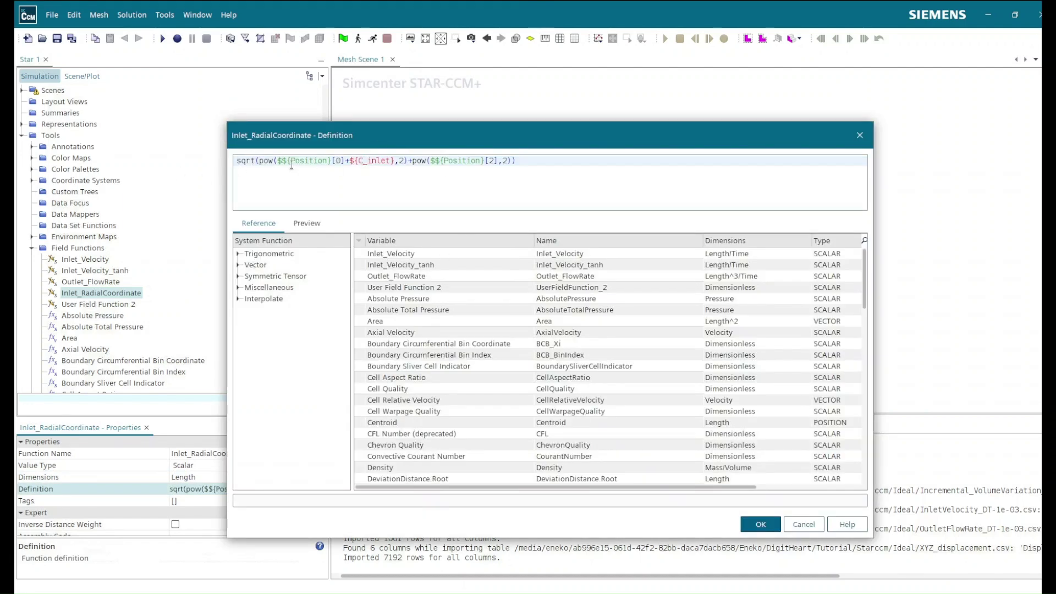
drag(297, 163, 521, 161)
click(350, 161)
click(761, 524)
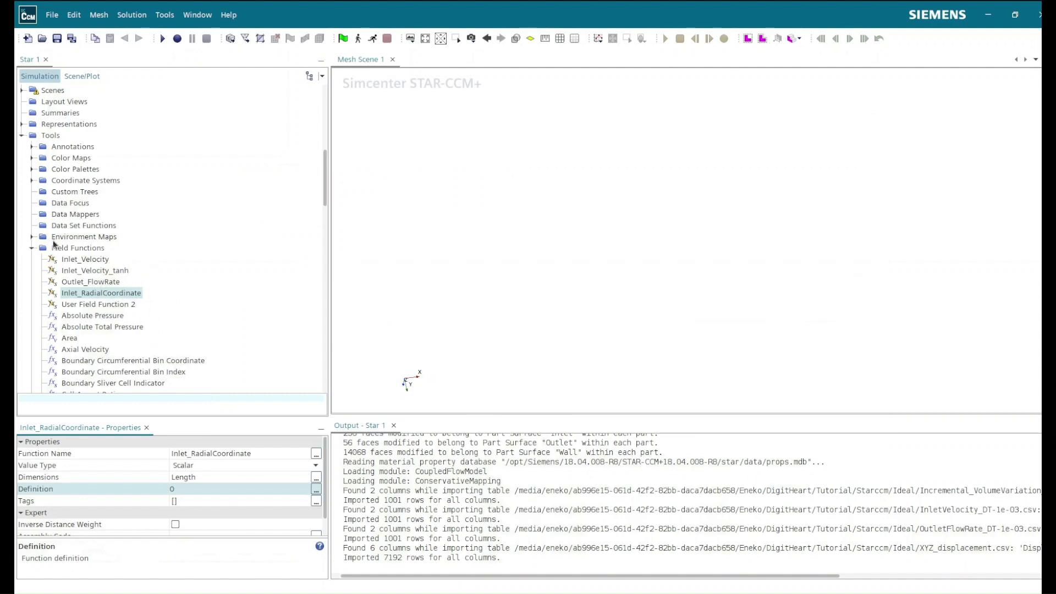
Create a new scalar global parameter and name it C_Inlet.
click(31, 248)
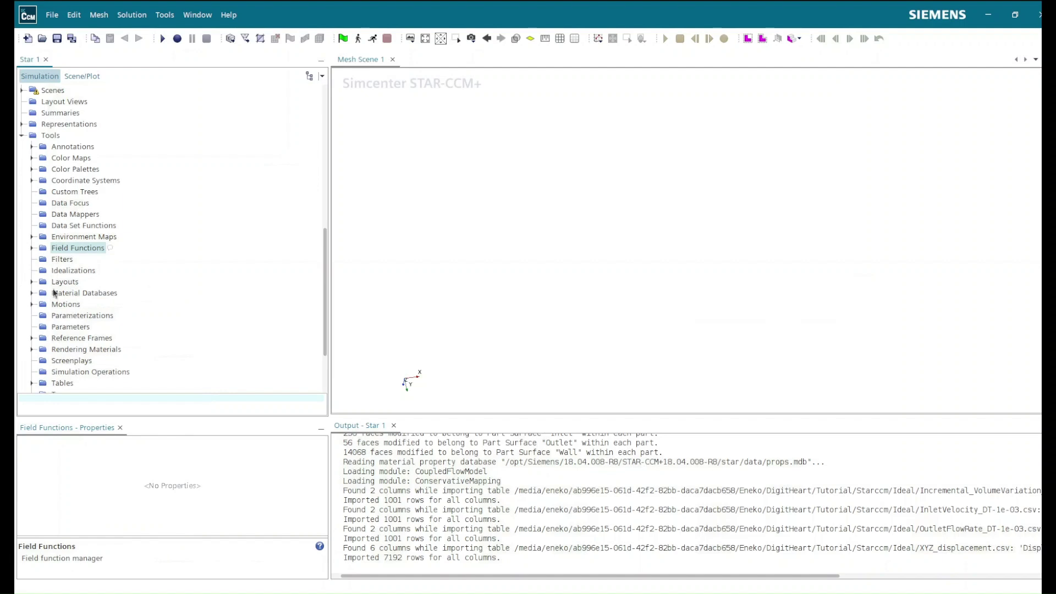
click(68, 329)
right_click(68, 328)
mouse_move(104, 338)
click(175, 339)
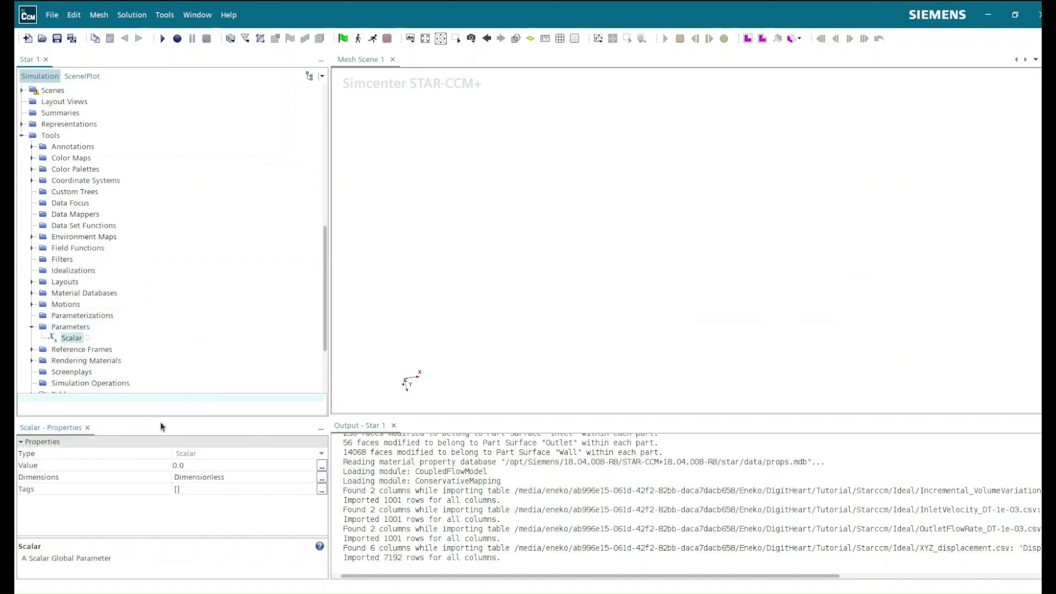
right_click(78, 339)
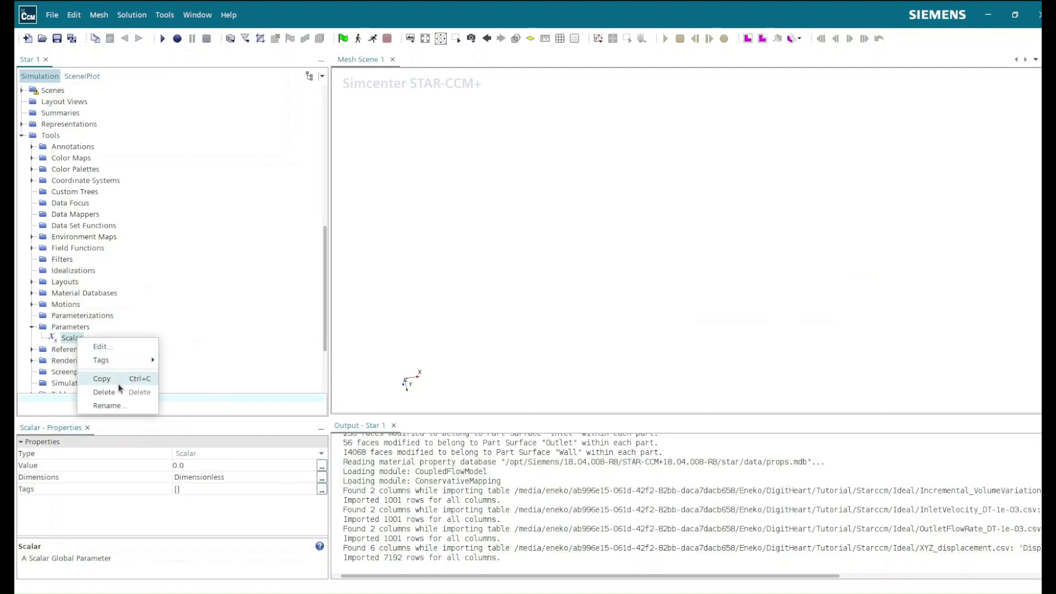
click(108, 406)
text(C)
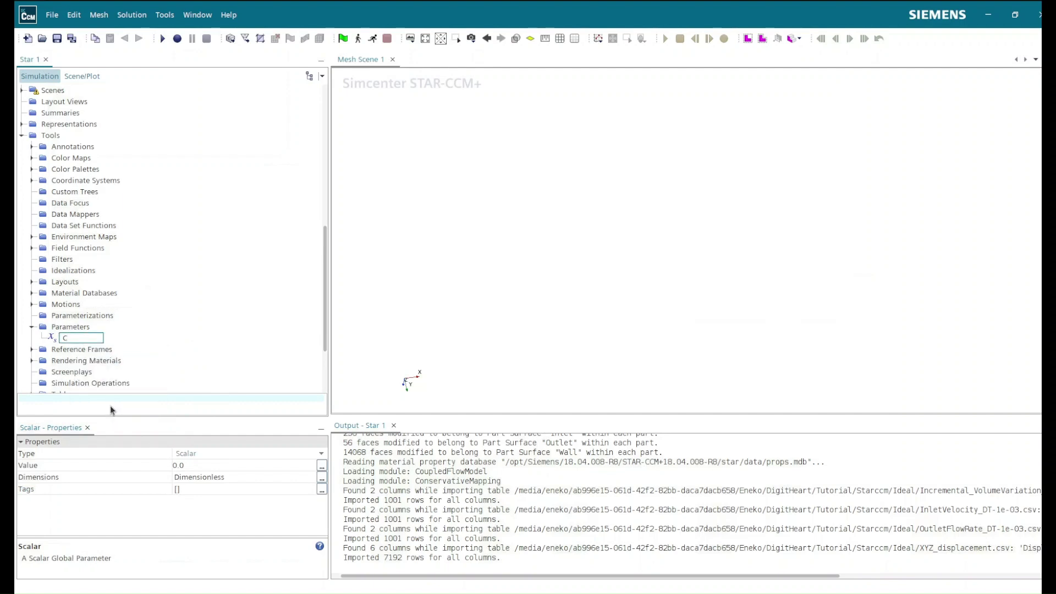
text( IN)
key(BackSpace)
text(nlet)
key(Return)
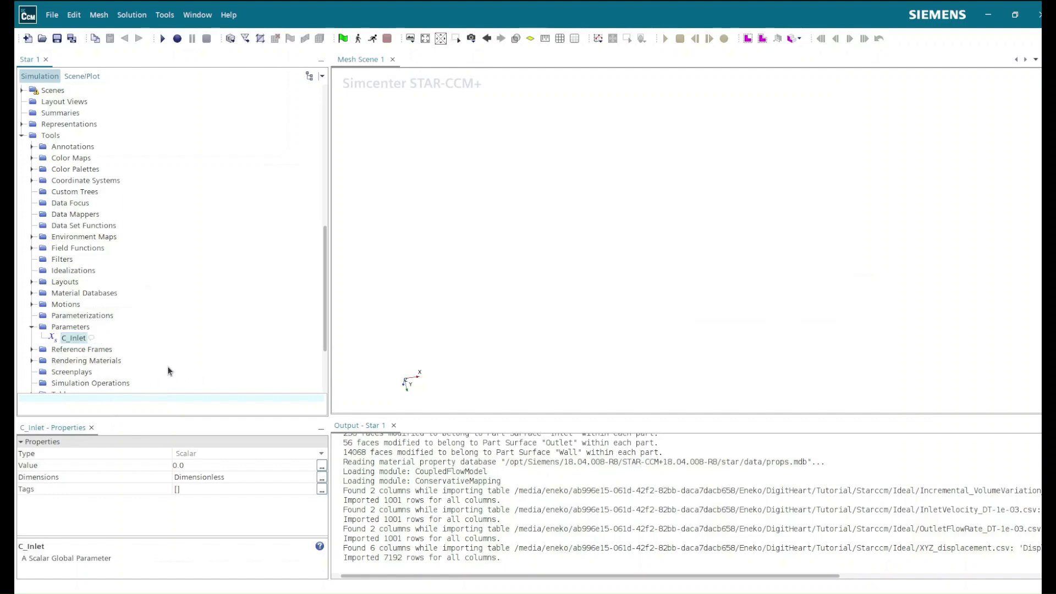
Set the C_Inlet parameter's value to 0.006 and its dimensions to Length with an exponent of 1.
click(190, 465)
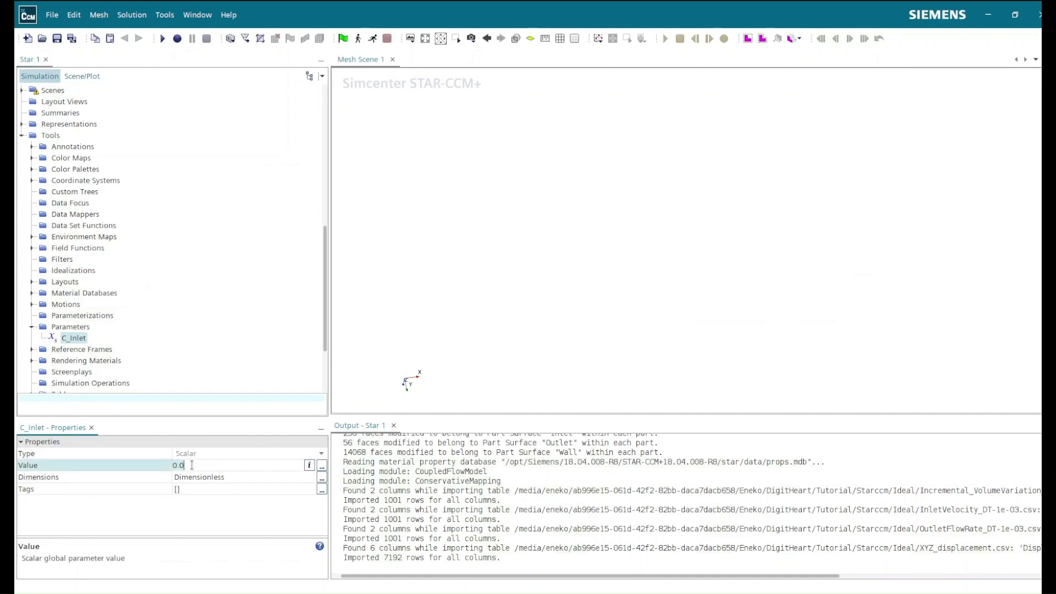
text(00)
key(Return)
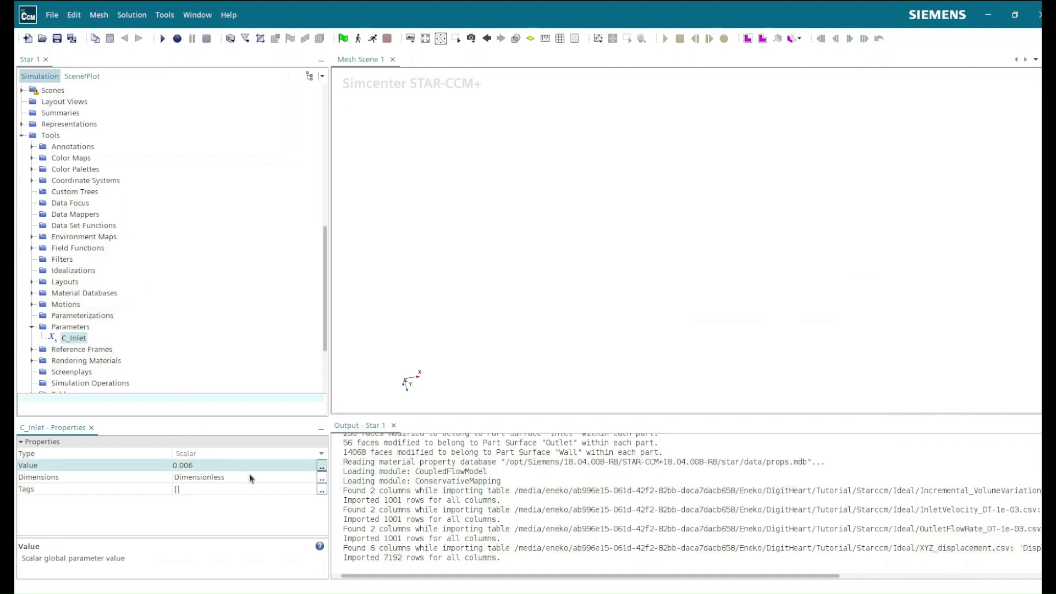
double_click(245, 481)
click(542, 237)
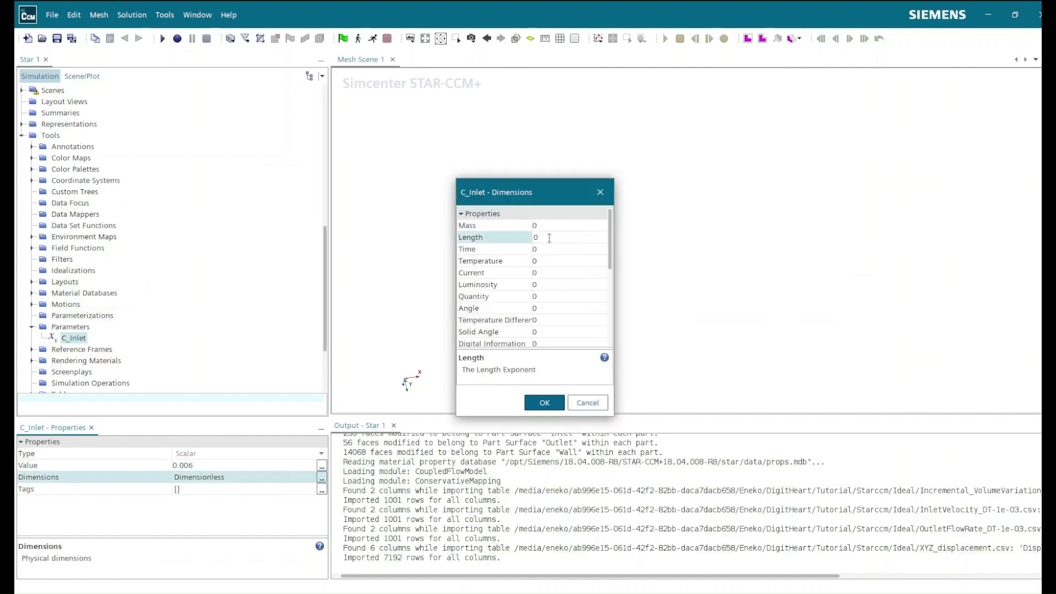
text(1)
click(541, 403)
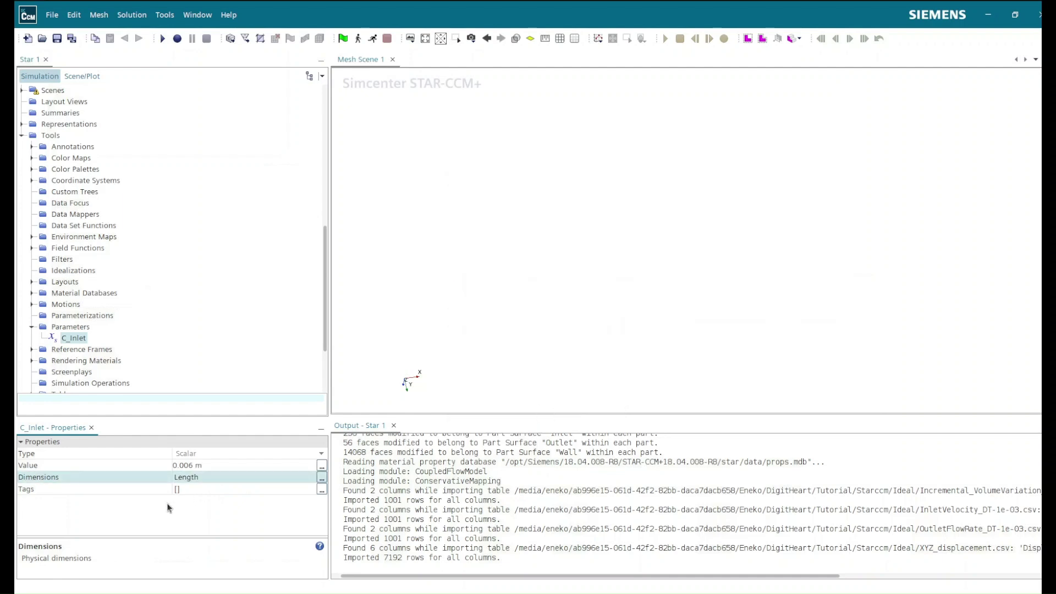
Create a second scalar global parameter with value 0.012 and dimensions of Length with an exponent of 1.
right_click(72, 327)
mouse_move(115, 333)
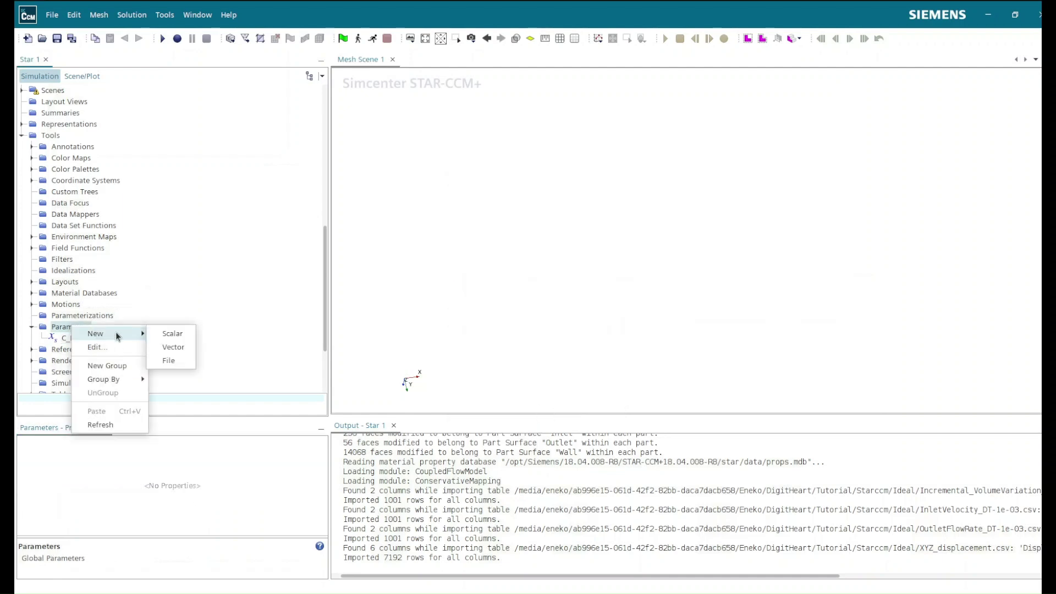
click(172, 334)
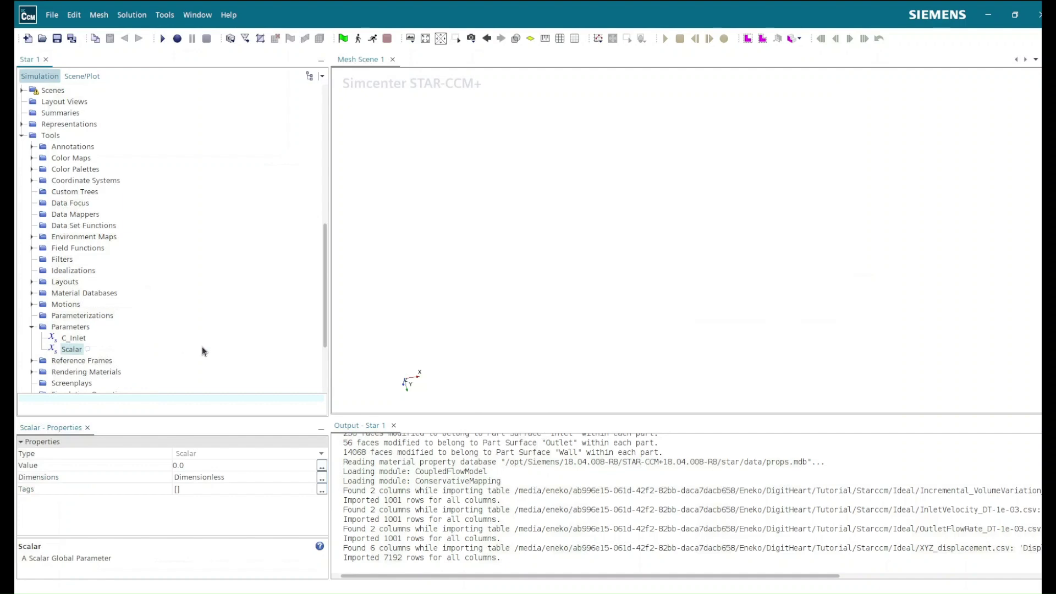
click(181, 465)
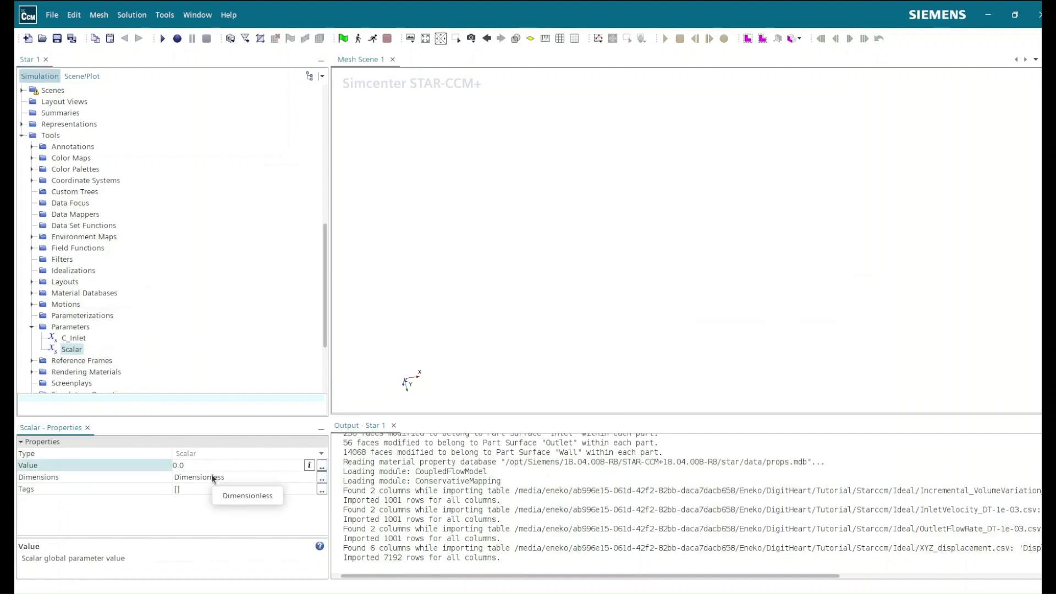
text(12)
double_click(216, 481)
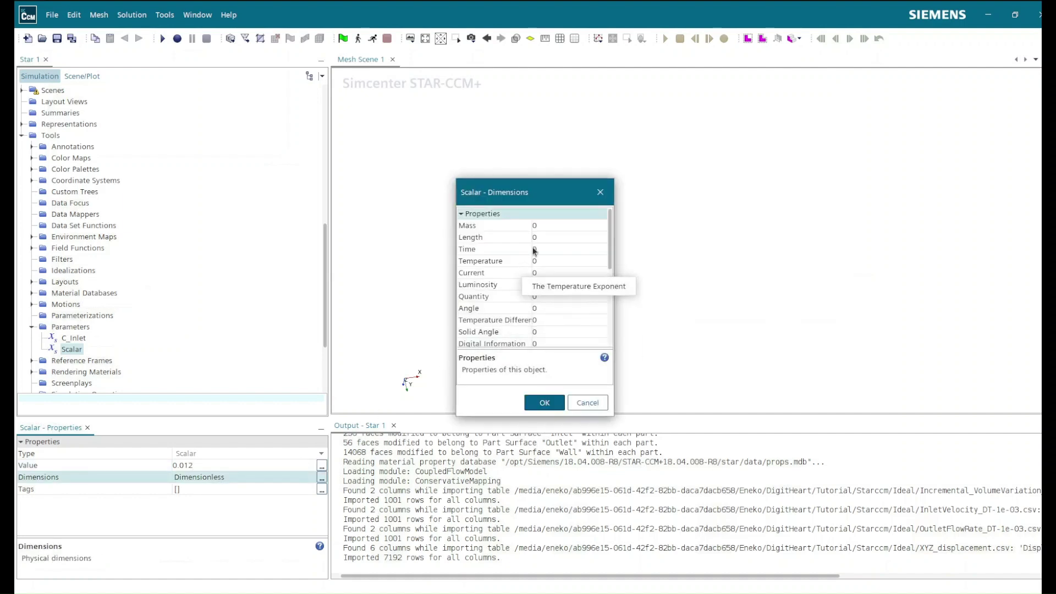
click(544, 236)
text(1)
click(544, 402)
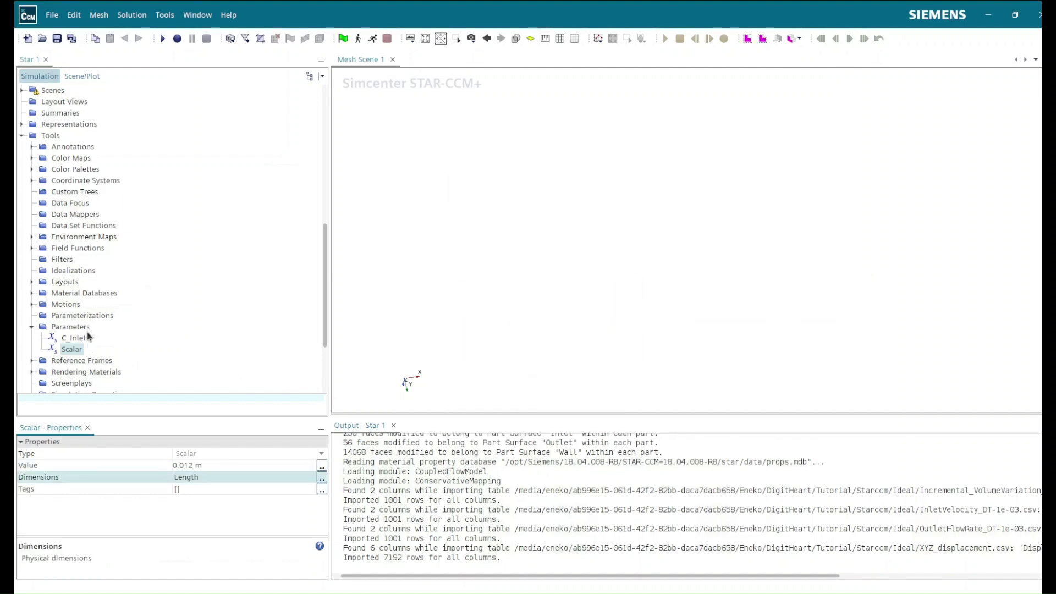
Rename the new 0.012 m scalar parameter as R_Inlet.
right_click(72, 354)
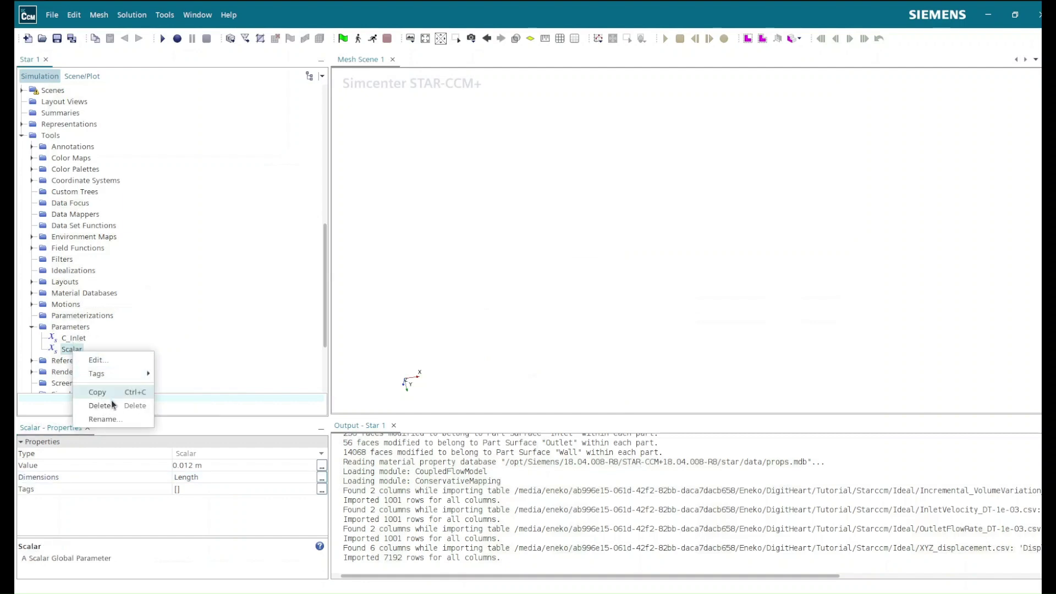
click(105, 424)
text(R)
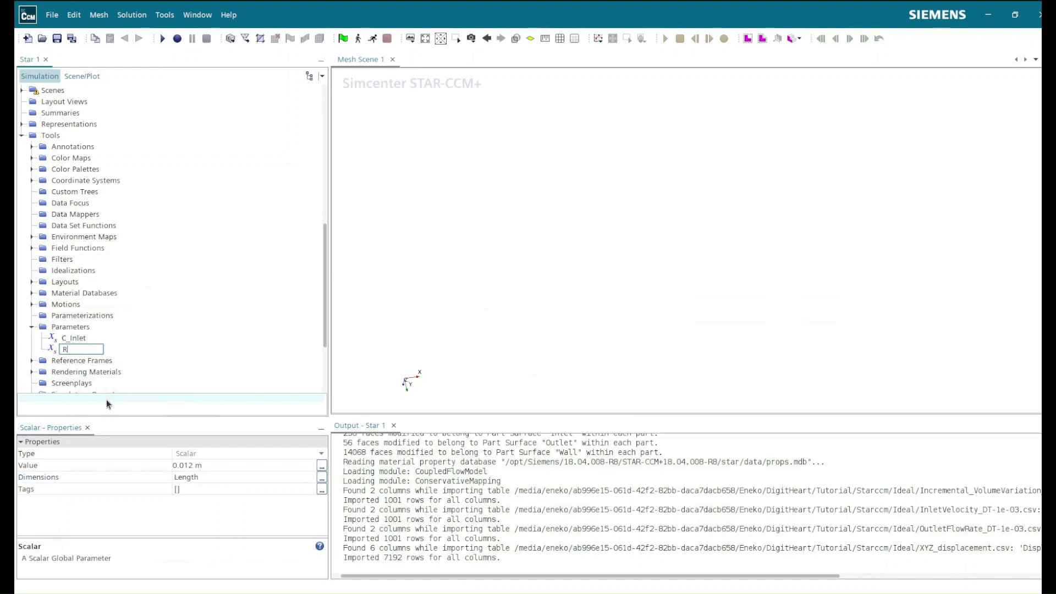
text(_Inlet)
key(Return)
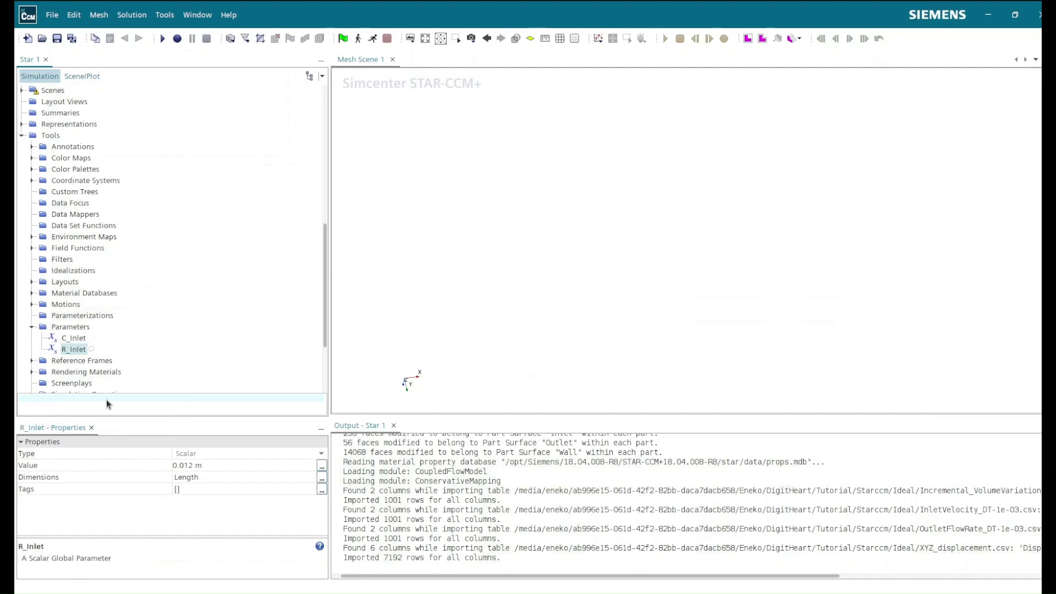
Define the Inlet_RadialCoordinate field function as sqrt(pow($${Position}[0]+${C_Inlet},2)+pow($${Position}[2],2)).
click(31, 248)
scroll(83, 137, up, 1)
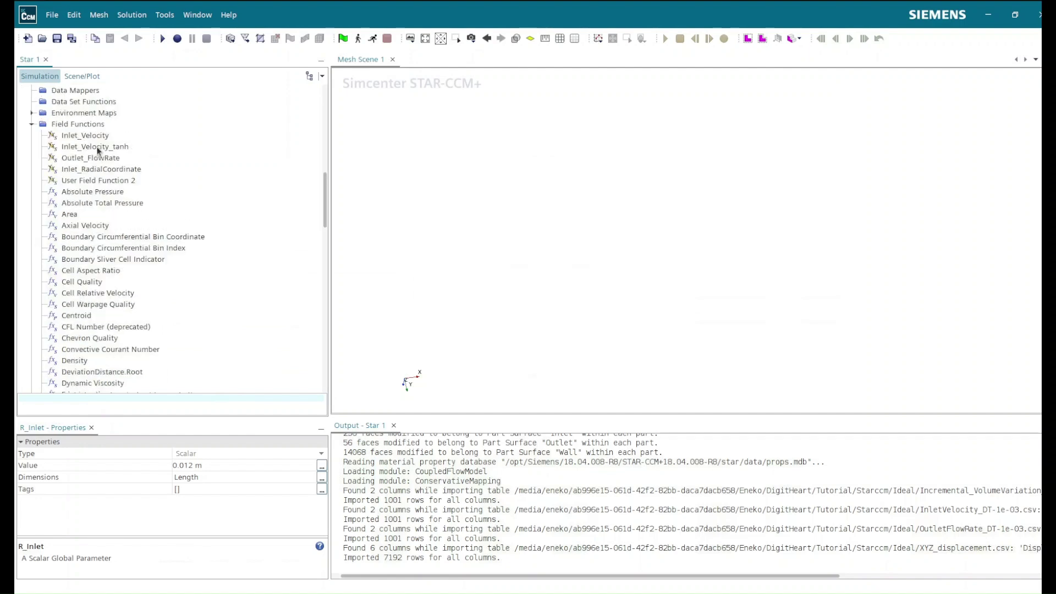
click(94, 170)
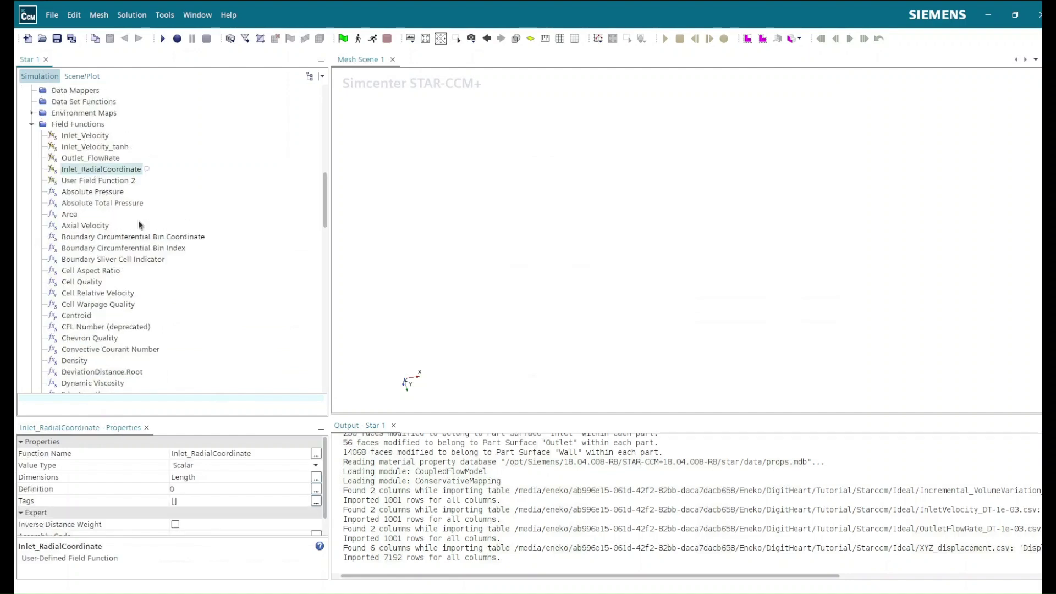
click(317, 490)
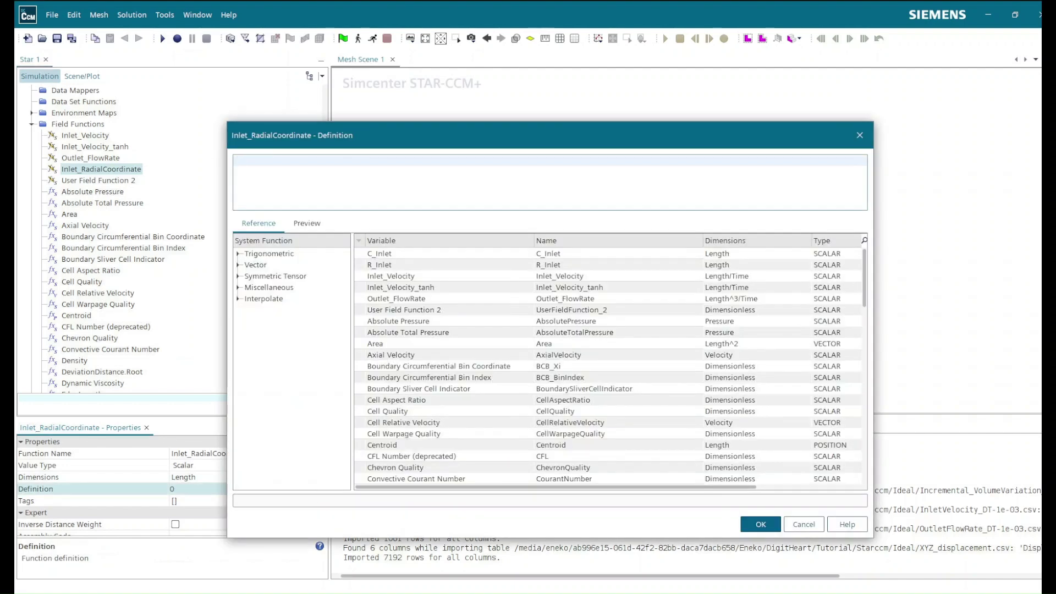
text(sqrt(pow($${Position}[0]+${C_Inlet},2)+pow($${Position}[2],2)))
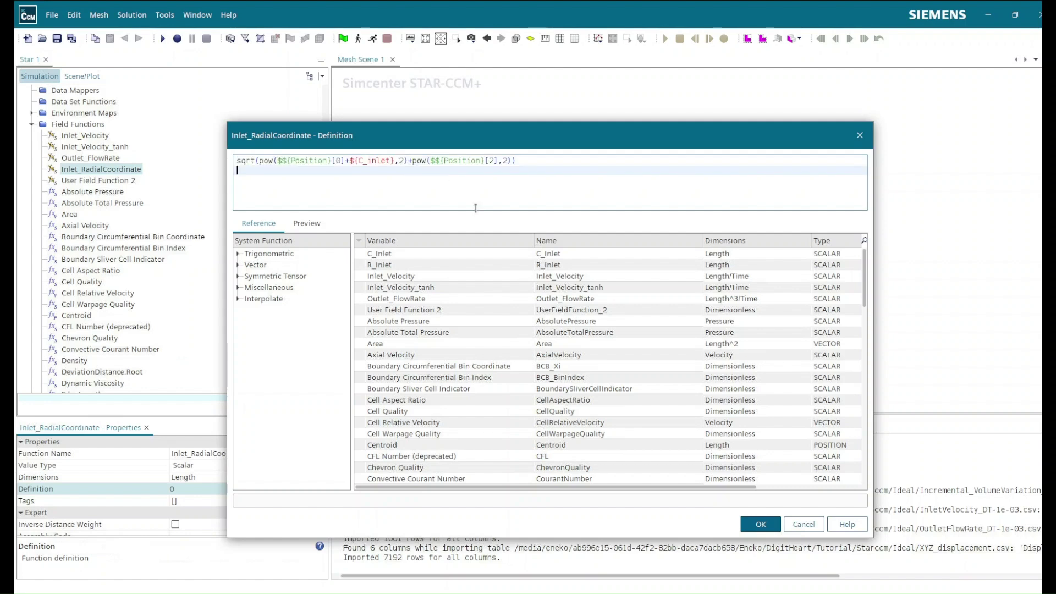
click(371, 161)
key(BackSpace)
text(I)
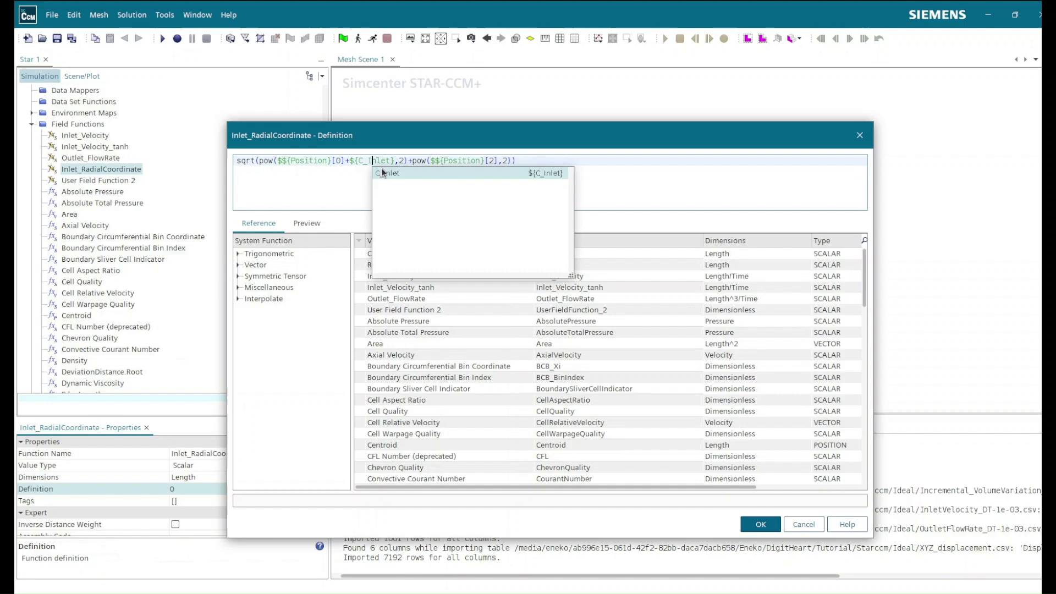
click(660, 171)
click(749, 526)
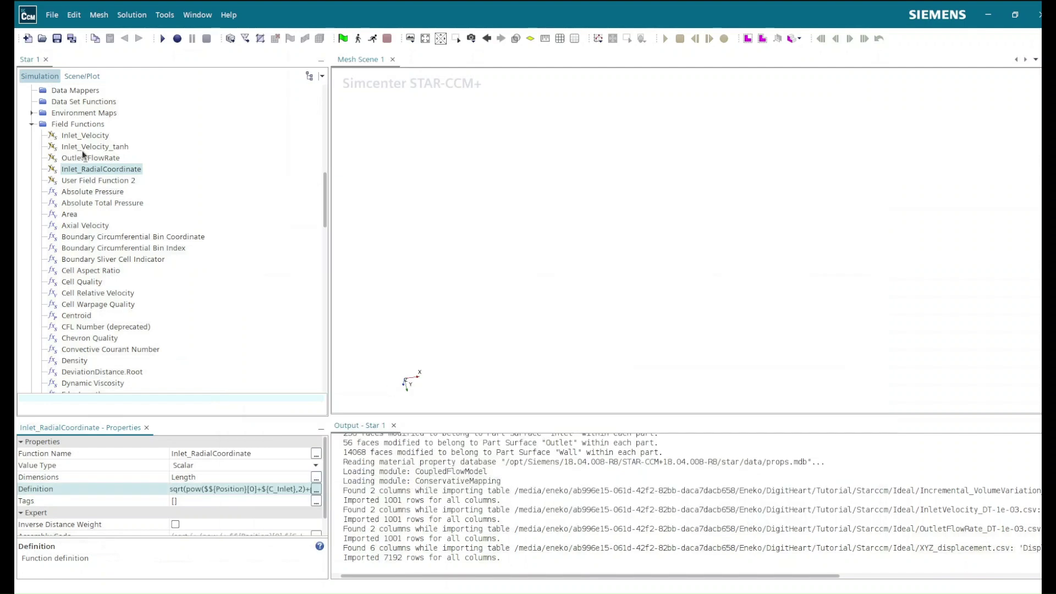
Review the definition of the Inlet_Velocity_tanh field function without changing it.
click(99, 148)
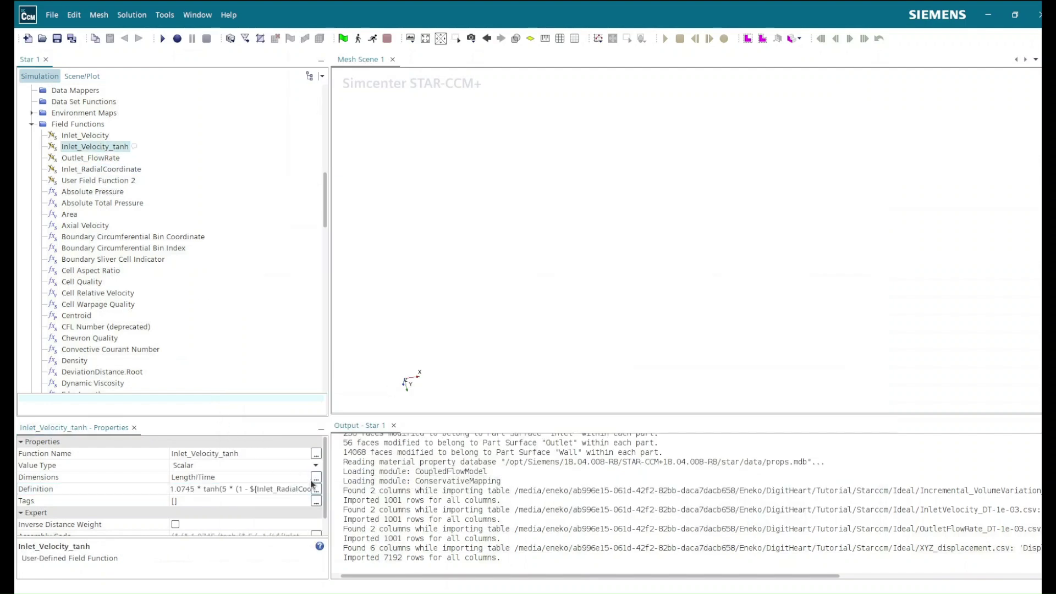
click(316, 489)
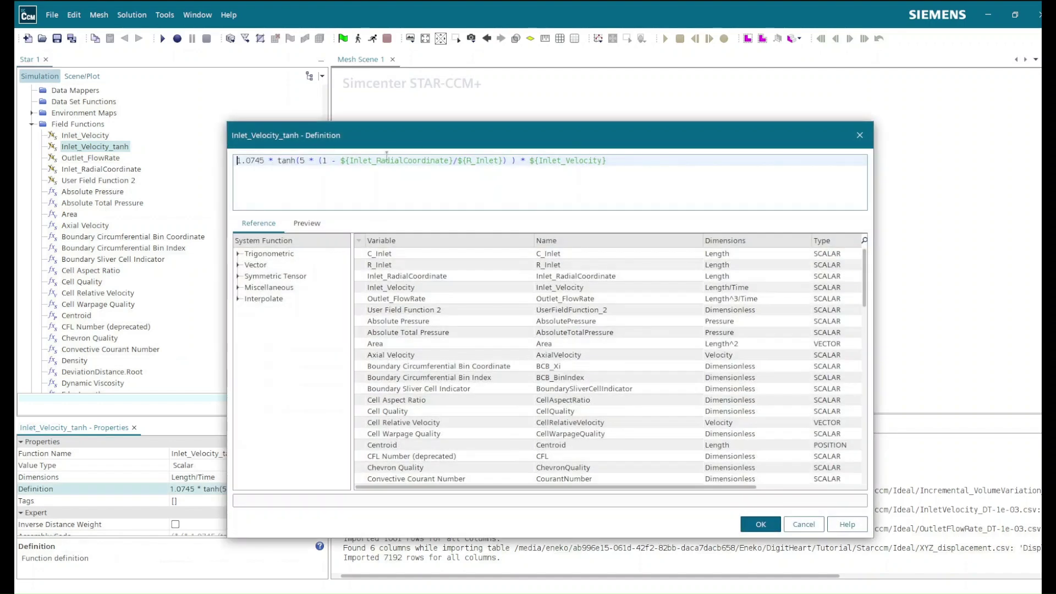
click(760, 524)
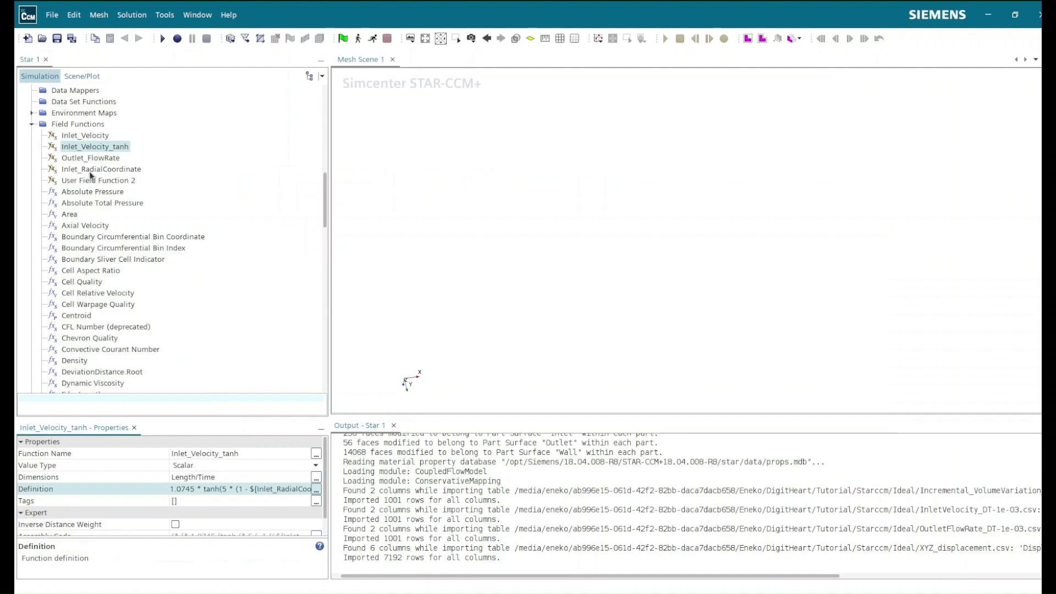
click(88, 147)
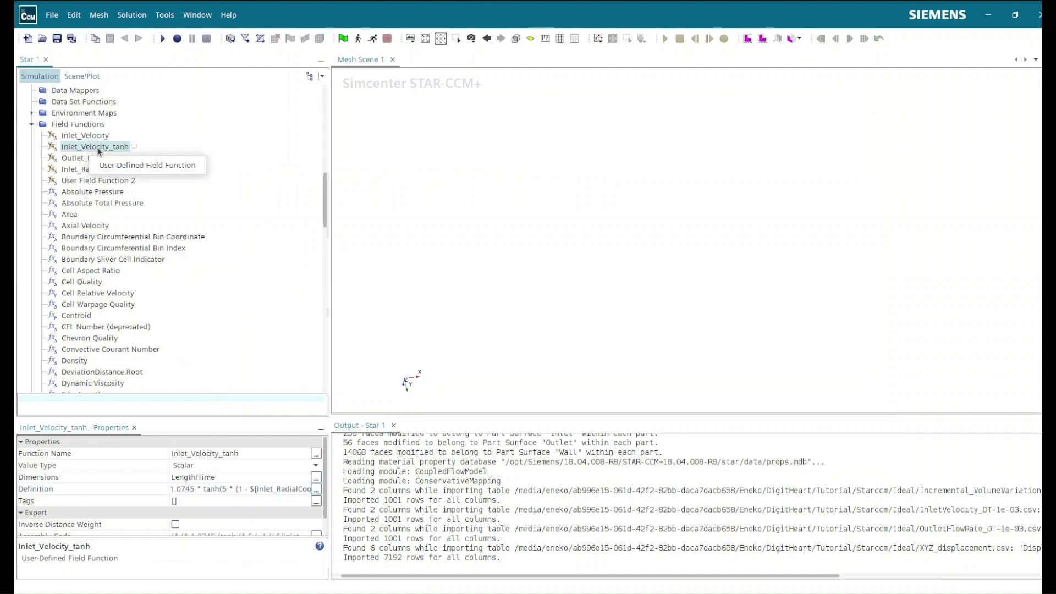
Rename User Field Function 2 as Outlet_MassFlowRate and set its function name to Outlet_MassFlowRate as well.
right_click(79, 181)
click(107, 262)
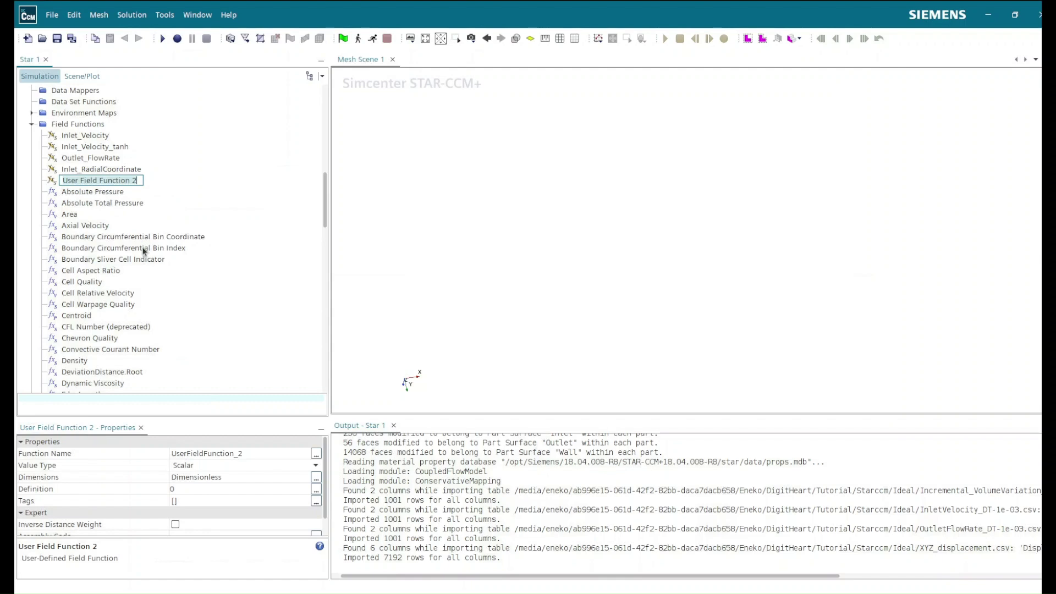
text(Outlet_MassFlowRate)
key(Return)
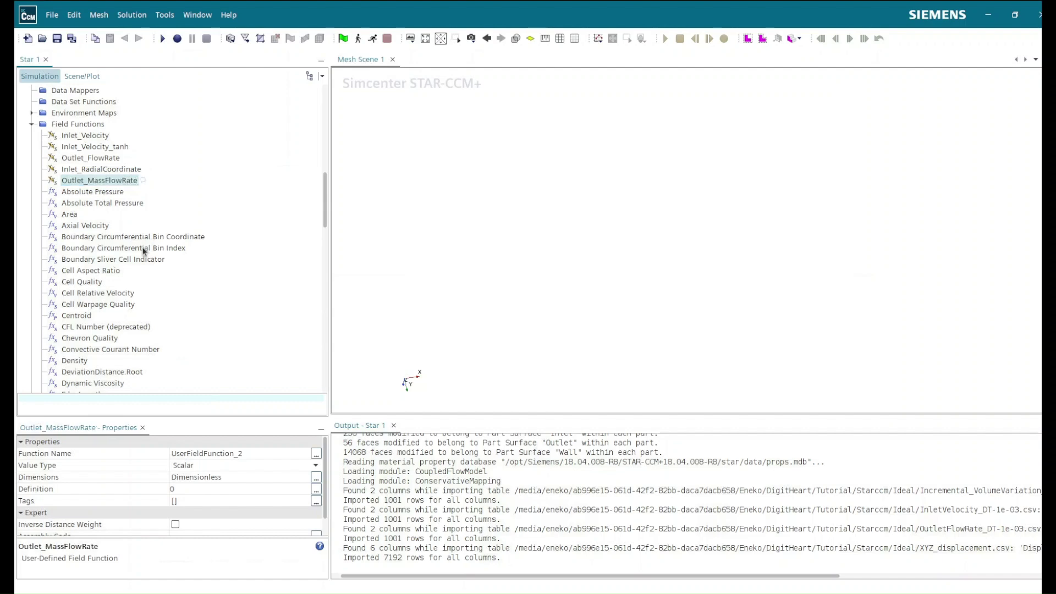
click(237, 452)
key(ctrl+a)
text(Outlet)
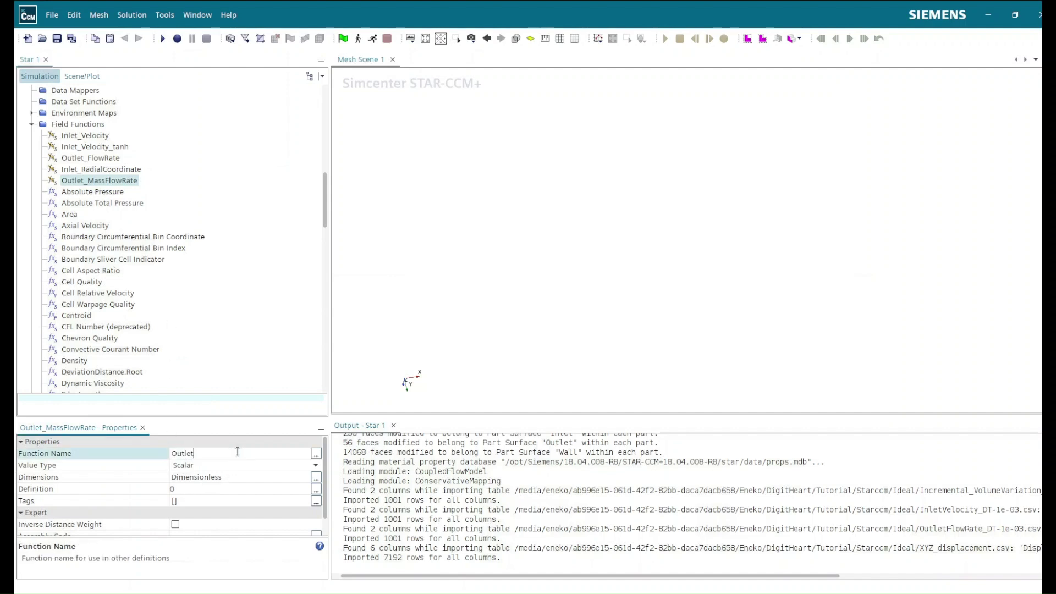
text(_MassFlowRate)
key(Return)
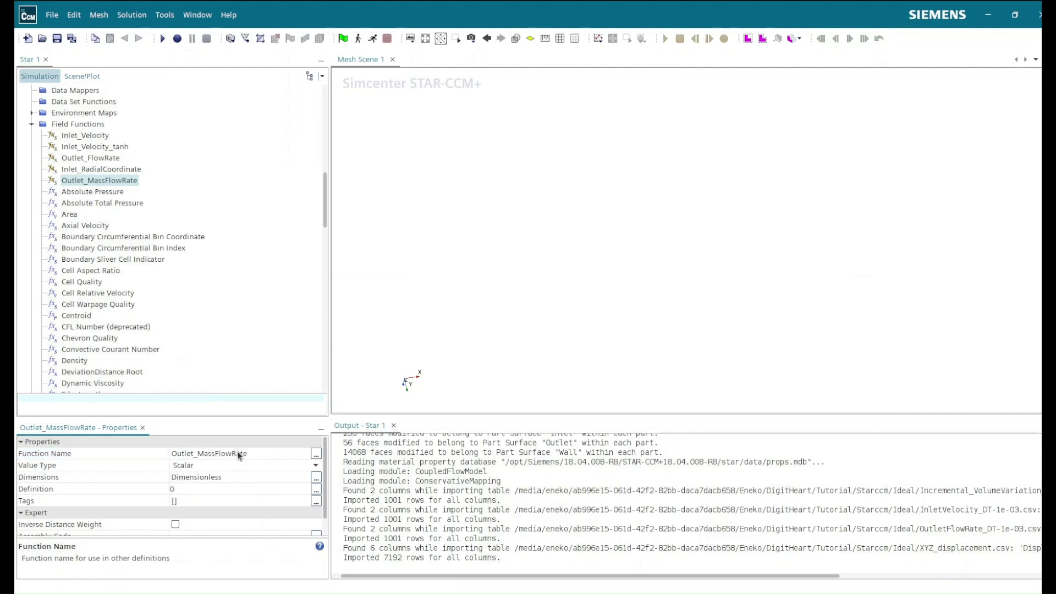
Set the Outlet_MassFlowRate dimensions to a Mass exponent of 1 and a Time exponent of -1.
double_click(239, 474)
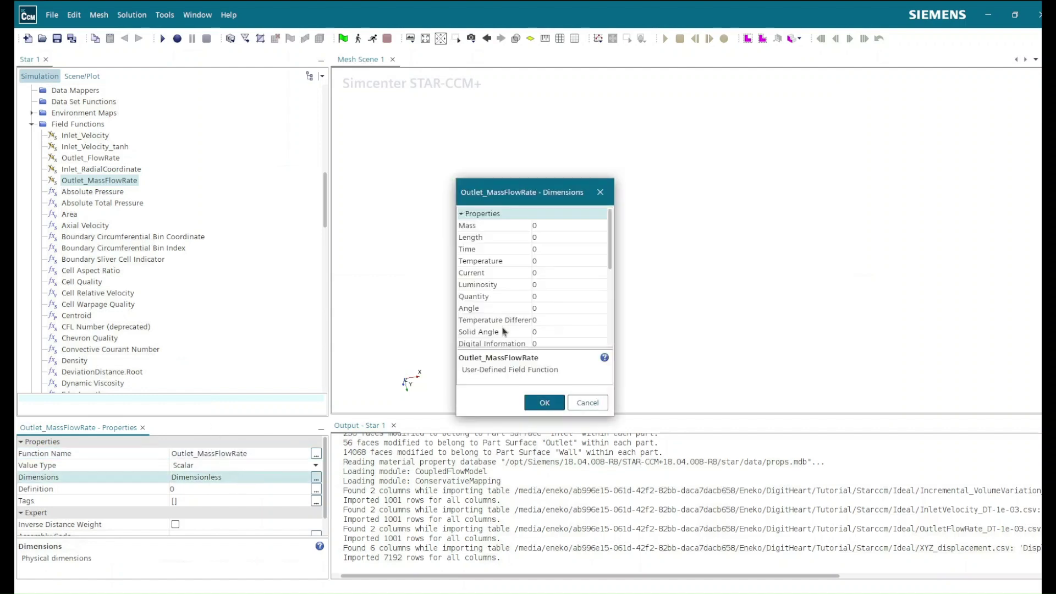
click(540, 226)
text(1)
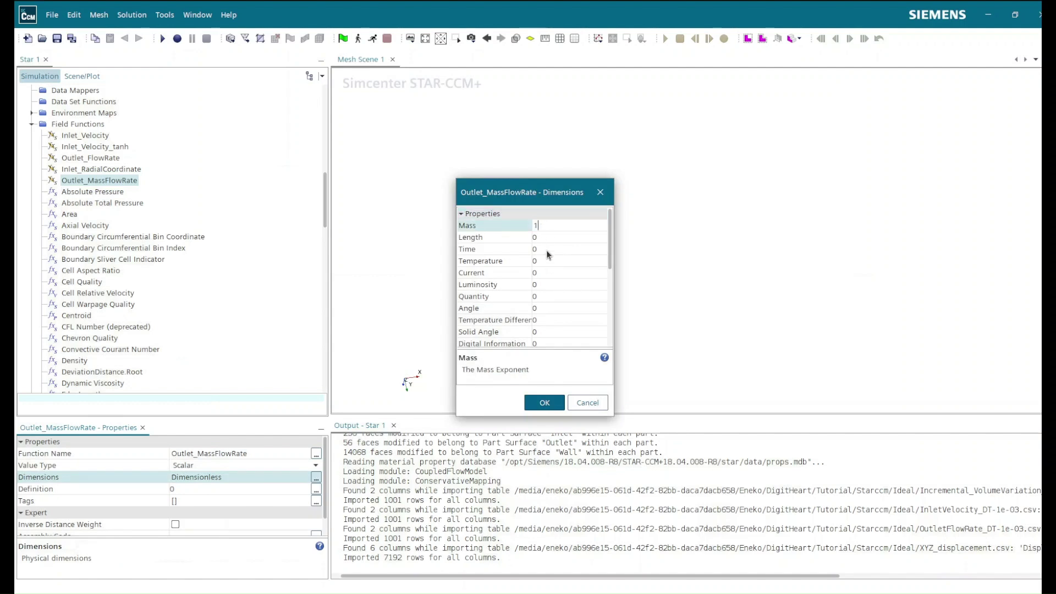
click(545, 248)
key(Up)
text(-)
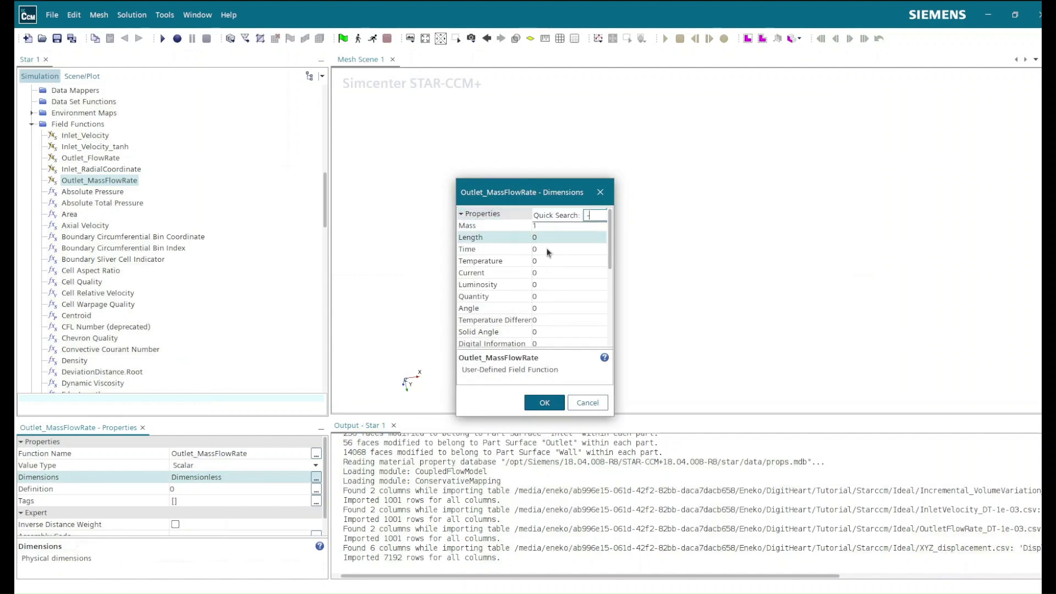
click(542, 252)
click(547, 263)
click(547, 252)
text(-1)
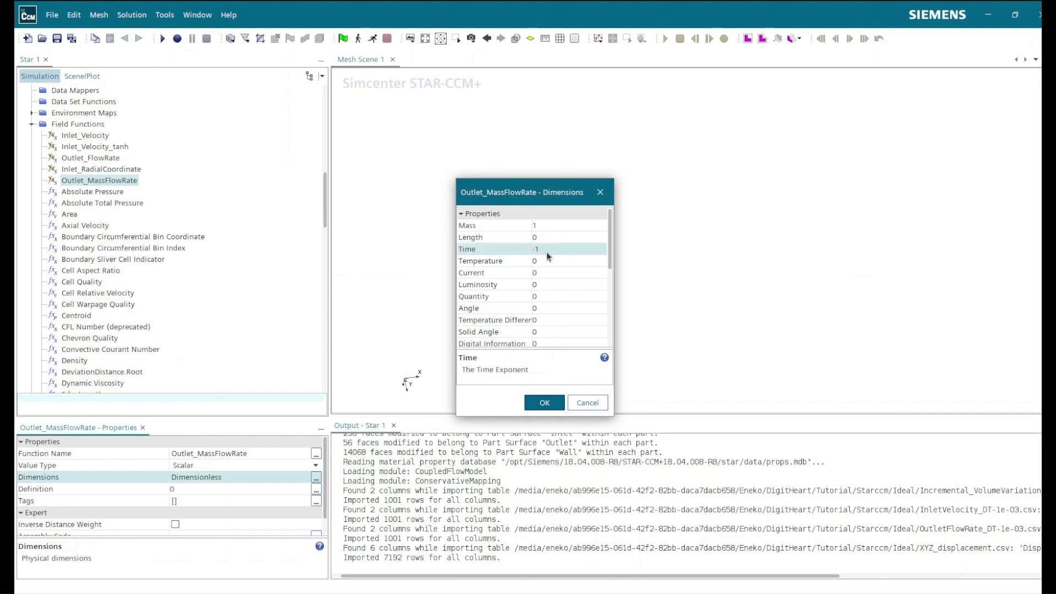
click(544, 402)
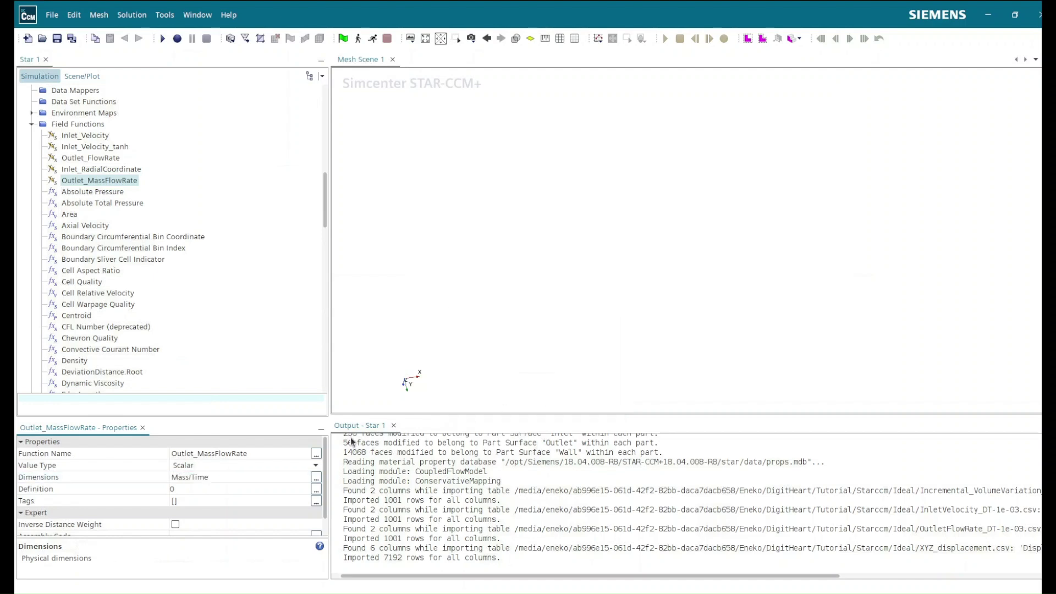
Define the Outlet_MassFlowRate field function as ${Outlet_FlowRate}*${Density}.
click(316, 489)
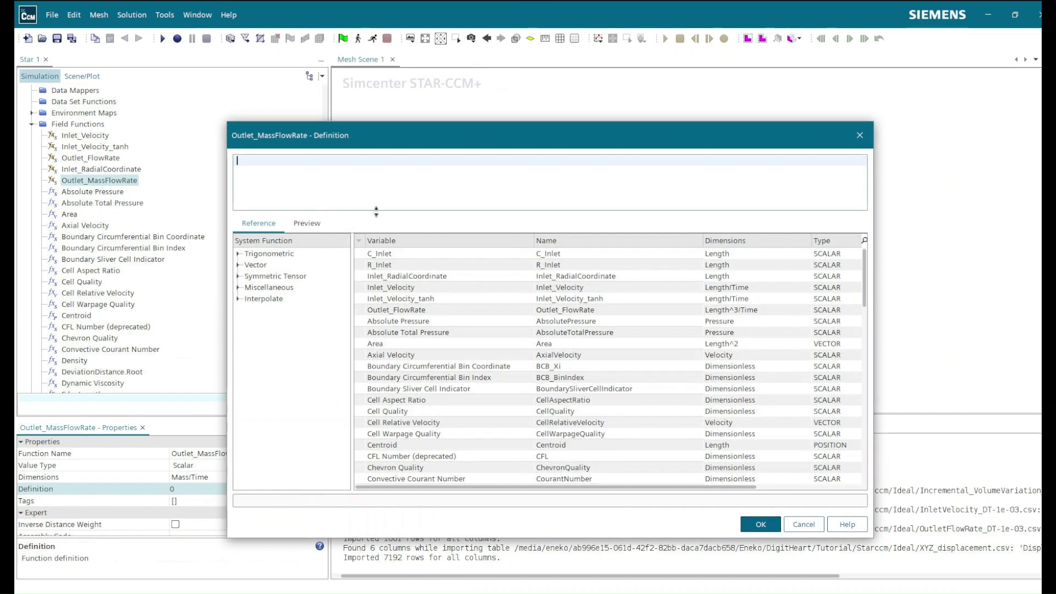
text(Outl)
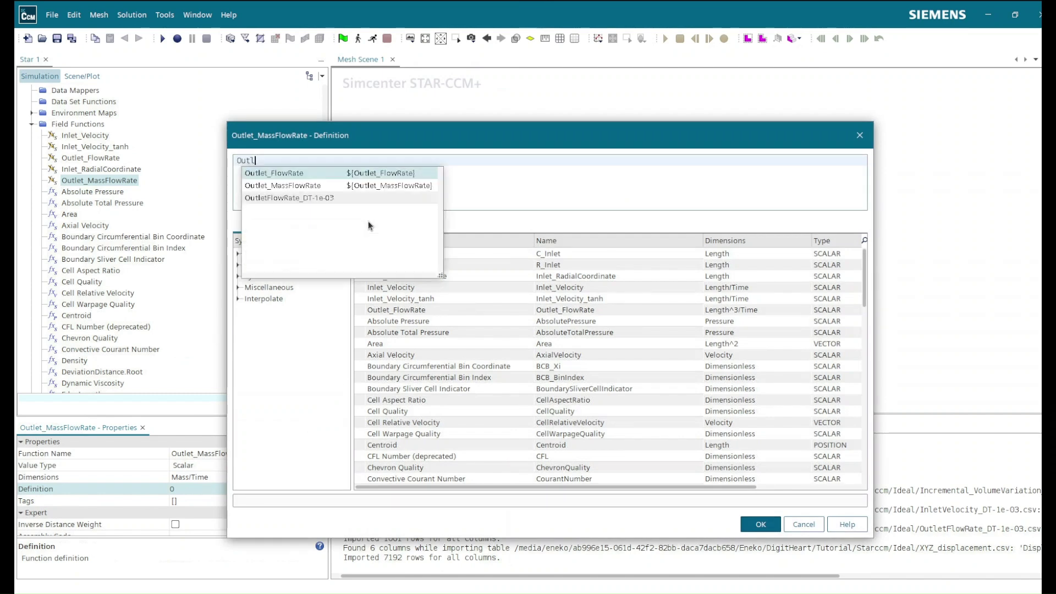
click(322, 175)
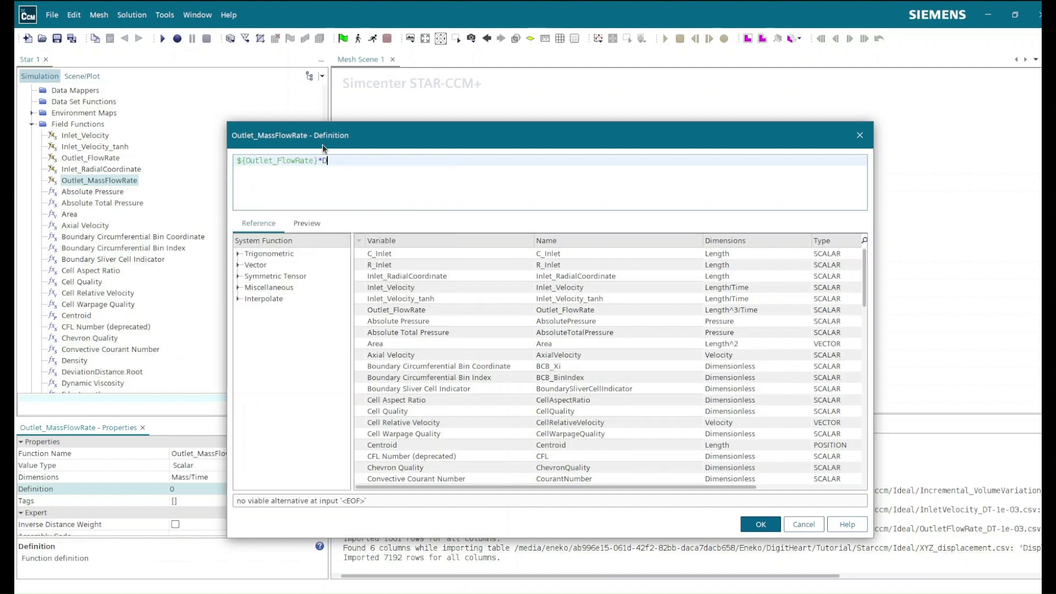
text(i)
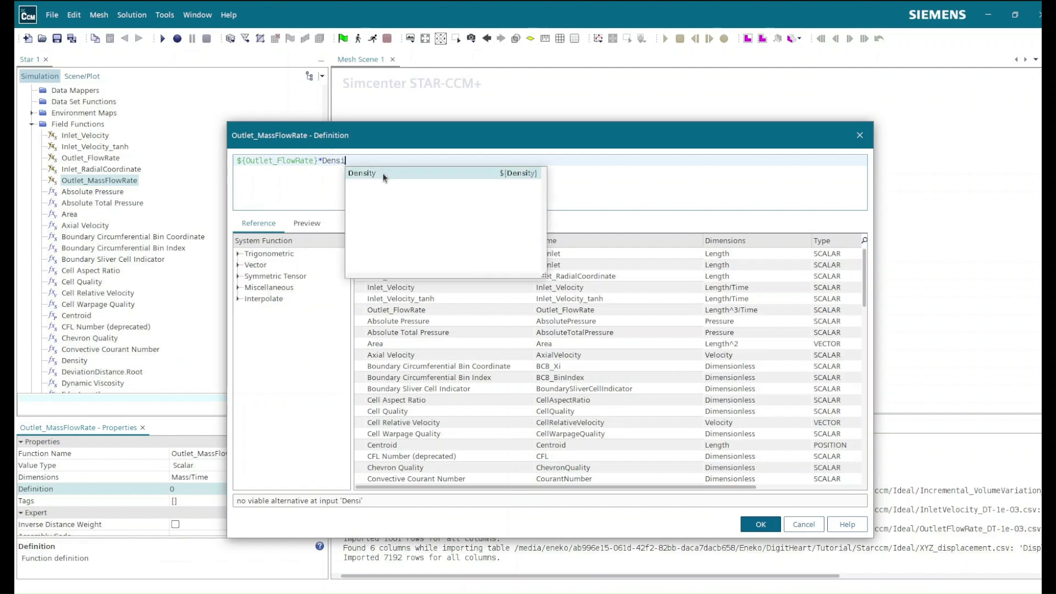
click(386, 173)
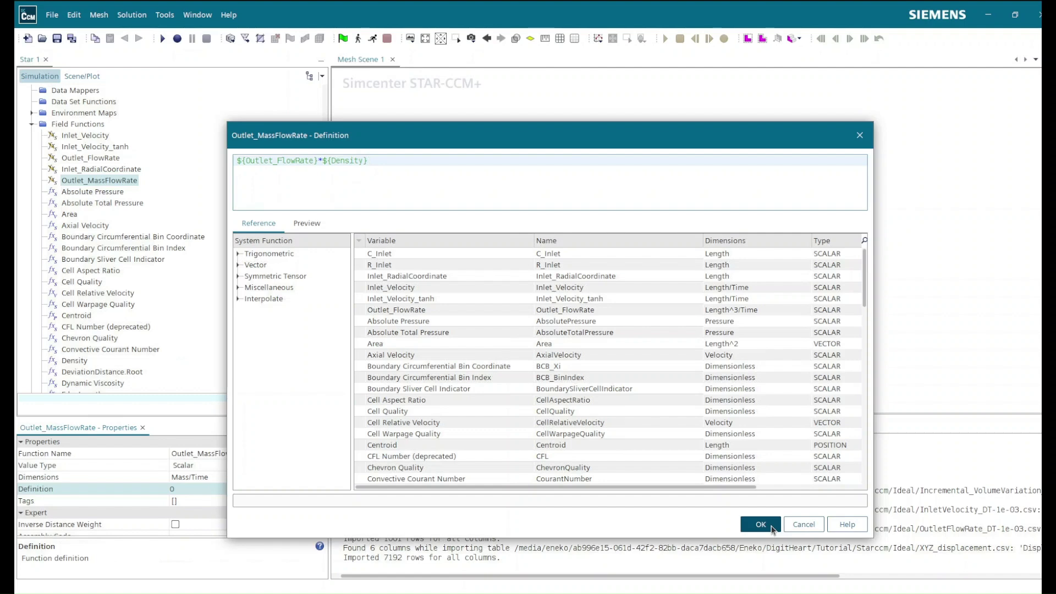
click(760, 524)
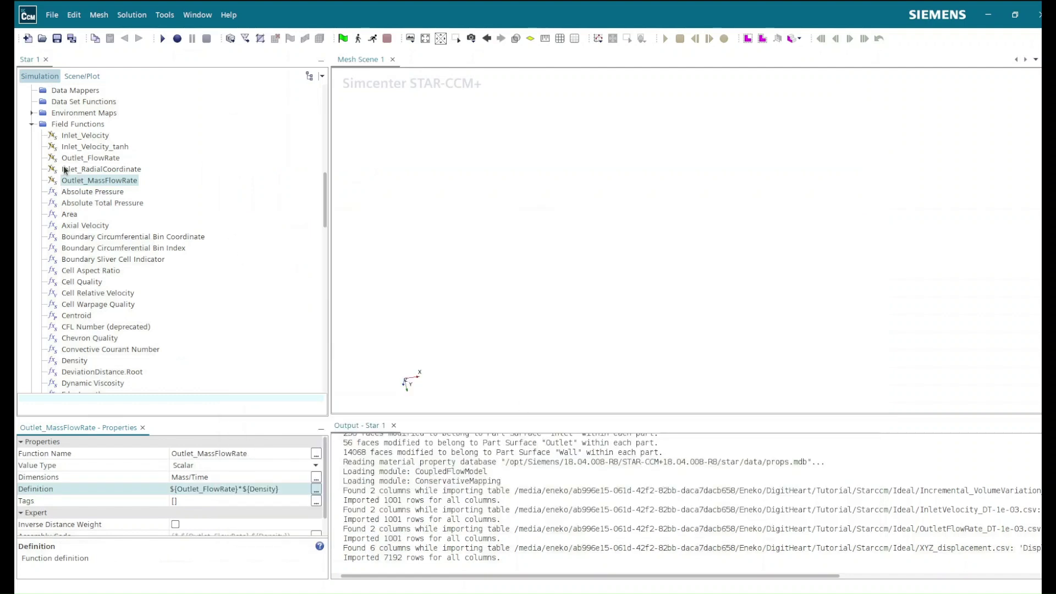
Set the Mass Flow Specification of the Ventricle region's Outlet boundary to Mass Flow Rate.
scroll(72, 163, up, 5)
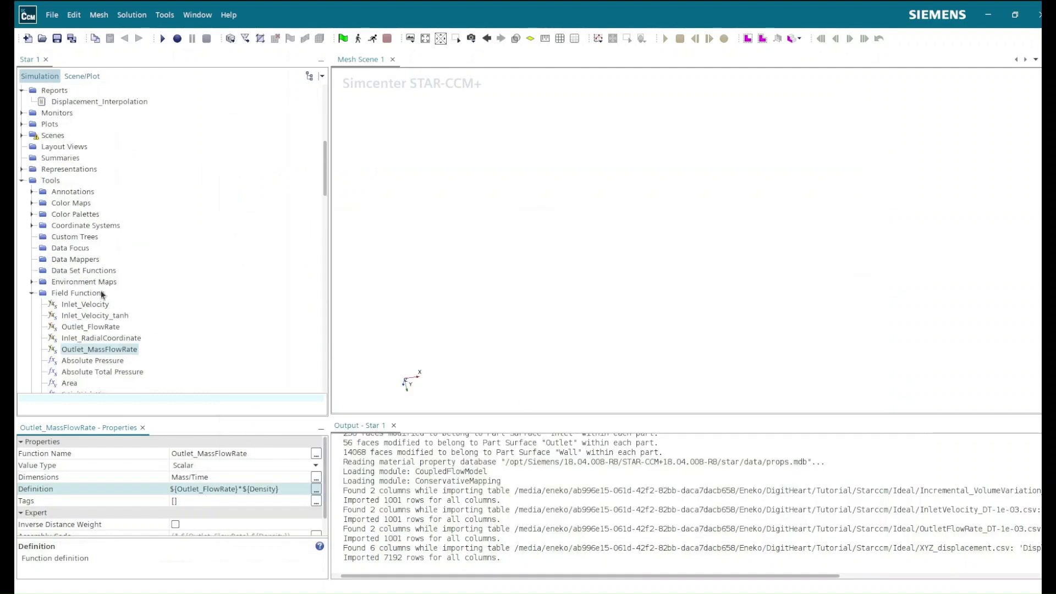
scroll(98, 319, up, 8)
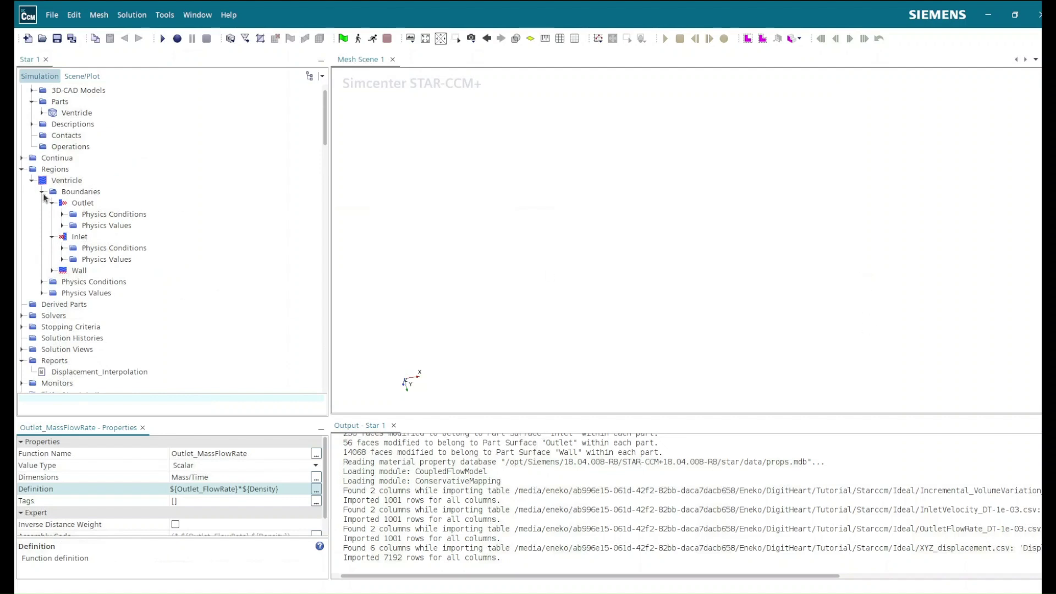
click(62, 215)
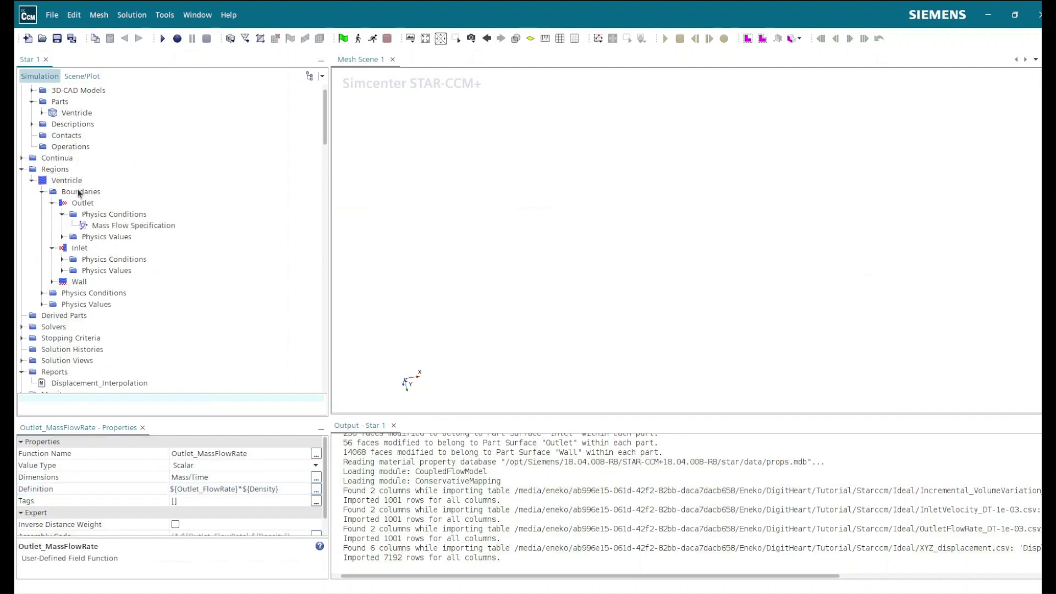
click(111, 227)
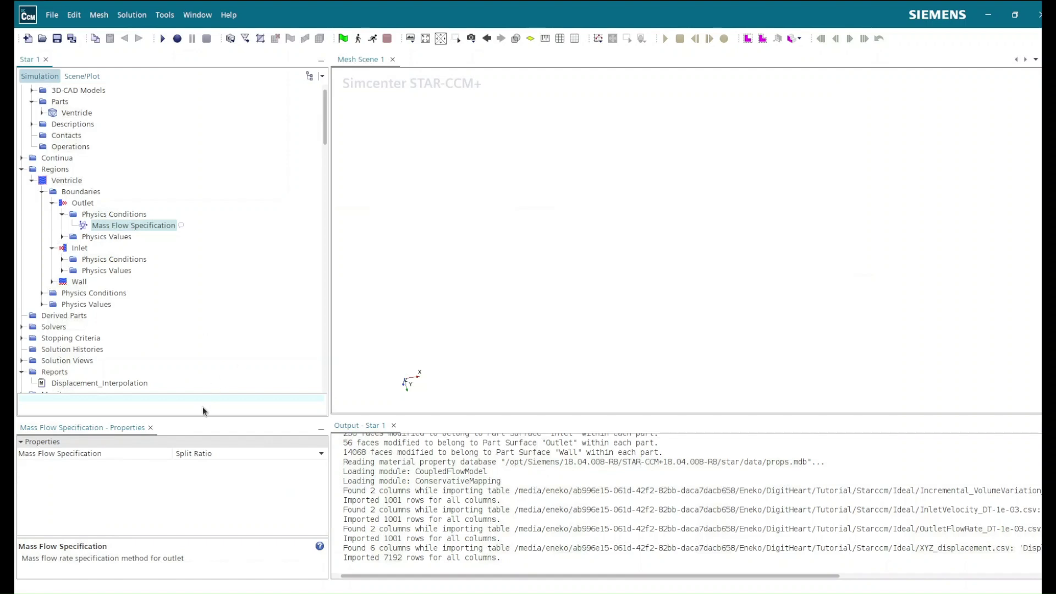
click(202, 458)
click(210, 475)
Set the Outlet boundary's Mass Flow Rate method to Field Function and assign Outlet_MassFlowRate as its scalar function.
click(62, 237)
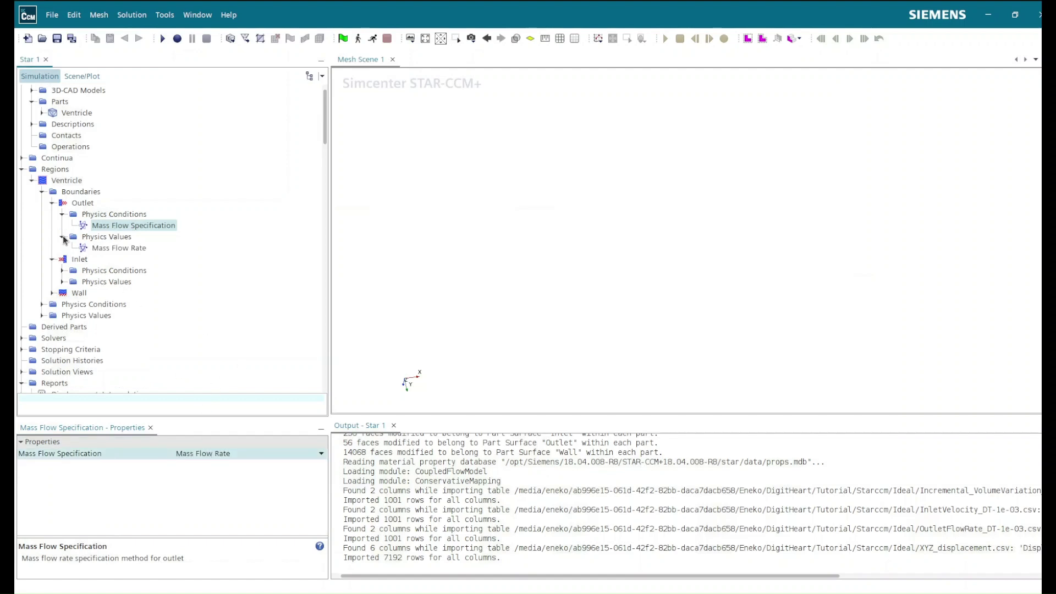
click(113, 248)
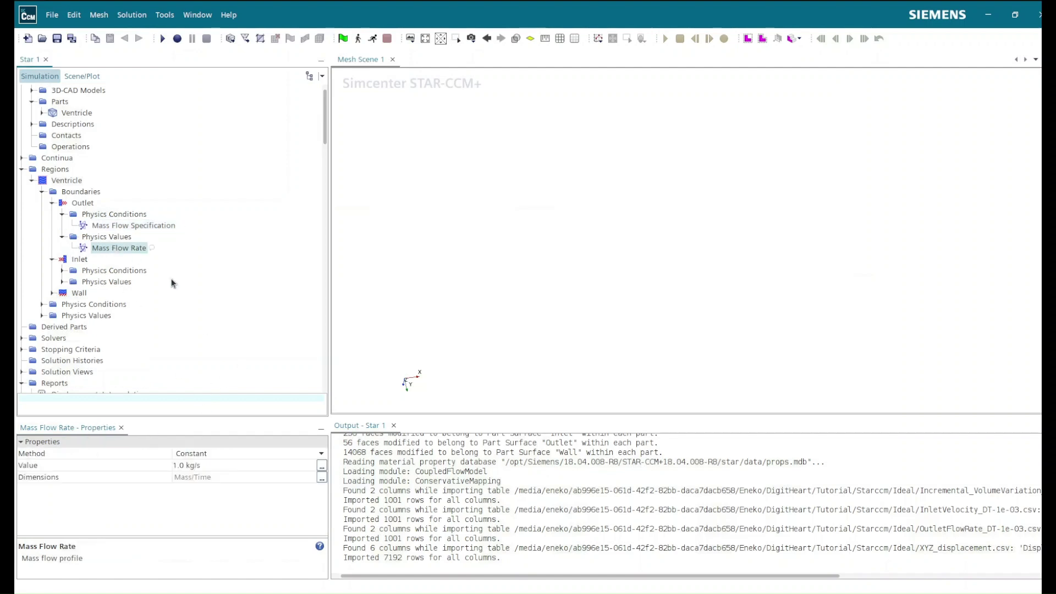
click(321, 453)
click(226, 477)
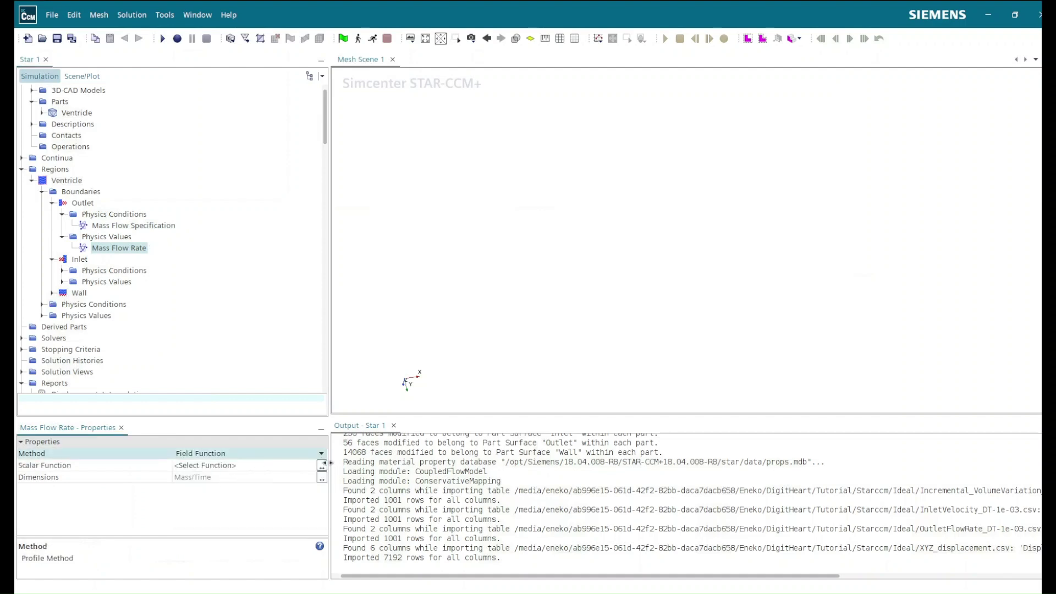
click(322, 465)
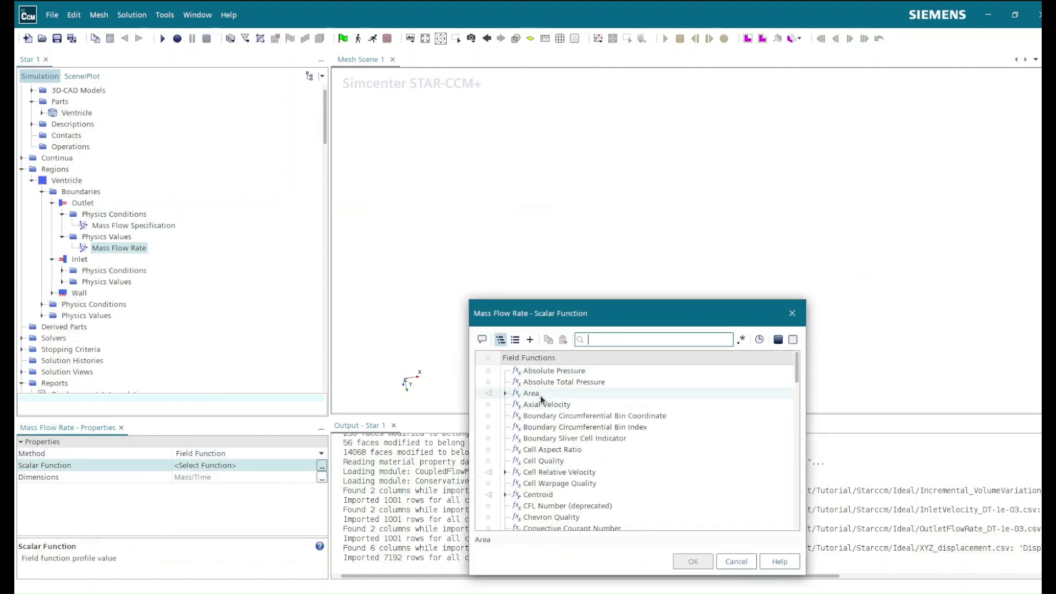
text(outle)
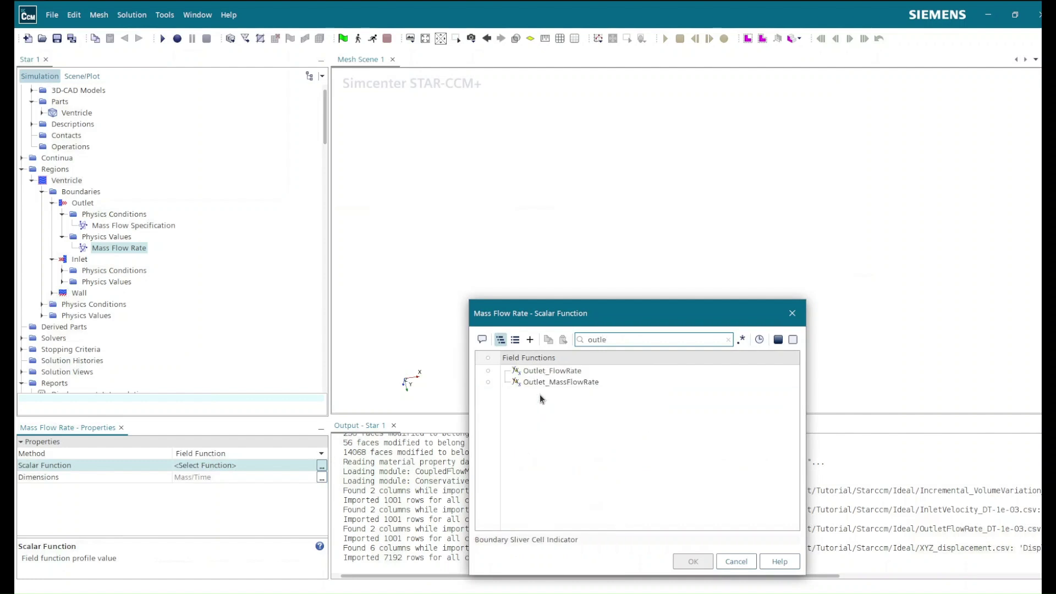
click(546, 383)
click(693, 562)
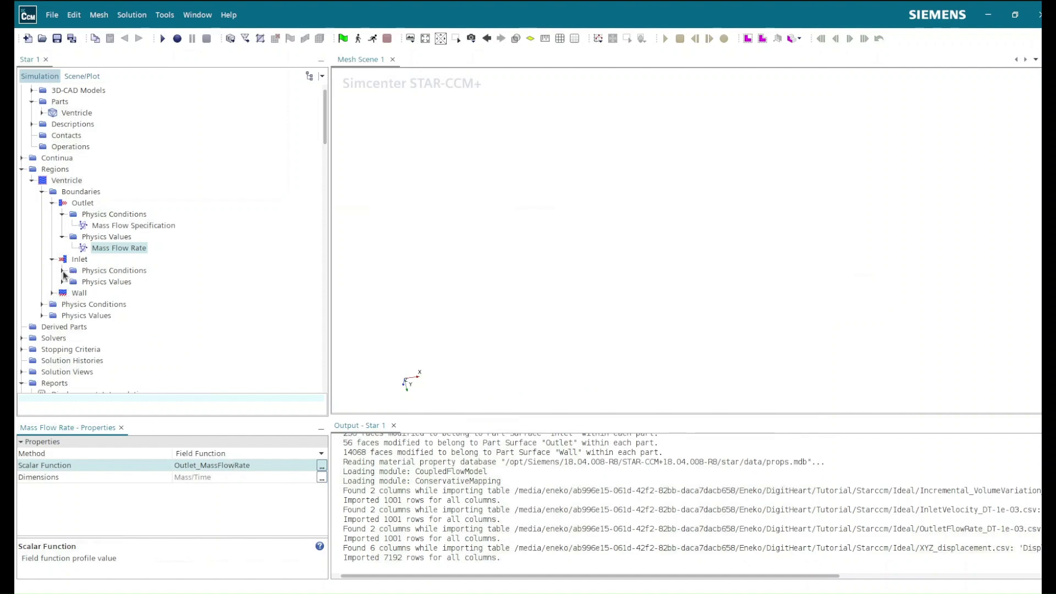
Check the Inlet boundary's physics conditions for flow direction, reference frame and velocity specification.
click(62, 271)
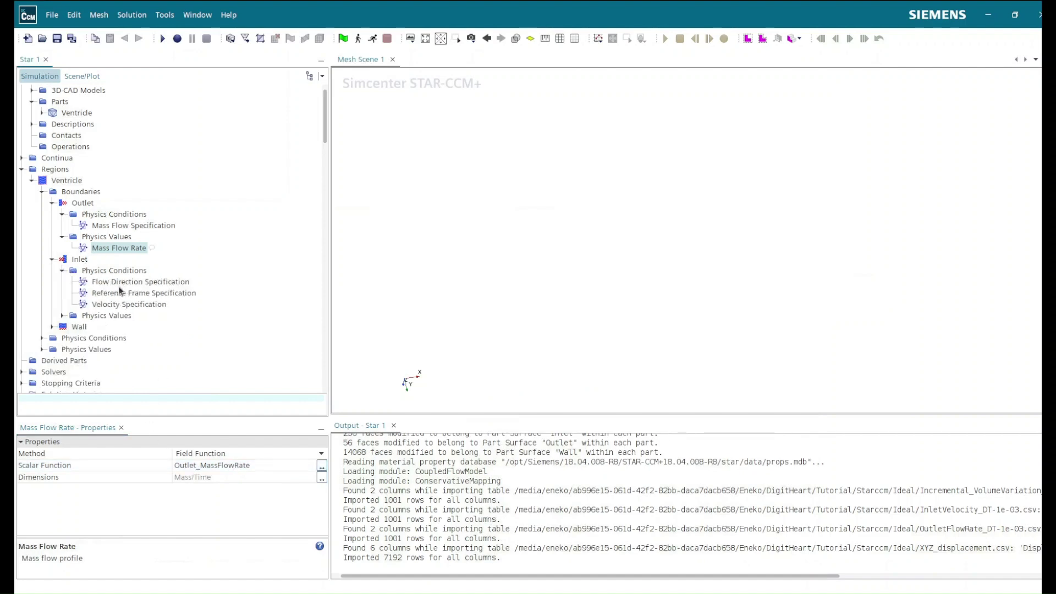
click(124, 306)
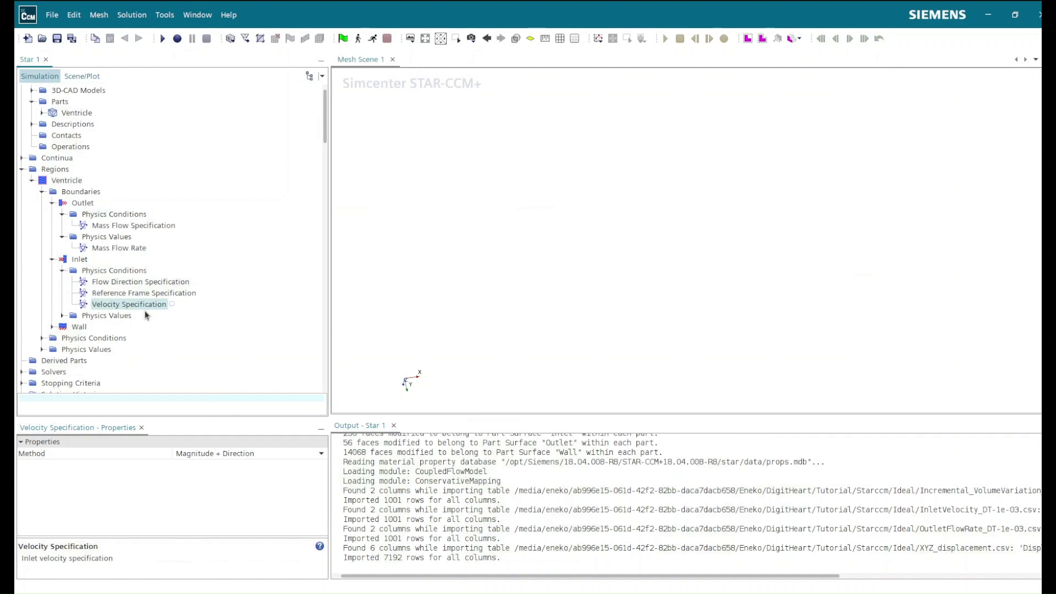
click(125, 282)
click(127, 293)
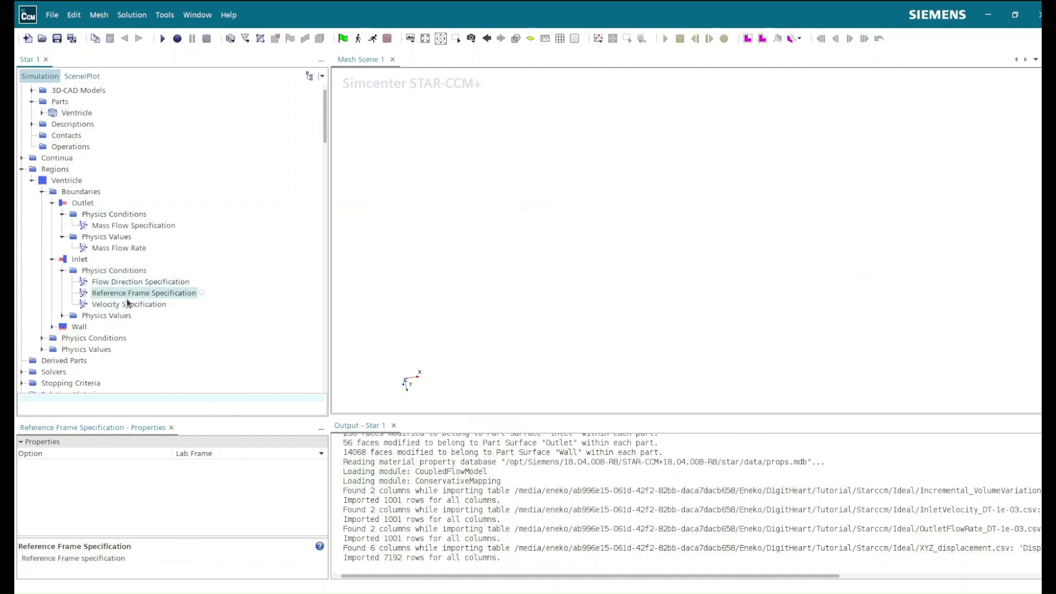
click(128, 304)
click(62, 270)
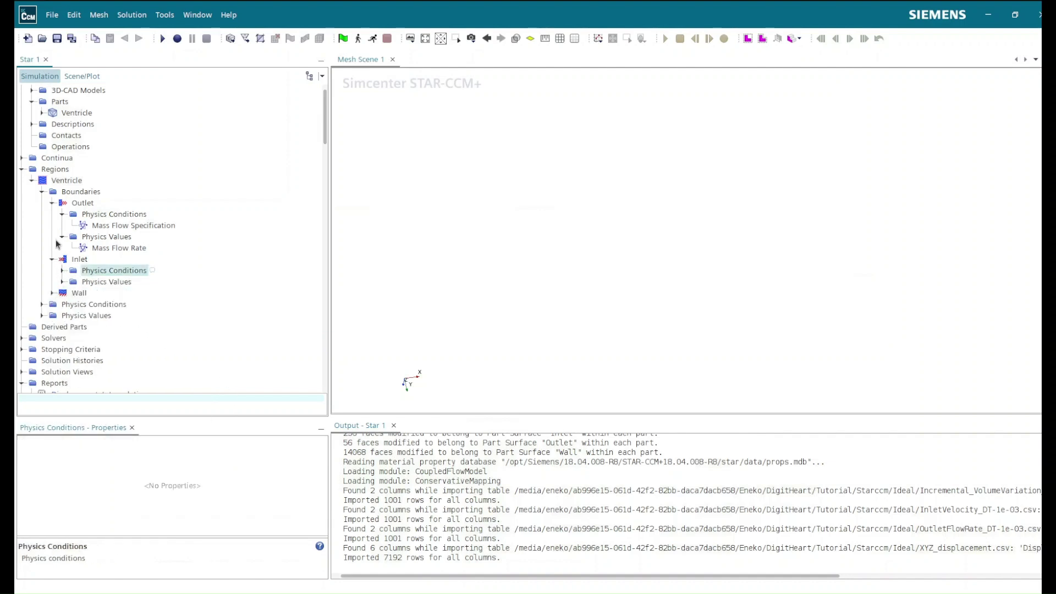
Set the Inlet boundary's Velocity Magnitude method to Field Function and assign Inlet_Velocity_tanh as its scalar function.
click(63, 282)
click(132, 293)
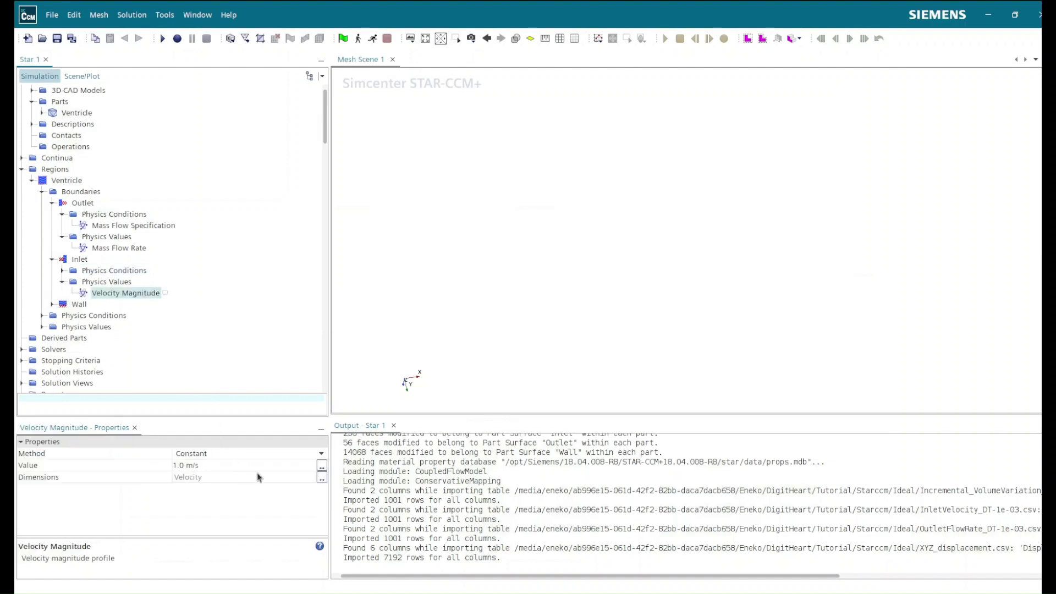
click(272, 452)
click(226, 480)
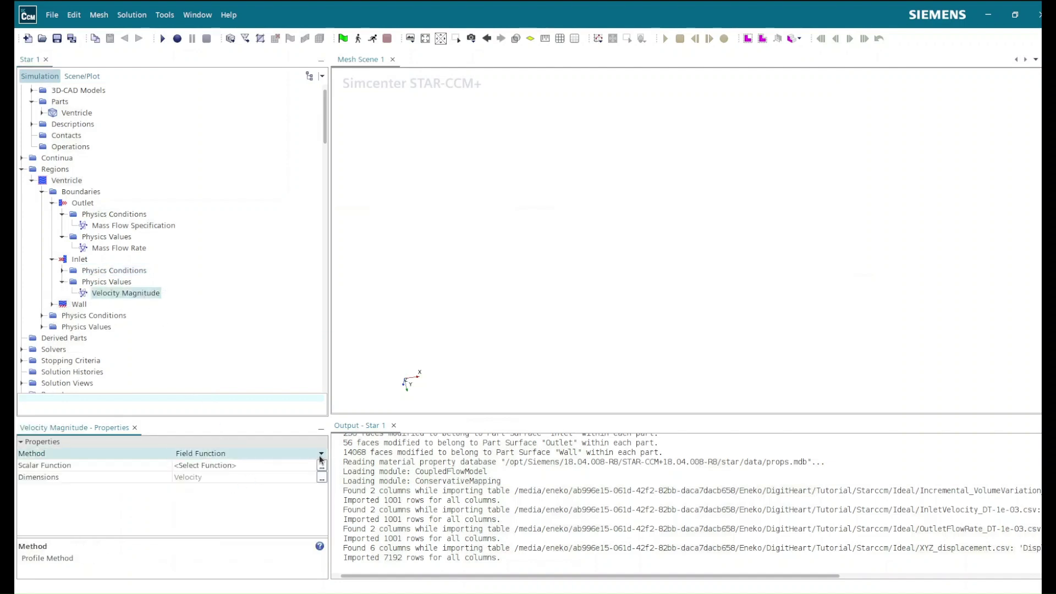
click(322, 465)
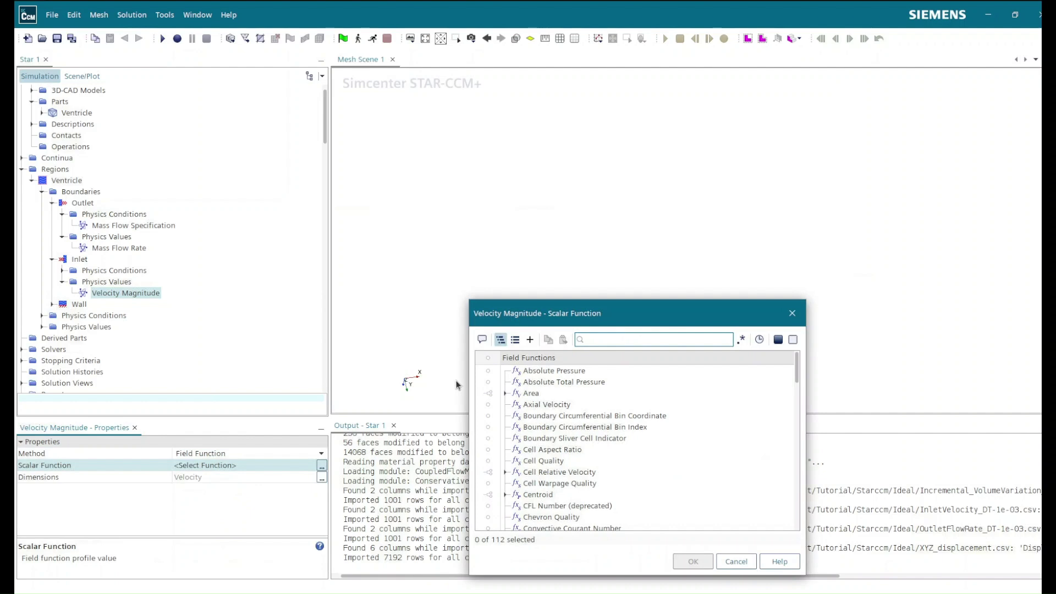
click(539, 393)
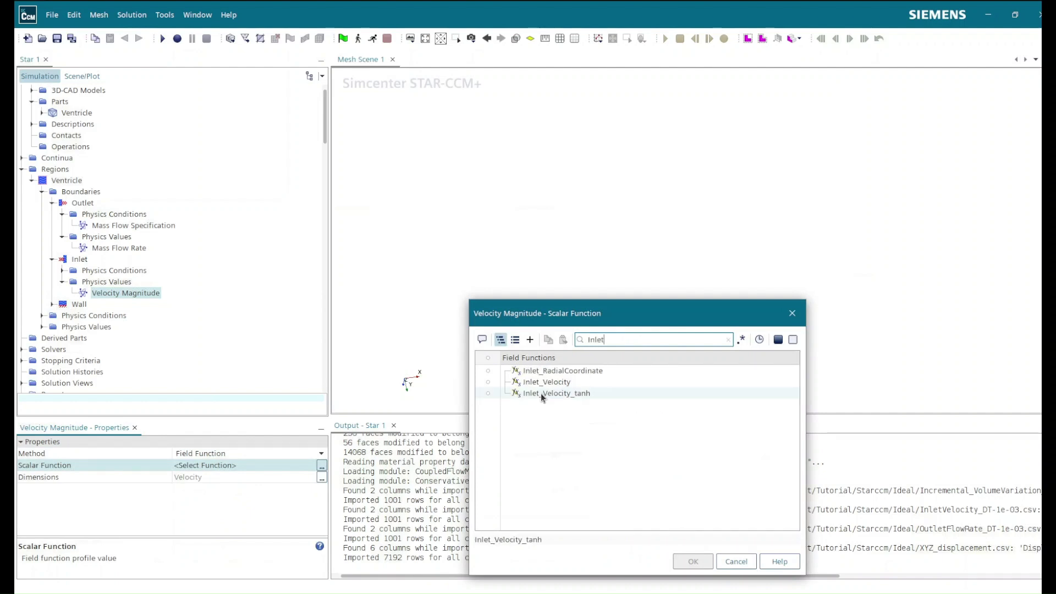
click(692, 561)
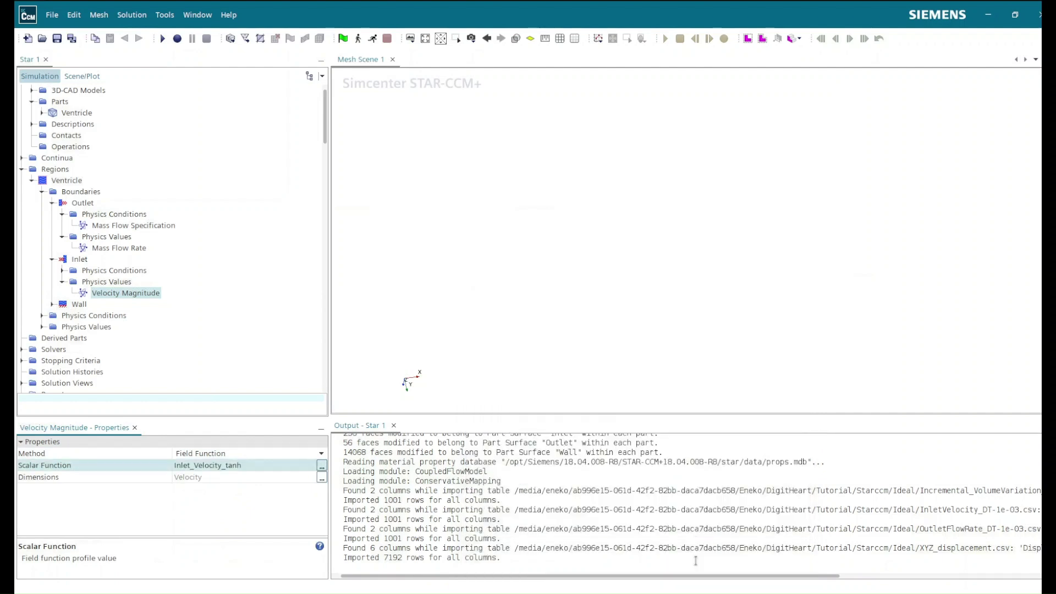
click(22, 170)
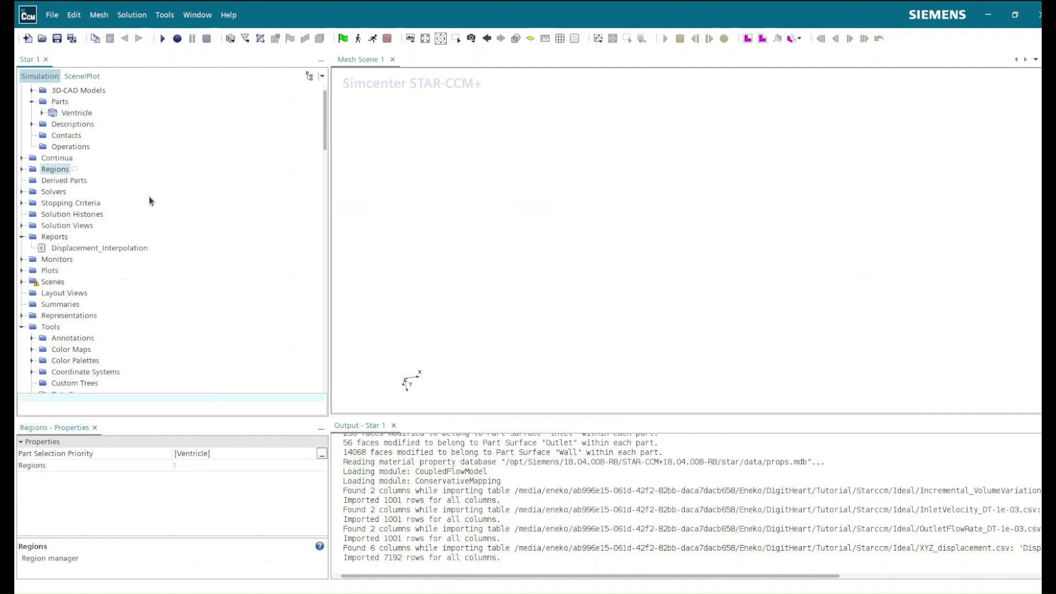
scroll(150, 199, up, 1)
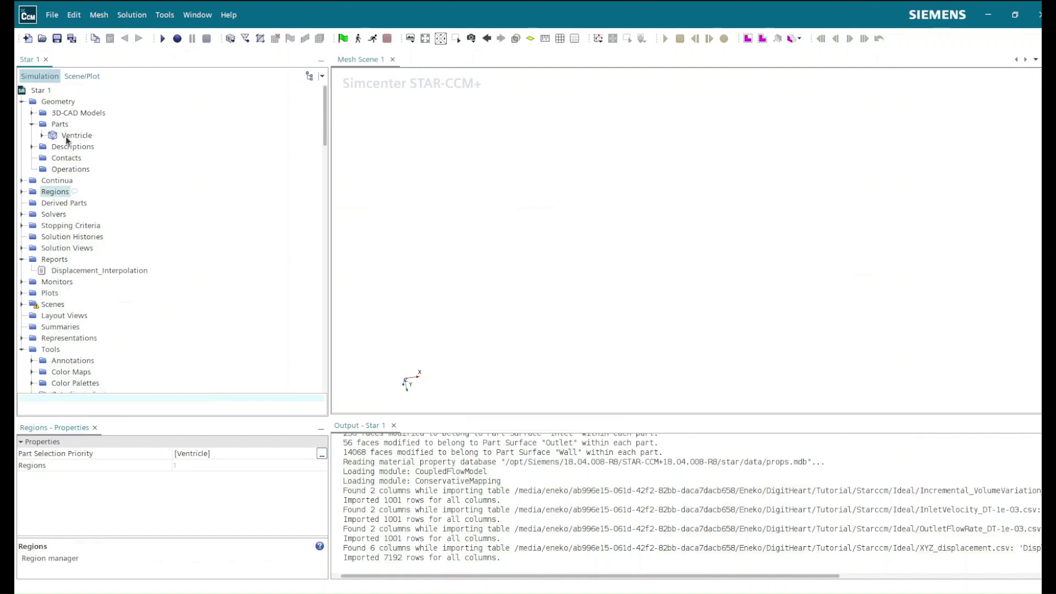
click(67, 138)
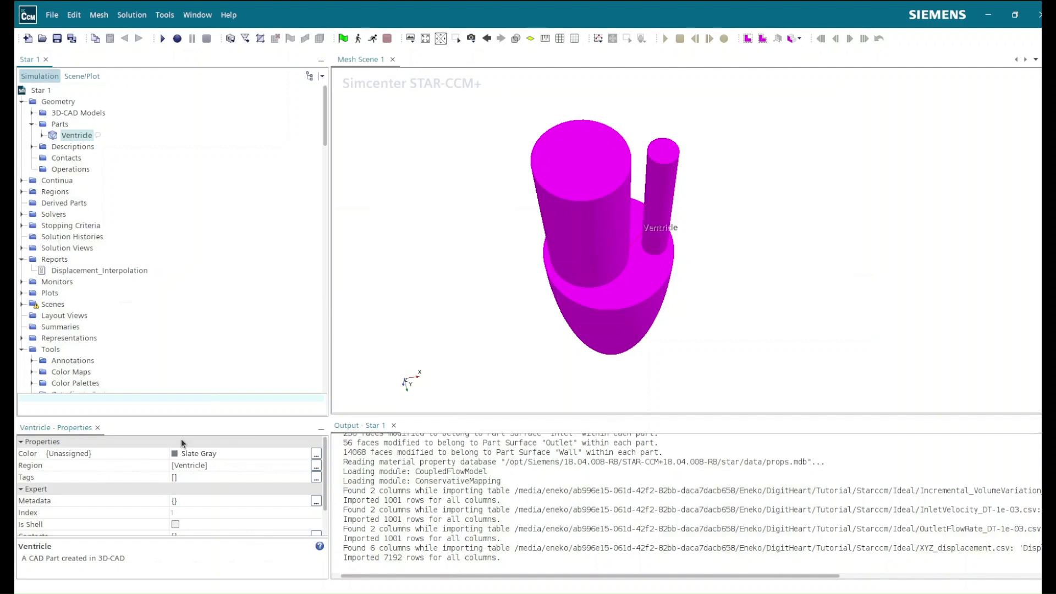
click(22, 191)
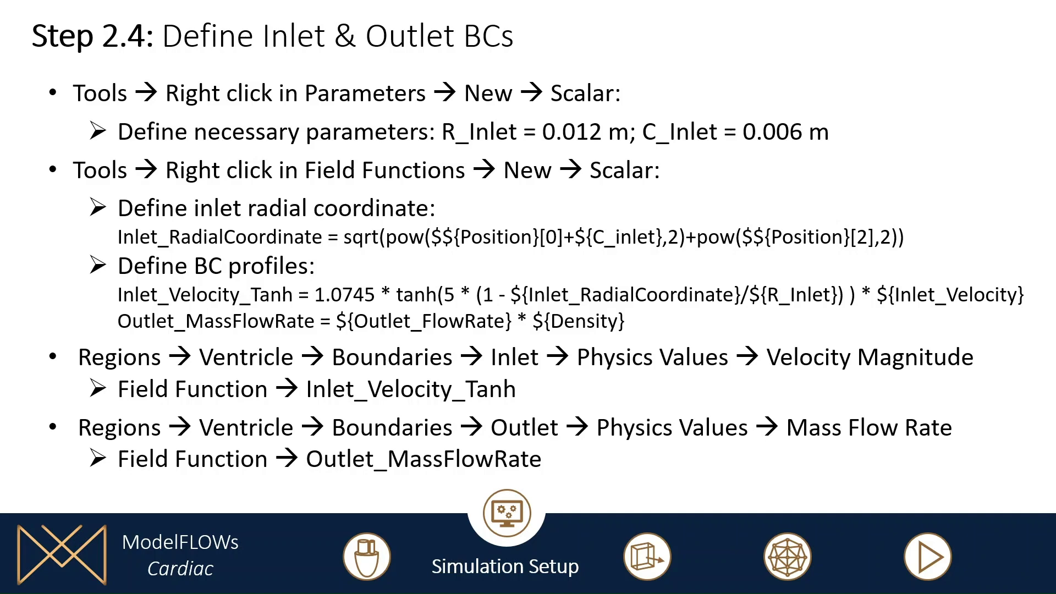
click(411, 221)
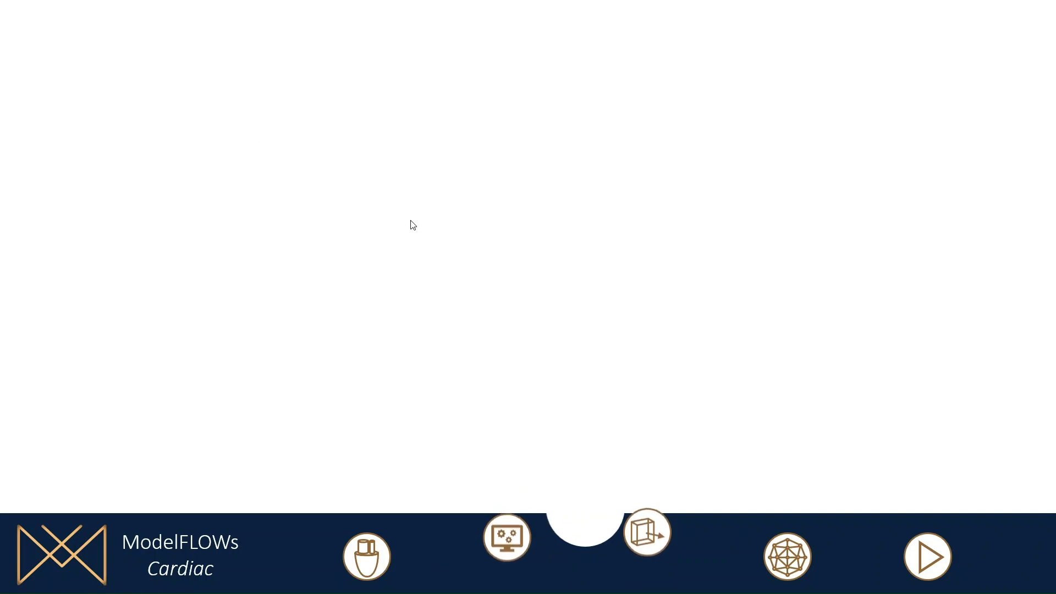
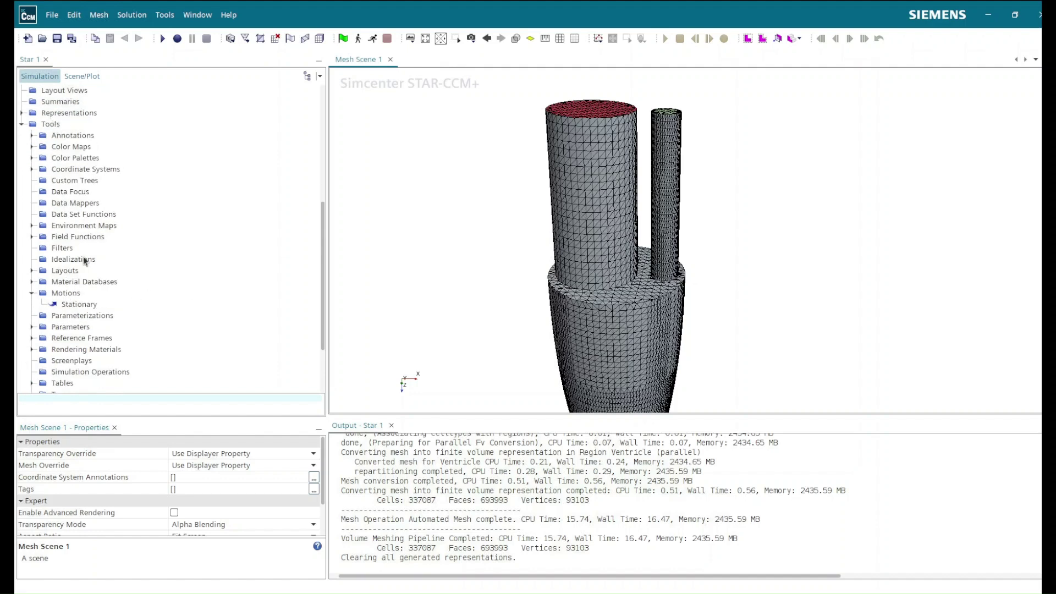
Create a Morphing motion and set its morpher method to RBF.
right_click(77, 295)
mouse_move(100, 303)
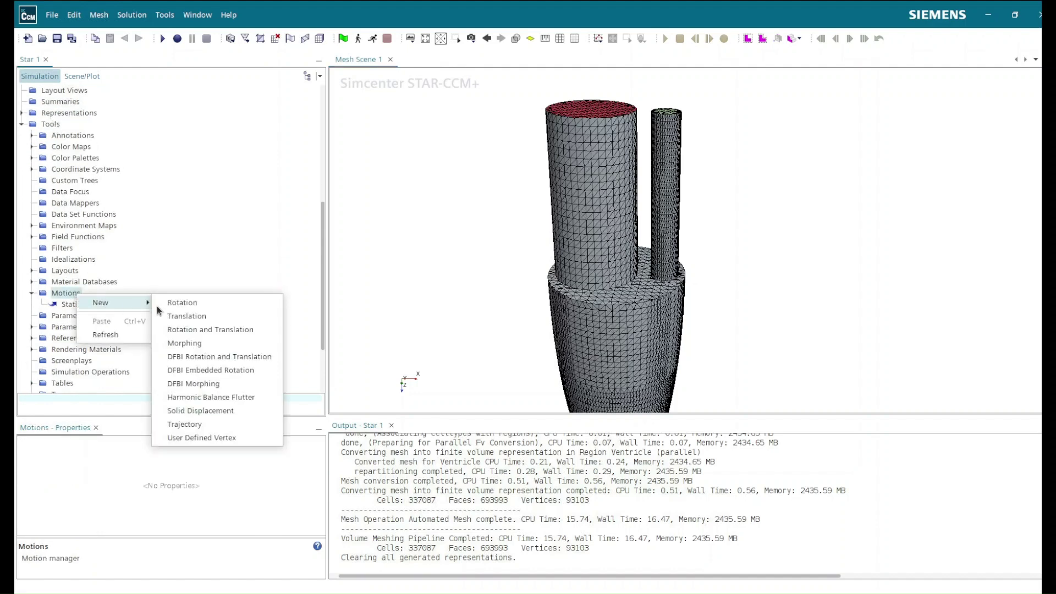
click(195, 345)
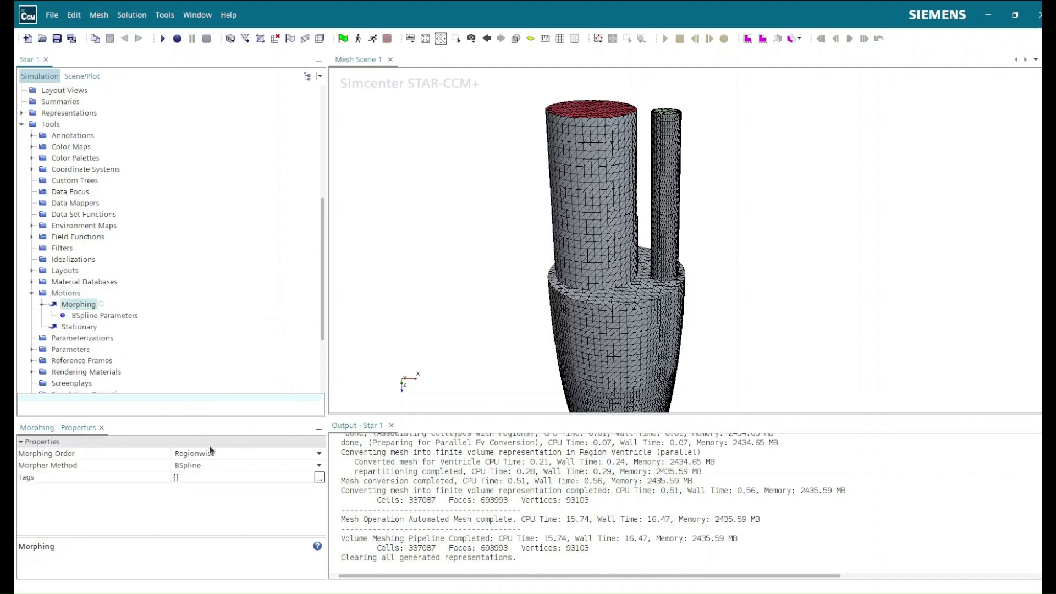
click(223, 464)
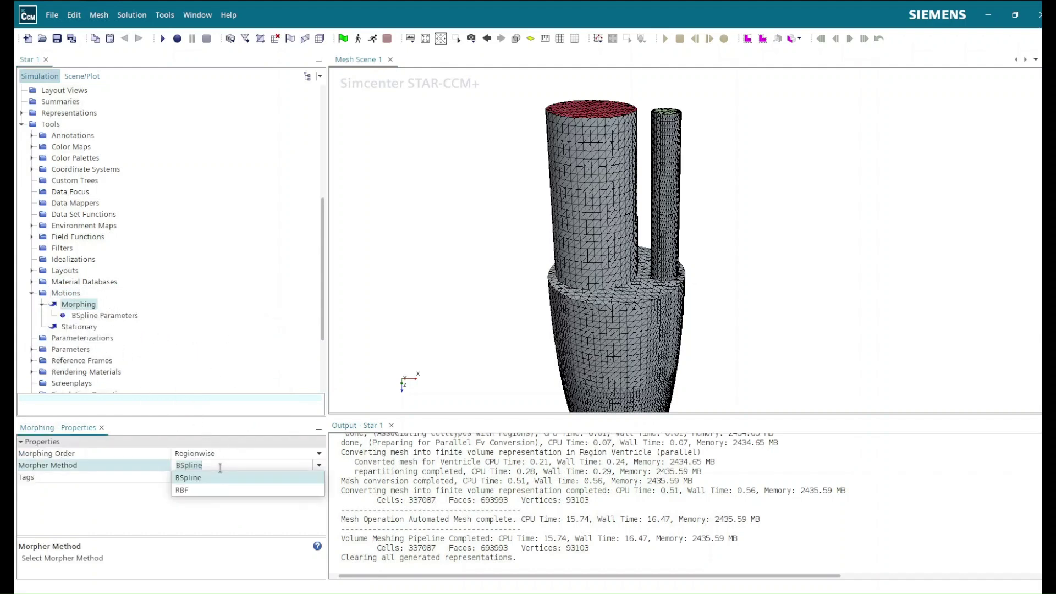
click(202, 490)
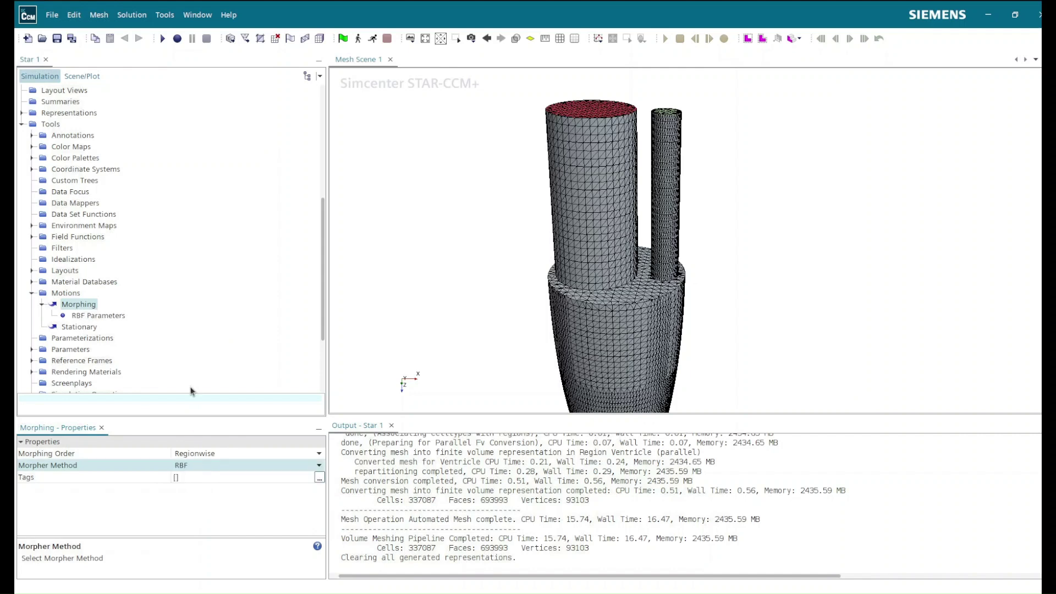
click(42, 306)
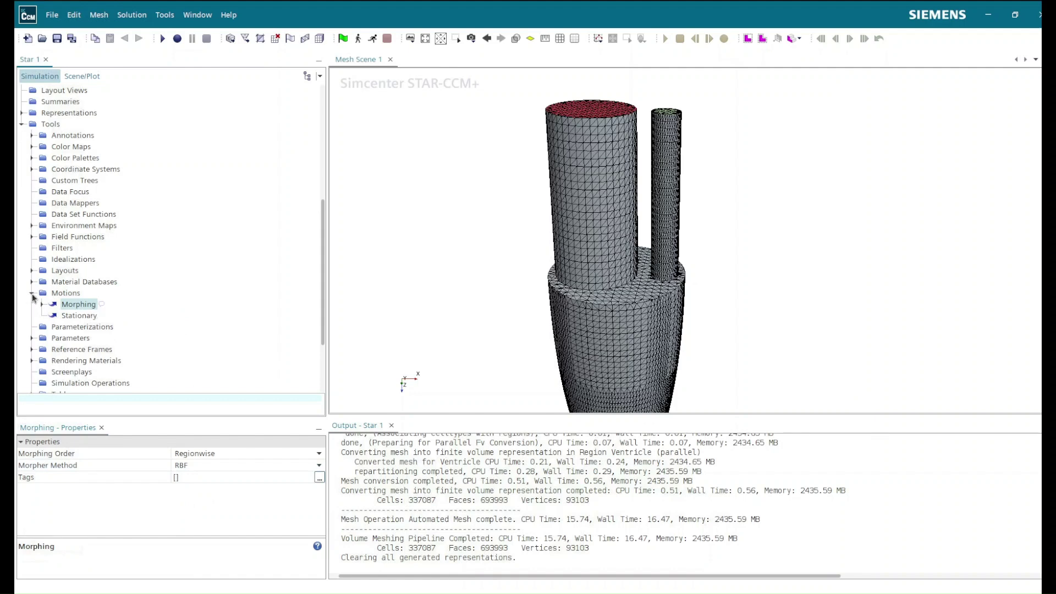
click(31, 294)
Create an Automated Mesh operation for the Ventricle part with the Surface Remesher, Tetrahedral Mesher and Prism Layer Mesher enabled.
scroll(264, 297, up, 7)
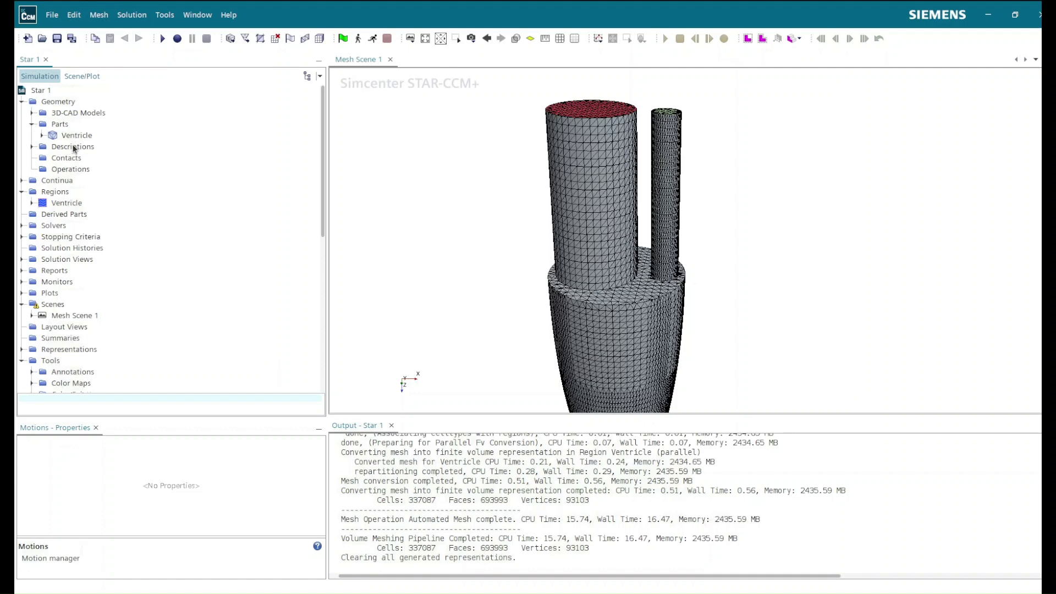
right_click(75, 173)
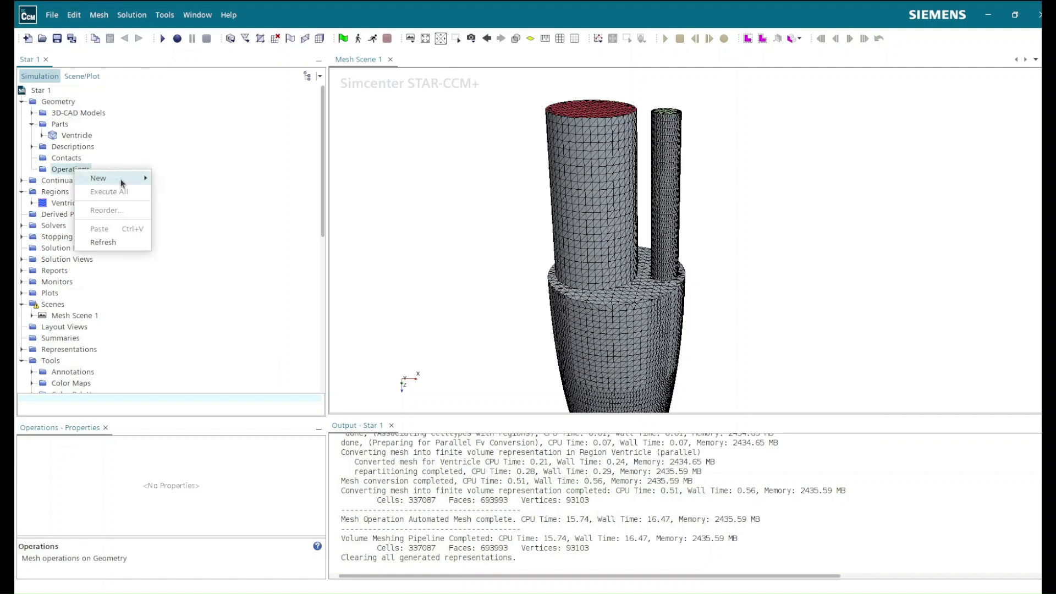
mouse_move(126, 180)
mouse_move(199, 180)
mouse_move(197, 209)
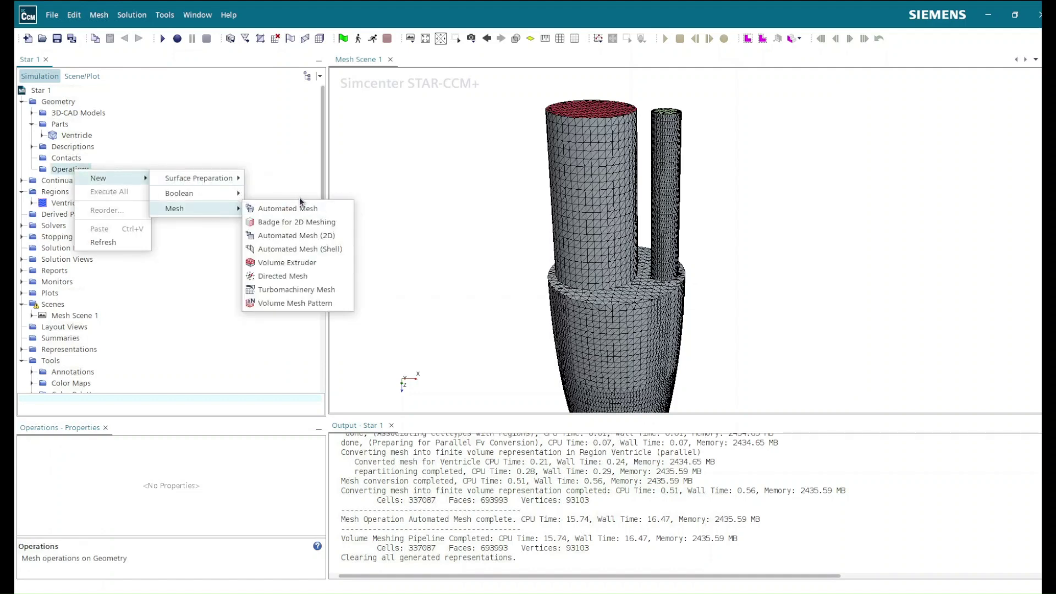
click(285, 208)
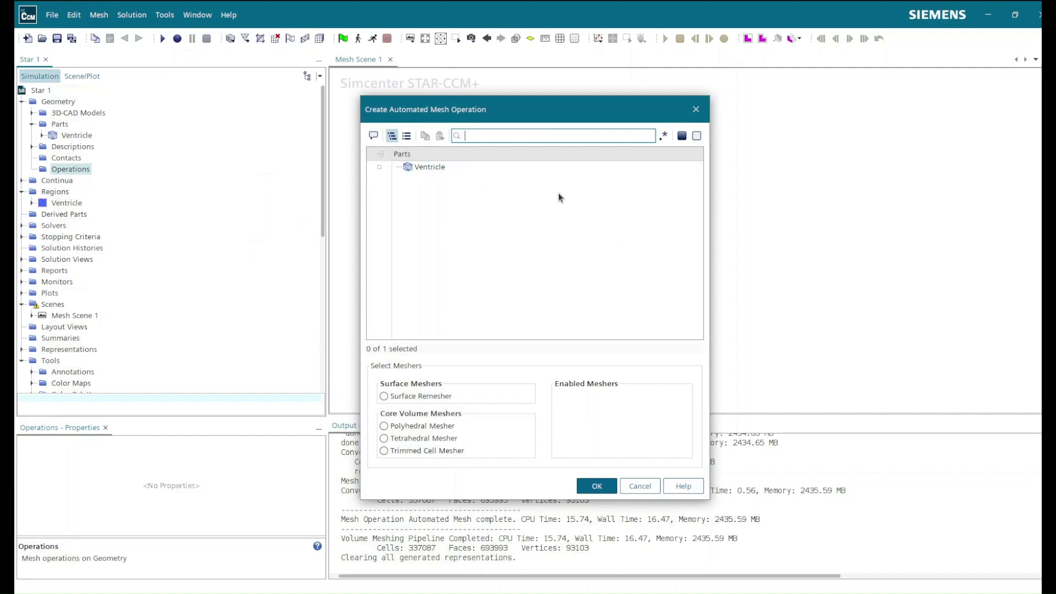
click(436, 166)
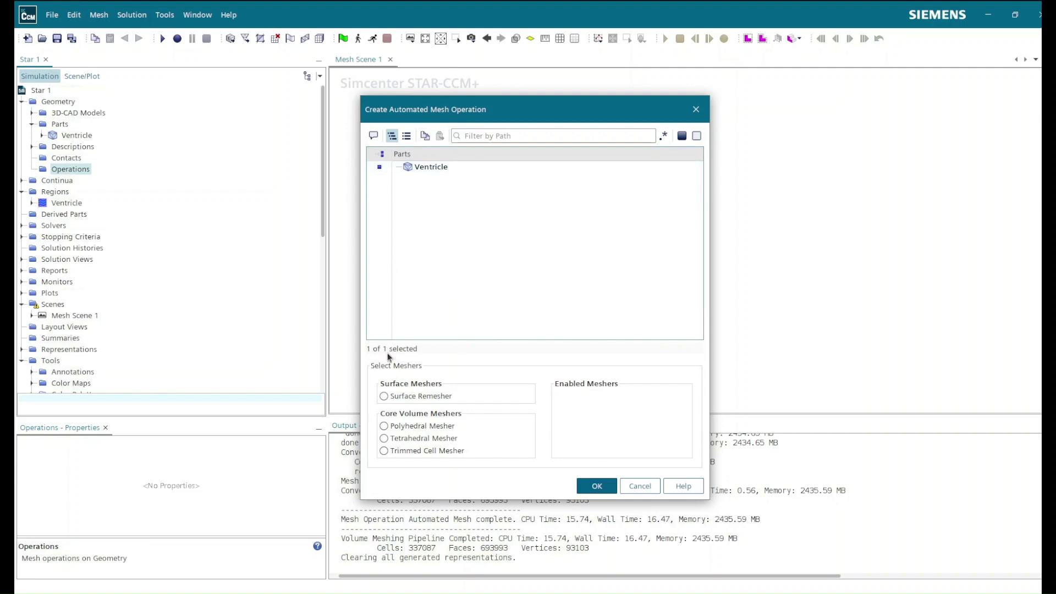
click(433, 397)
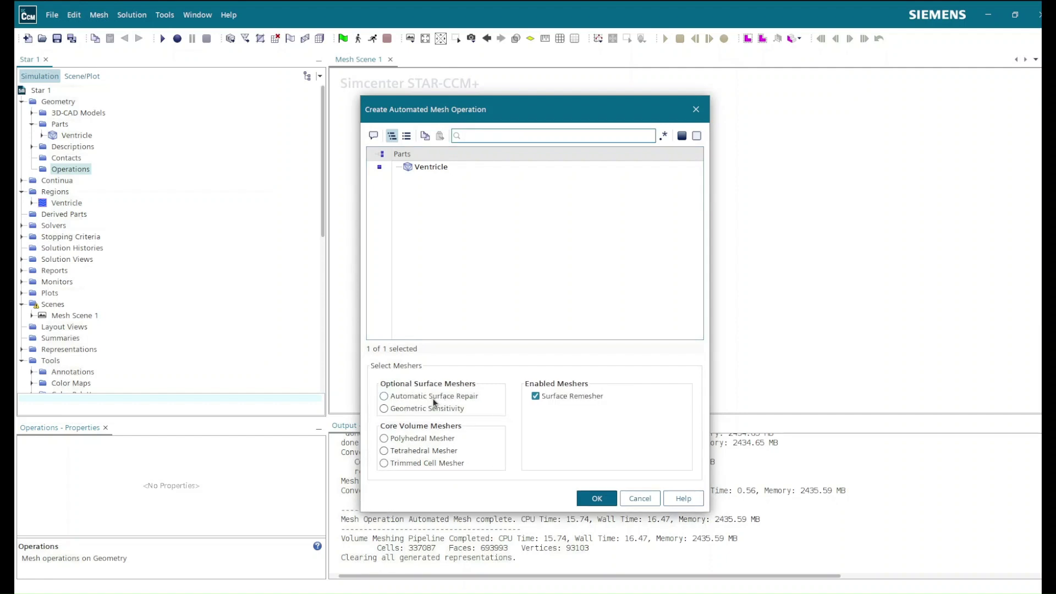
click(414, 451)
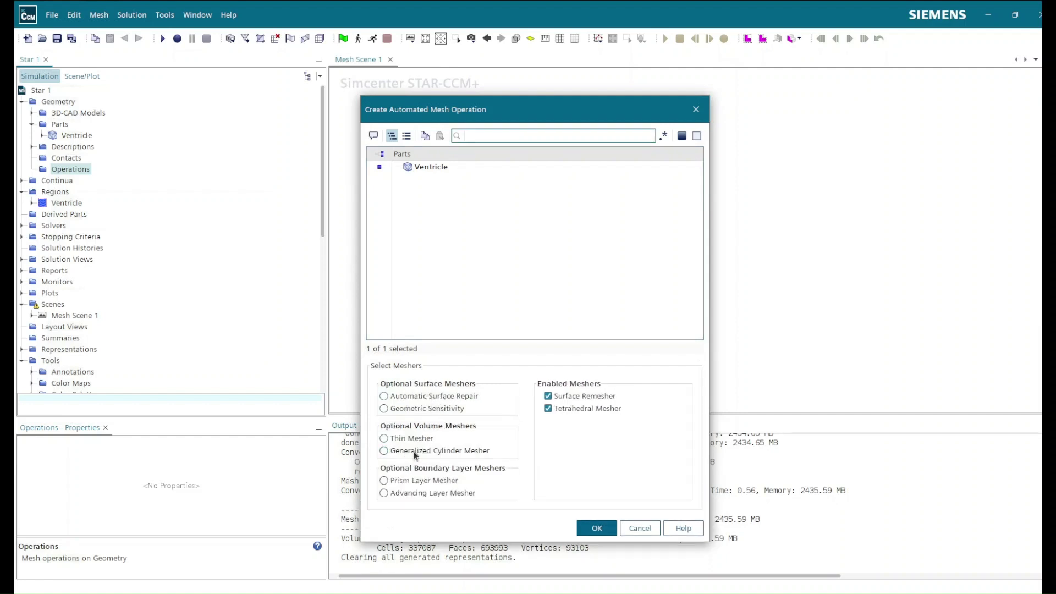
click(422, 480)
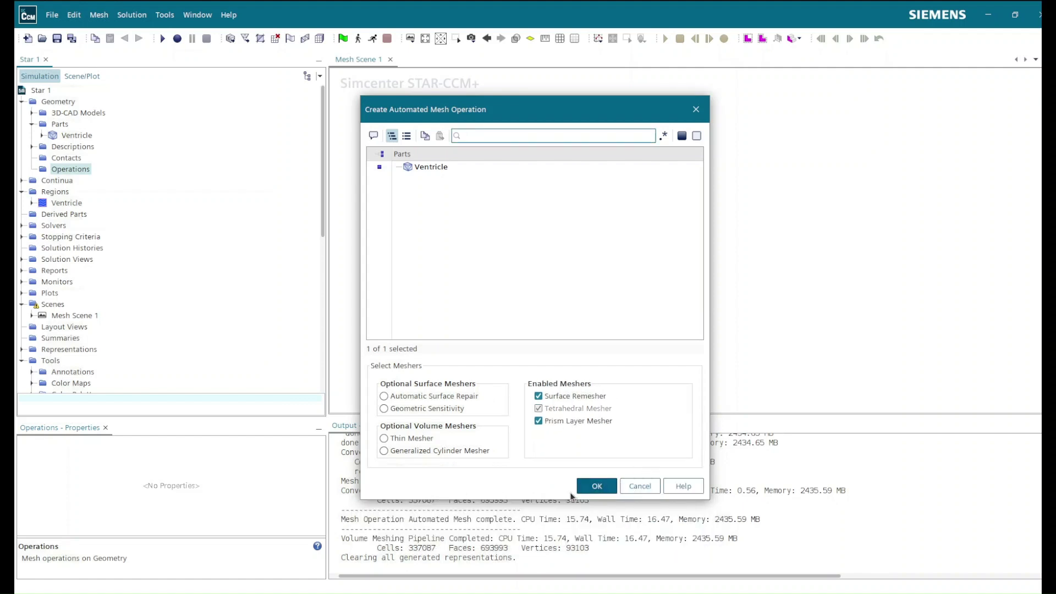
click(606, 487)
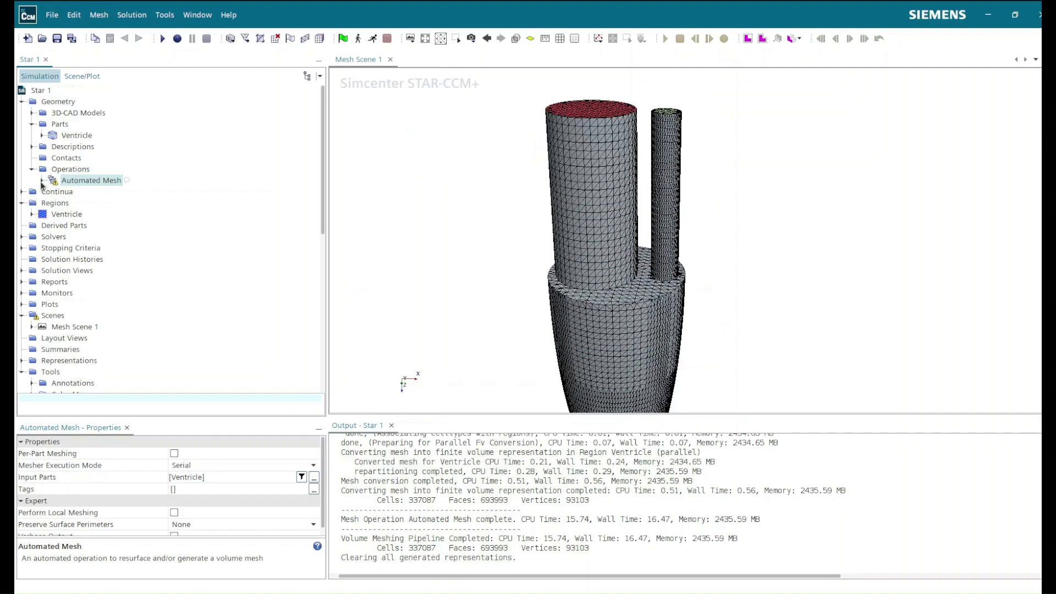
Set the Automated Mesh operation's base size to 0.001 m and generate the volume mesh.
click(41, 181)
click(52, 203)
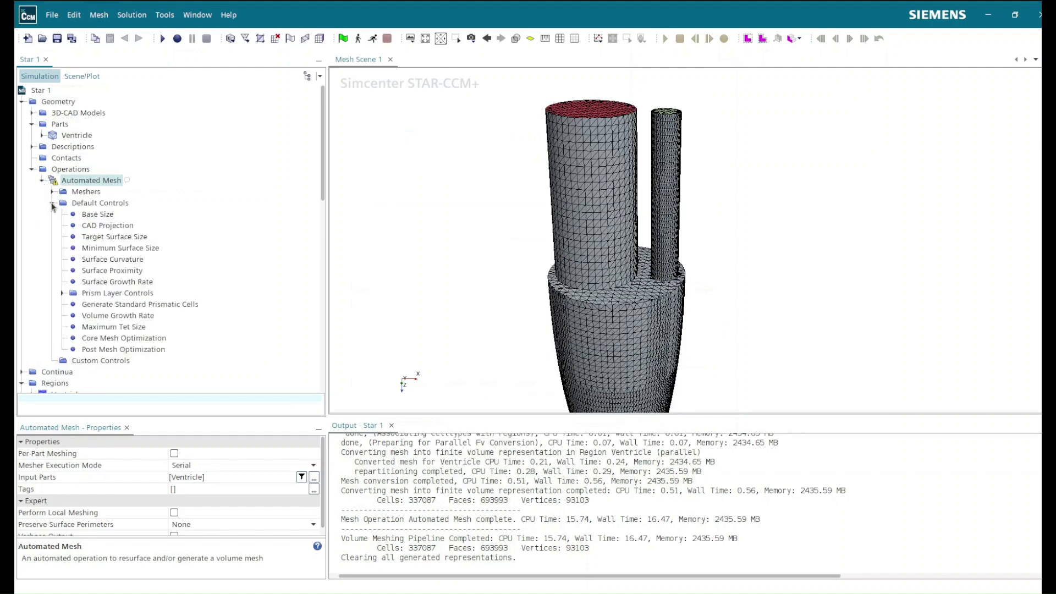
click(95, 214)
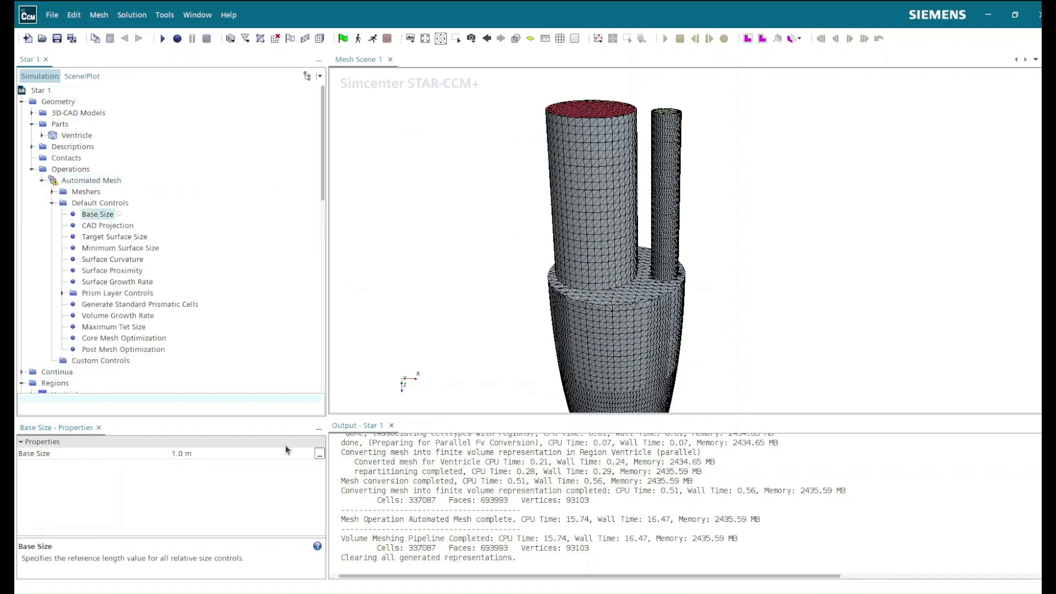
click(214, 453)
key(ctrl+a)
text(0.)
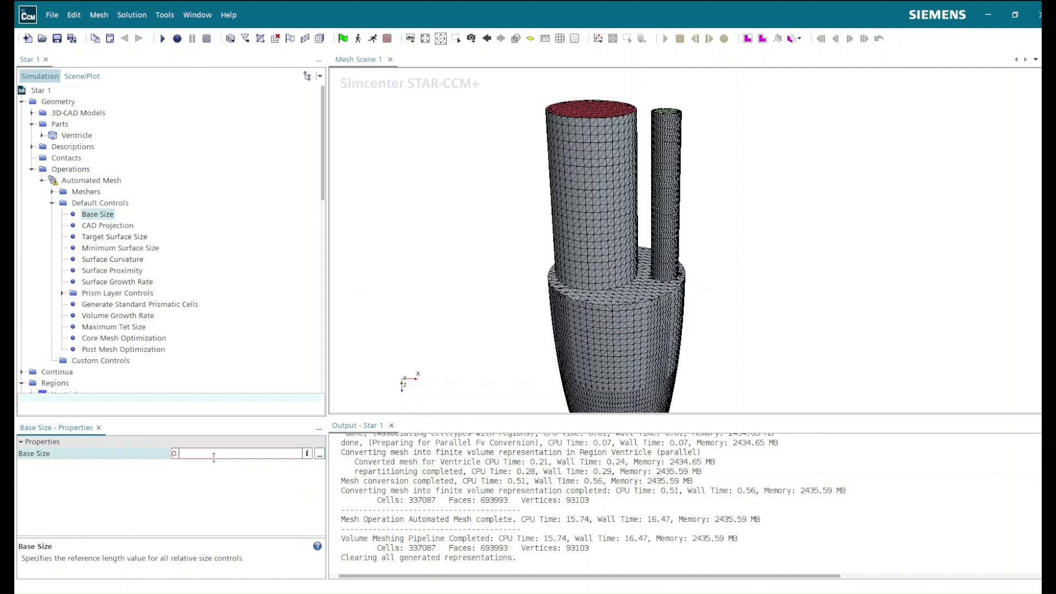
text(001)
key(Return)
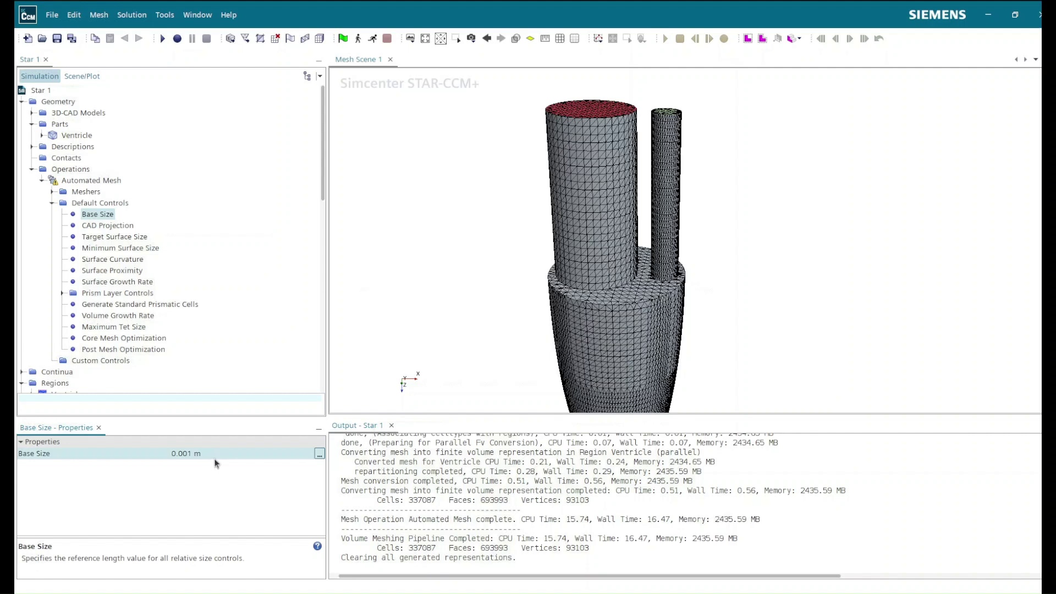
click(319, 38)
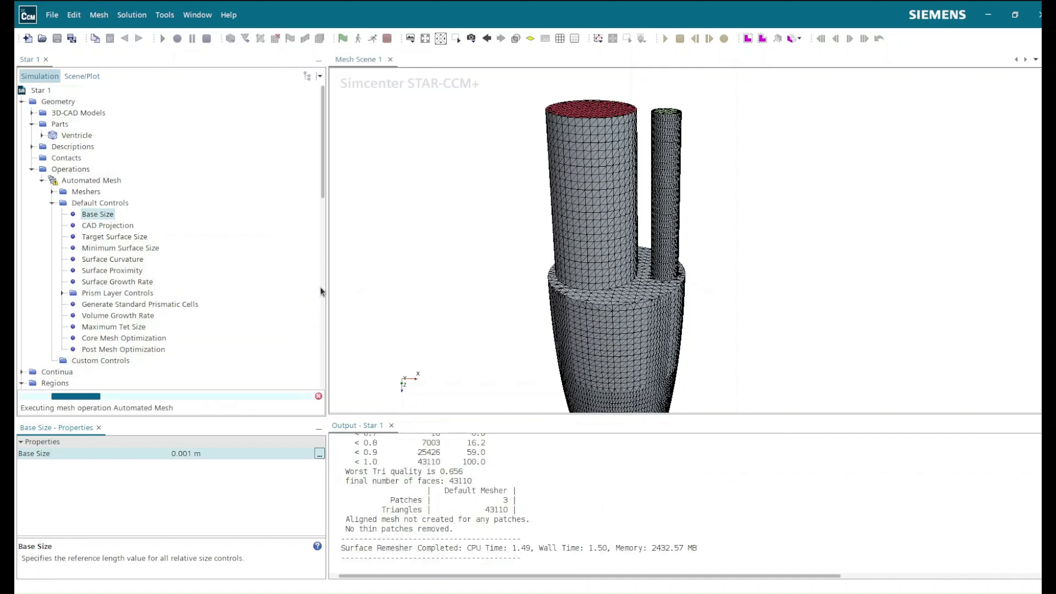
click(31, 170)
Create a new surface data mapper under the simulation's data mappers.
scroll(148, 217, down, 5)
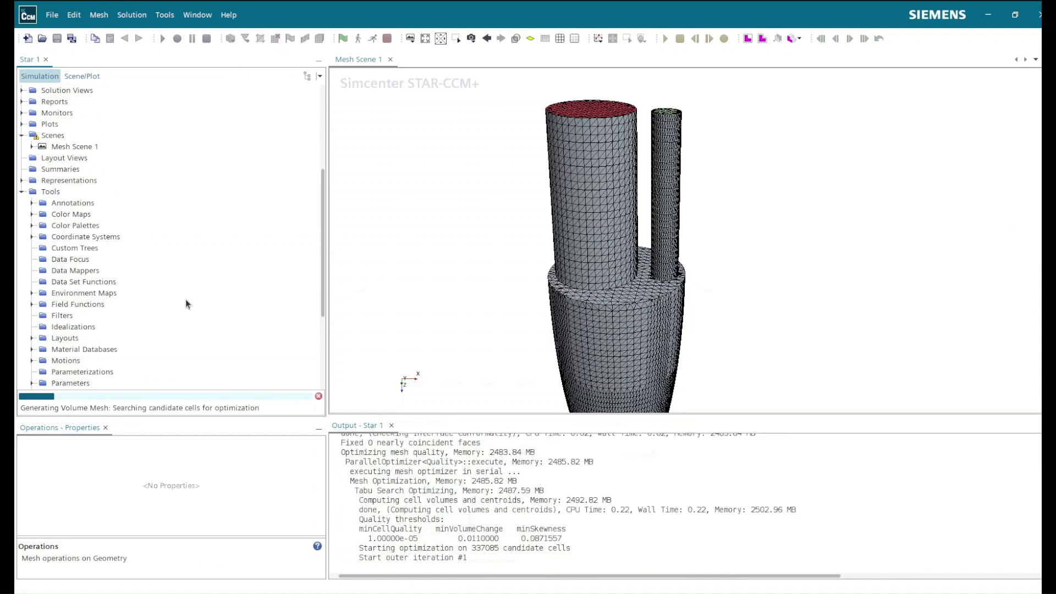
scroll(186, 299, down, 2)
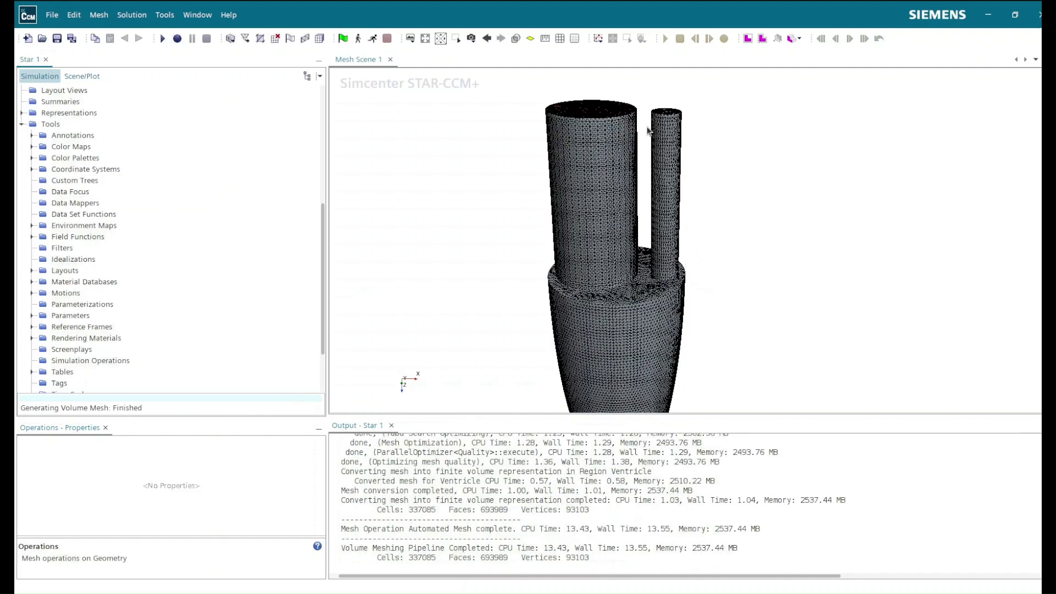
right_click(78, 206)
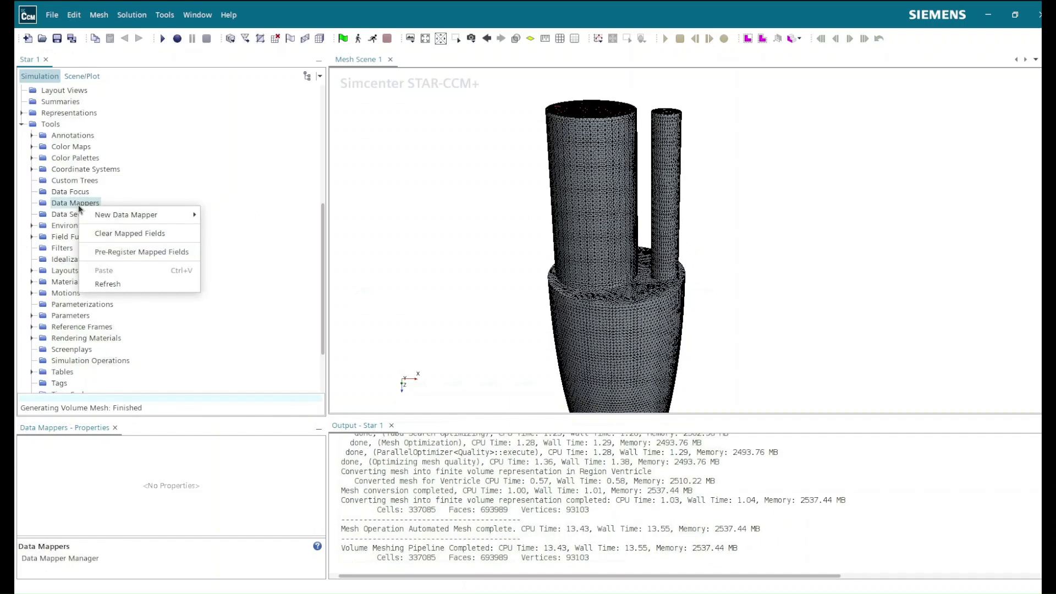
mouse_move(129, 214)
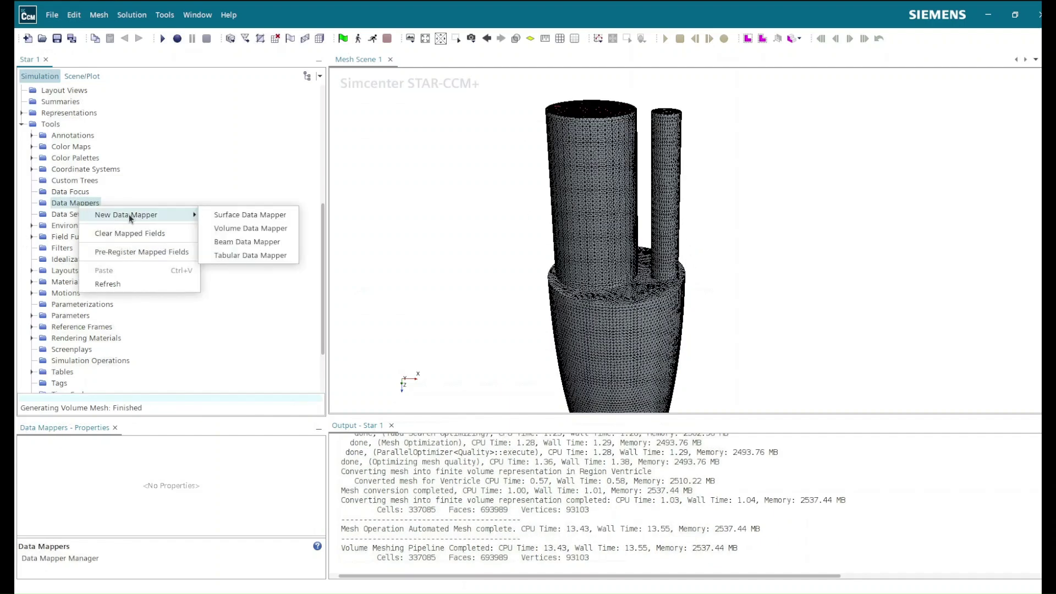
click(244, 215)
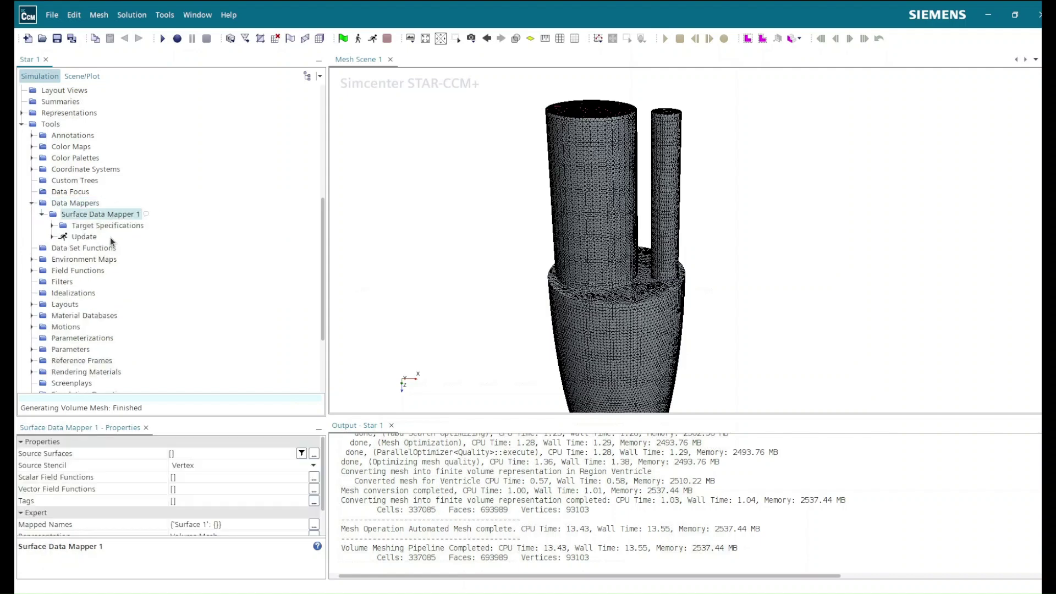
Set the surface data mapper's source surface to the Ventricle region's Wall boundary.
click(198, 452)
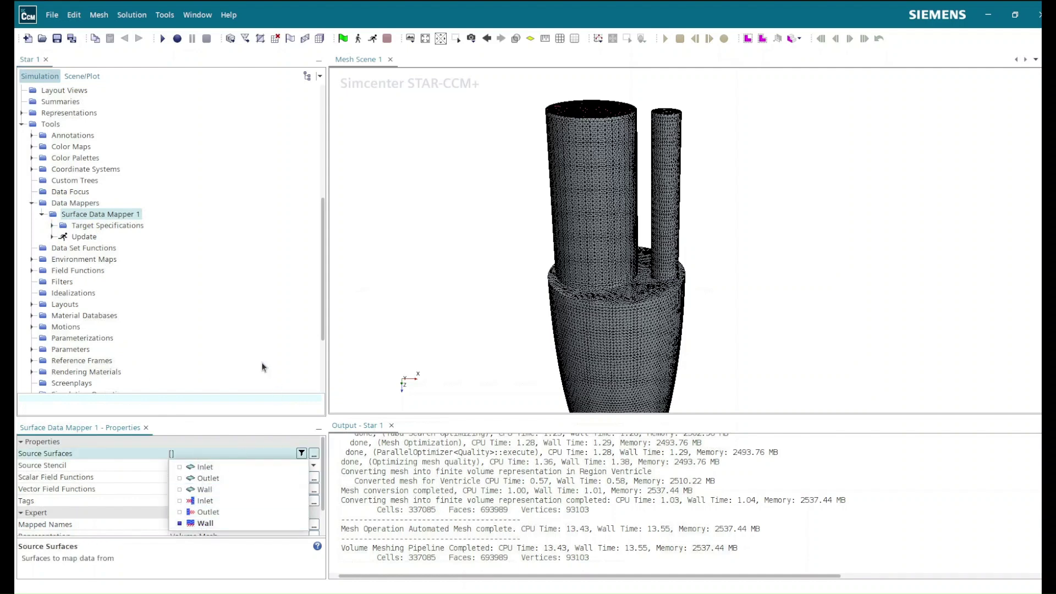
click(252, 332)
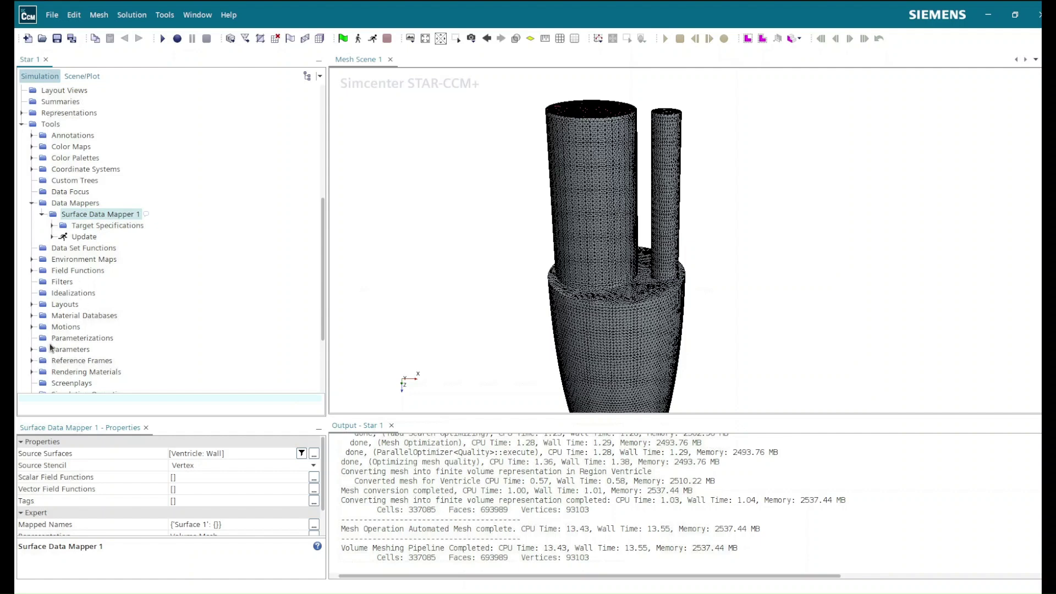
Examine the definitions of the angular and radial coordinate field functions and the radial, vertical and vector displacement field functions.
click(31, 349)
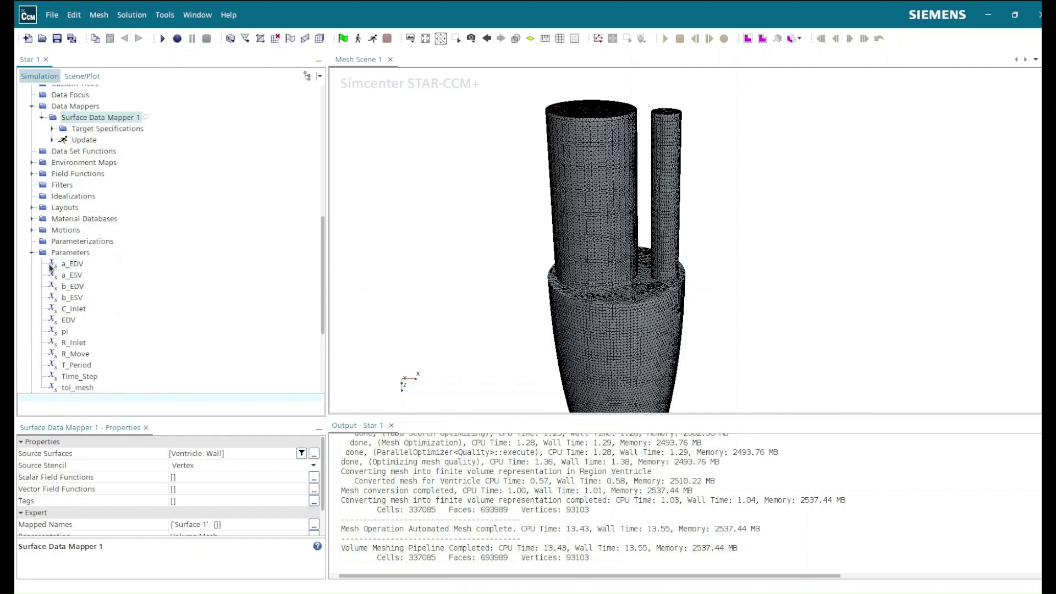
click(31, 253)
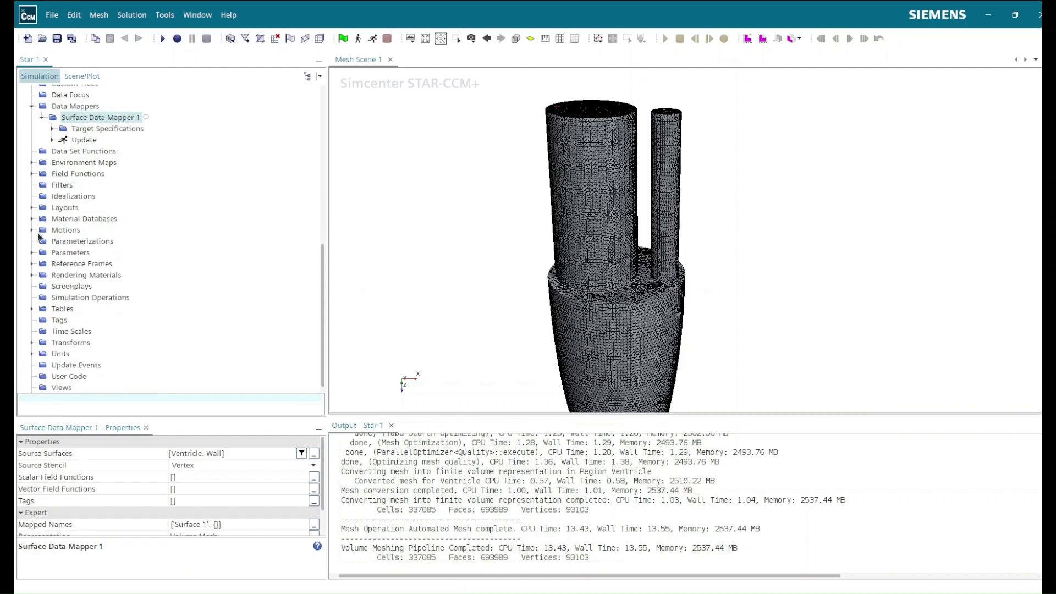
click(32, 174)
scroll(88, 199, up, 2)
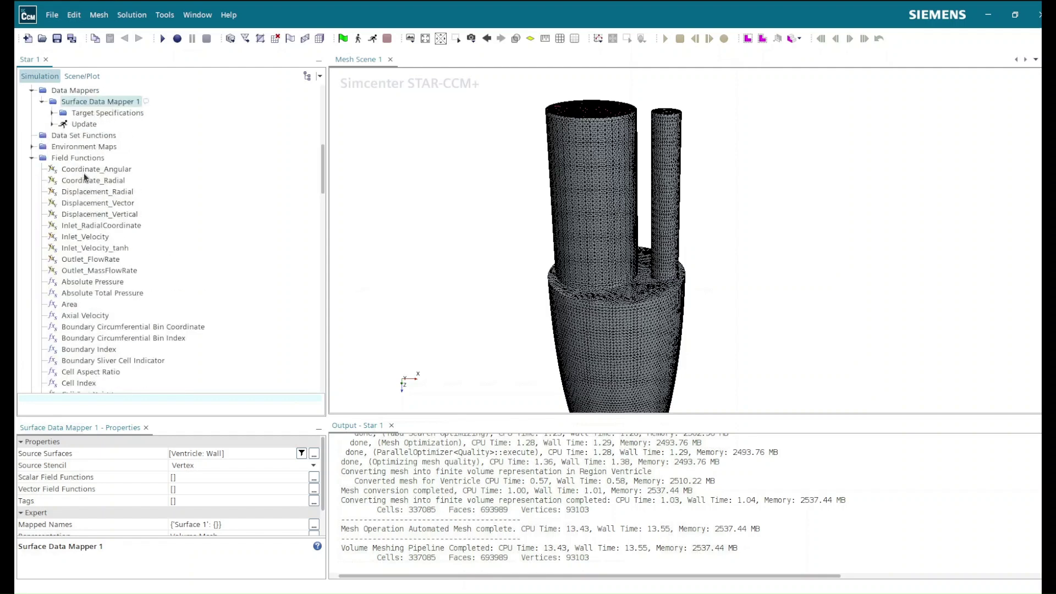
click(84, 172)
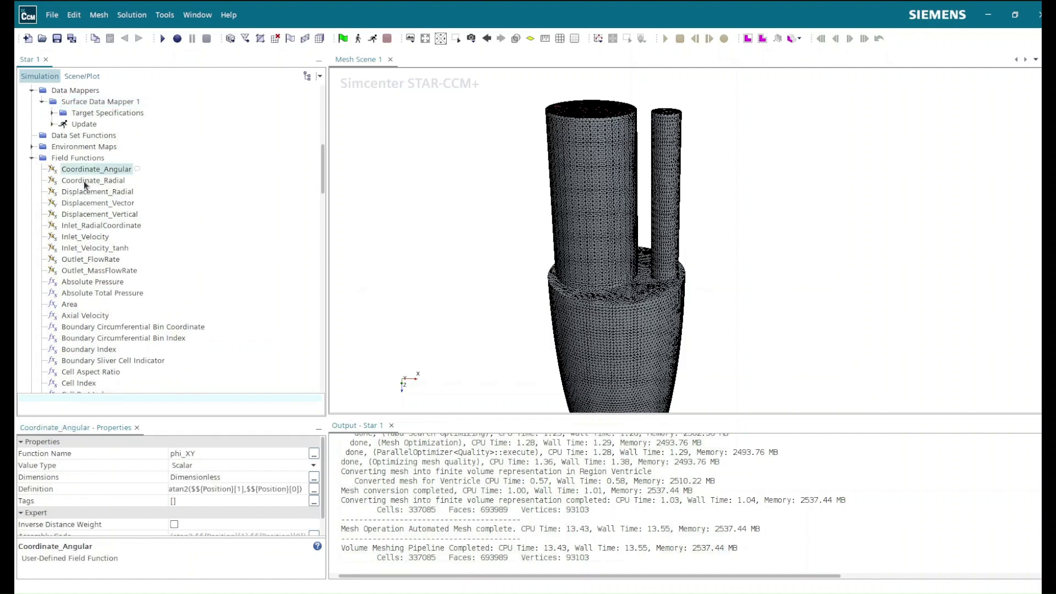
click(85, 183)
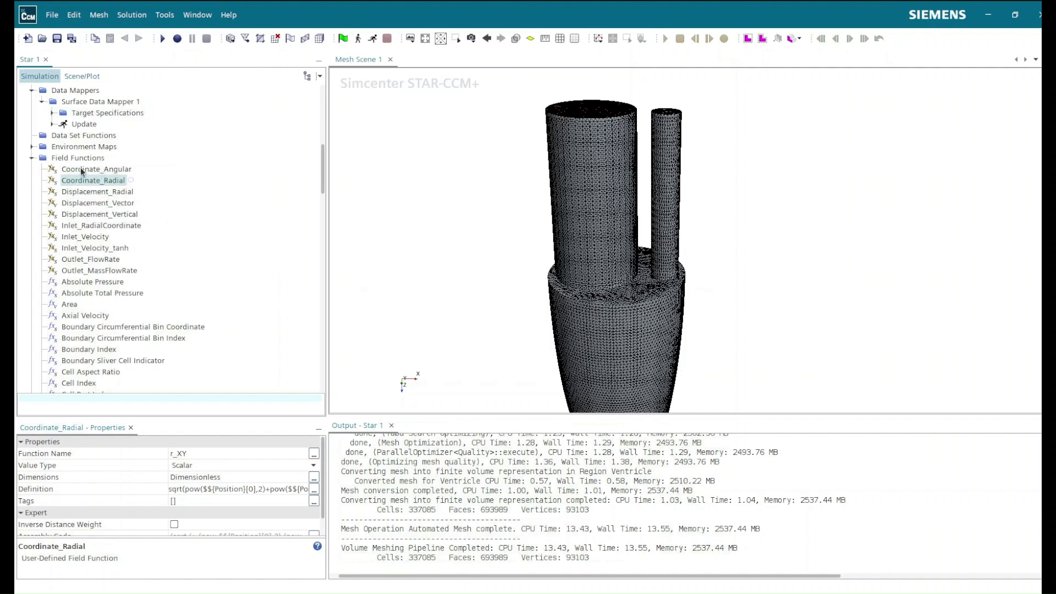
click(83, 169)
click(91, 182)
click(102, 171)
click(103, 181)
click(91, 193)
click(93, 216)
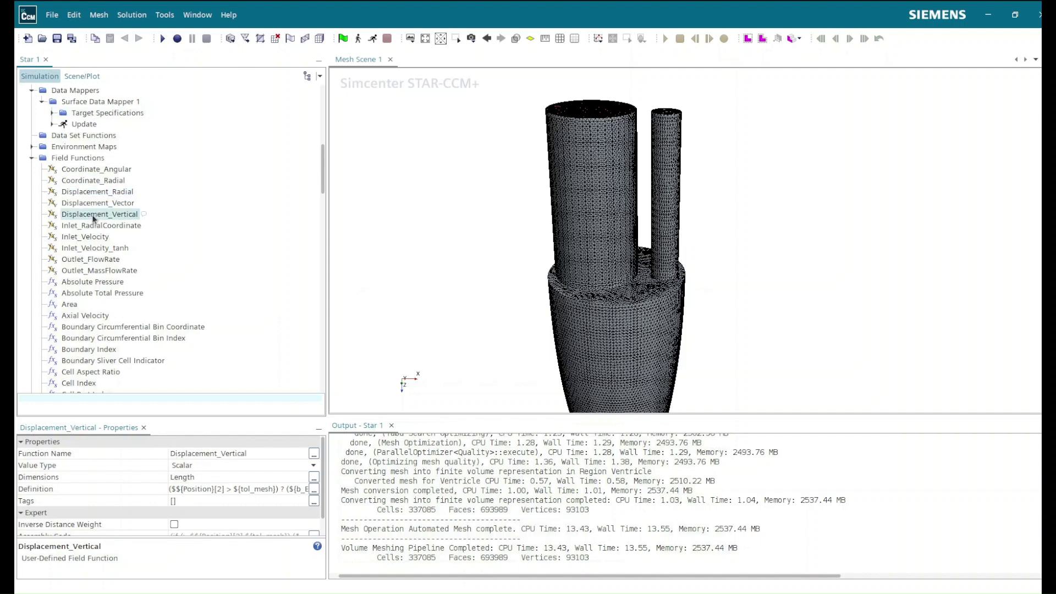
click(96, 204)
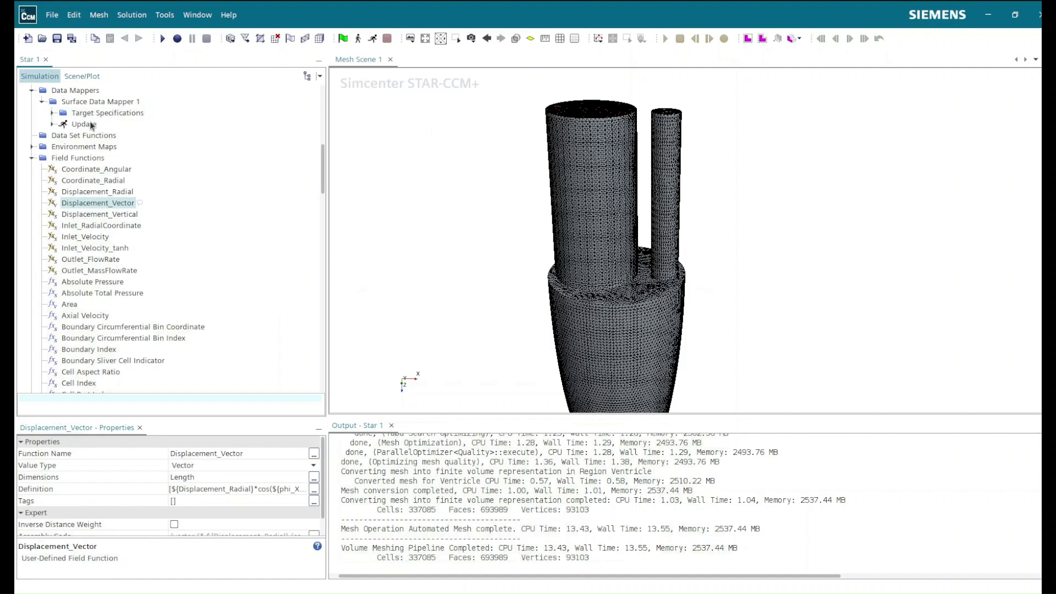
scroll(97, 149, up, 3)
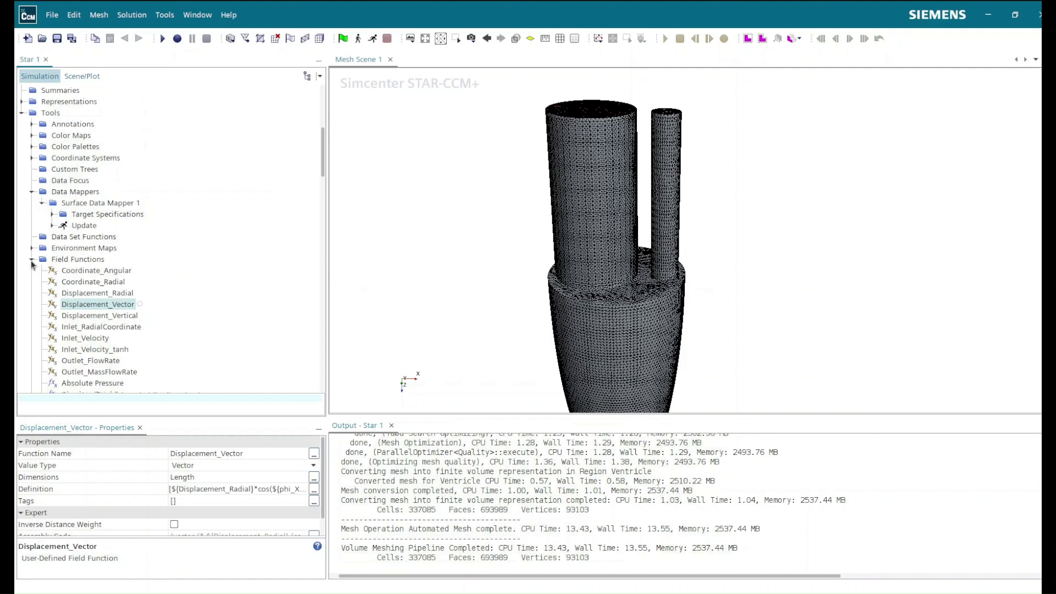
Add Displacement_Vector as the vector field function mapped by the surface data mapper.
click(32, 261)
click(86, 203)
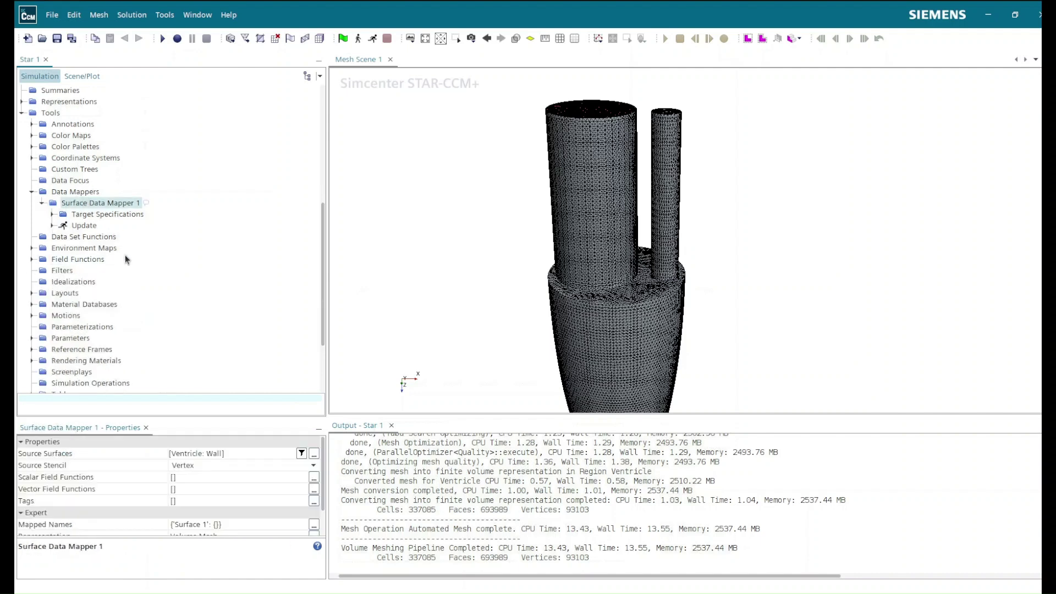
click(224, 490)
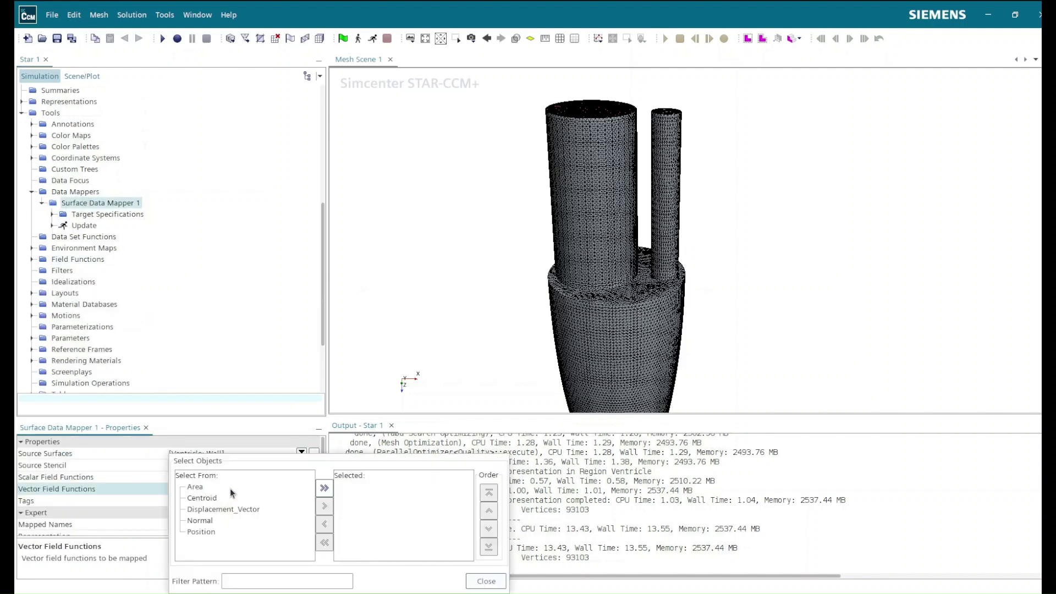
click(232, 509)
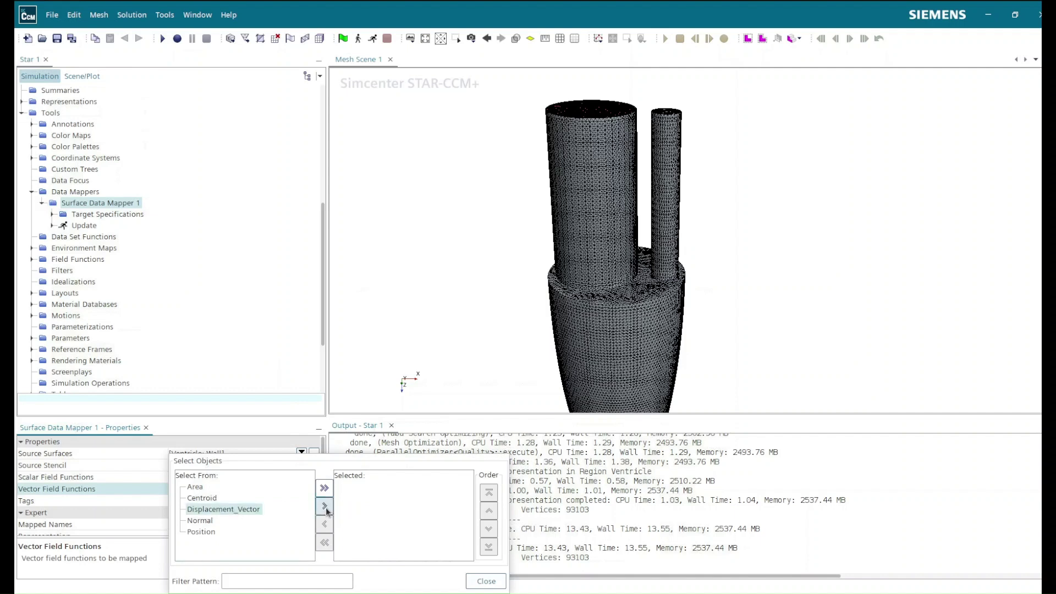
click(325, 506)
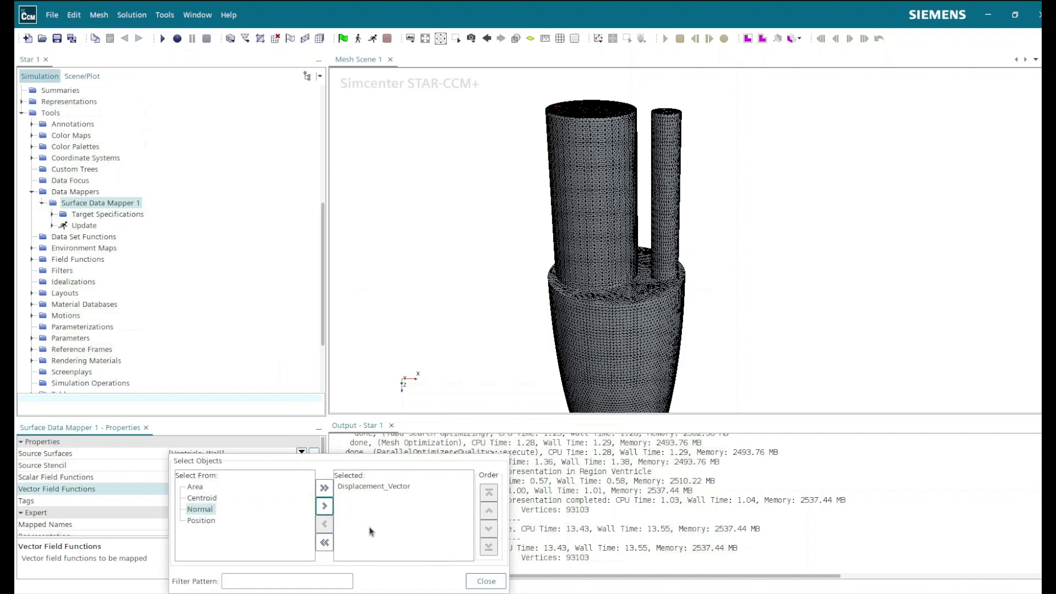
click(487, 581)
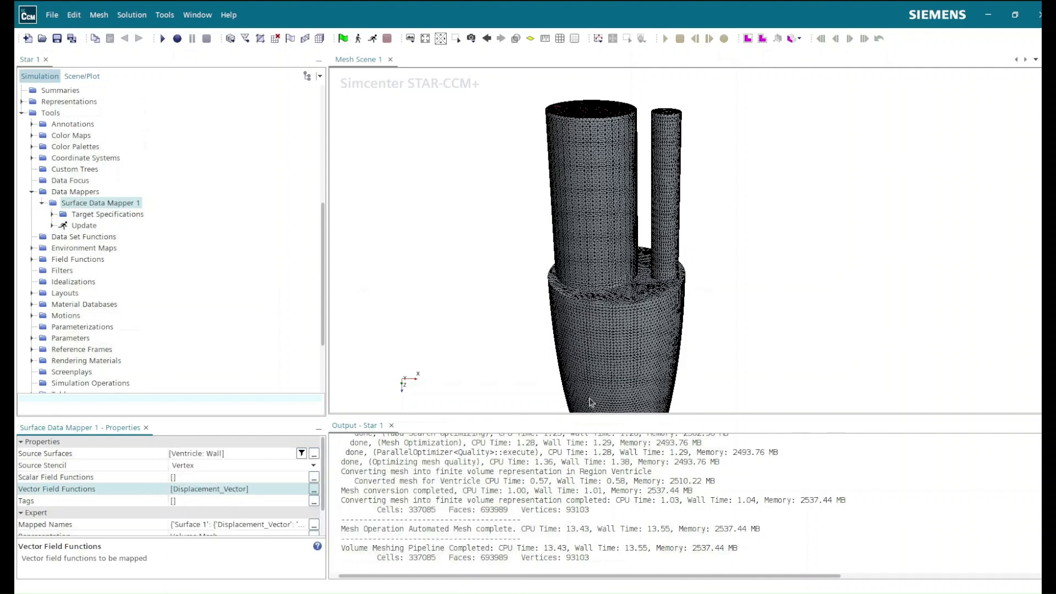
Set the surface data mapper's Surface 1 target entity to the Ventricle Wall boundary and review its proximity and normal direction constraints.
click(53, 214)
click(87, 226)
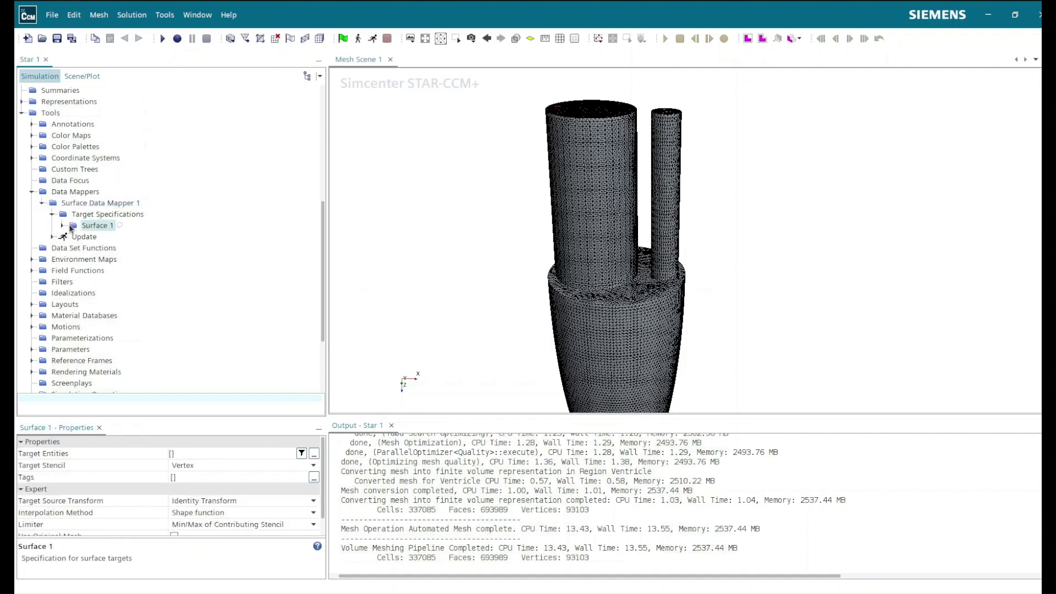
click(213, 454)
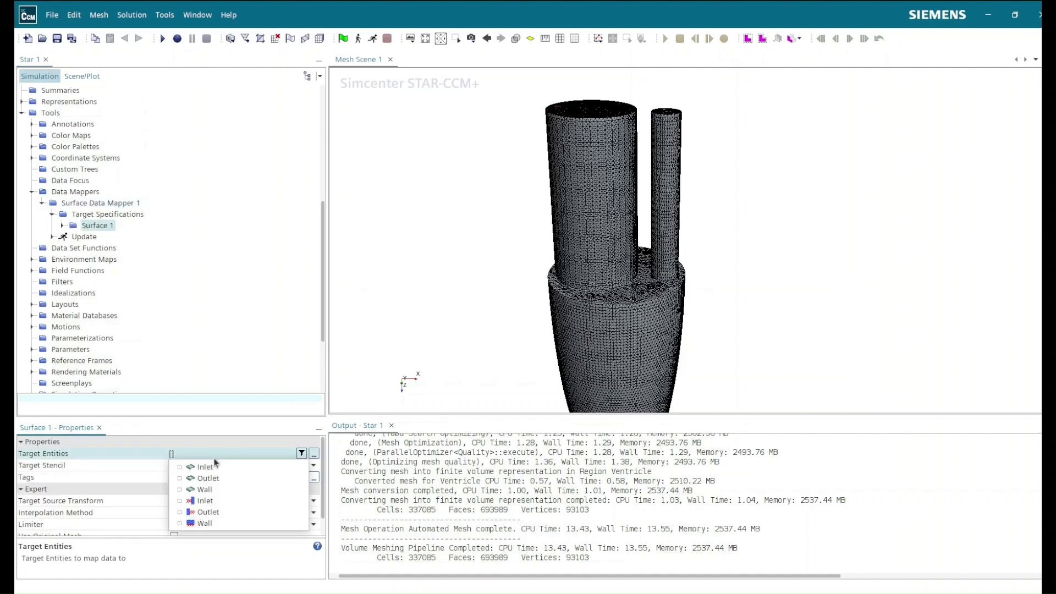
click(199, 523)
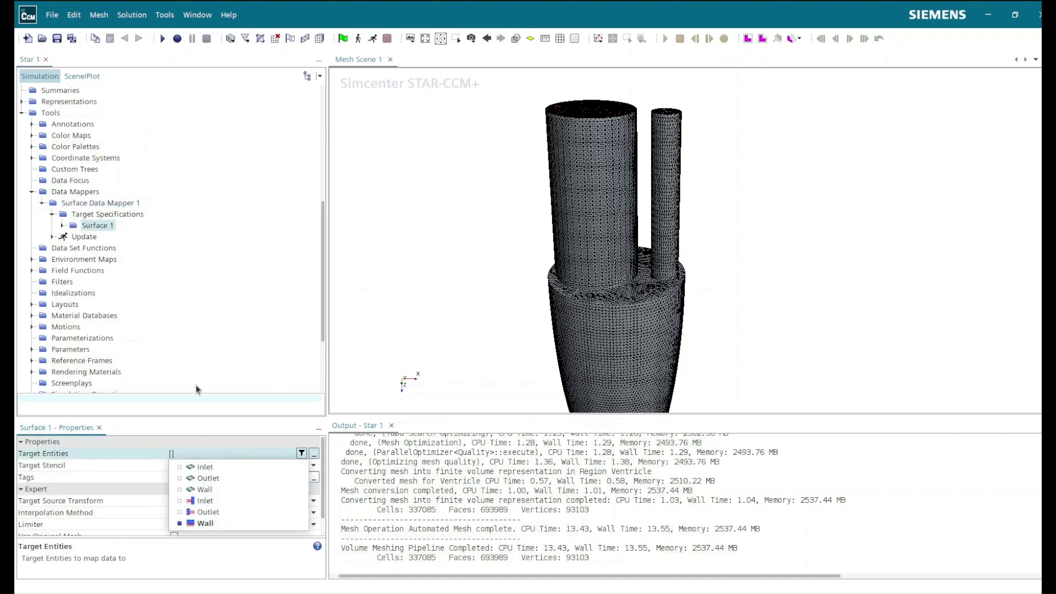
click(198, 300)
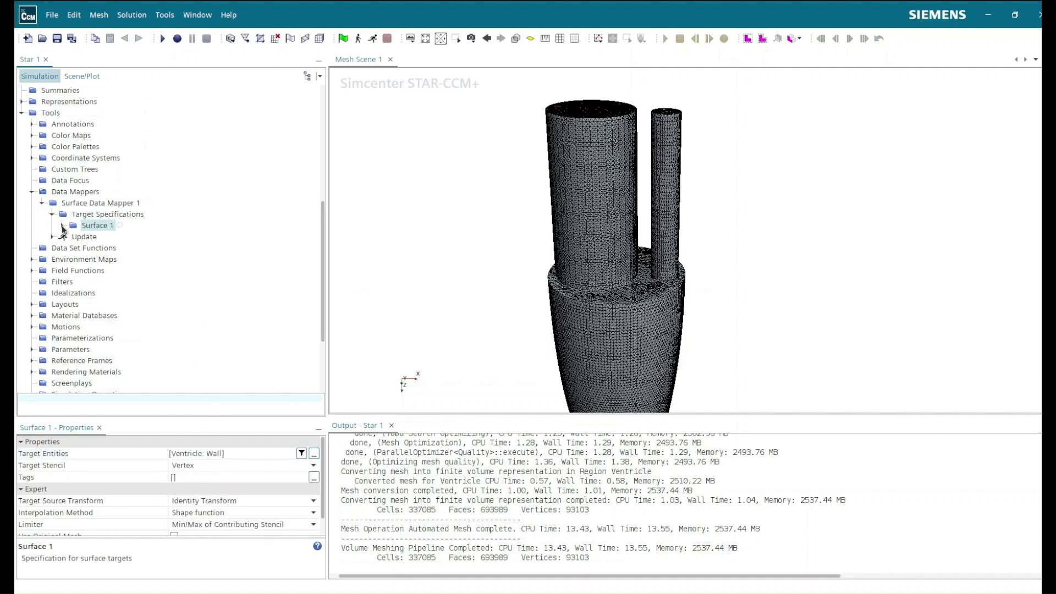
click(61, 226)
click(112, 237)
click(113, 248)
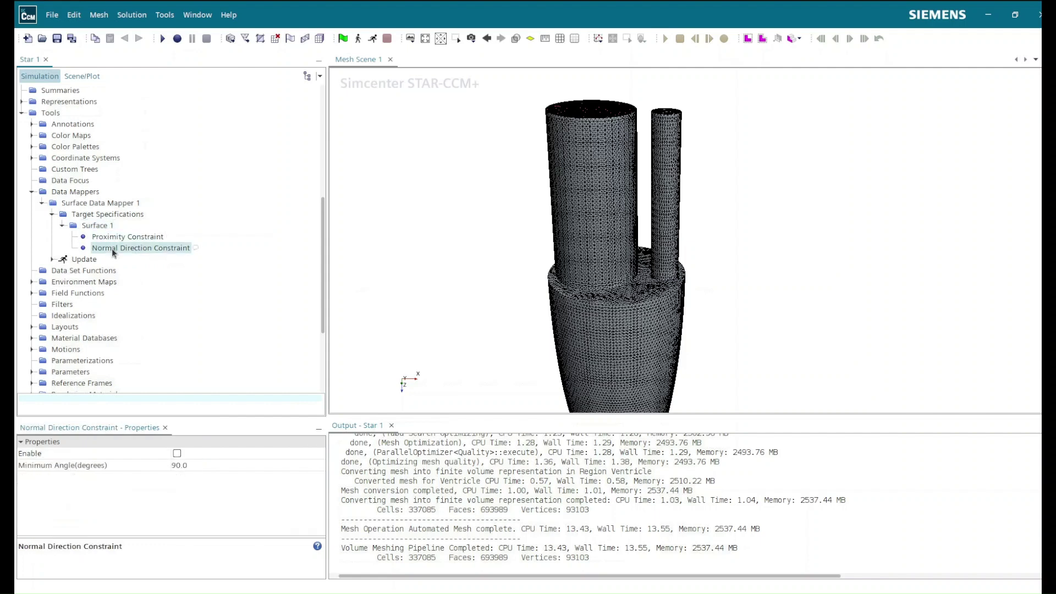
click(63, 226)
click(49, 214)
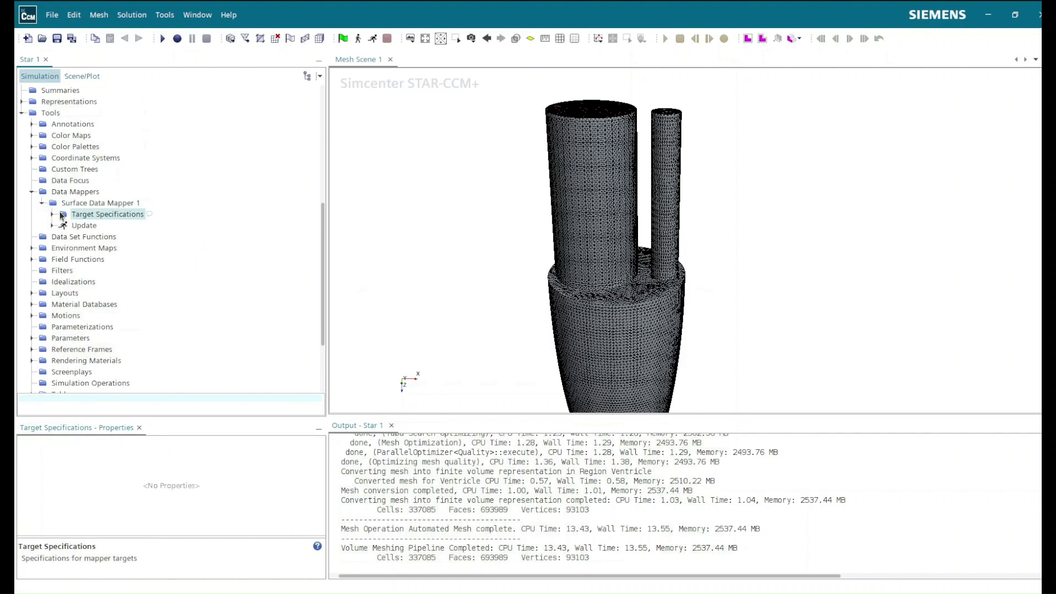
click(43, 203)
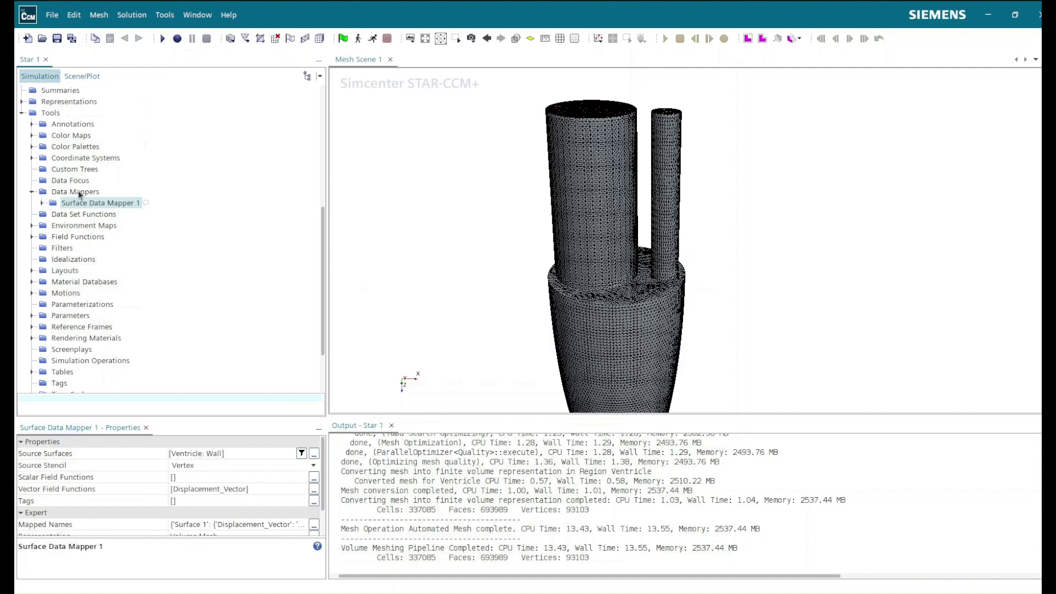
Create a tabular data mapper and set its source table to XYZ_displacement.
right_click(78, 190)
mouse_move(129, 203)
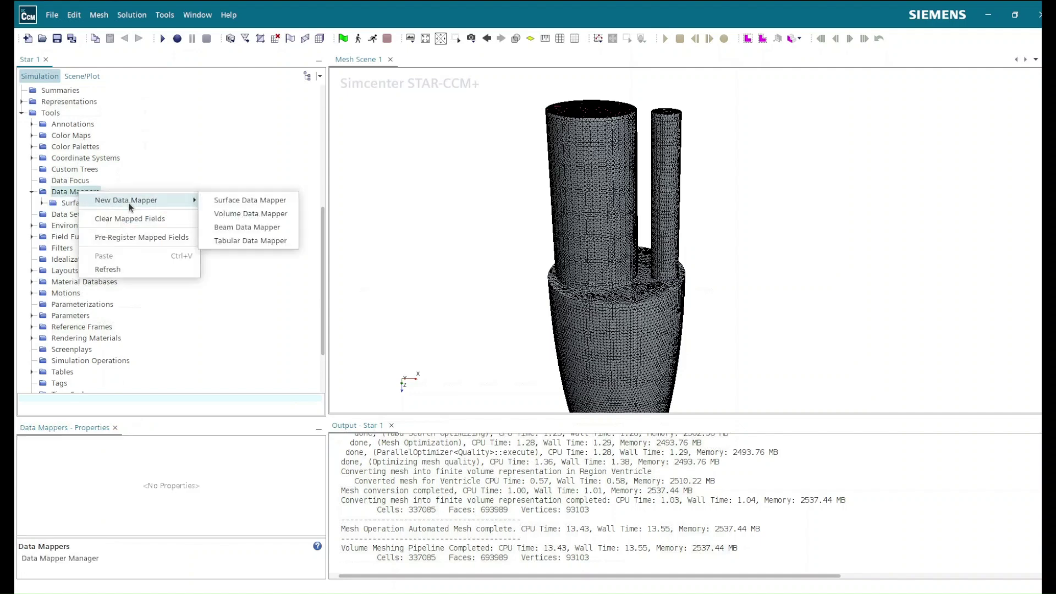
click(255, 241)
click(206, 452)
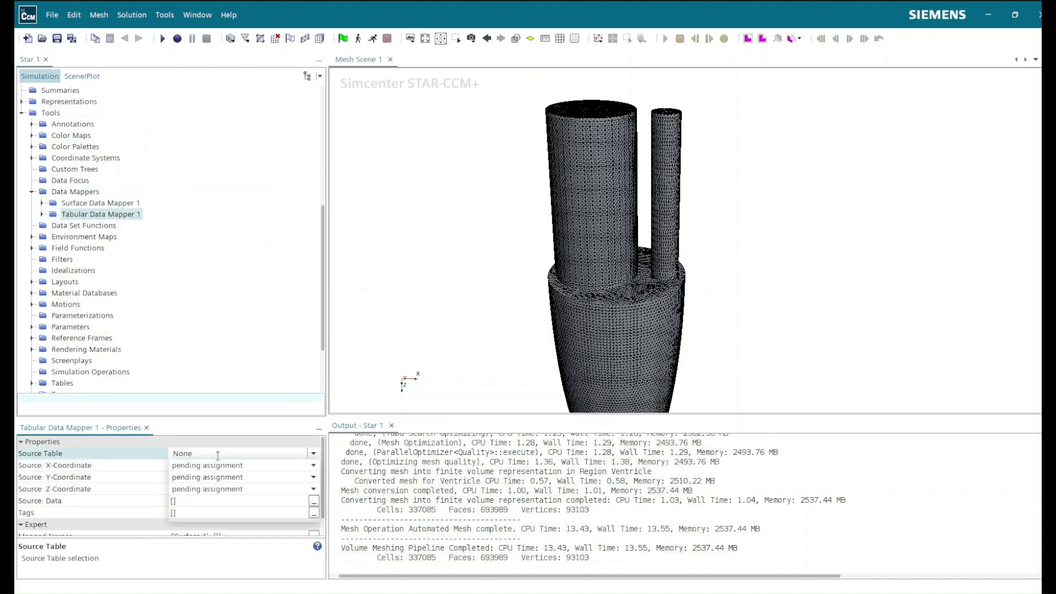
click(201, 515)
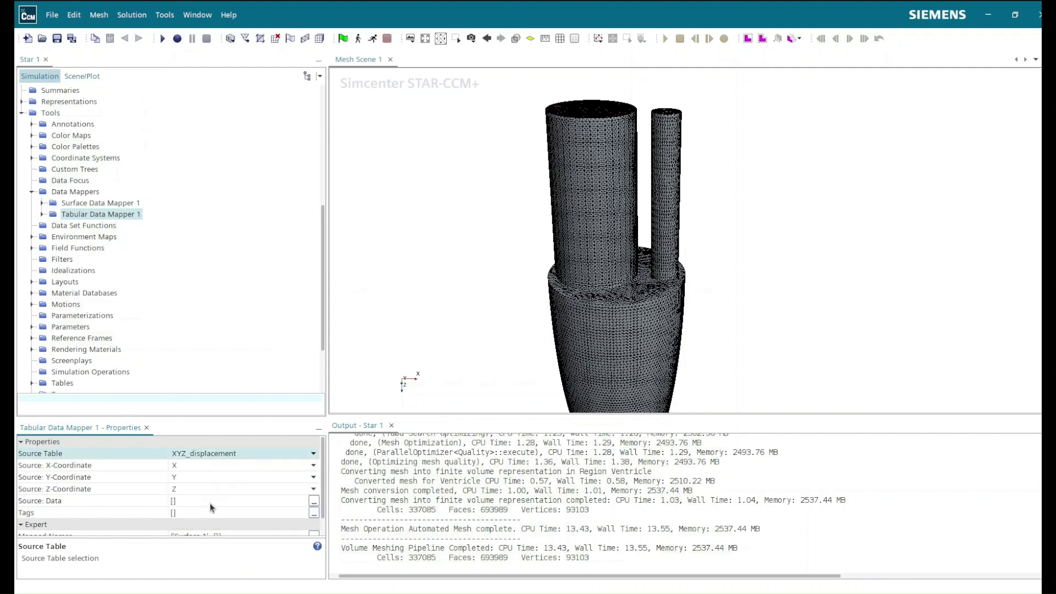
Select Displacement[i], Displacement[j] and Displacement[k] as the tabular data mapper's source data.
click(210, 505)
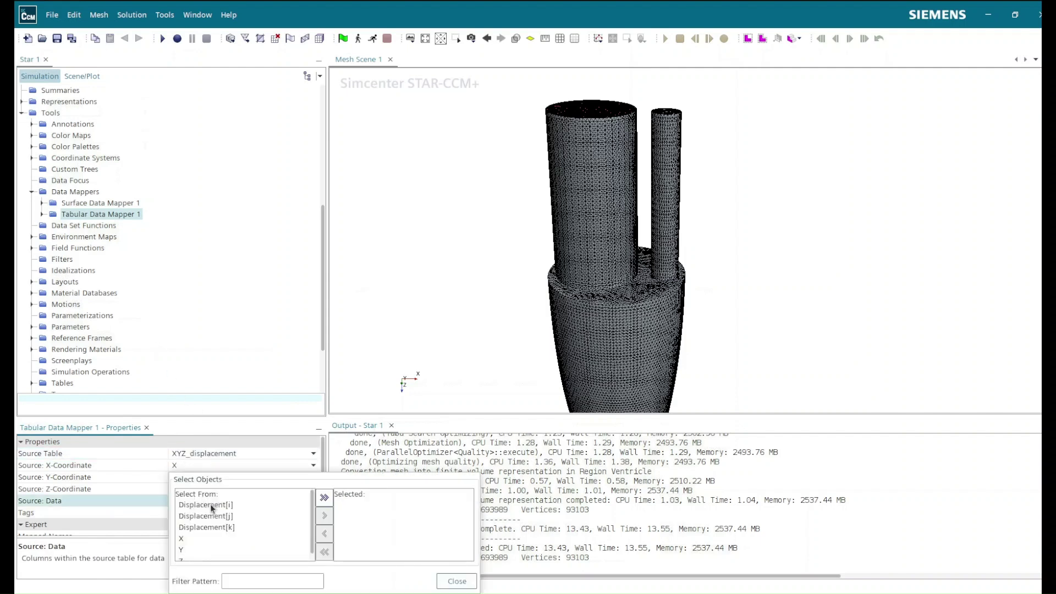
click(210, 504)
shift+click(232, 527)
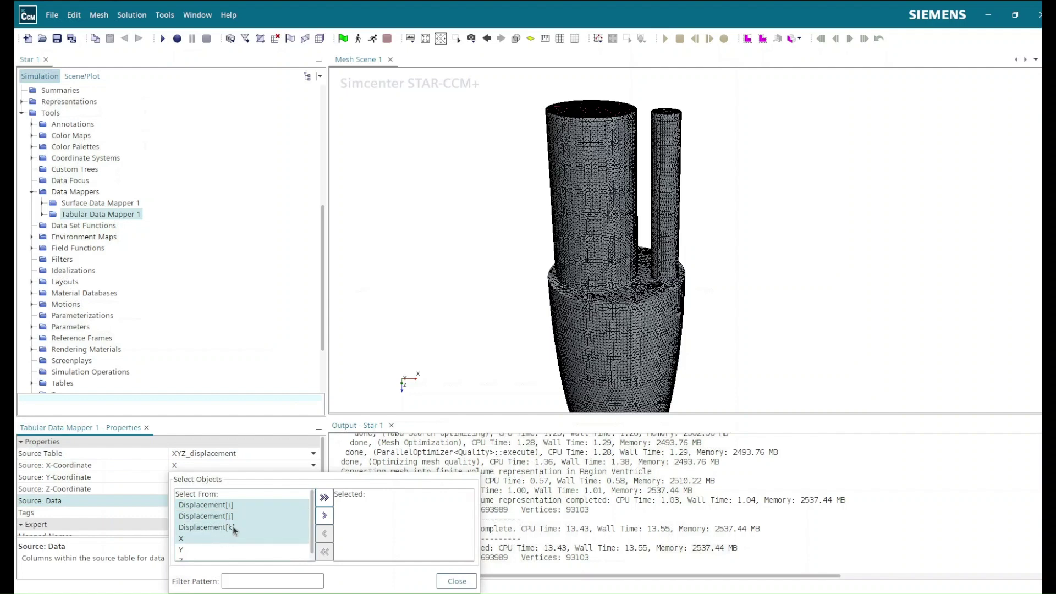
click(325, 516)
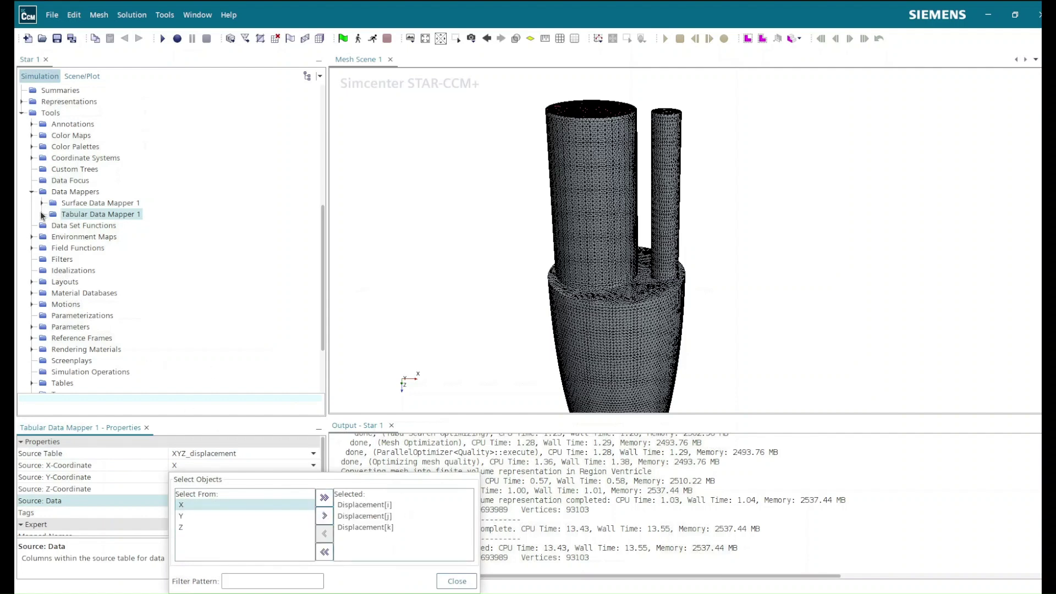
Set the tabular data mapper's Surface 1 target entity to the Ventricle Wall boundary.
click(42, 215)
click(66, 226)
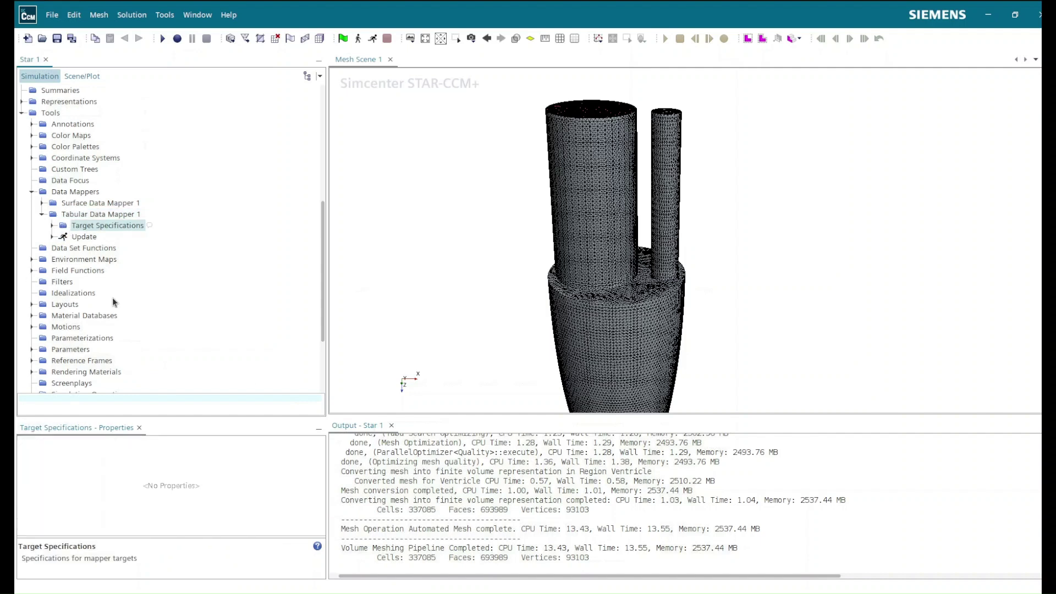
click(53, 226)
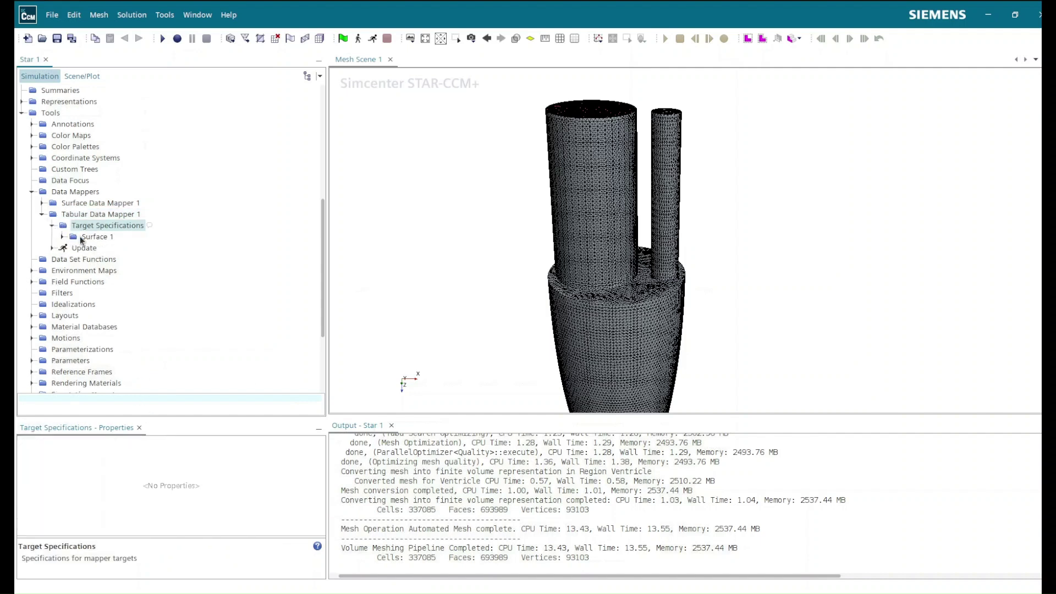
click(83, 237)
click(197, 452)
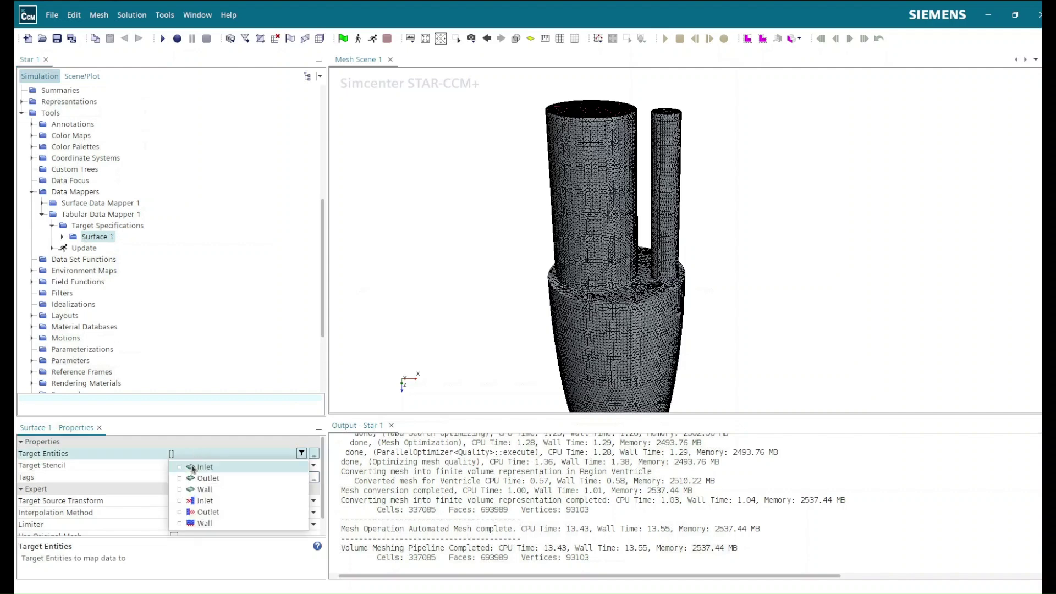
click(204, 522)
click(236, 347)
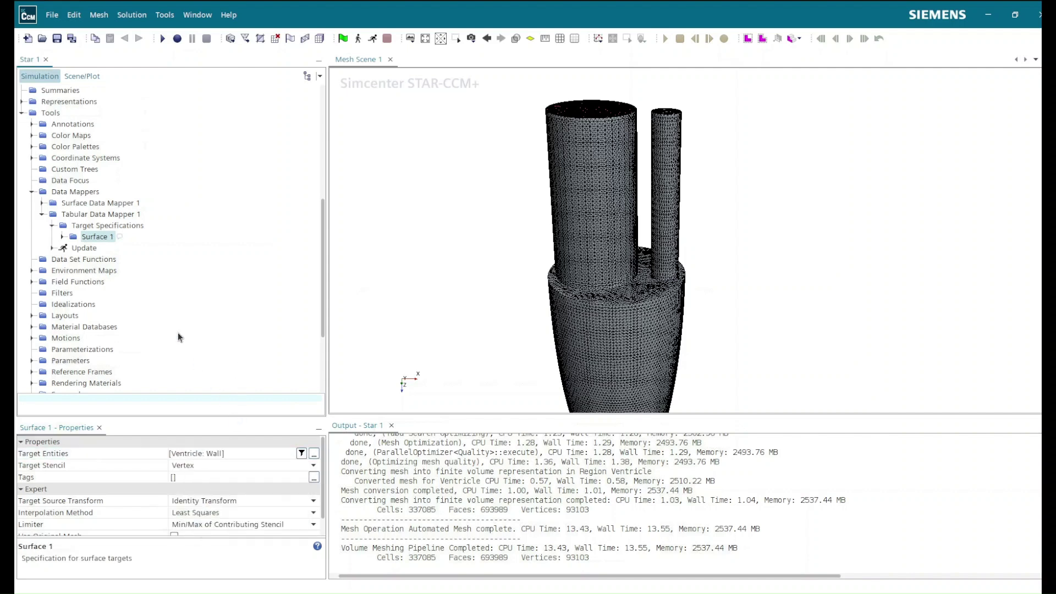
click(42, 216)
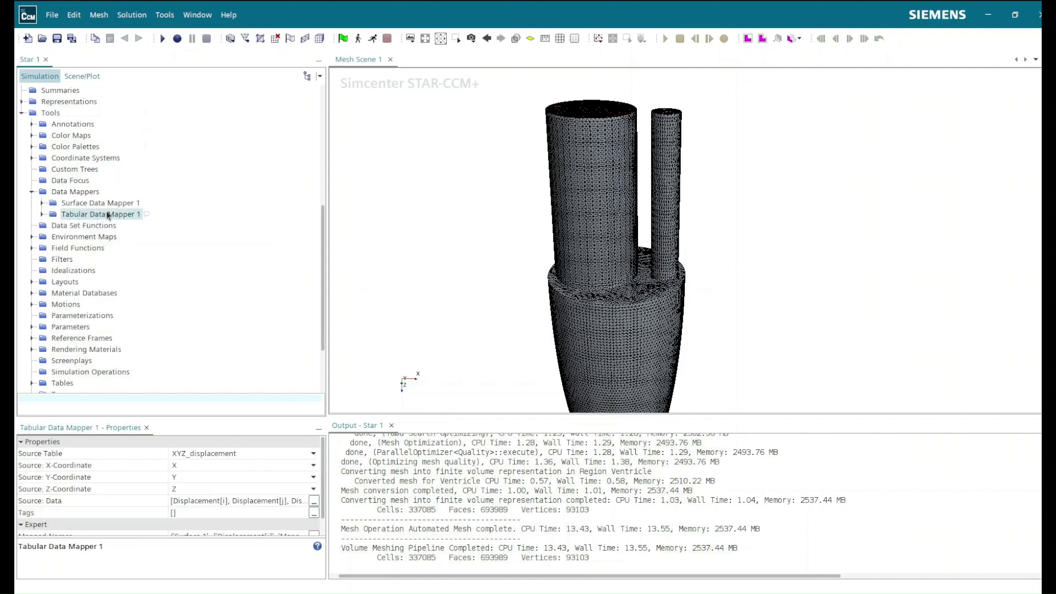
Map the data of Surface Data Mapper 1 onto its target surface.
click(92, 205)
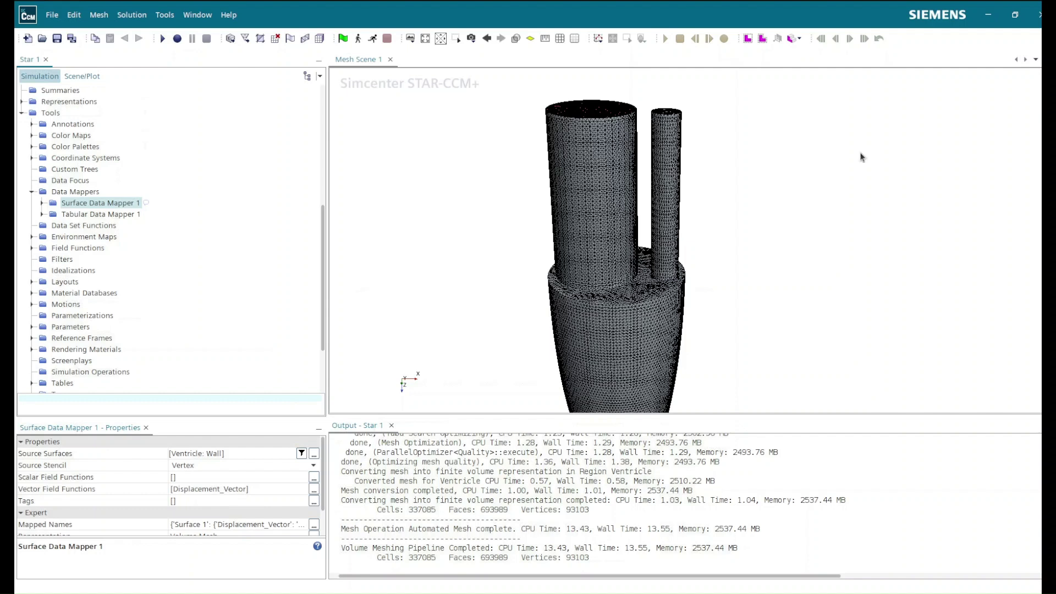
right_click(123, 203)
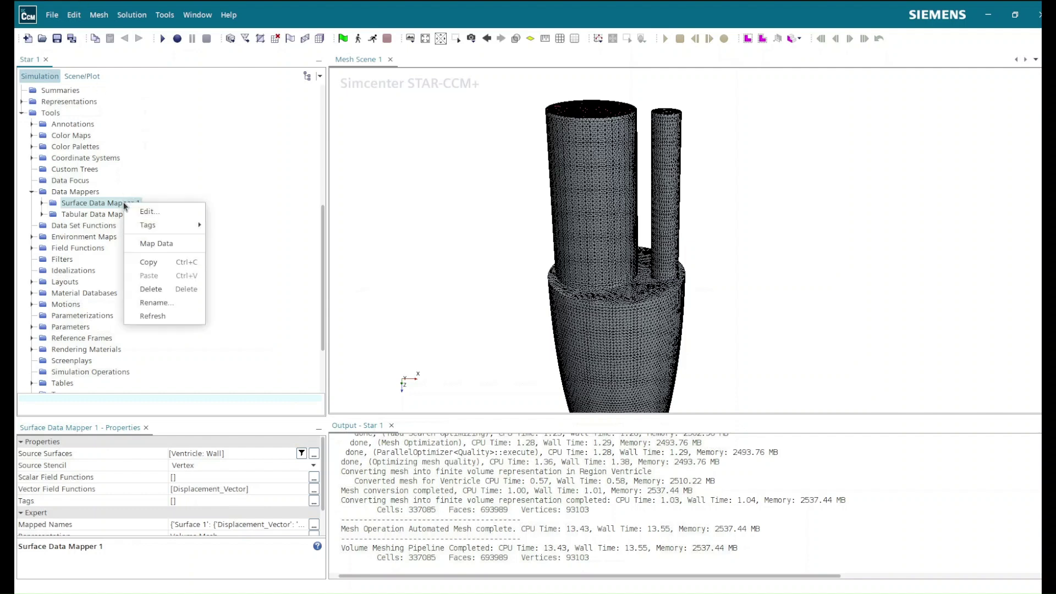
click(182, 243)
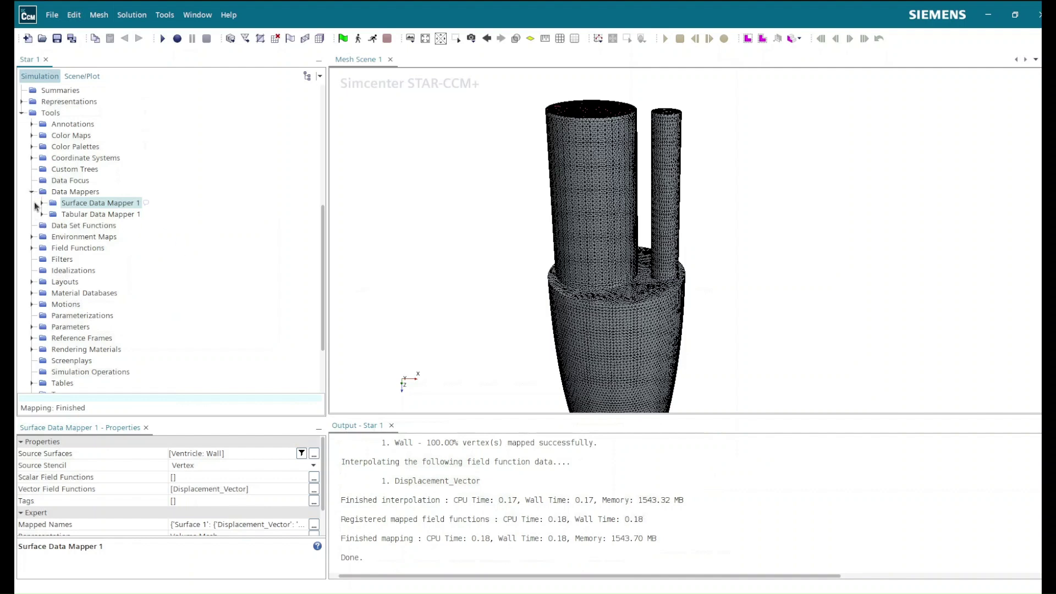
Create a vector field function and set both its name and its function name to Morpher_Entry.
click(32, 248)
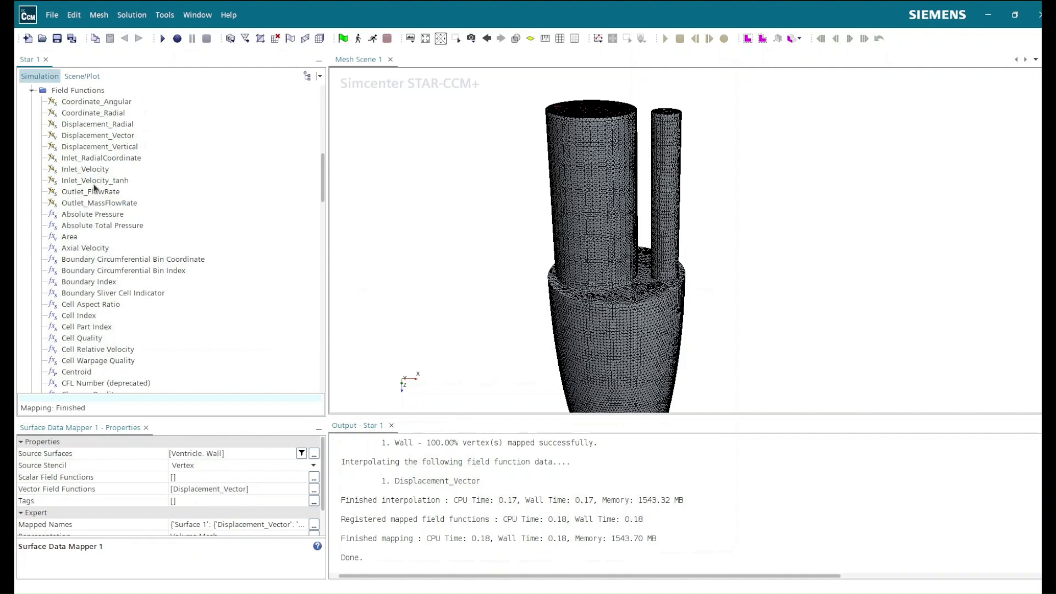
scroll(104, 213, up, 1)
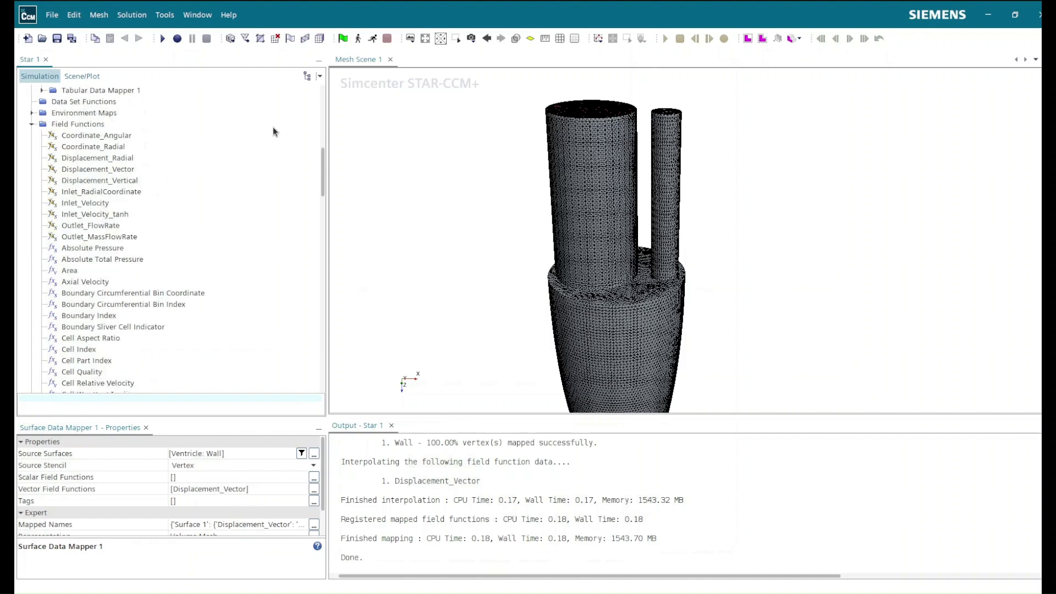
right_click(78, 122)
mouse_move(109, 132)
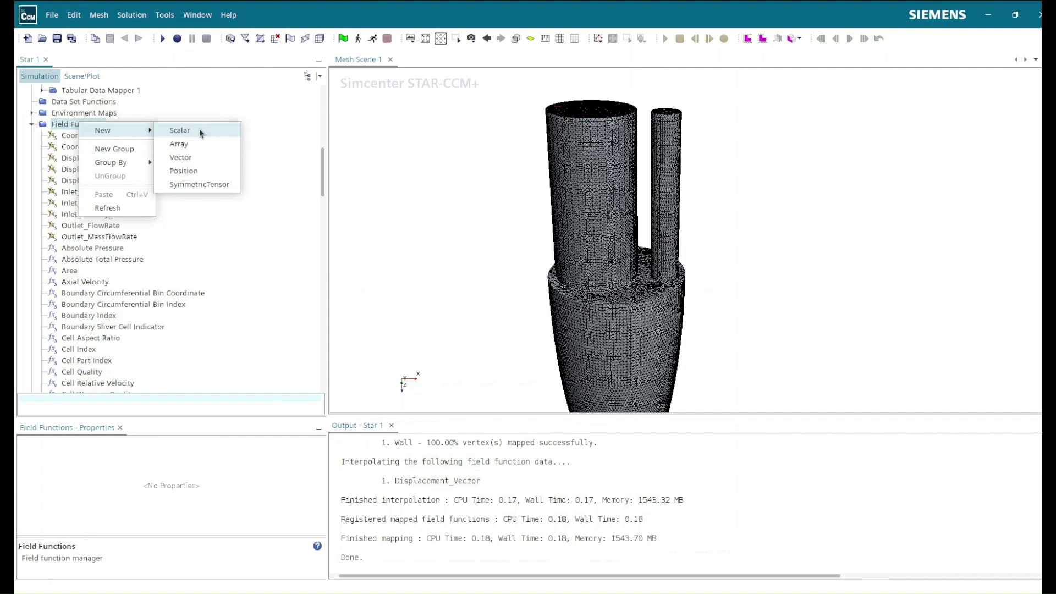
click(184, 157)
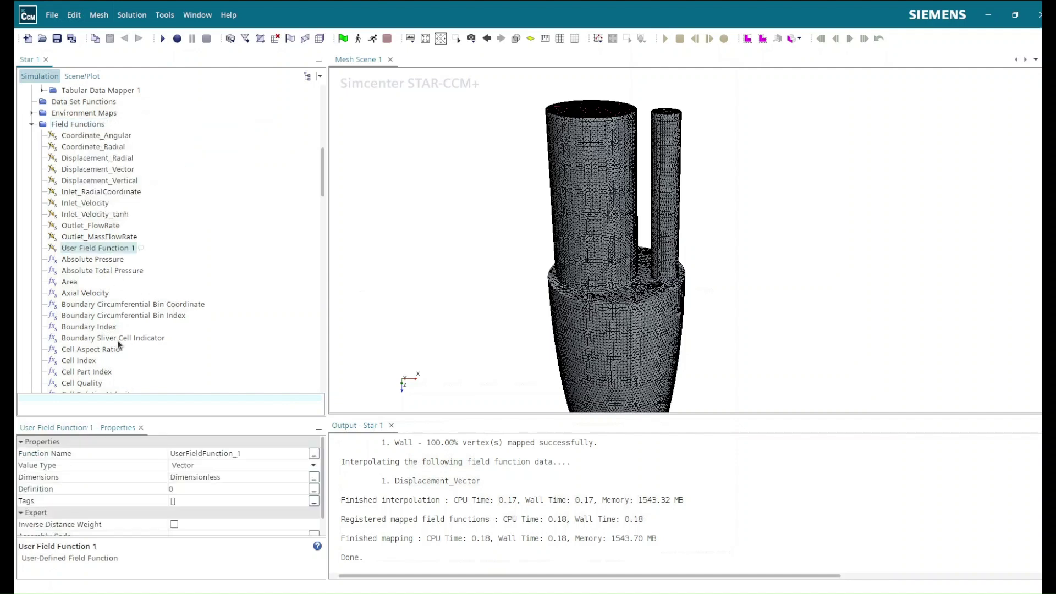
right_click(116, 248)
click(147, 329)
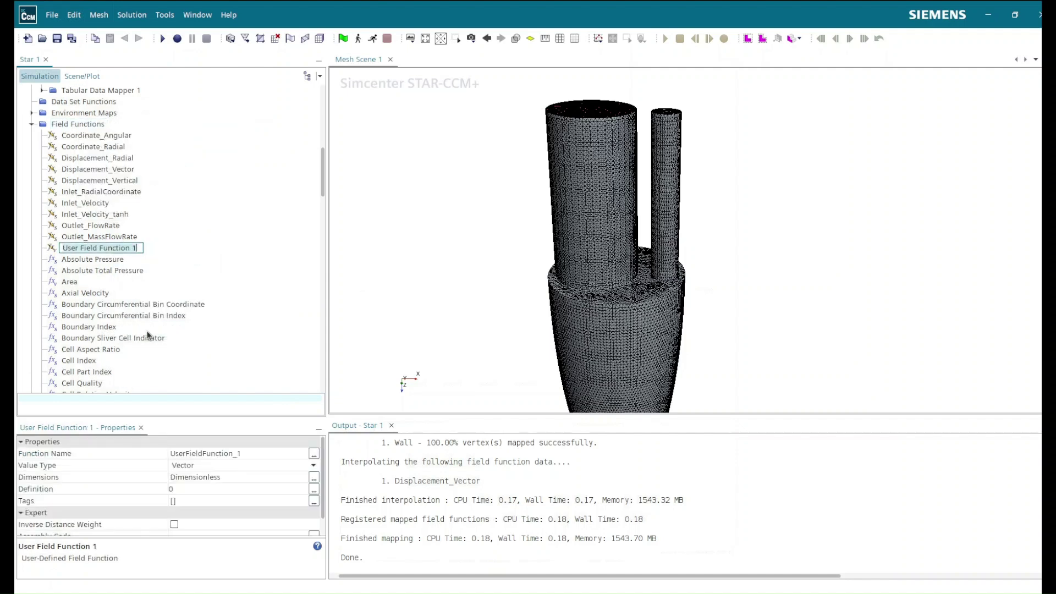
text(Morpher_Entry)
key(Home)
key(Return)
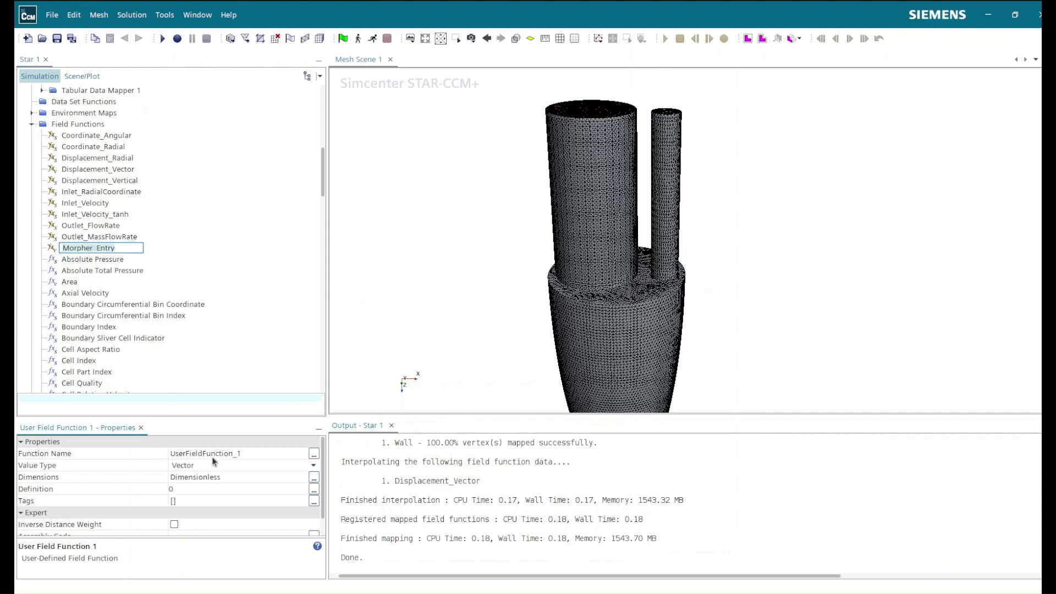
click(251, 454)
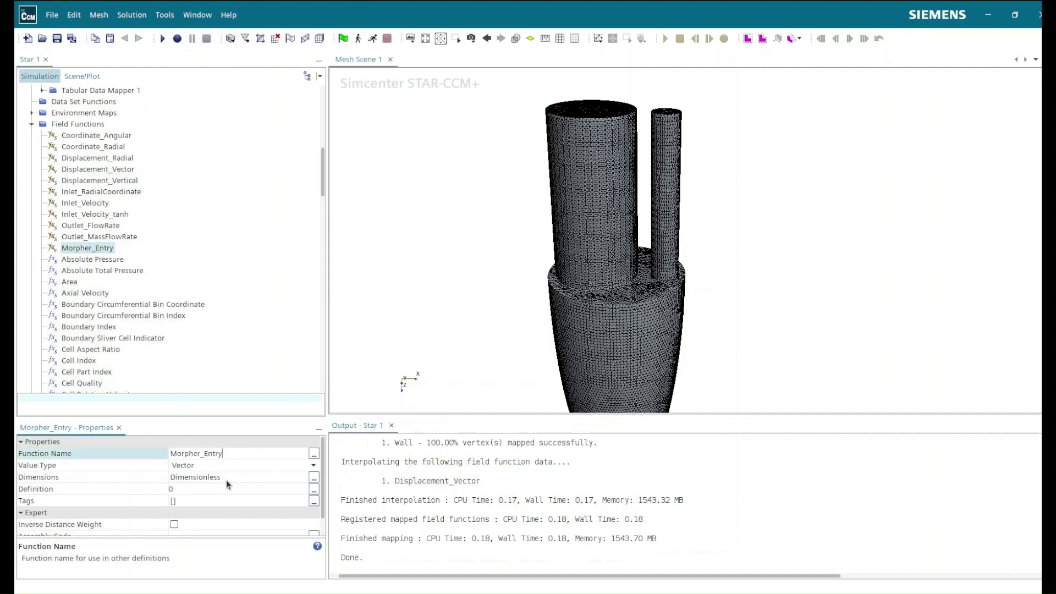
Set the dimensions of Morpher_Entry to Length with an exponent of 1.
double_click(228, 477)
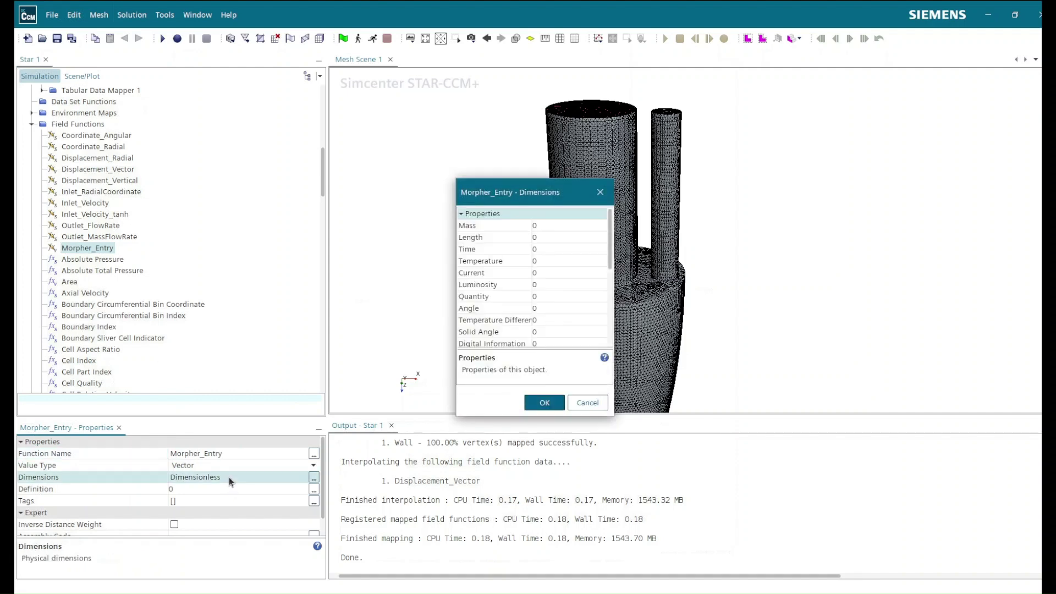
click(547, 237)
text(1)
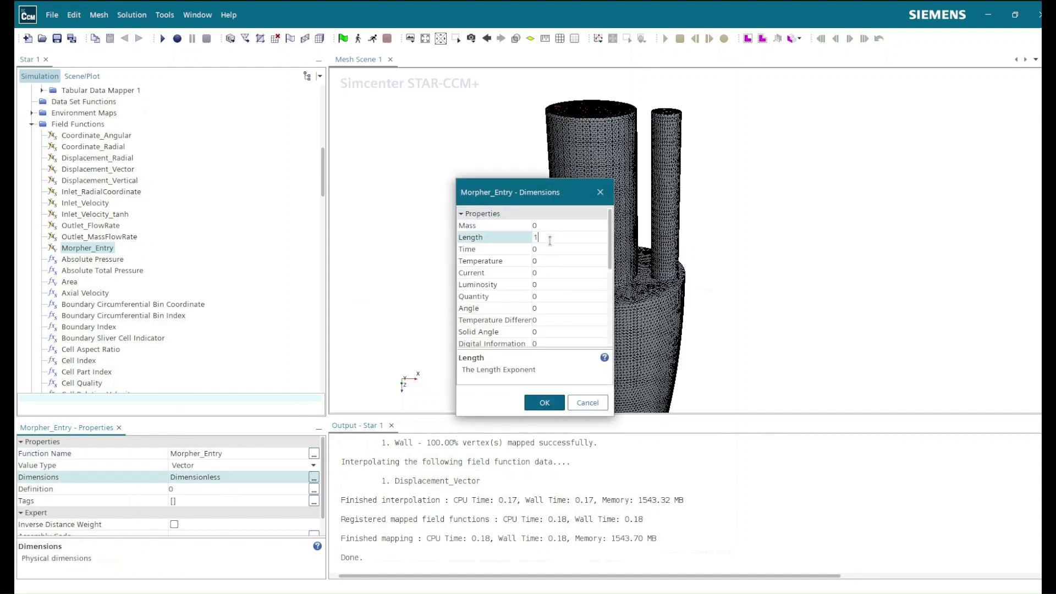
click(540, 407)
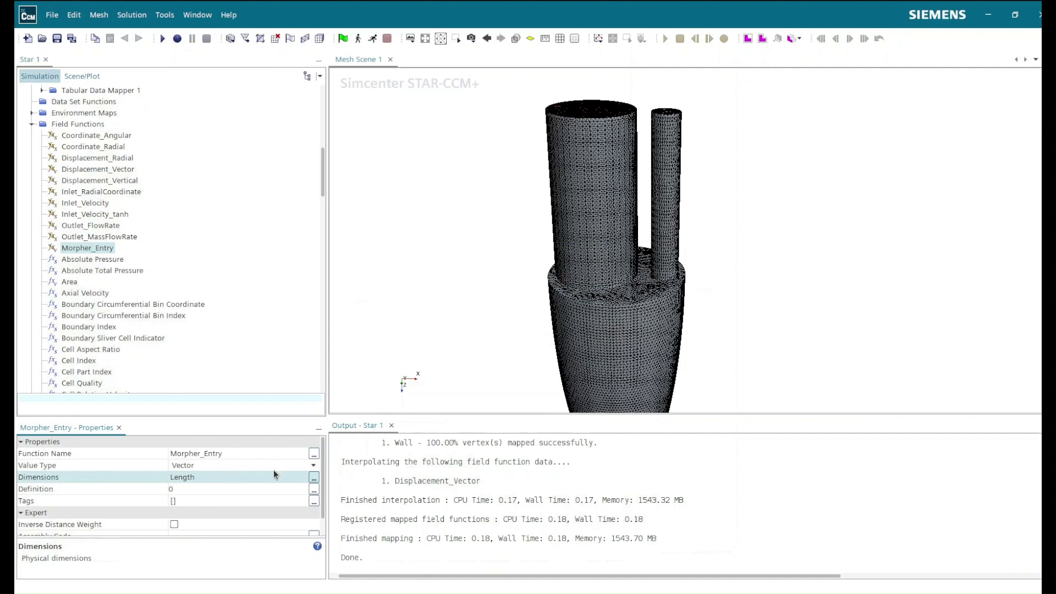
Define Morpher_Entry as ${Displacement_Interpolation} * $${MappedVertexDisplacement_Vector}.
click(313, 488)
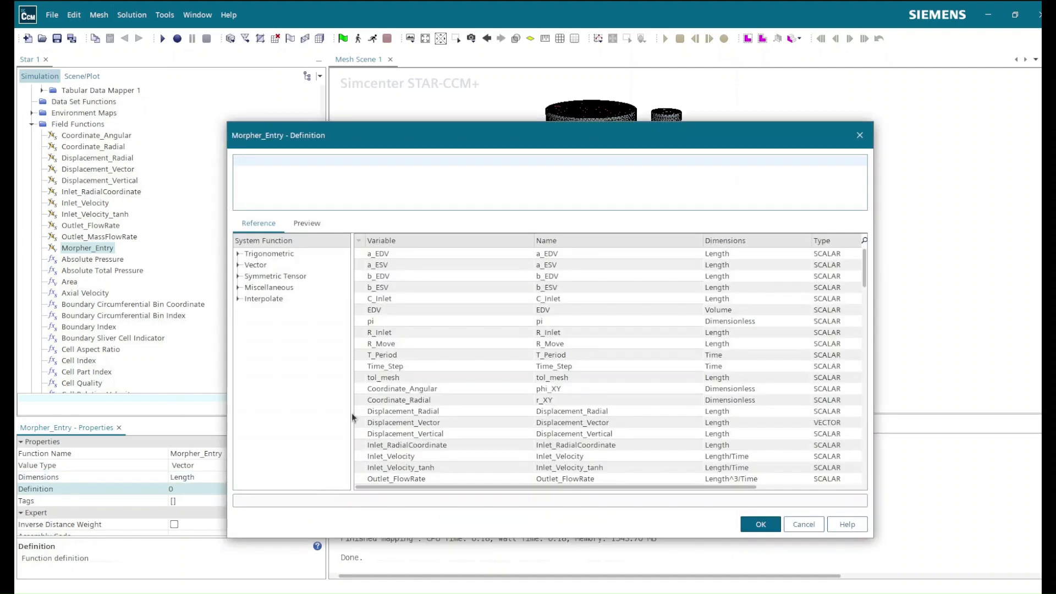
text(Disp)
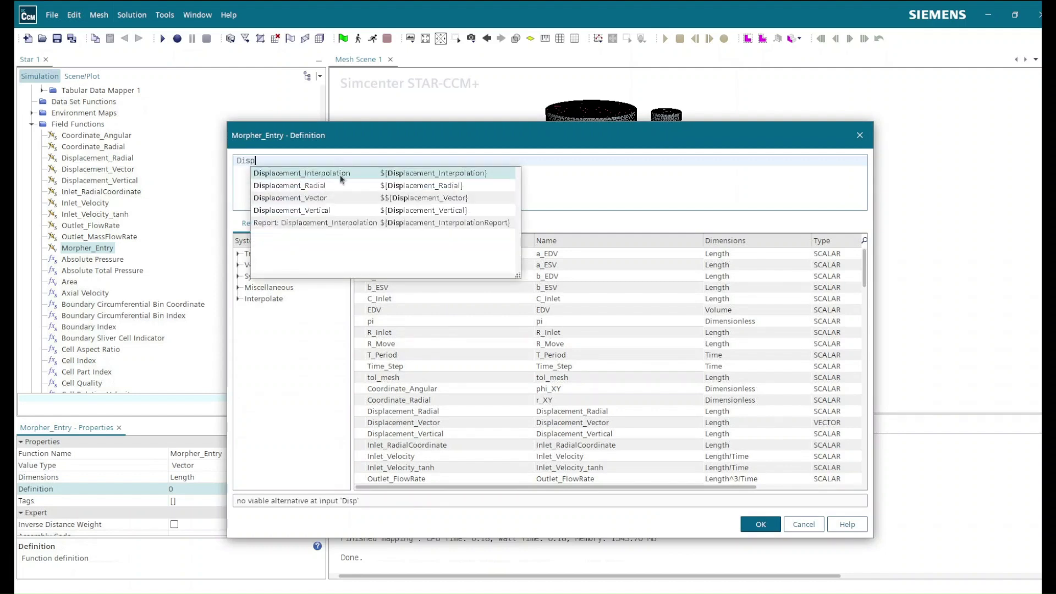
click(342, 173)
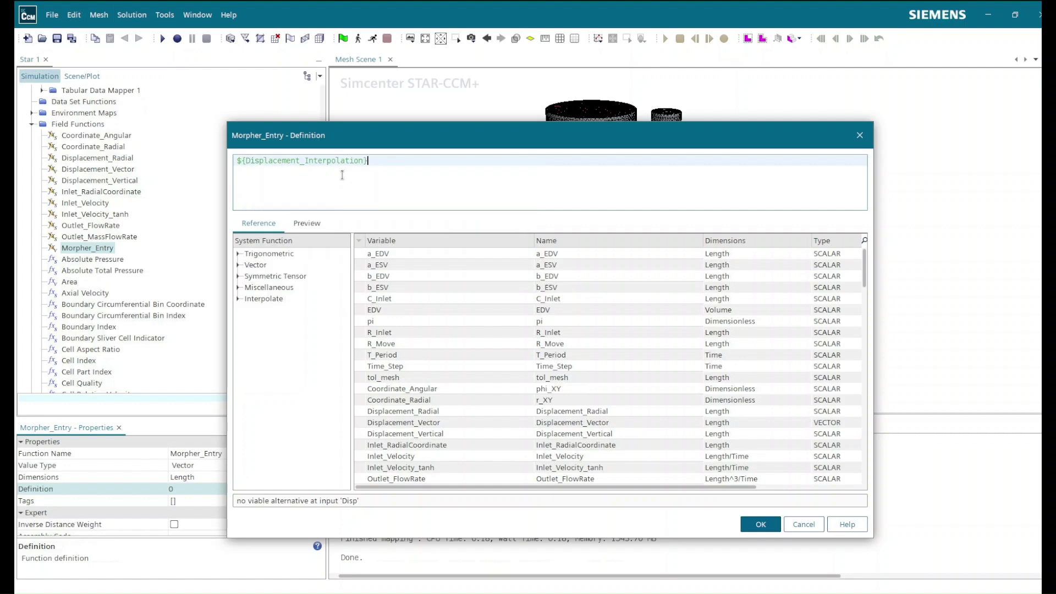
text(* Map)
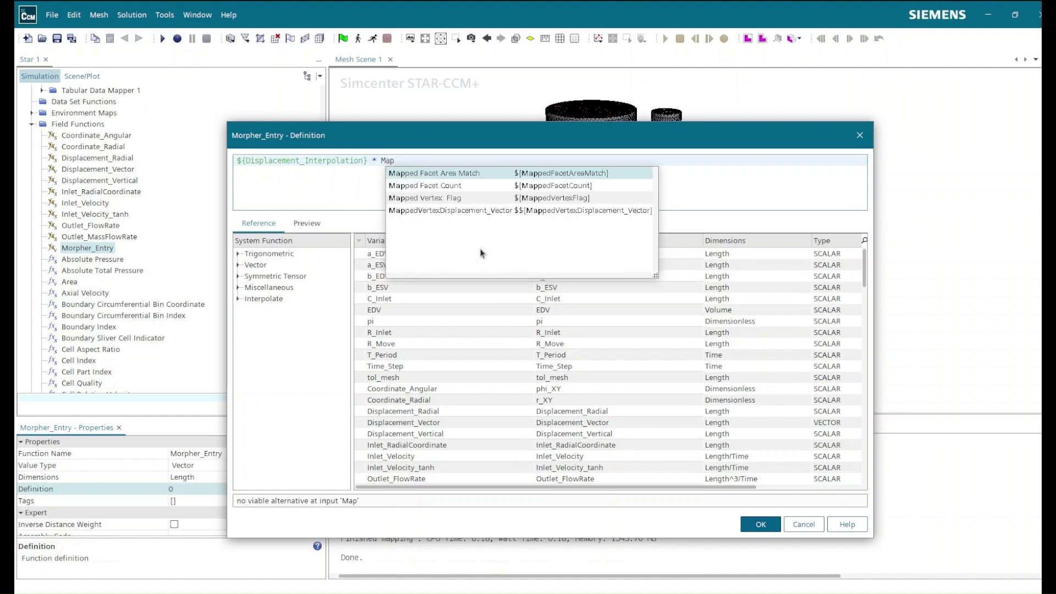
click(467, 210)
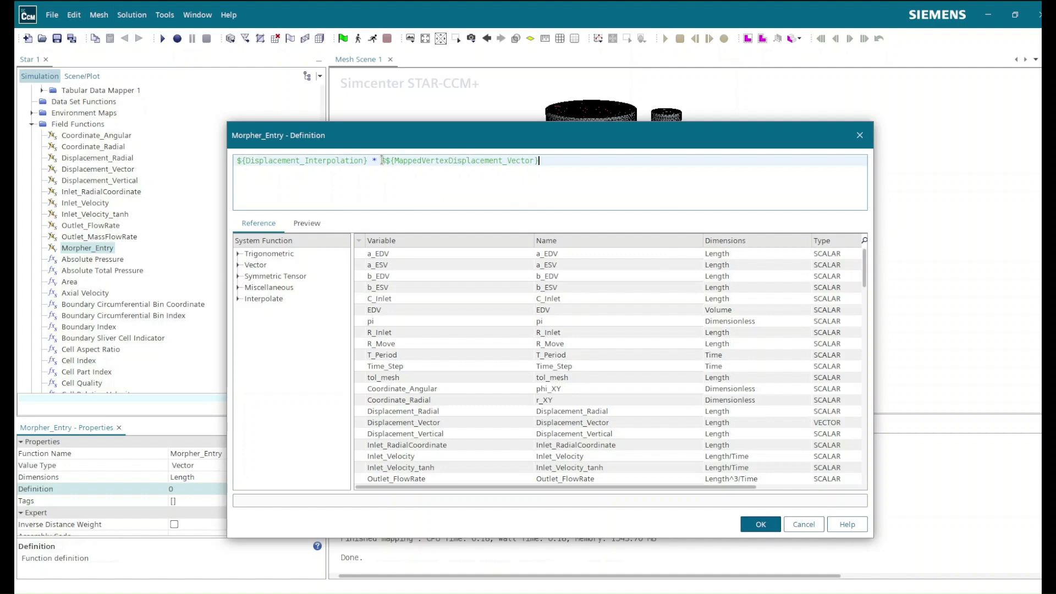
drag(381, 160, 613, 164)
click(747, 525)
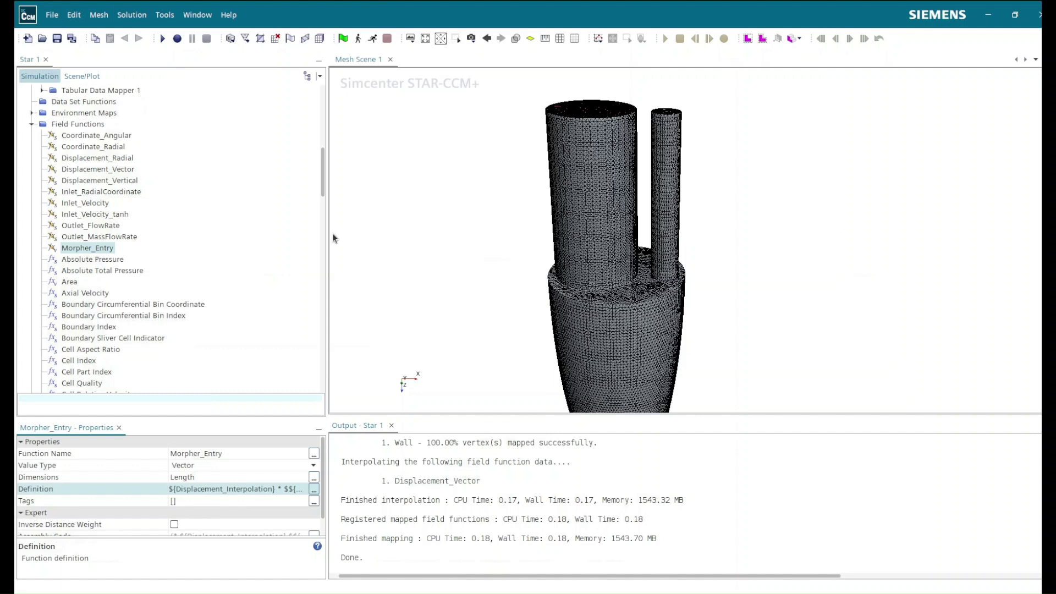
Add a Field Sum monitor to the simulation's monitors.
scroll(147, 278, up, 6)
scroll(147, 276, up, 3)
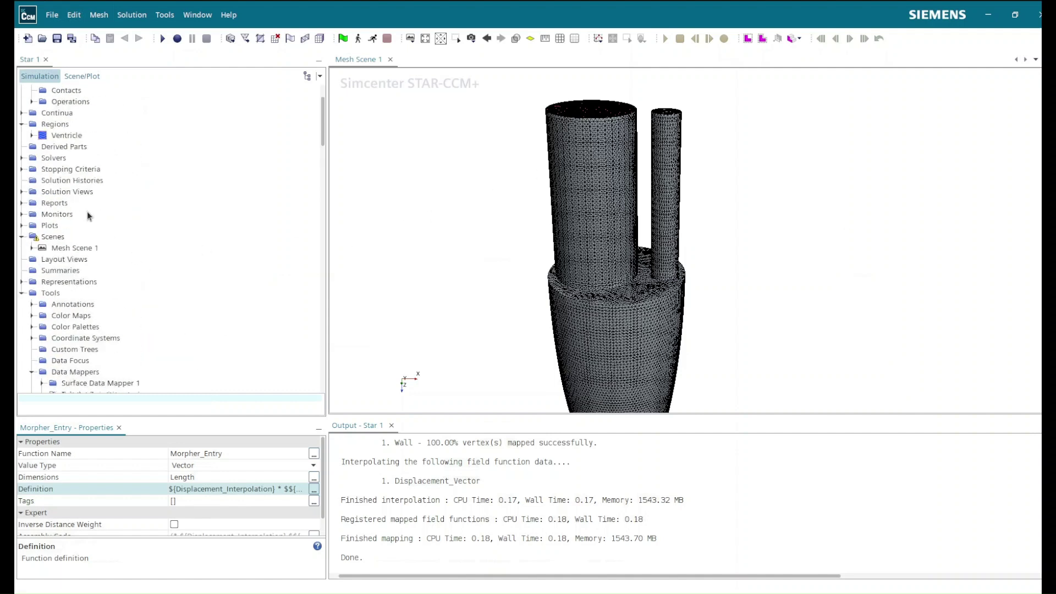
click(23, 214)
right_click(51, 215)
mouse_move(106, 225)
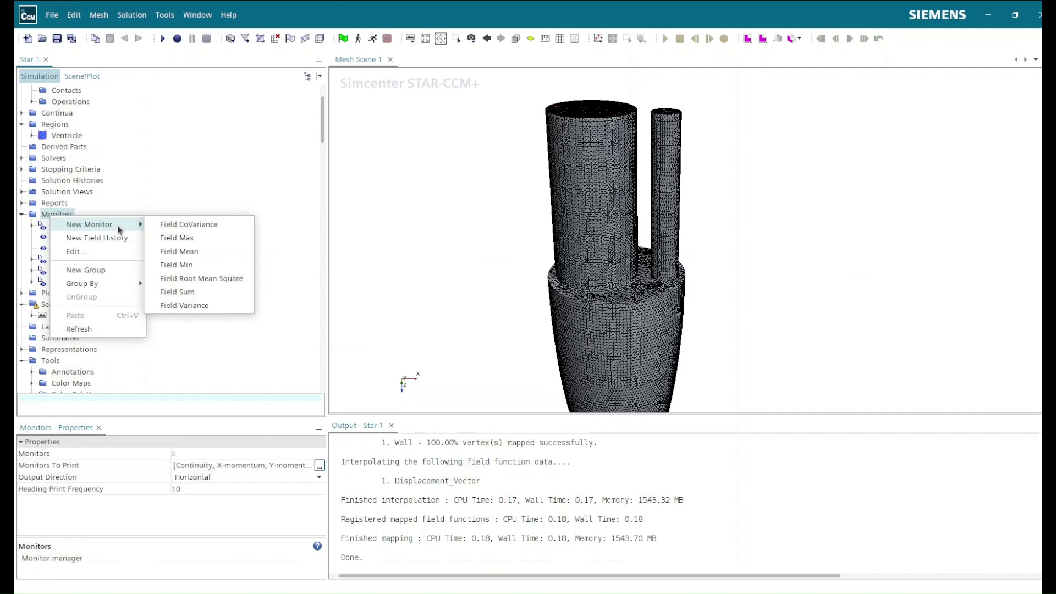
click(182, 292)
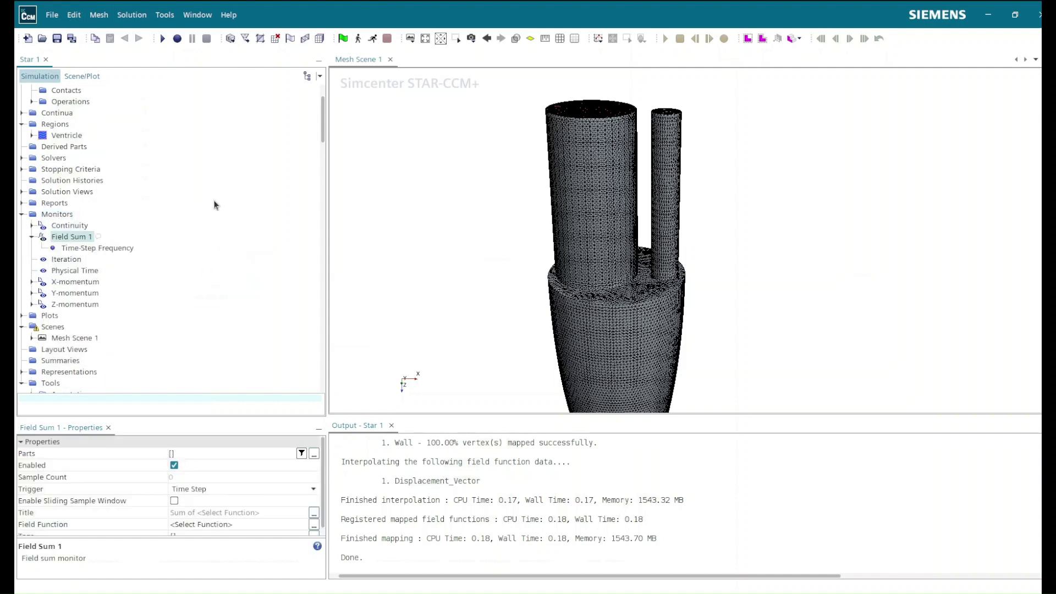
Rename the new field sum monitor as Sum_Displacement_X.
right_click(65, 236)
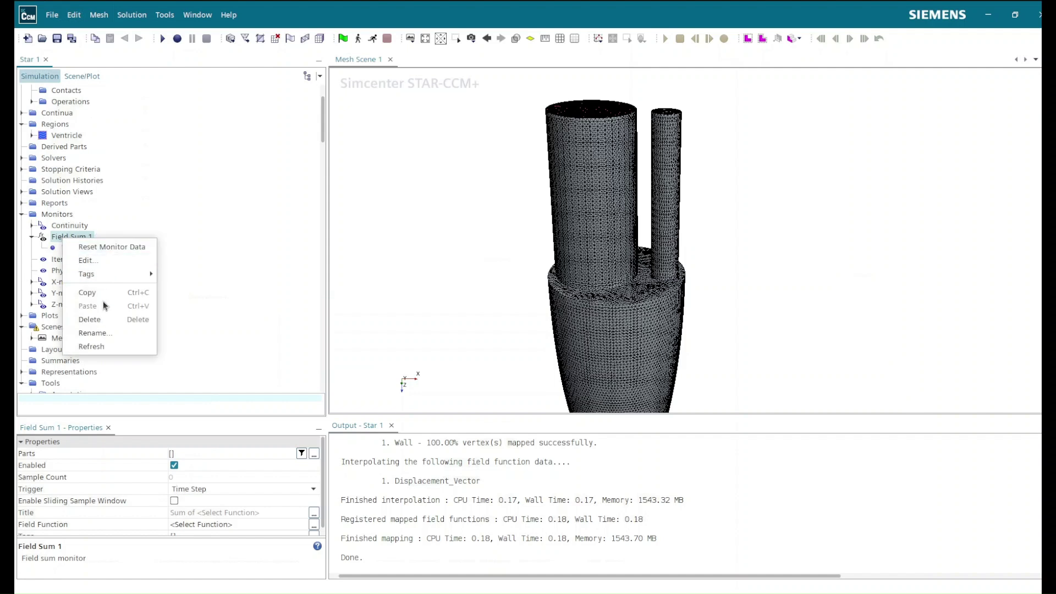
click(101, 330)
text(Su)
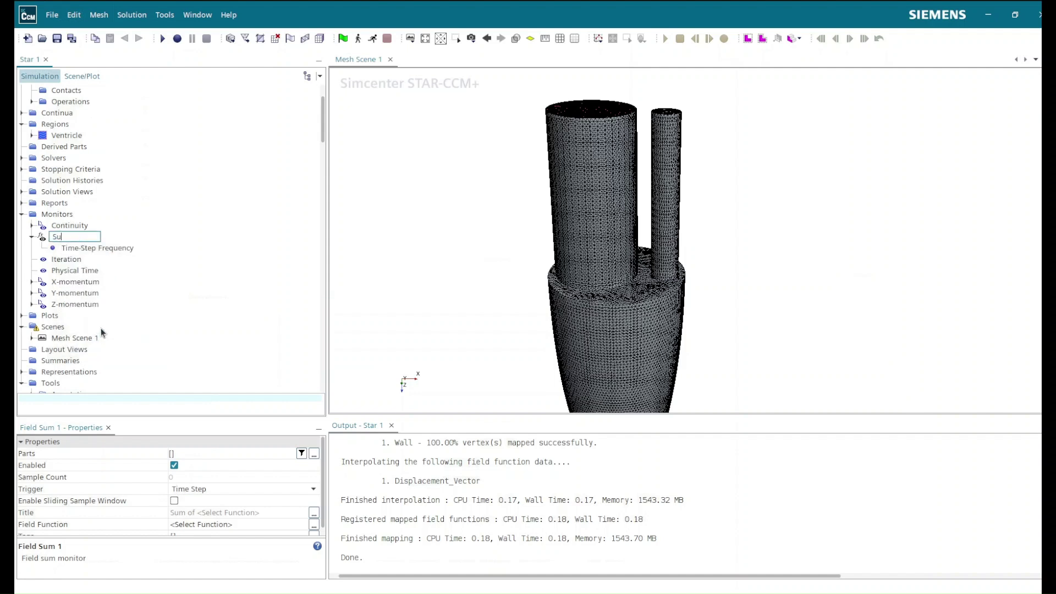
text(m_D)
key(Return)
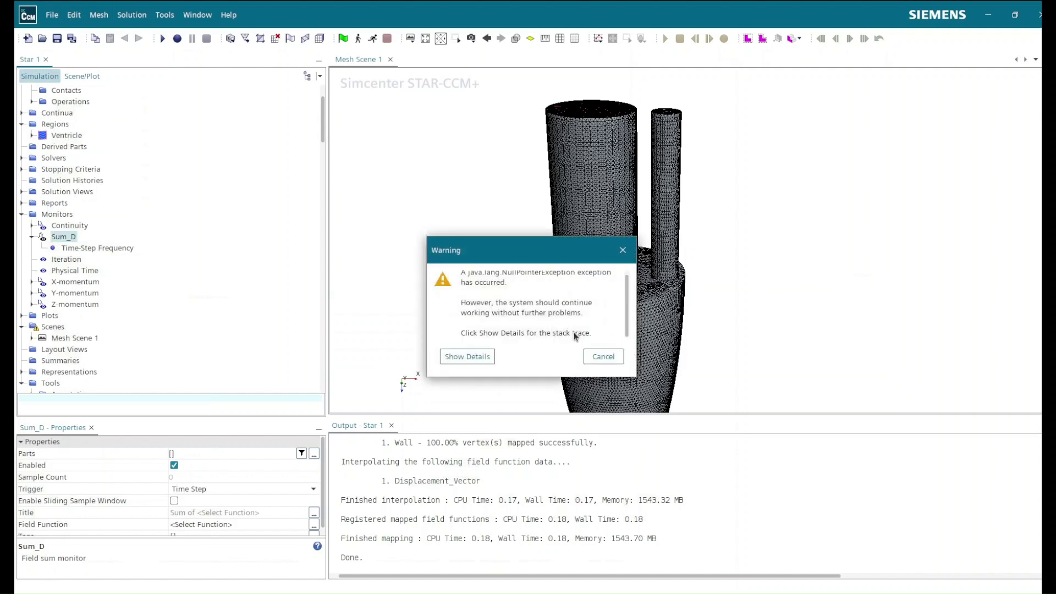
click(603, 356)
right_click(71, 236)
click(105, 332)
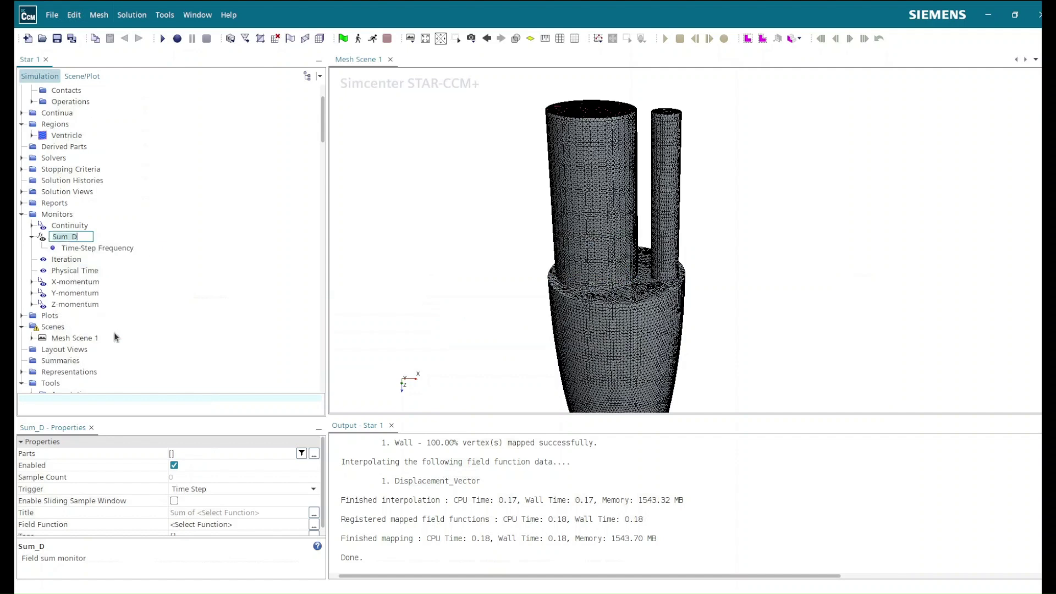
click(82, 233)
text(isplacement-X)
key(Return)
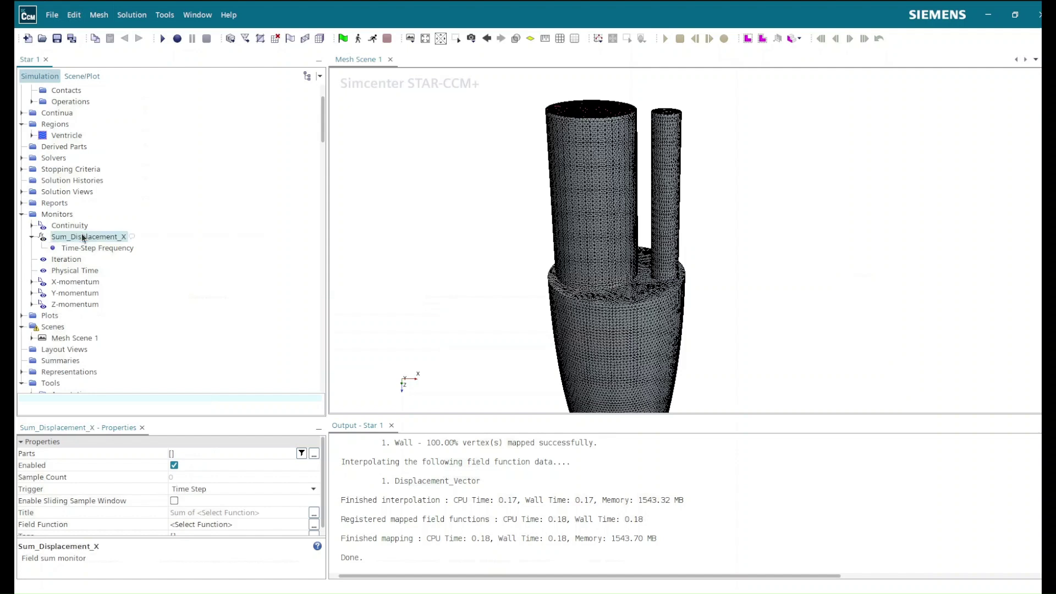
Add two more Field Sum monitors alongside Sum_Displacement_X.
right_click(65, 214)
mouse_move(117, 224)
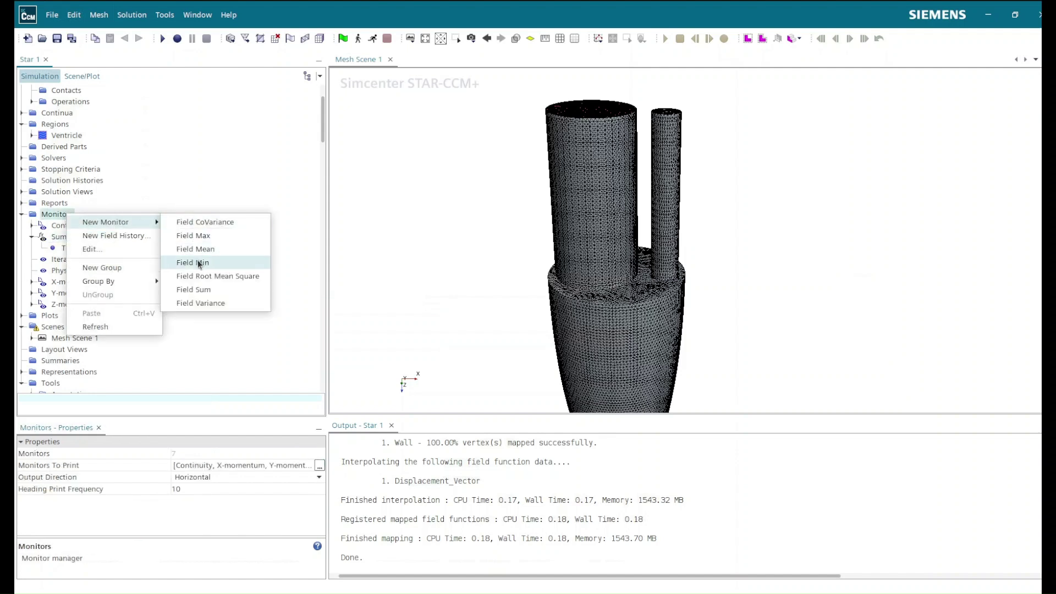
click(193, 289)
right_click(62, 217)
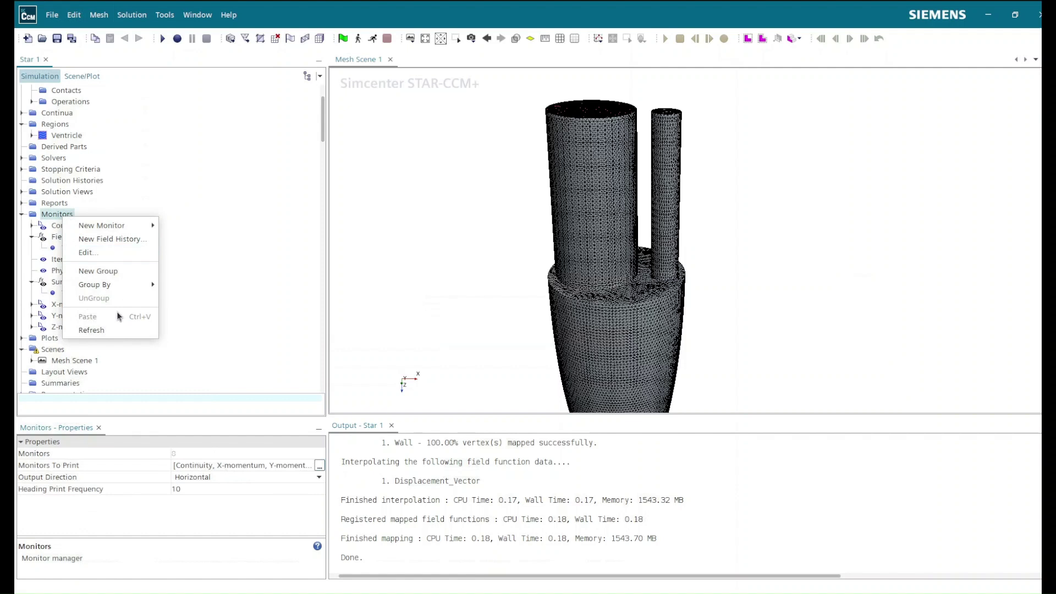
mouse_move(110, 225)
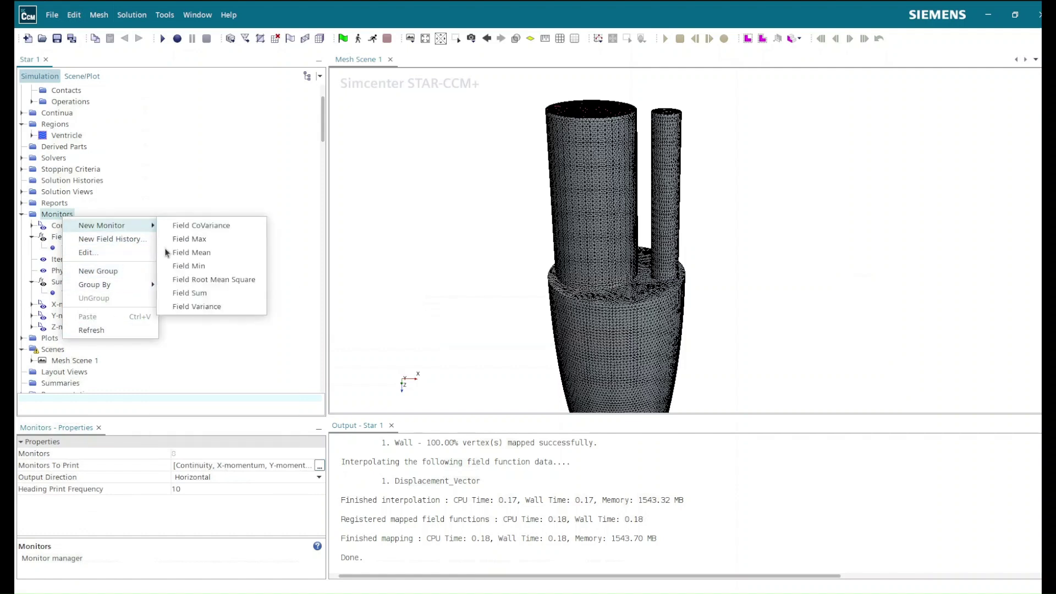
click(194, 290)
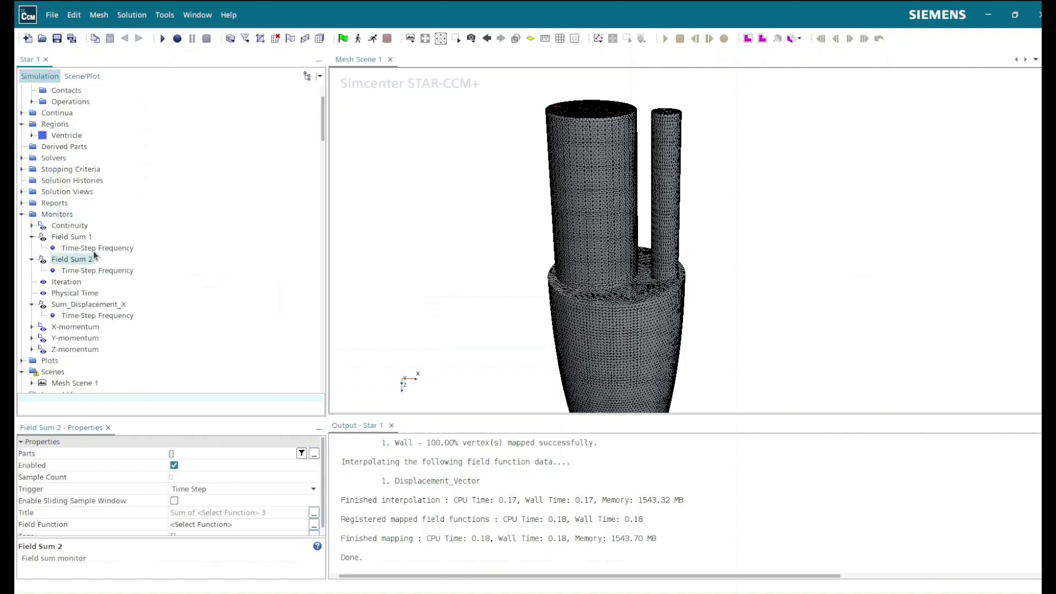
Rename the Field Sum 2 monitor as Sum_Displacement_Y, reusing the name of the X displacement monitor.
right_click(71, 304)
click(108, 399)
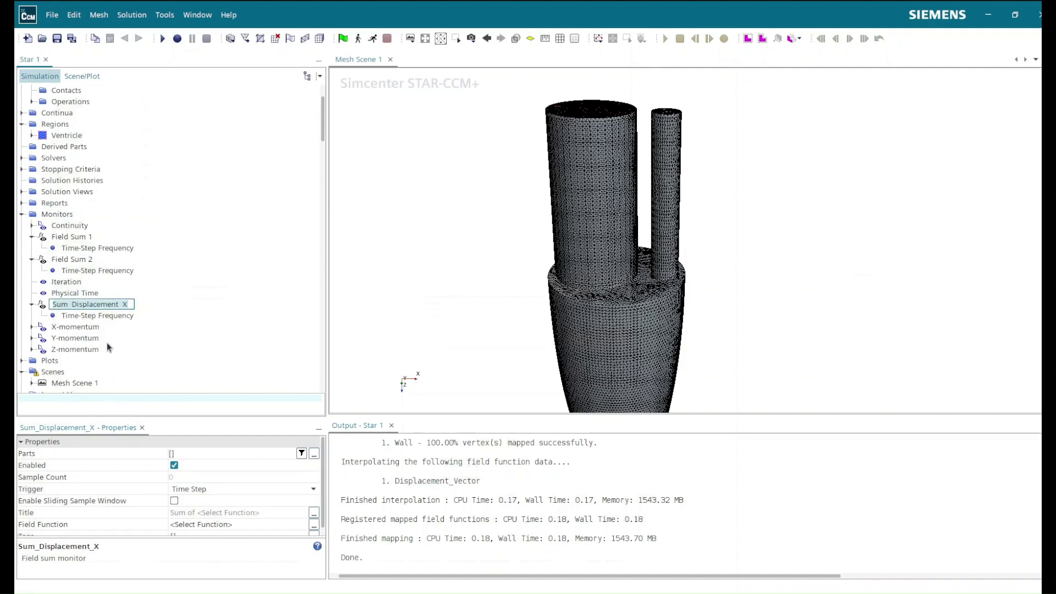
right_click(77, 259)
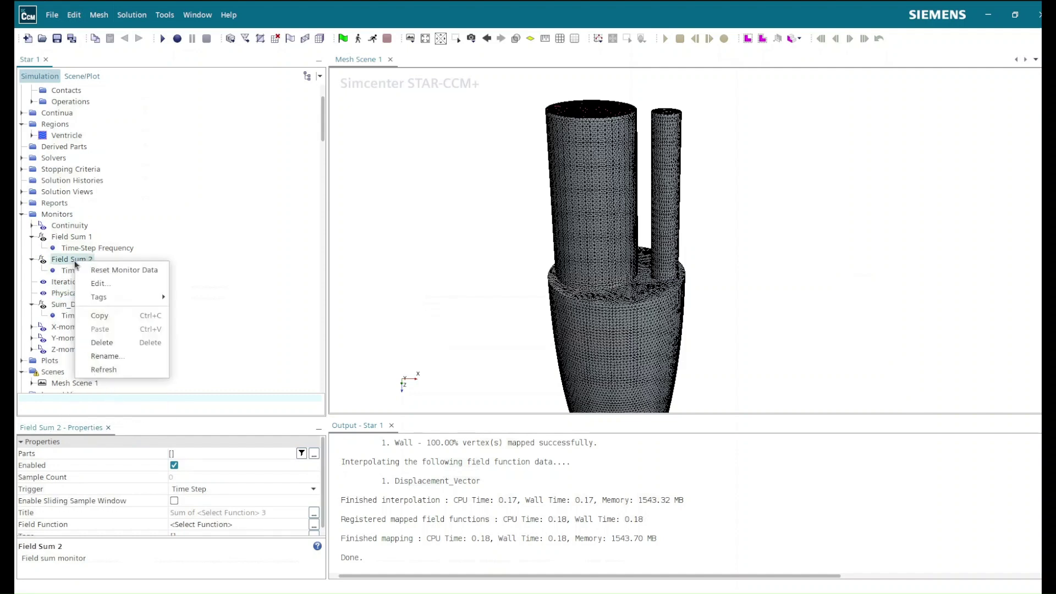
click(105, 355)
text(Sum_Displacement_X)
key(BackSpace)
text(Y)
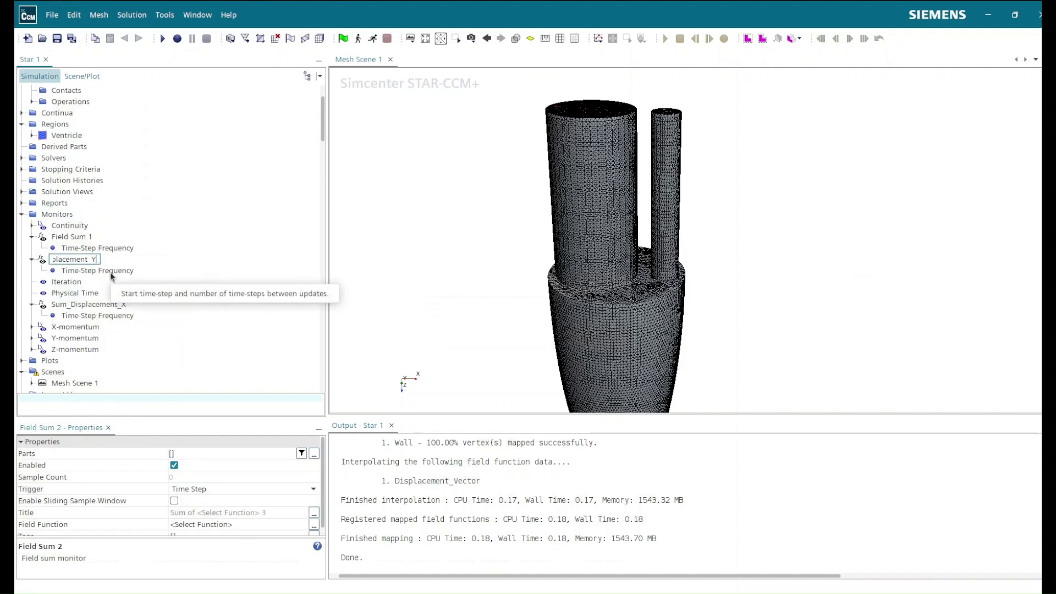
key(Return)
Rename the Field Sum 1 monitor as Sum_Displacement_Z, reusing the name of the X displacement monitor.
right_click(71, 236)
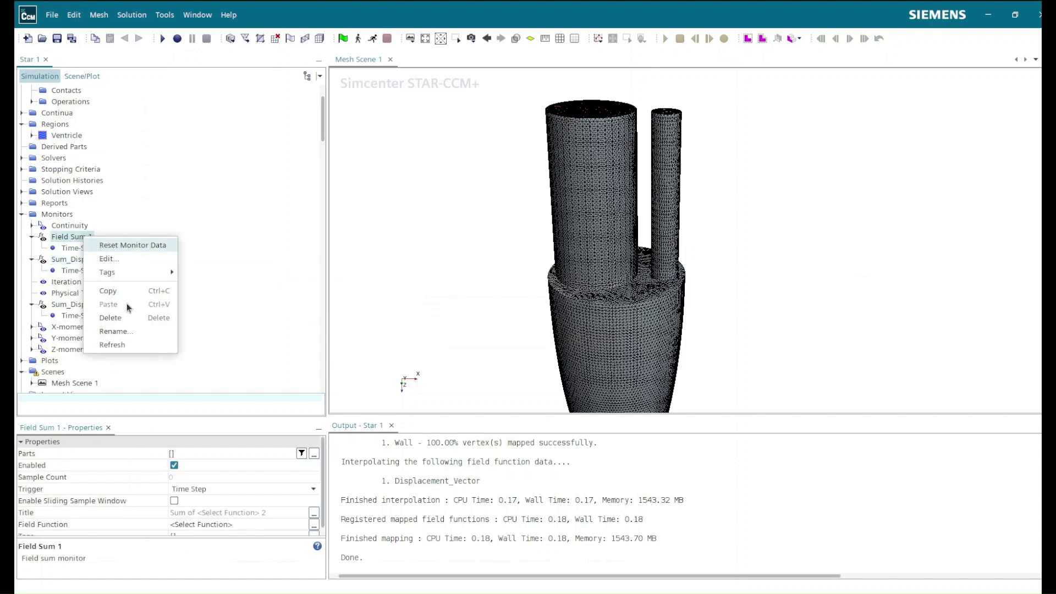
click(116, 331)
key(ctrl+v)
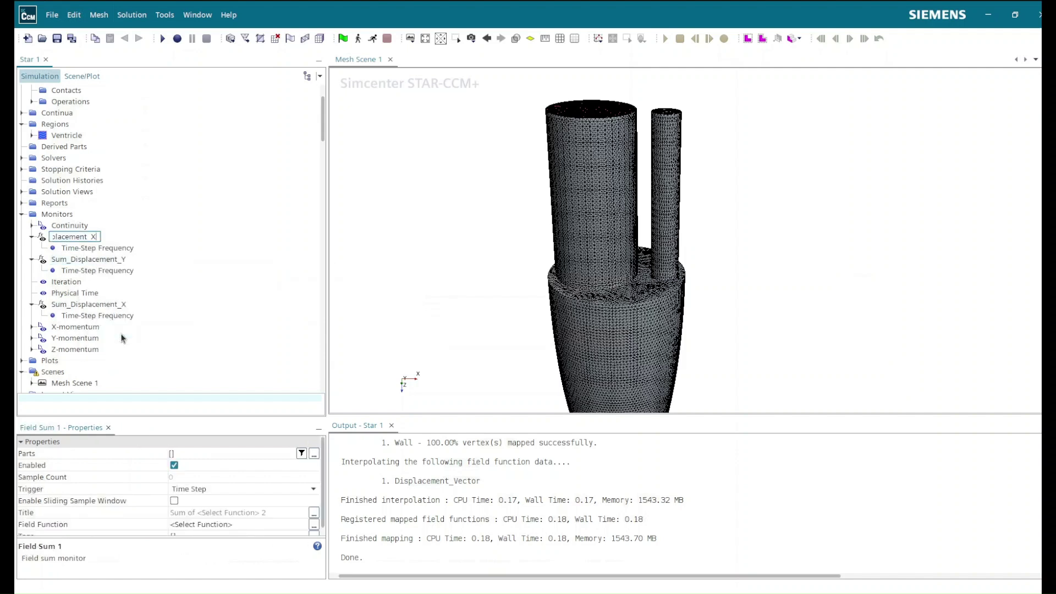
key(BackSpace)
text(Z)
key(Return)
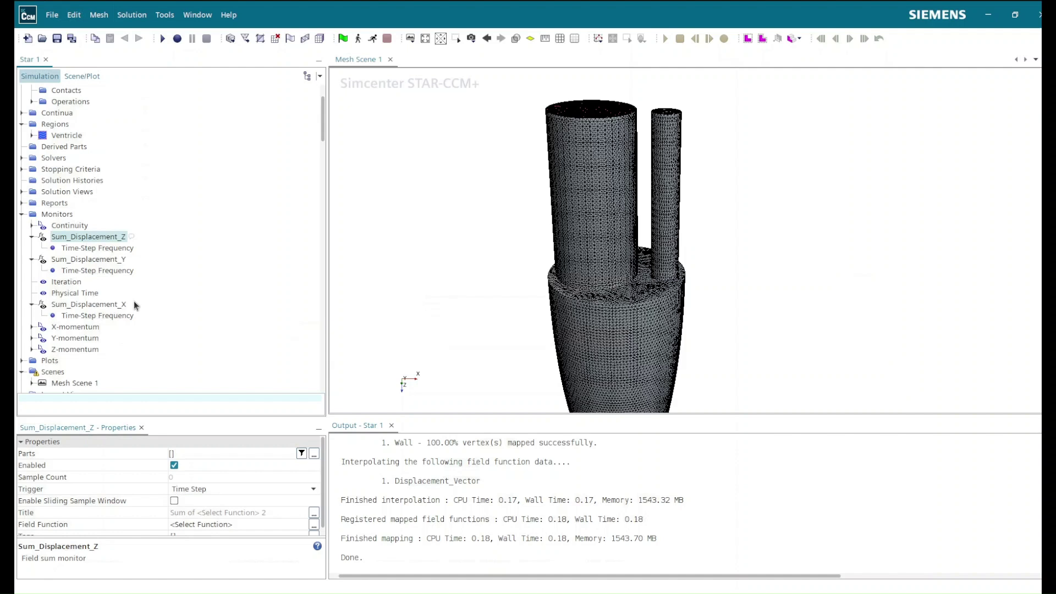
Assign the ventricle's Wall boundary as the input part of the Sum_Displacement_X monitor.
click(81, 306)
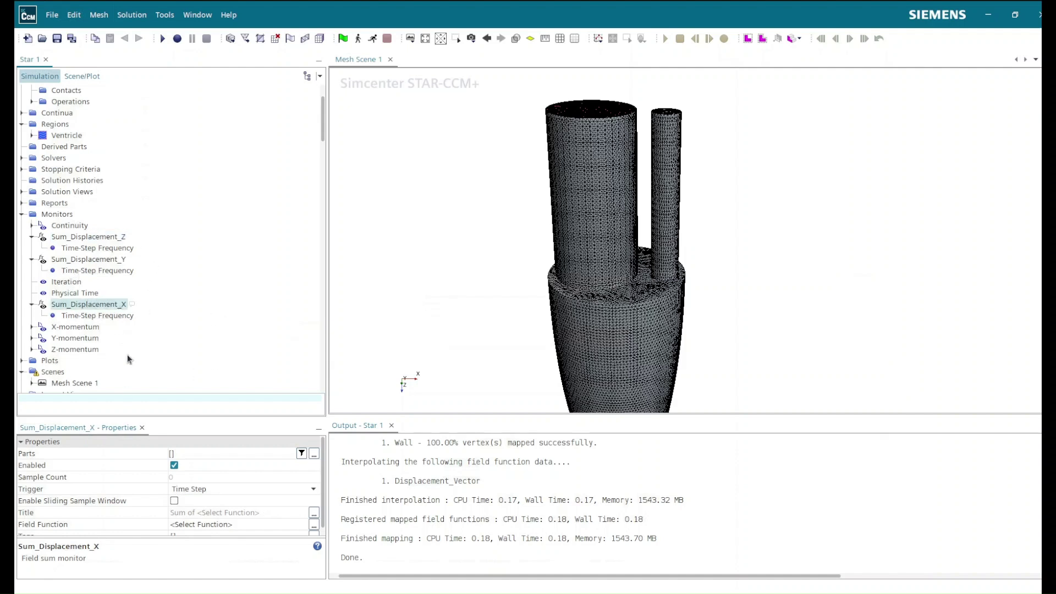
click(207, 453)
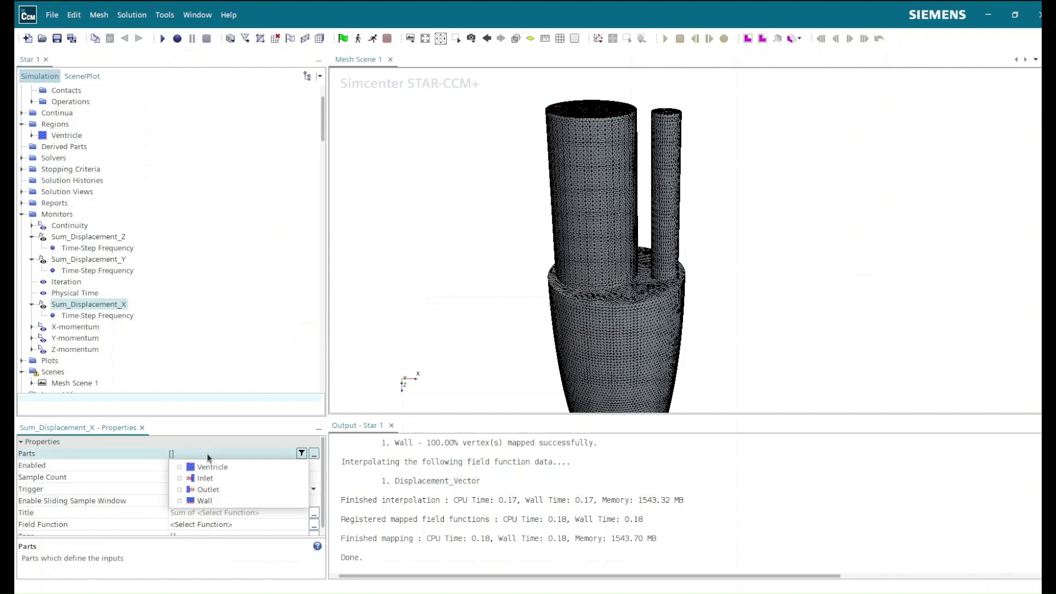
click(207, 500)
click(258, 309)
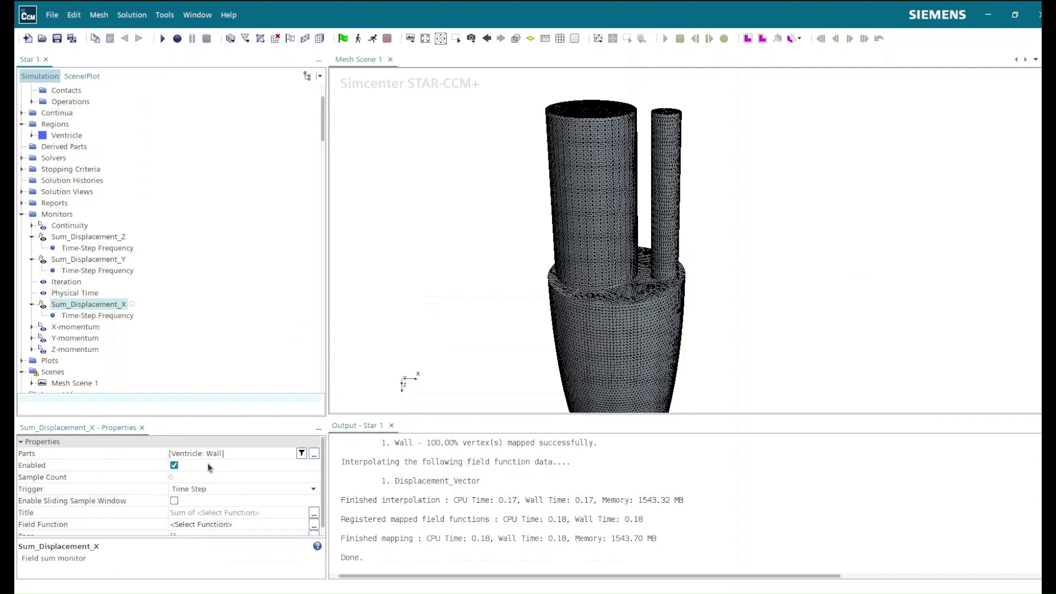
Set the field function of Sum_Displacement_X to the Laboratory i component of Morpher_Entry.
scroll(218, 527, down, 1)
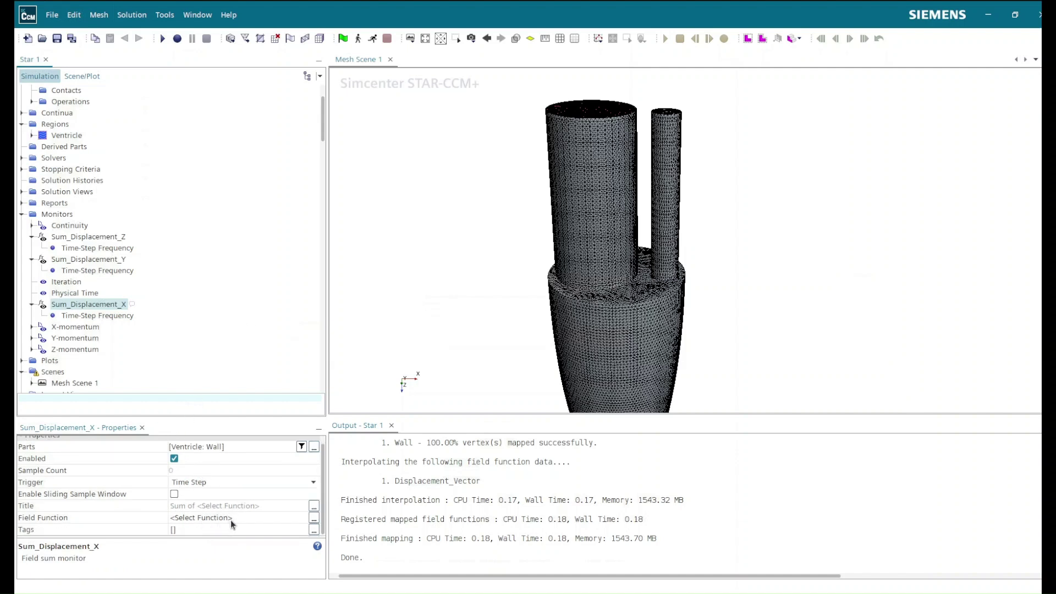
click(231, 517)
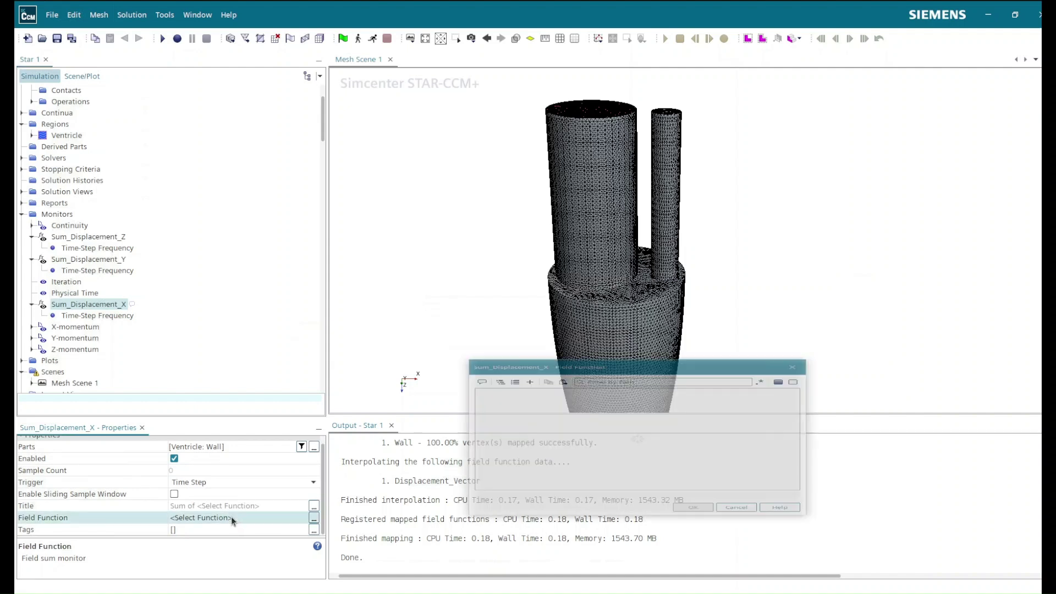
text(m)
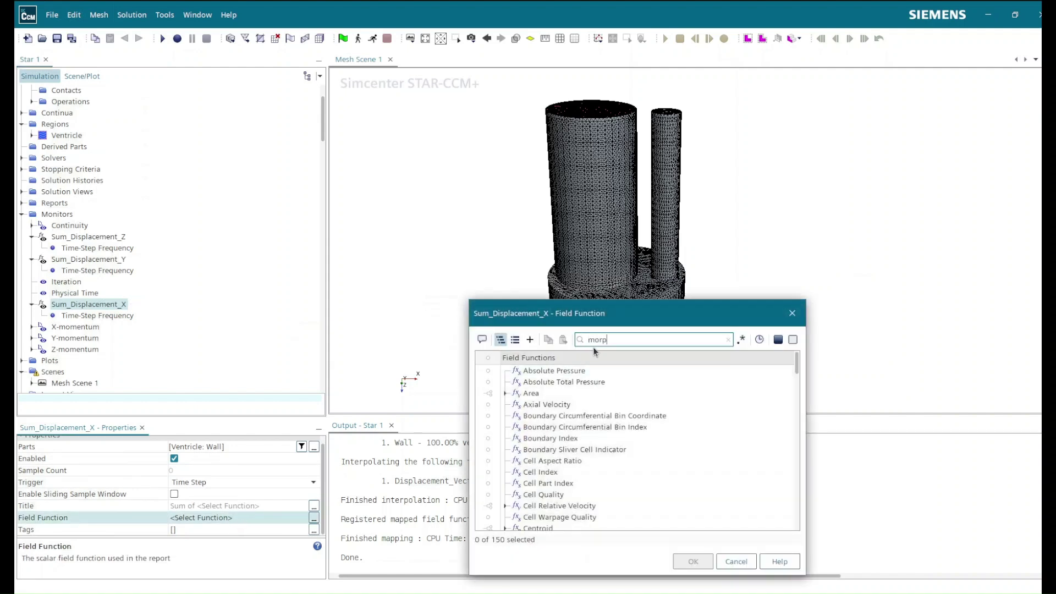
text(orp)
click(505, 371)
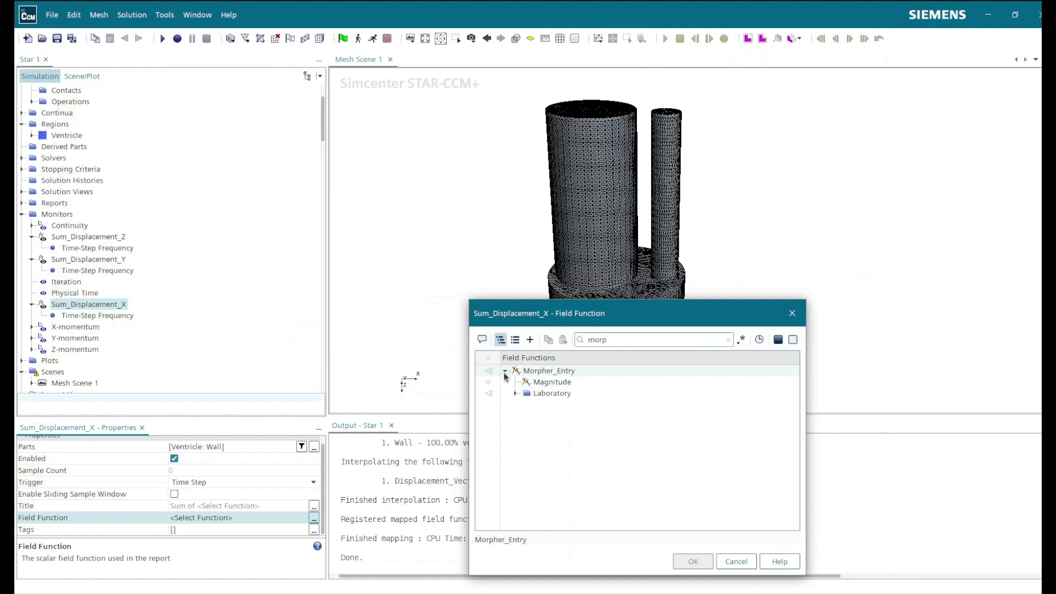
click(515, 393)
click(542, 405)
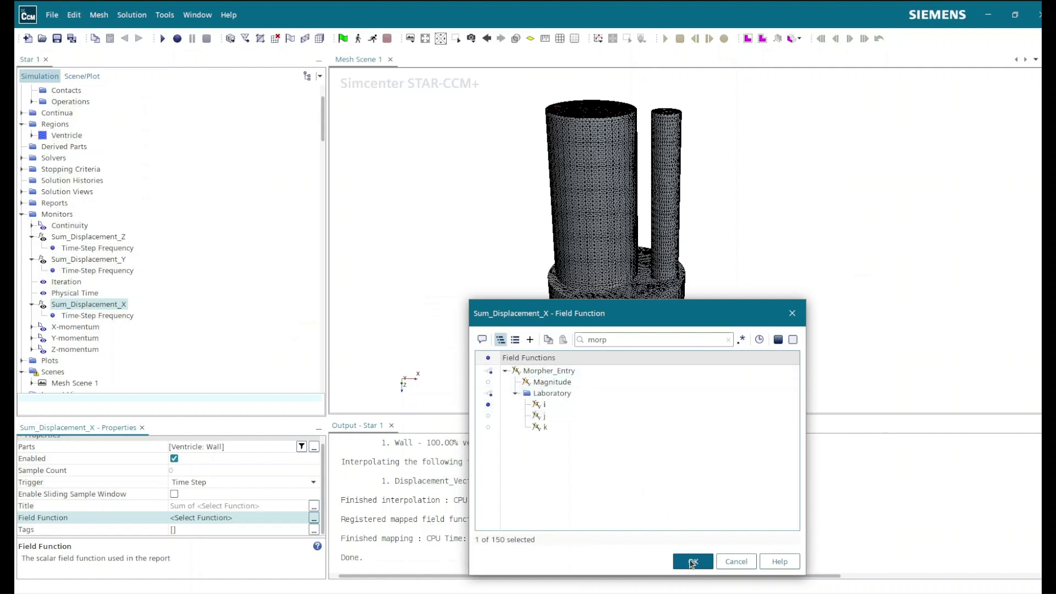
click(694, 561)
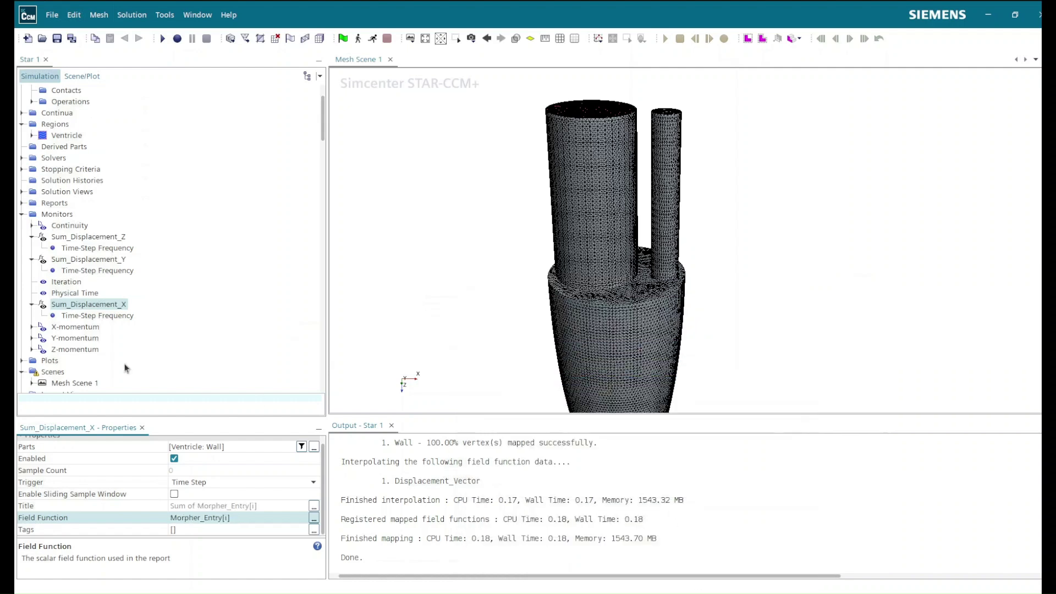
Assign the ventricle's Wall boundary as the input part of the Sum_Displacement_Y monitor.
click(110, 260)
click(208, 447)
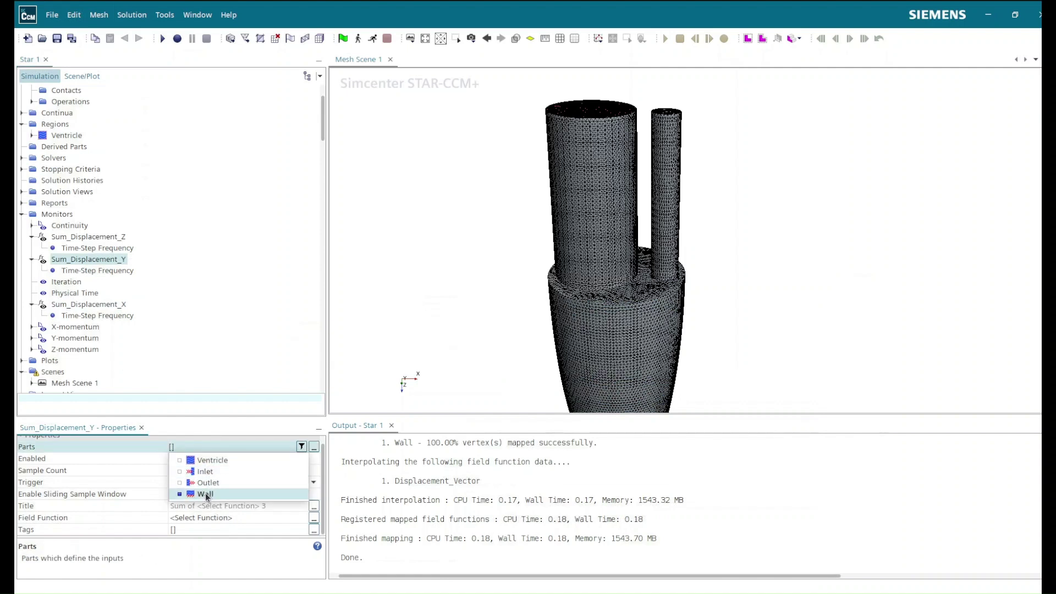
click(176, 497)
Set the field function of Sum_Displacement_Y to the Laboratory j component of Morpher_Entry.
click(196, 517)
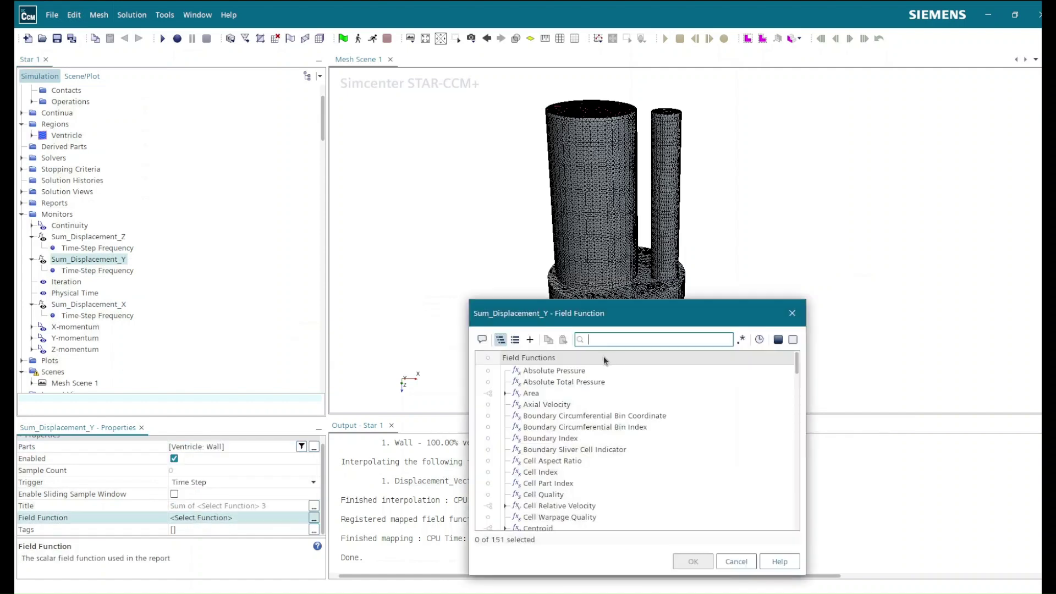
text(Morp)
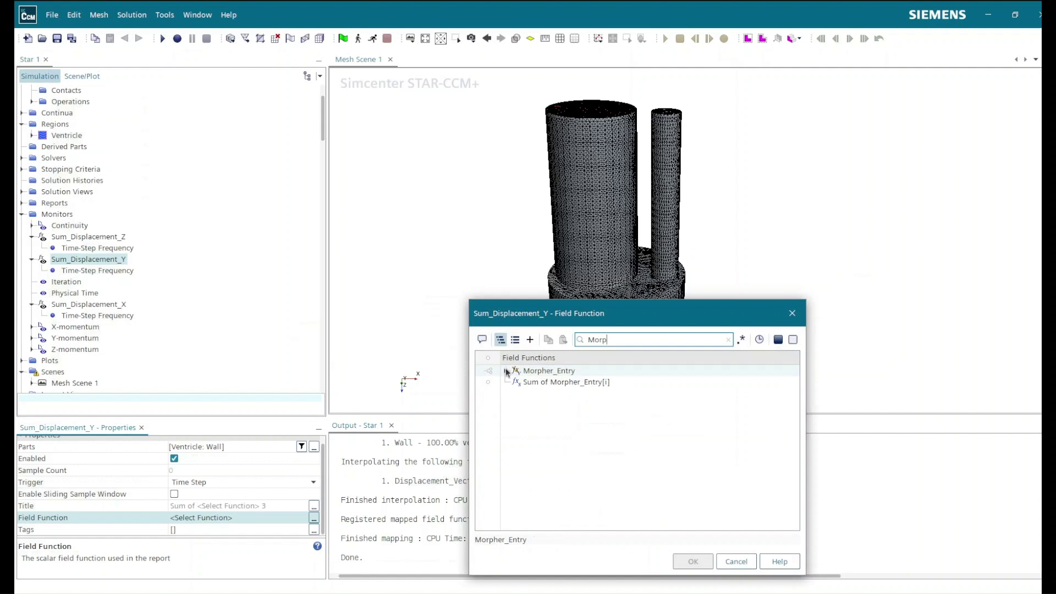
click(506, 371)
double_click(551, 393)
click(538, 417)
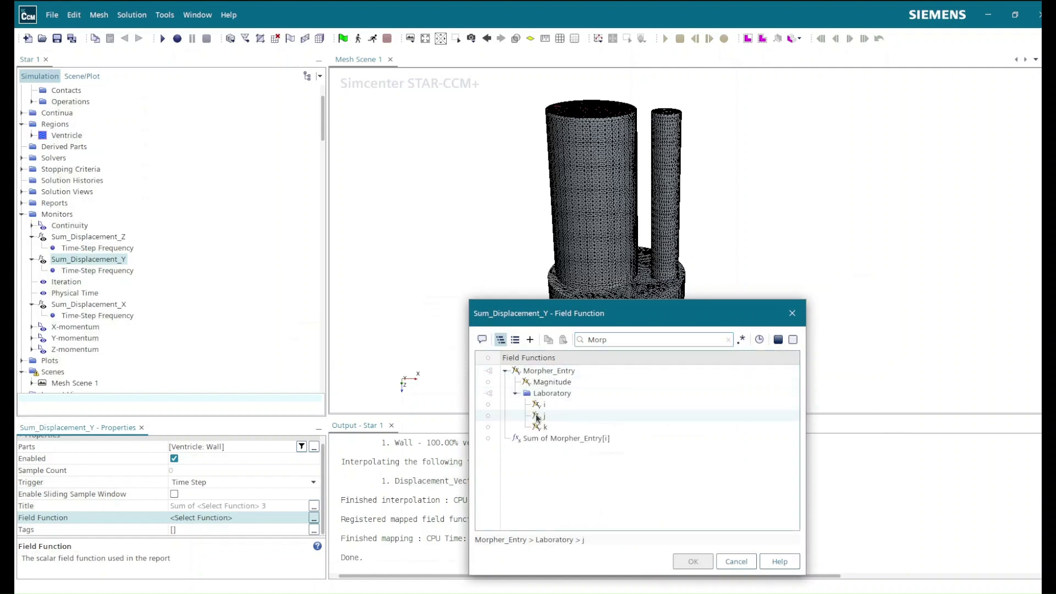
click(692, 560)
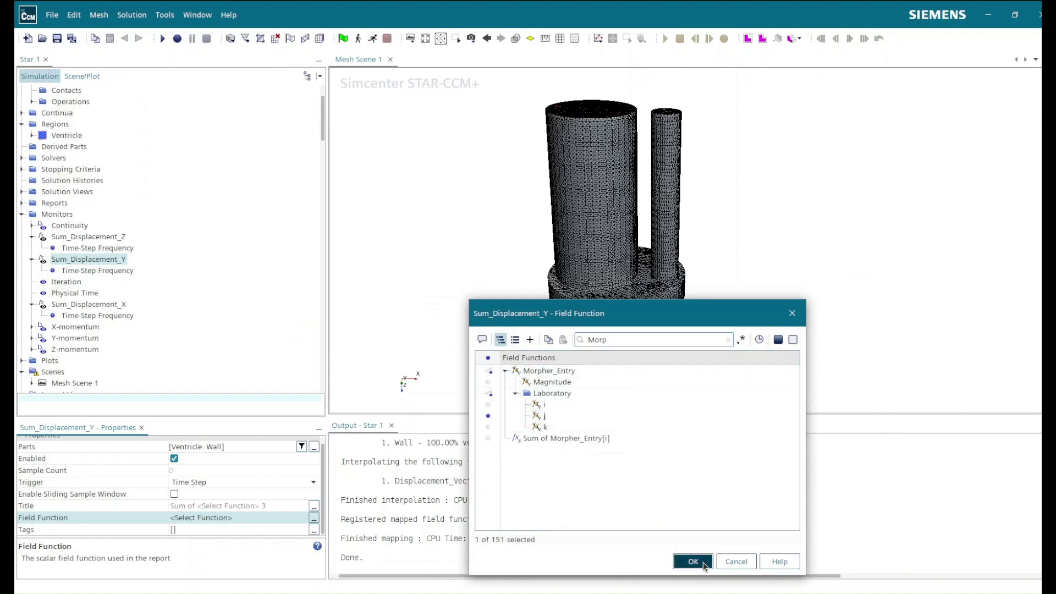
Assign the ventricle's Wall boundary as the input part of the Sum_Displacement_Z monitor.
click(84, 238)
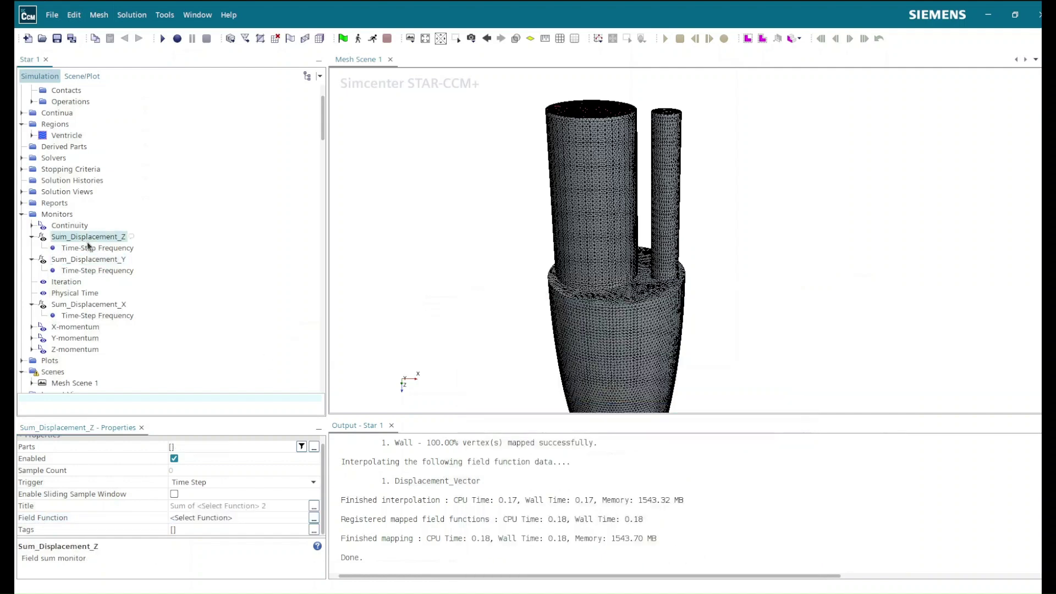
click(204, 445)
click(206, 493)
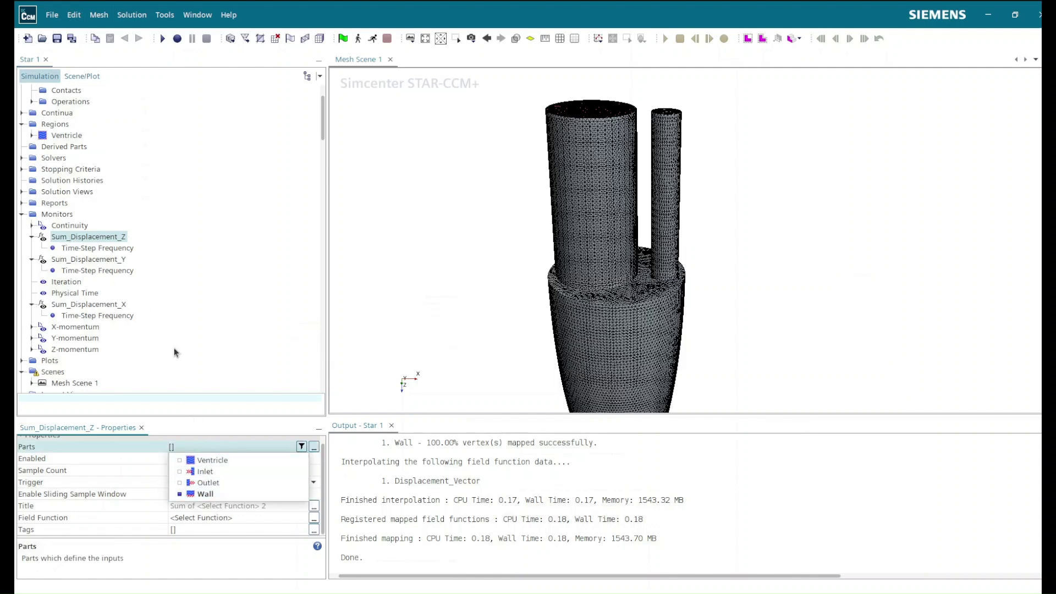
click(87, 236)
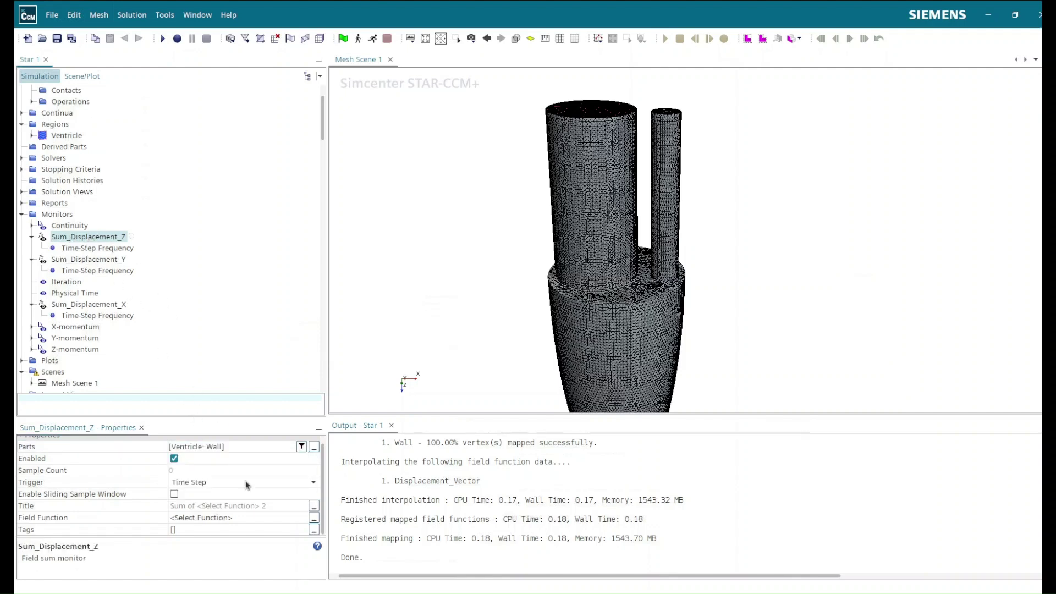
Set the field function of Sum_Displacement_Z to the Laboratory k component of Morpher_Entry.
click(223, 517)
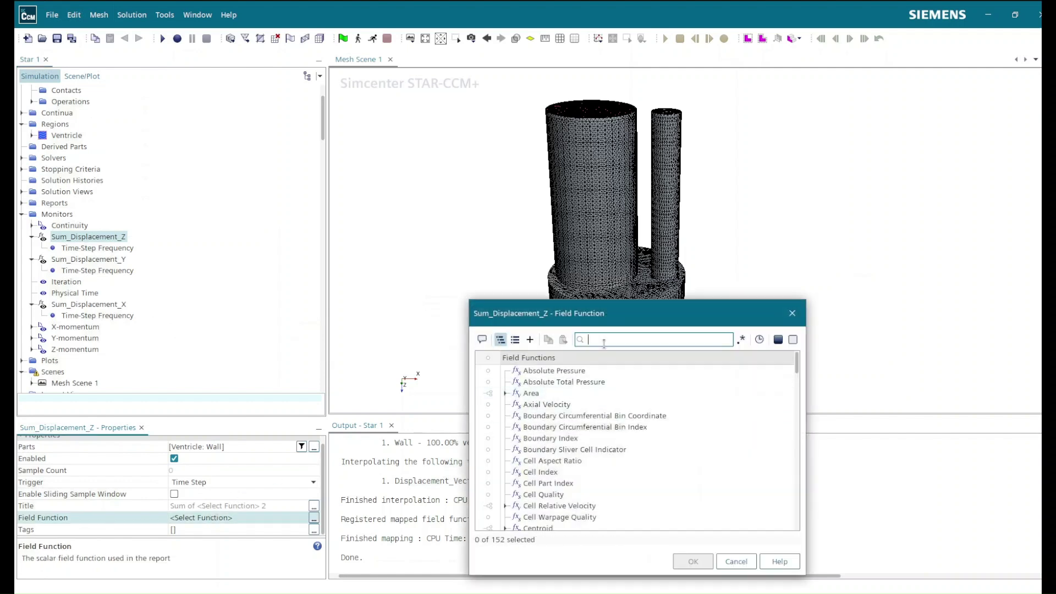
text(Morp)
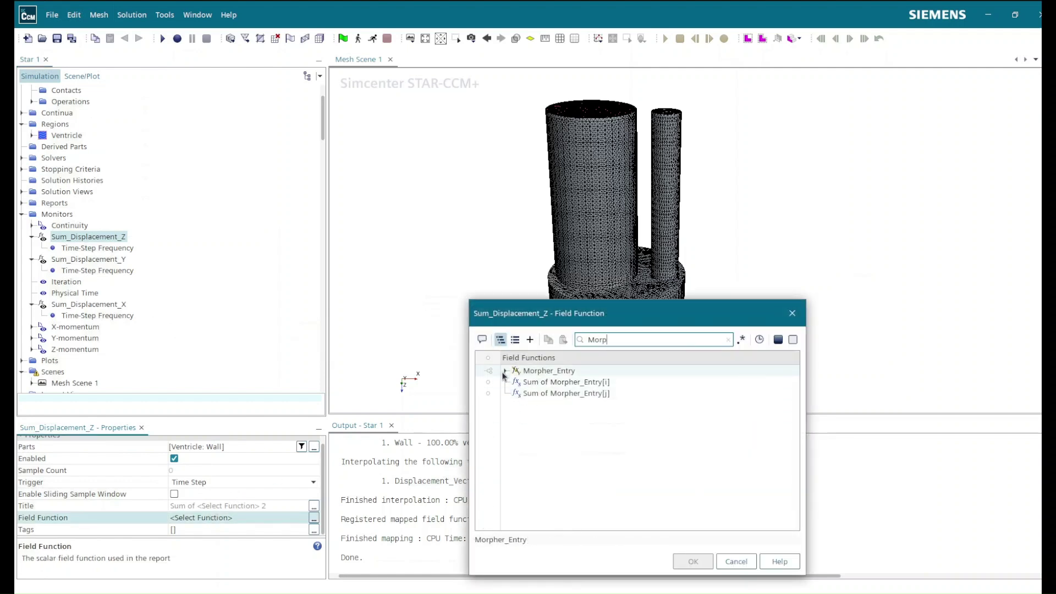
click(504, 371)
click(533, 393)
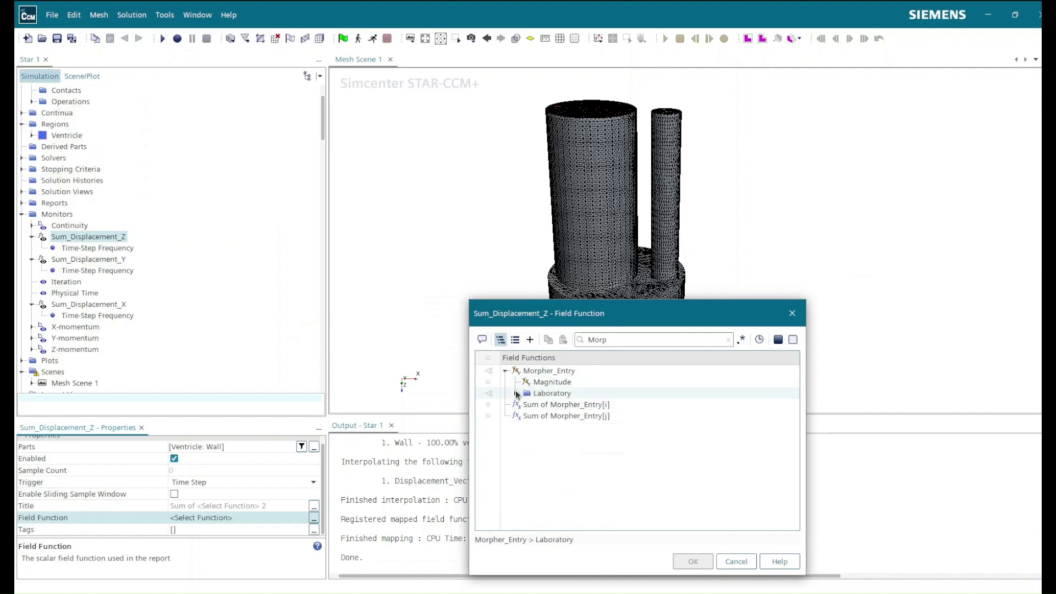
click(516, 393)
click(545, 427)
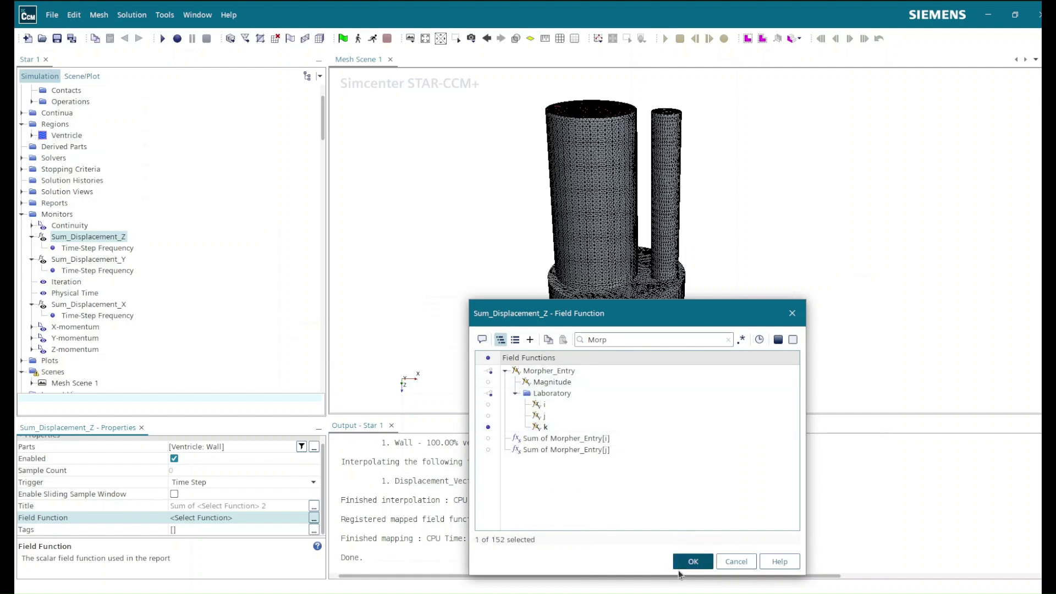
click(694, 561)
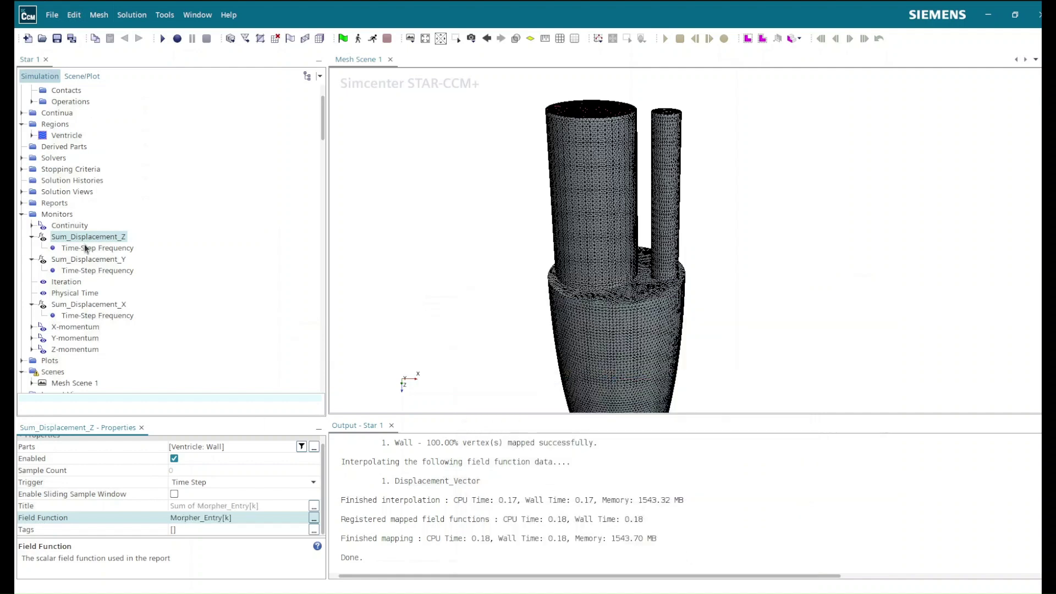
Collapse the three displacement sum monitors in the simulation tree and create a new vector field function.
click(32, 237)
click(32, 248)
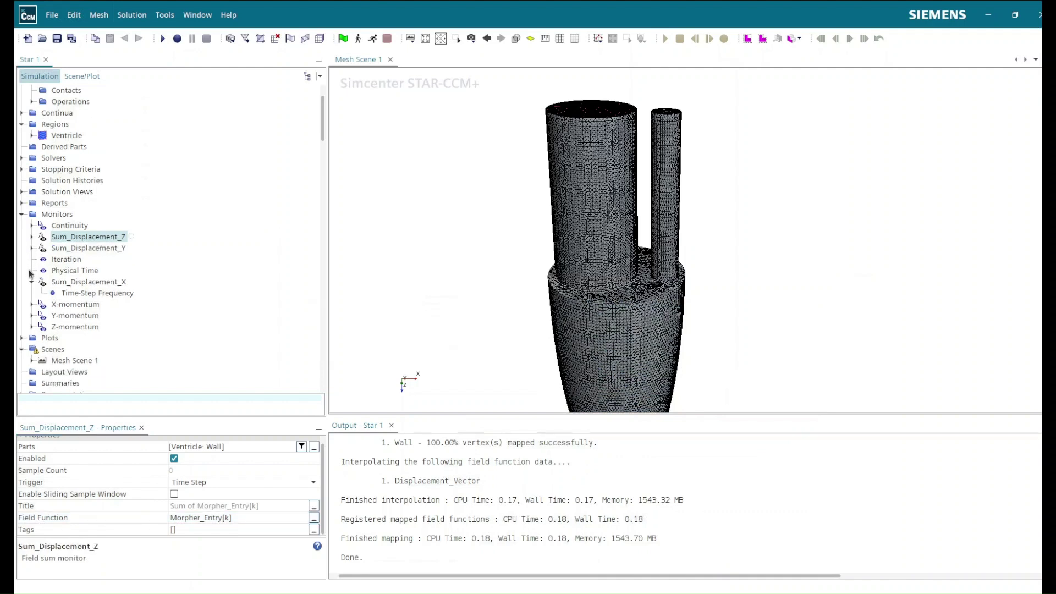
click(31, 281)
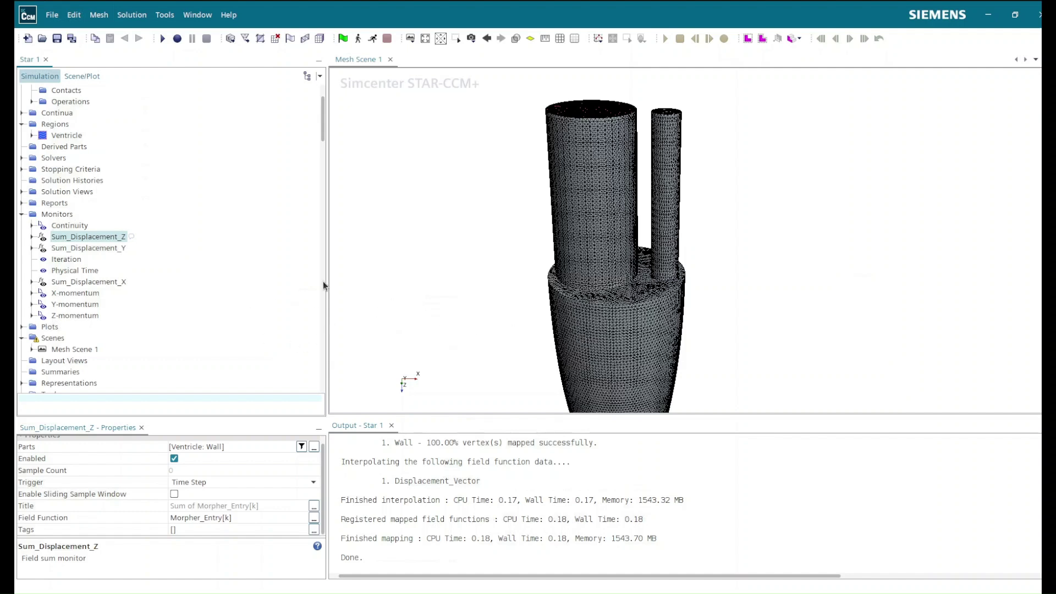
scroll(200, 321, down, 8)
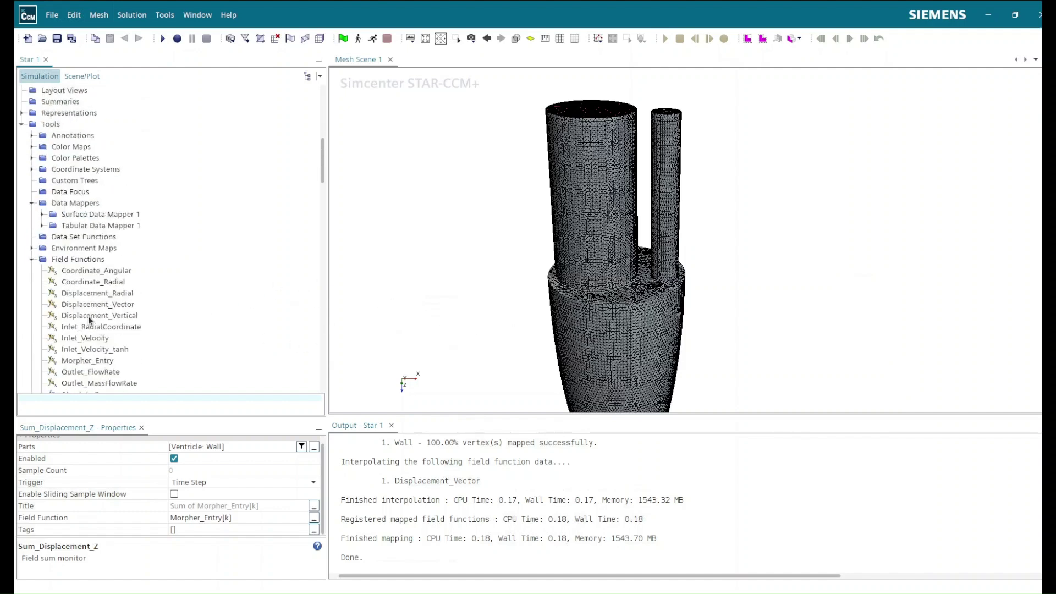
right_click(77, 262)
mouse_move(99, 274)
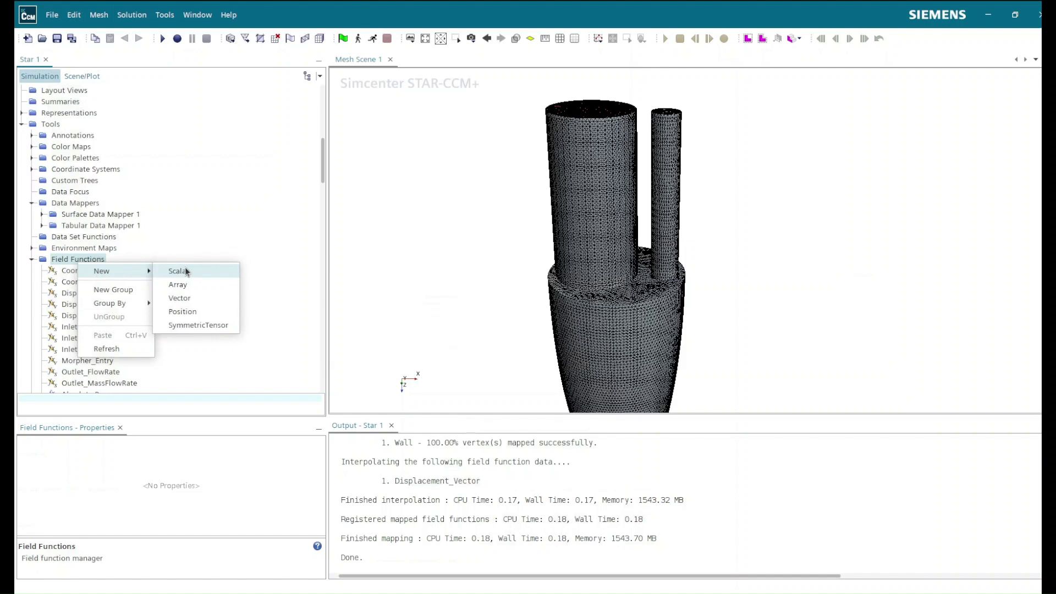
click(186, 300)
Rename the new vector field function as MorphSurfaceMesh_Entry.
scroll(92, 364, down, 2)
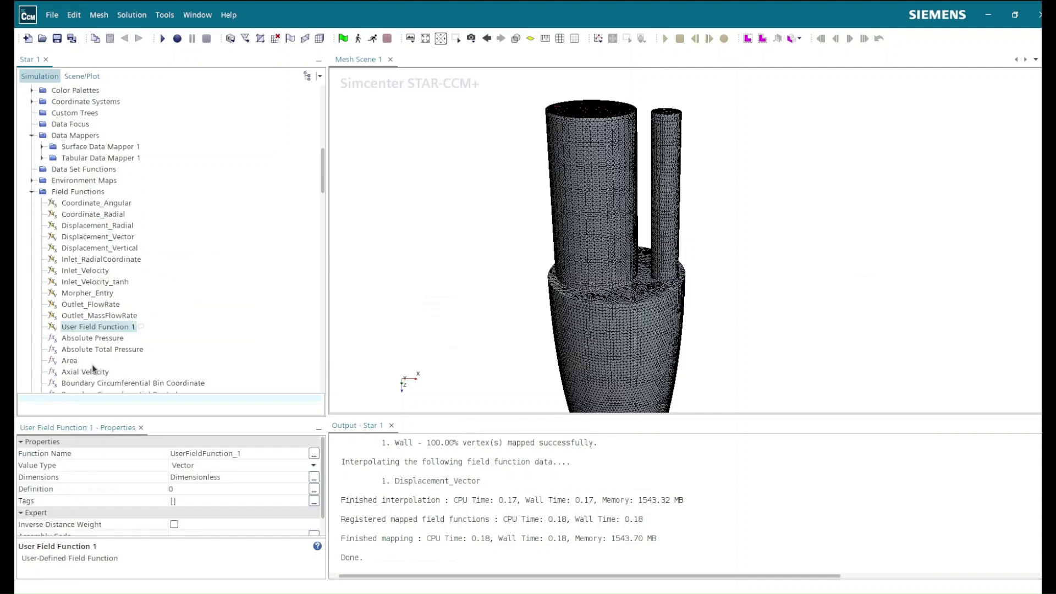
right_click(91, 328)
click(131, 411)
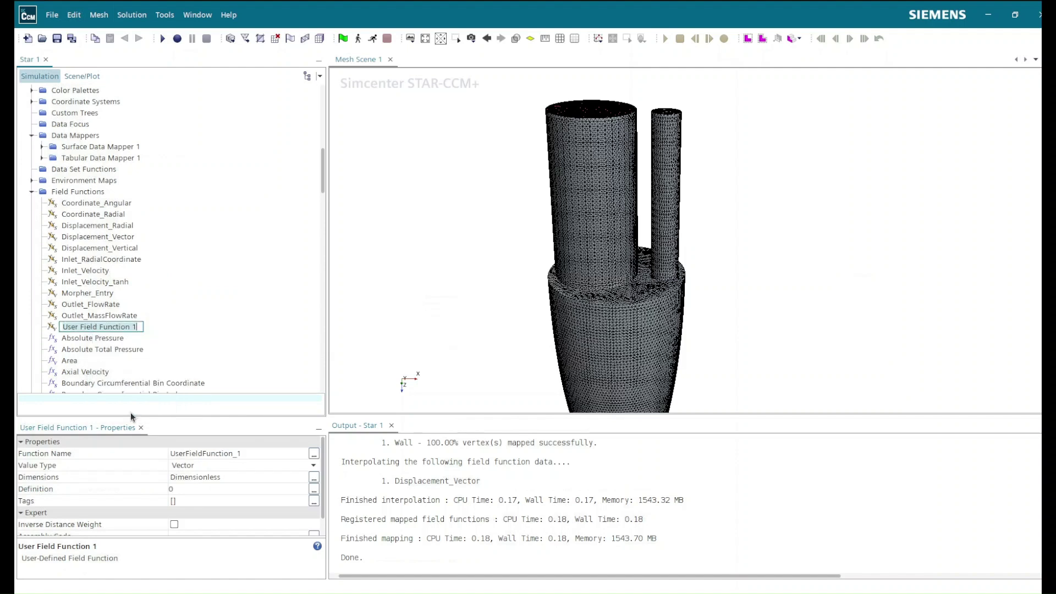
text(Morph)
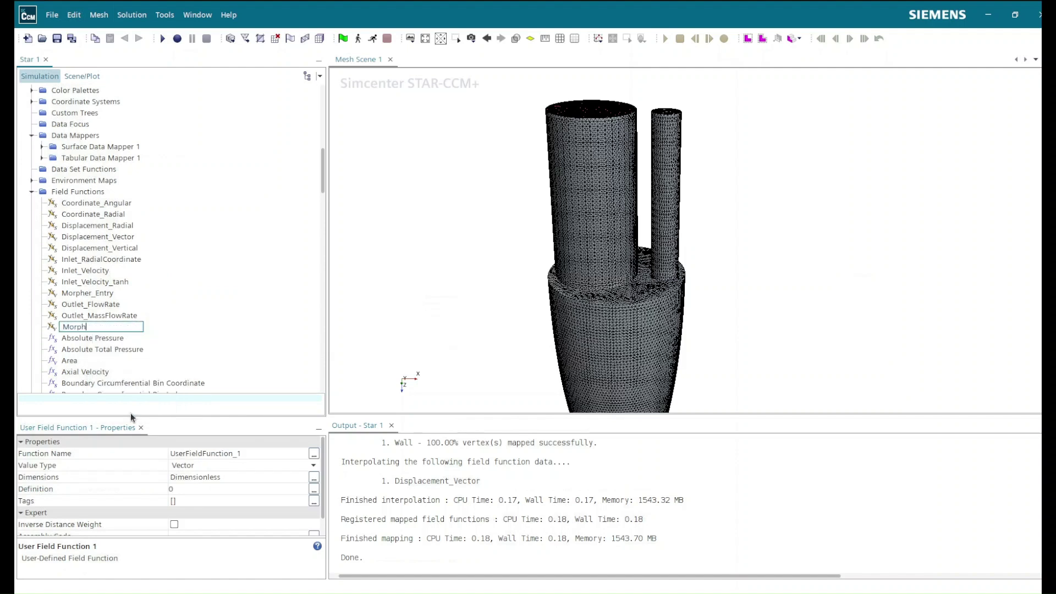
text(SurfaceMesh_Entry)
key(Return)
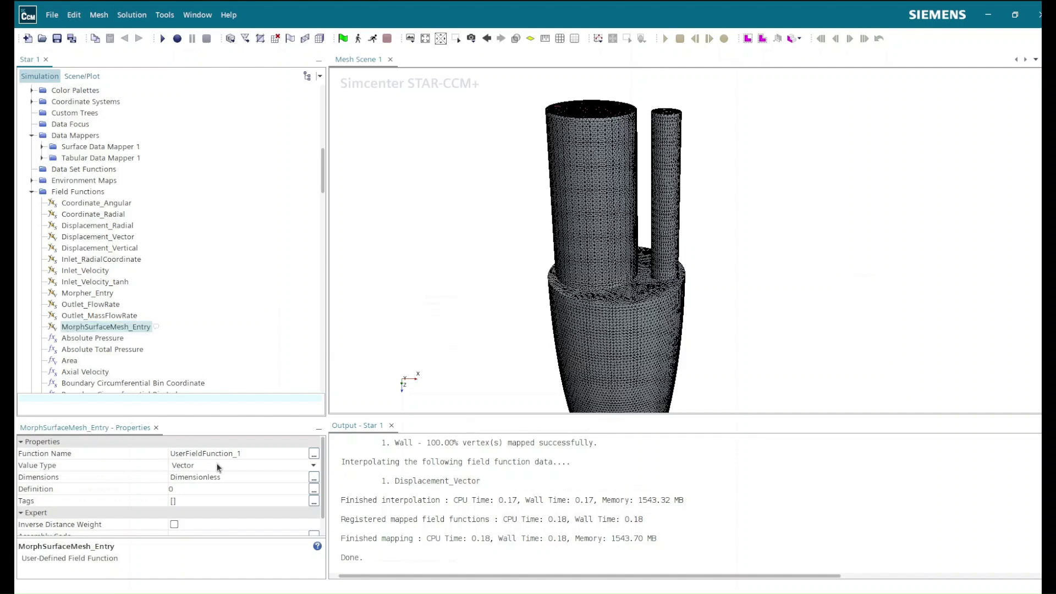
Set the function name property of the MorphSurfaceMesh_Entry field function to MorphSurfaceMesh_Entry, matching its tree name.
right_click(108, 331)
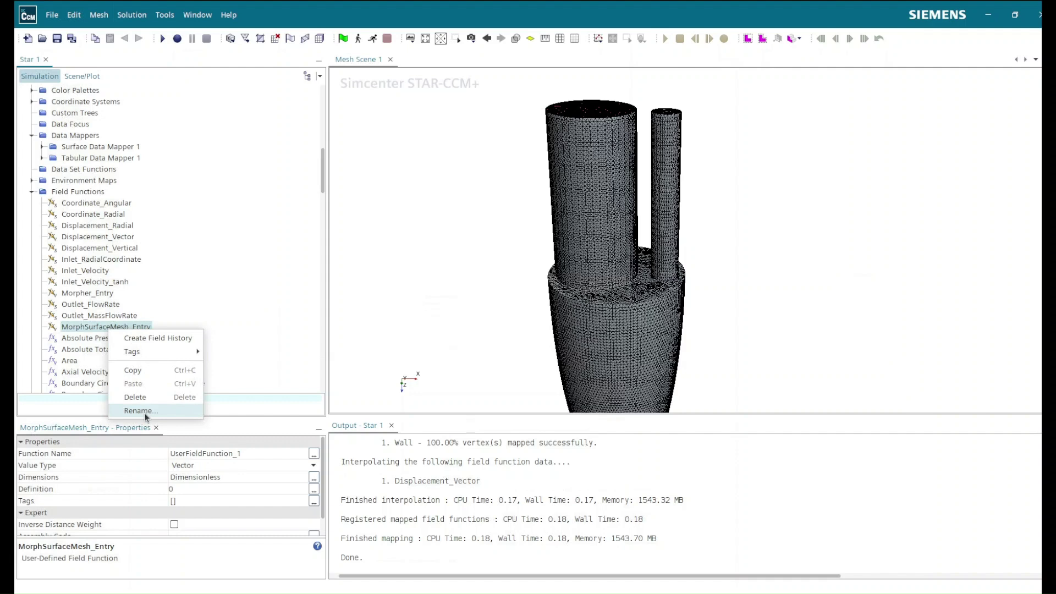
click(146, 413)
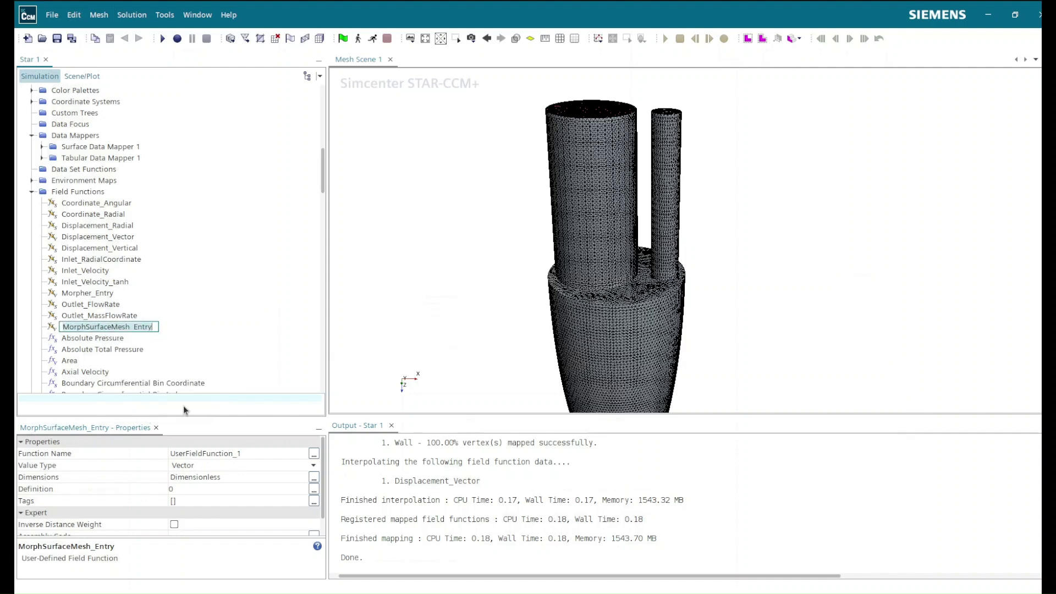
click(202, 454)
text(MorphSurfaceMesh_Entry)
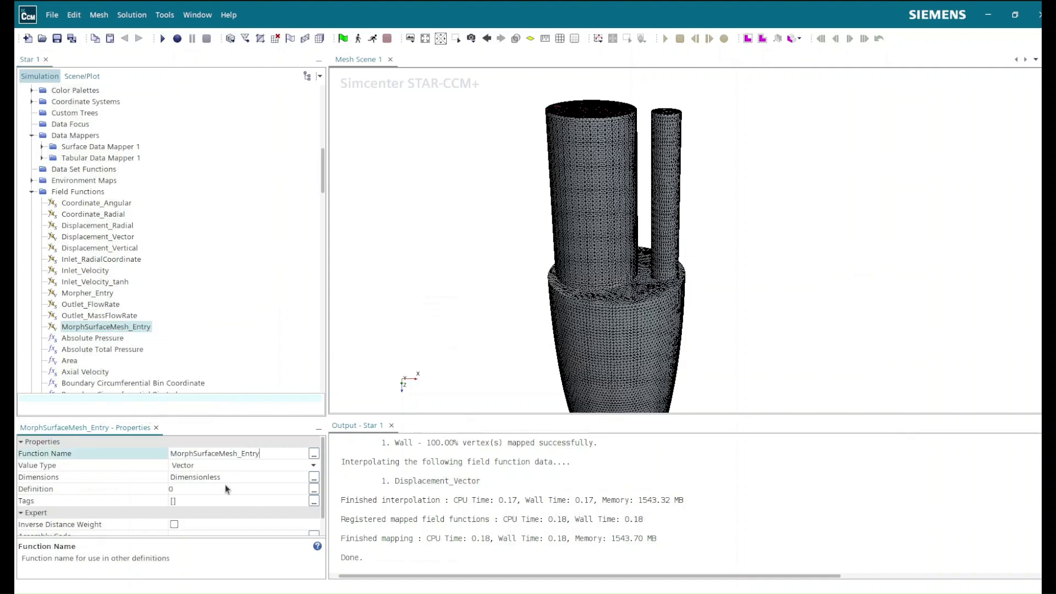